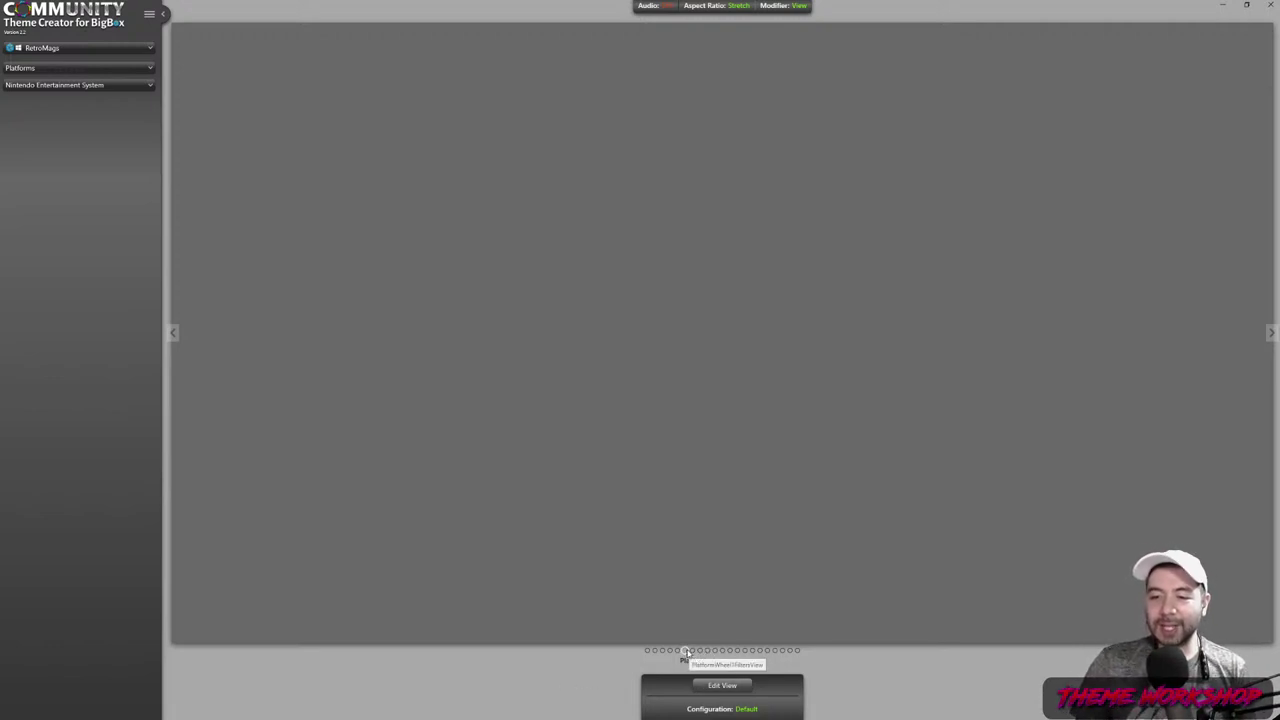
- Open PlatformWheel1FiltersView for editing and add a new Image element to it
{"action": "left_click", "coordinate": [718, 685]}
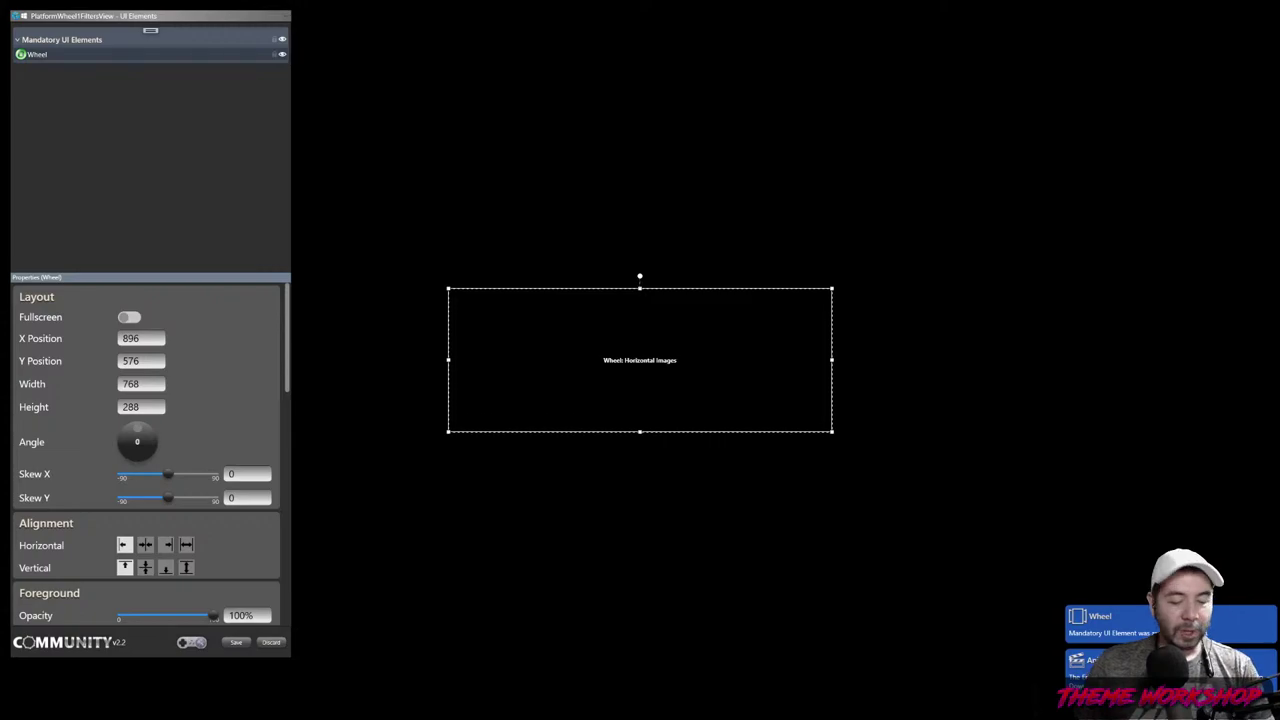
{"action": "left_click", "coordinate": [151, 31]}
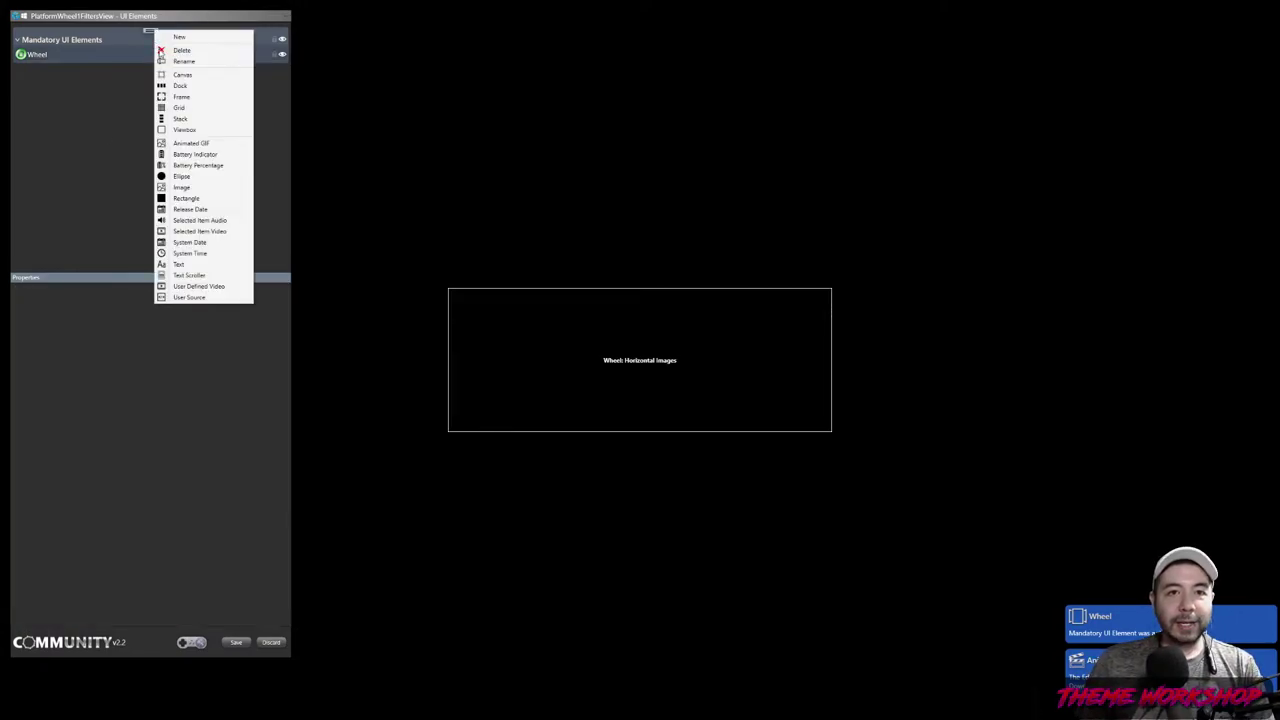
{"action": "left_click", "coordinate": [184, 188]}
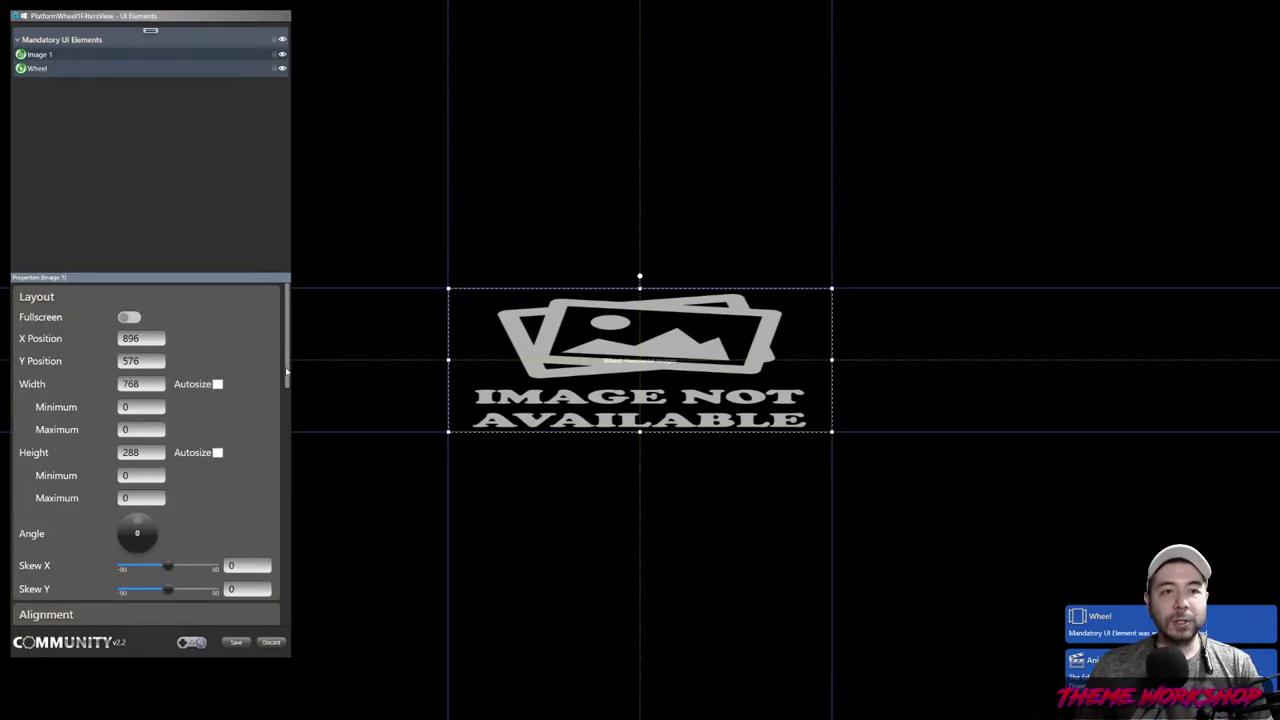
- Open the RetroMags project's Media folder in the file browser from the new image element's media settings
{"action": "left_click_drag", "start_coordinate": [288, 346], "coordinate": [289, 490]}
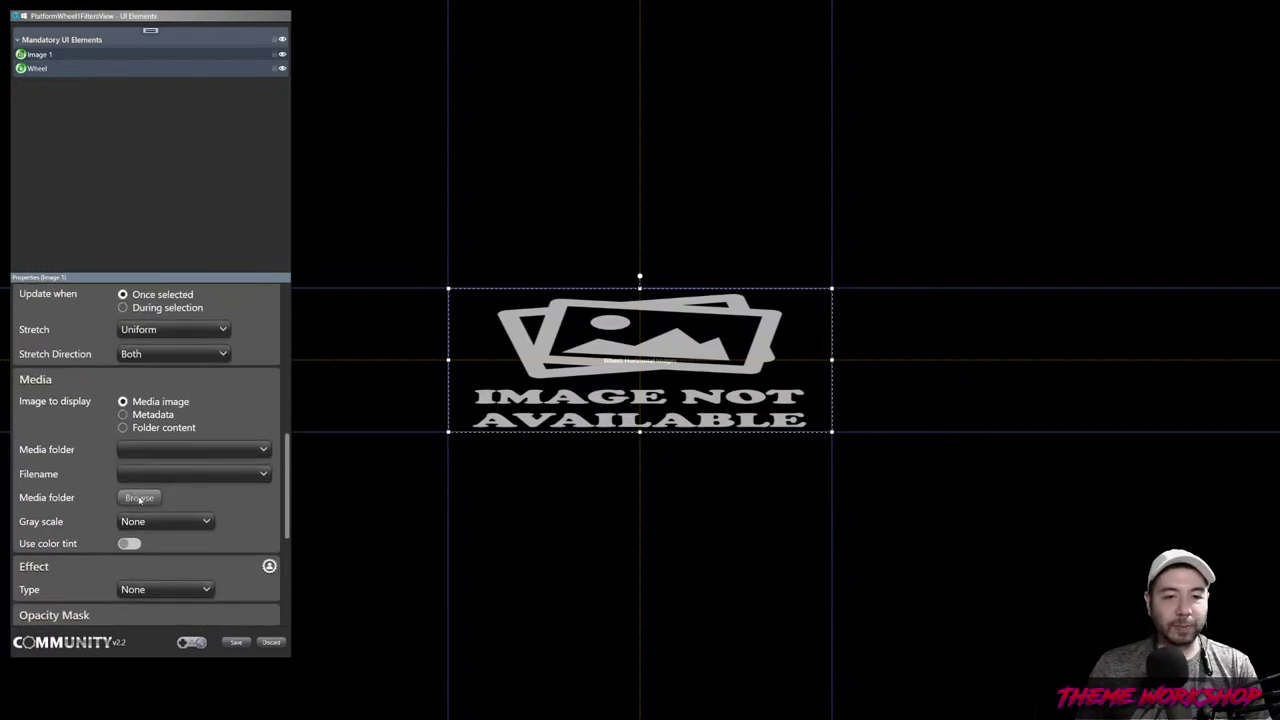
{"action": "left_click", "coordinate": [139, 497]}
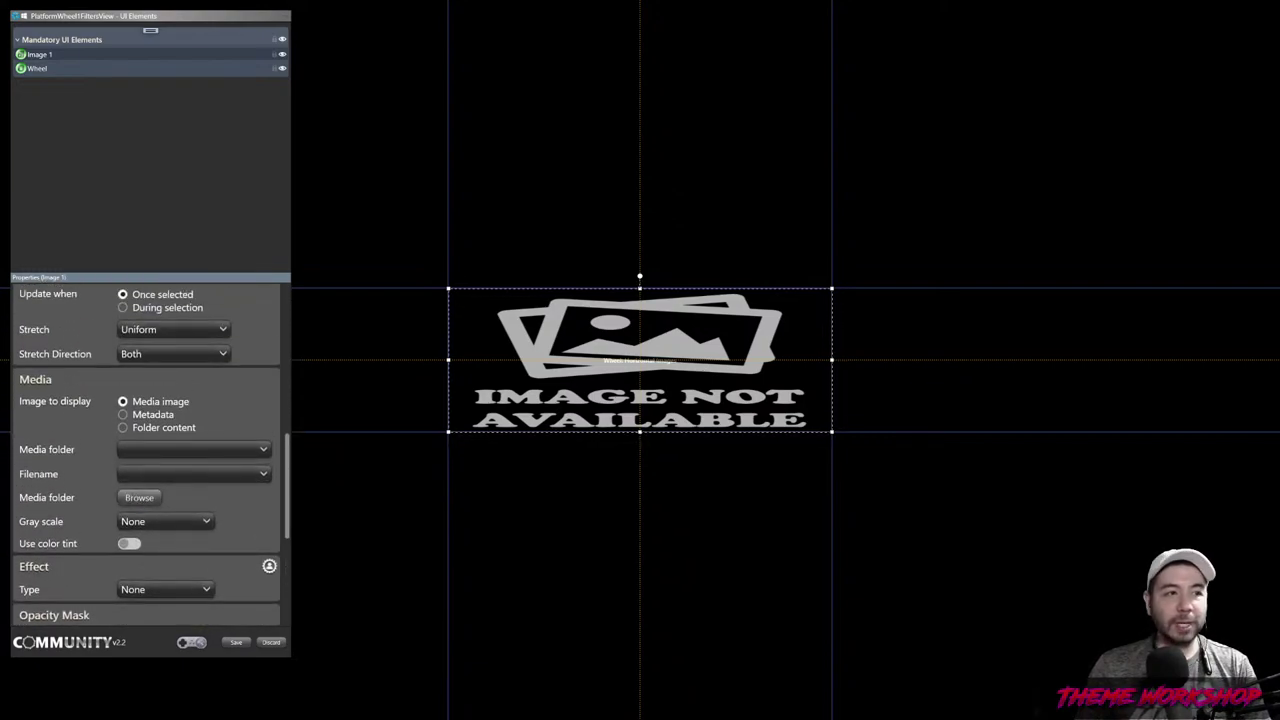
{"action": "left_click_drag", "start_coordinate": [716, 131], "coordinate": [732, 122]}
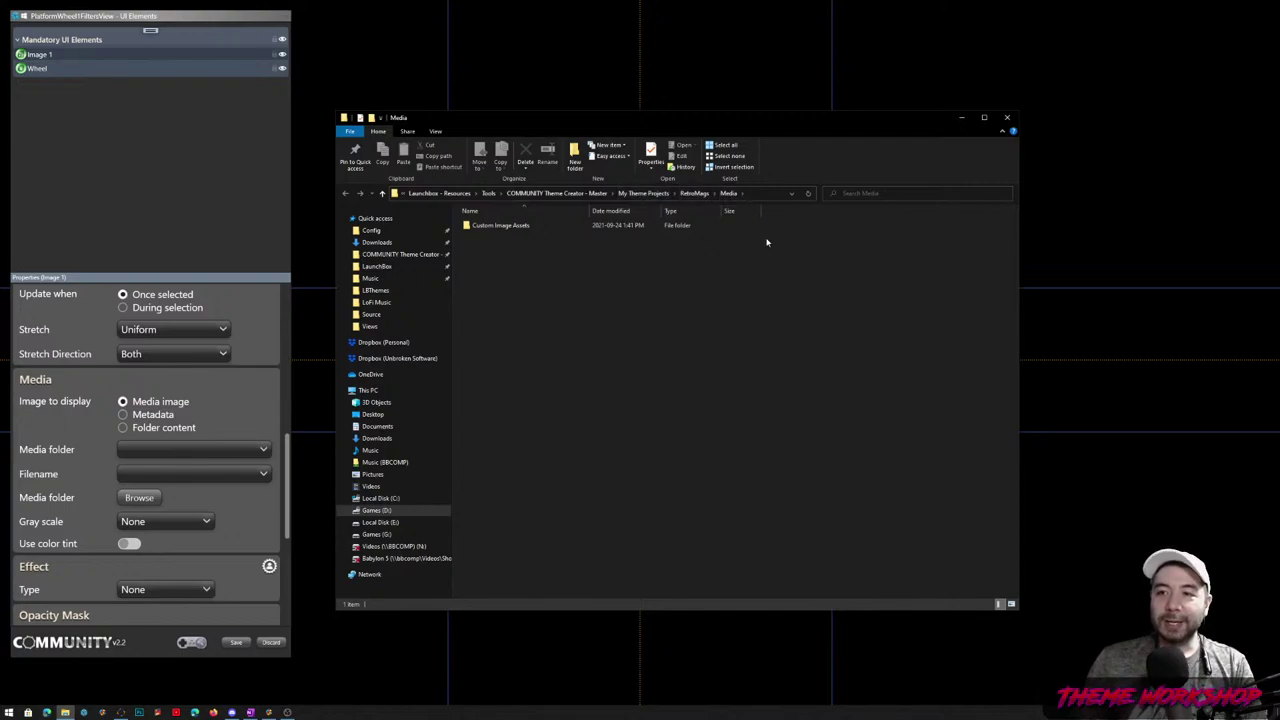
- Move the Platform Image 1, Platform Image 2 and Platform Image 3 folders into the project's Media folder
{"action": "right_click", "coordinate": [510, 291]}
{"action": "left_click", "coordinate": [728, 357]}
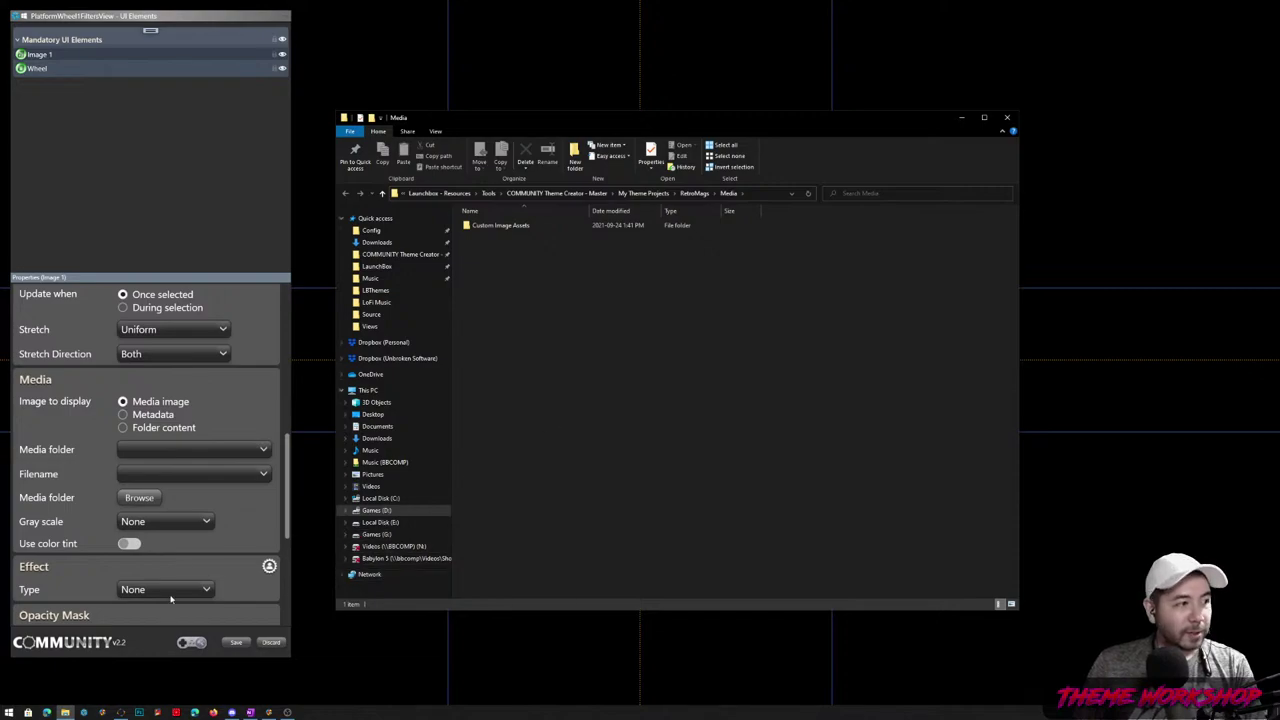
{"action": "left_click", "coordinate": [66, 712]}
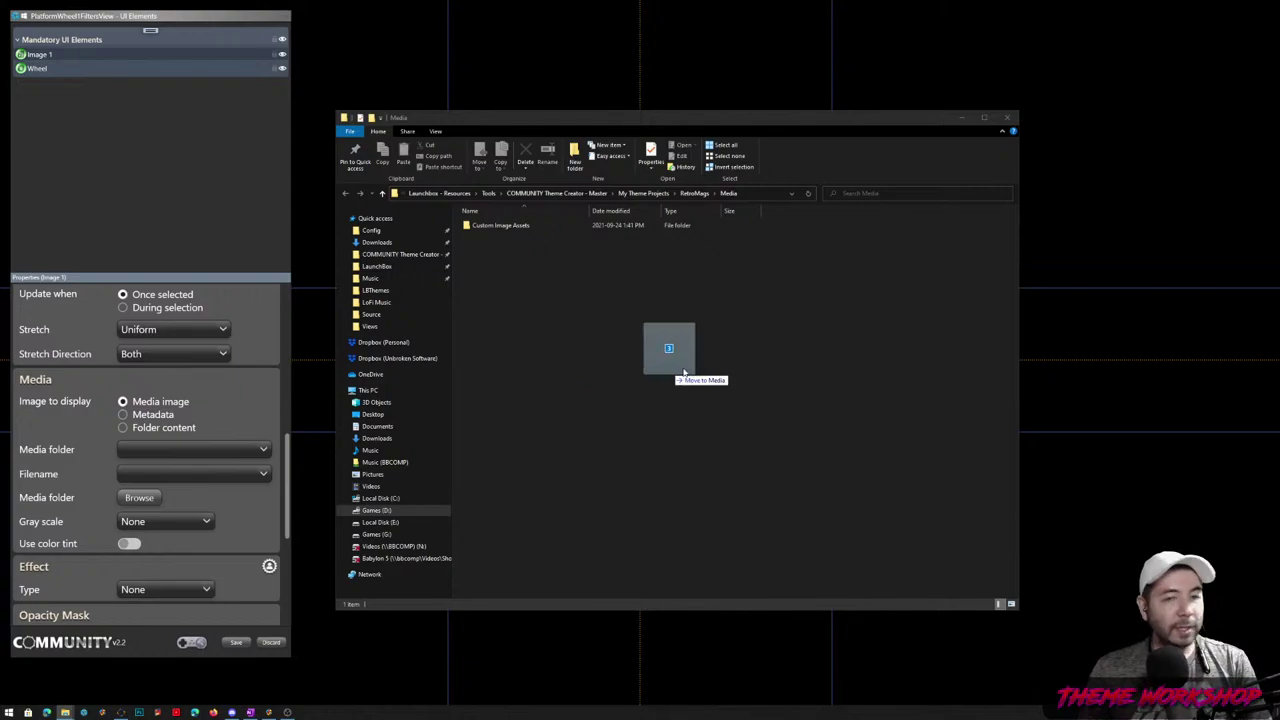
{"action": "left_click_drag", "start_coordinate": [666, 349], "coordinate": [769, 365]}
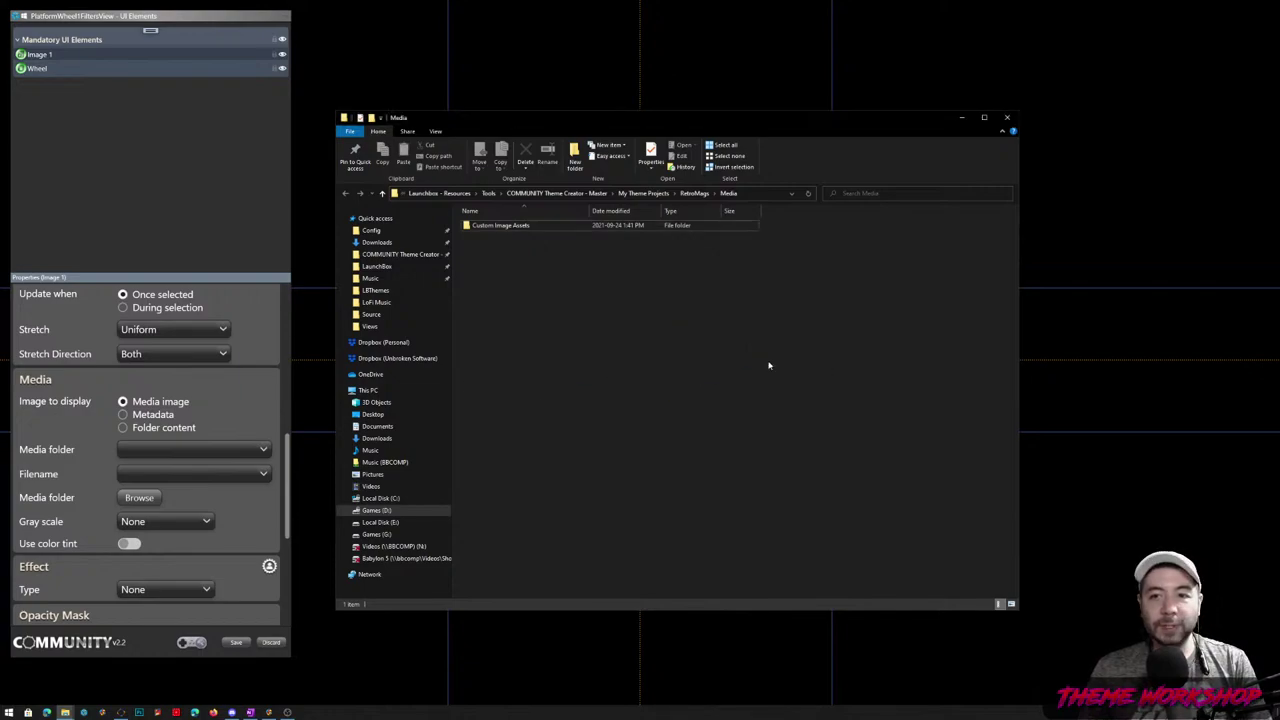
{"action": "left_click", "coordinate": [615, 435]}
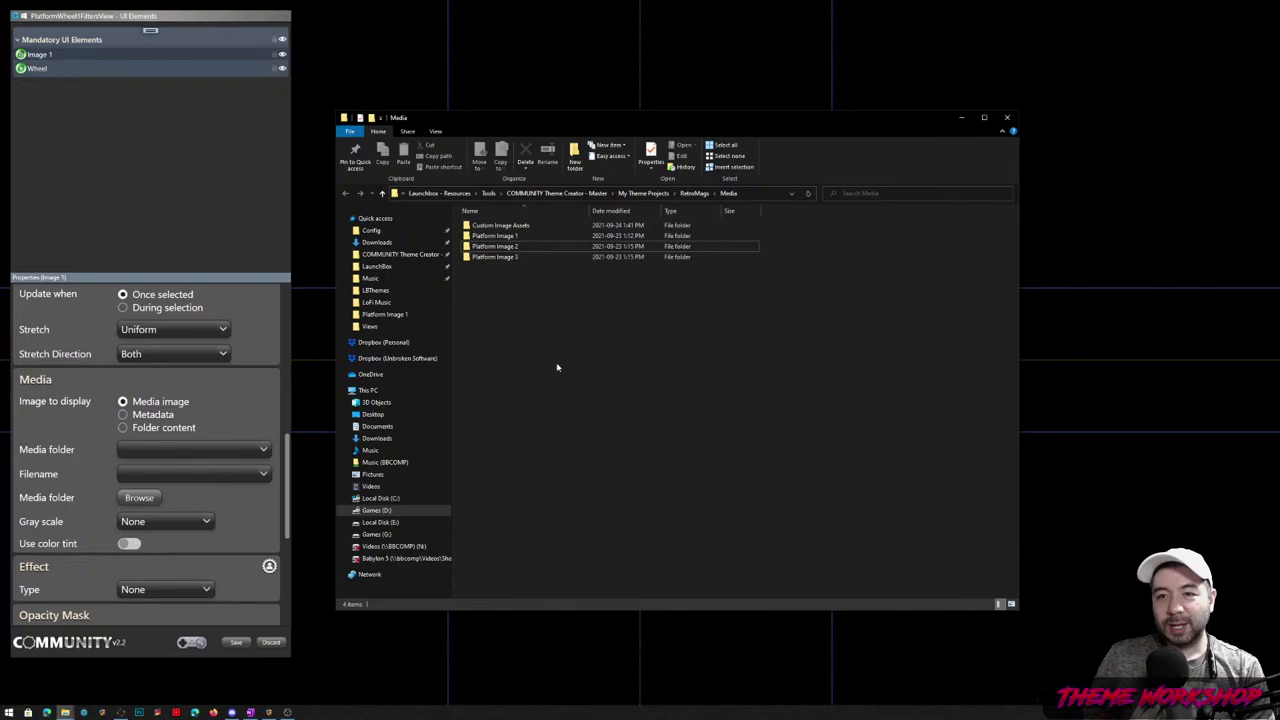
- Open the Platform Image 1 folder and look over its platform character images
{"action": "left_click", "coordinate": [510, 237]}
{"action": "double_click", "coordinate": [510, 237]}
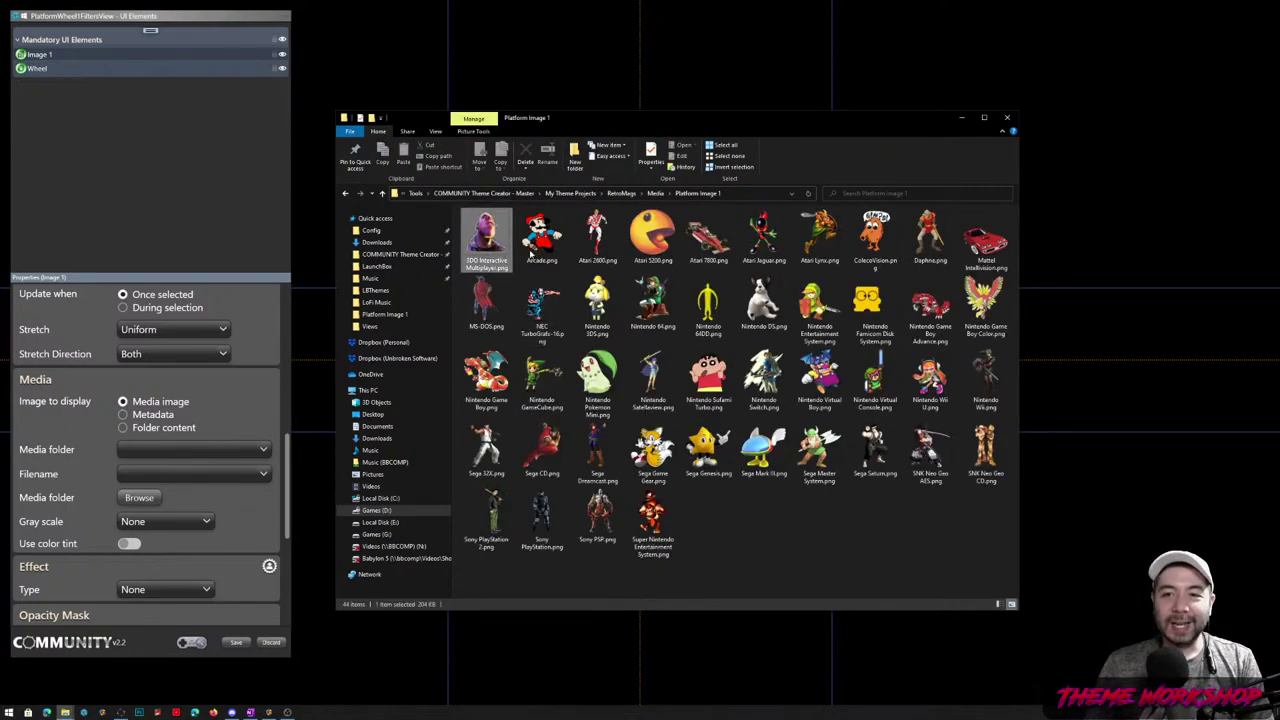
{"action": "left_click", "coordinate": [600, 238]}
{"action": "left_click", "coordinate": [643, 240]}
{"action": "left_click", "coordinate": [704, 245]}
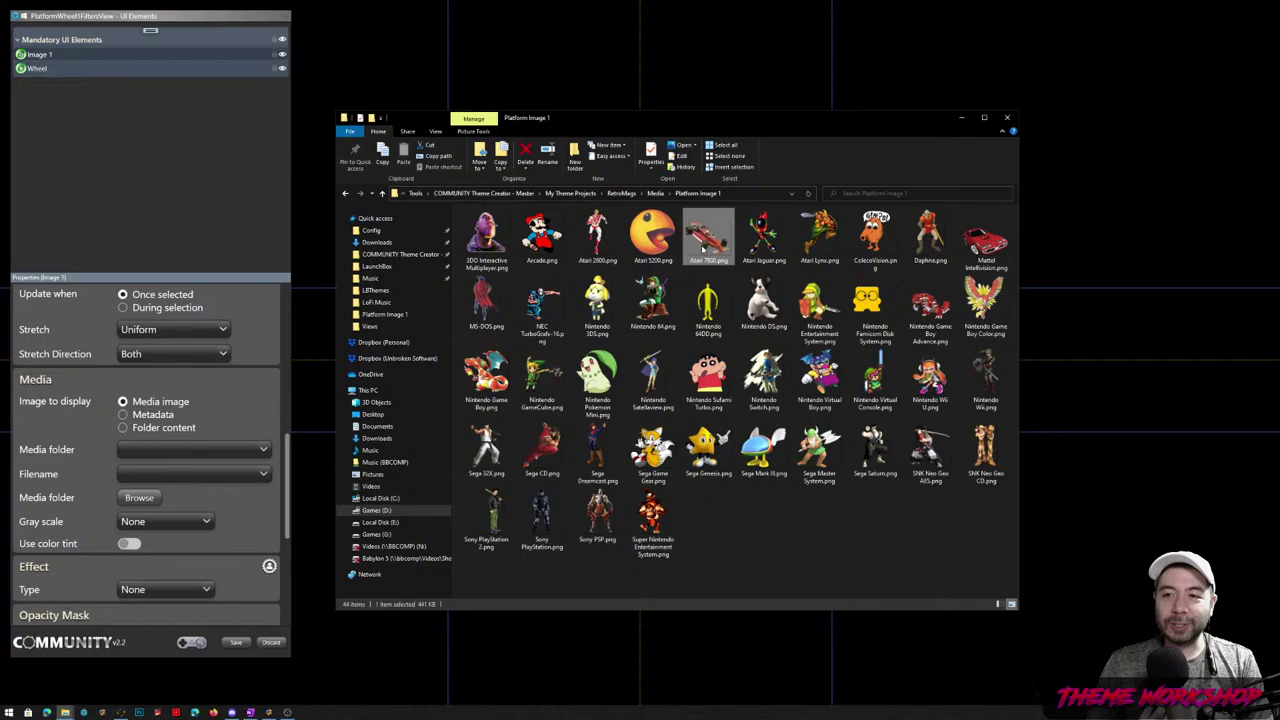
{"action": "left_click", "coordinate": [774, 569]}
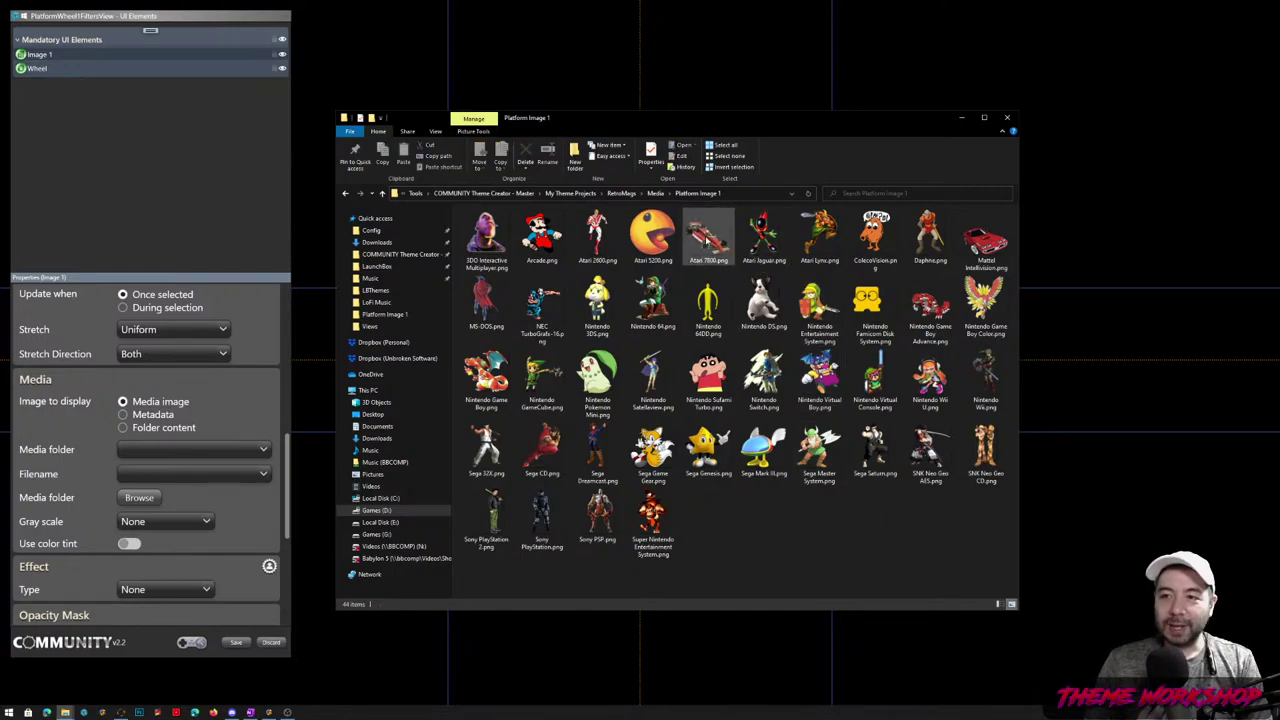
- Preview Atari 5200.png in Platform Image 1 and check how its file is named
{"action": "double_click", "coordinate": [652, 240]}
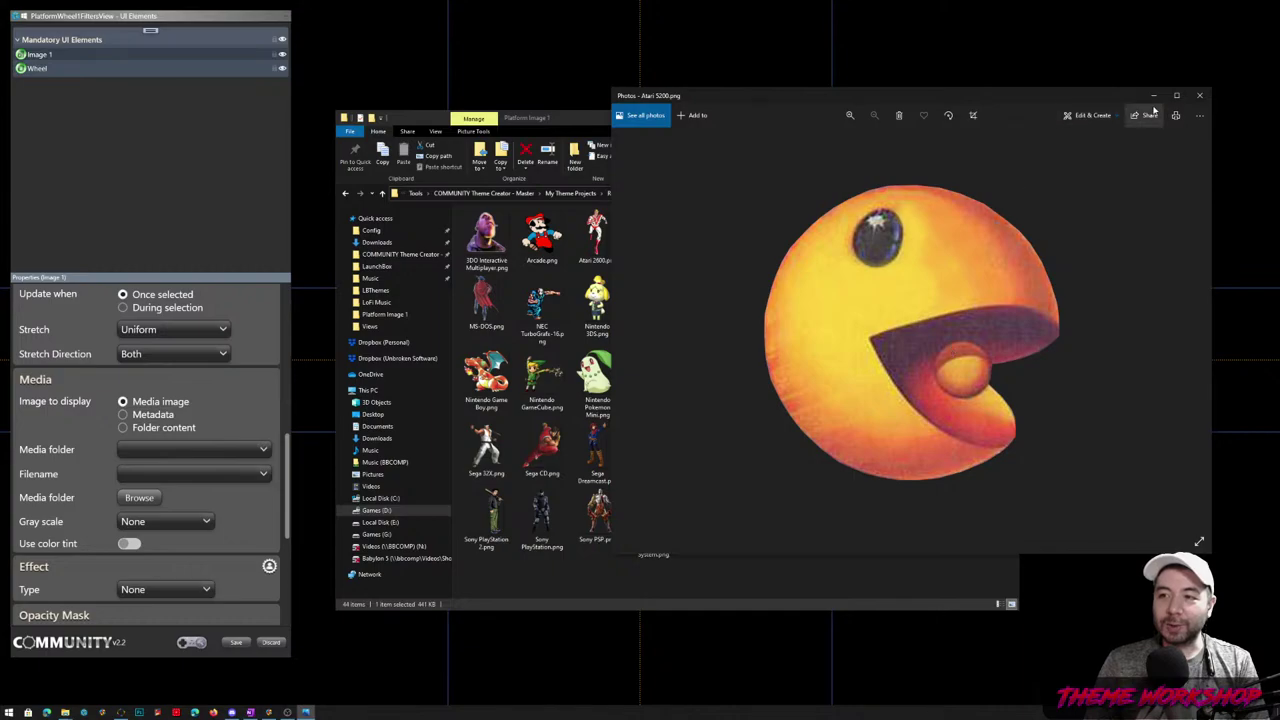
{"action": "left_click", "coordinate": [1203, 99]}
{"action": "left_click", "coordinate": [700, 545]}
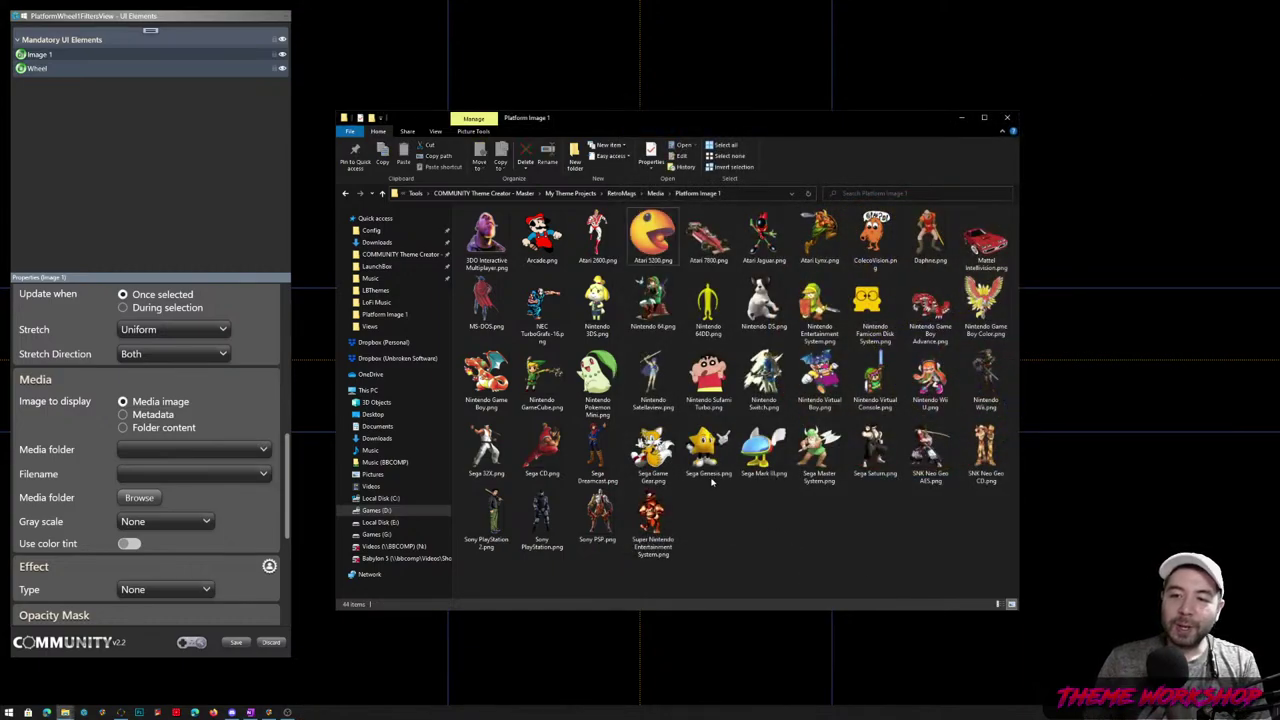
{"action": "left_click", "coordinate": [641, 258]}
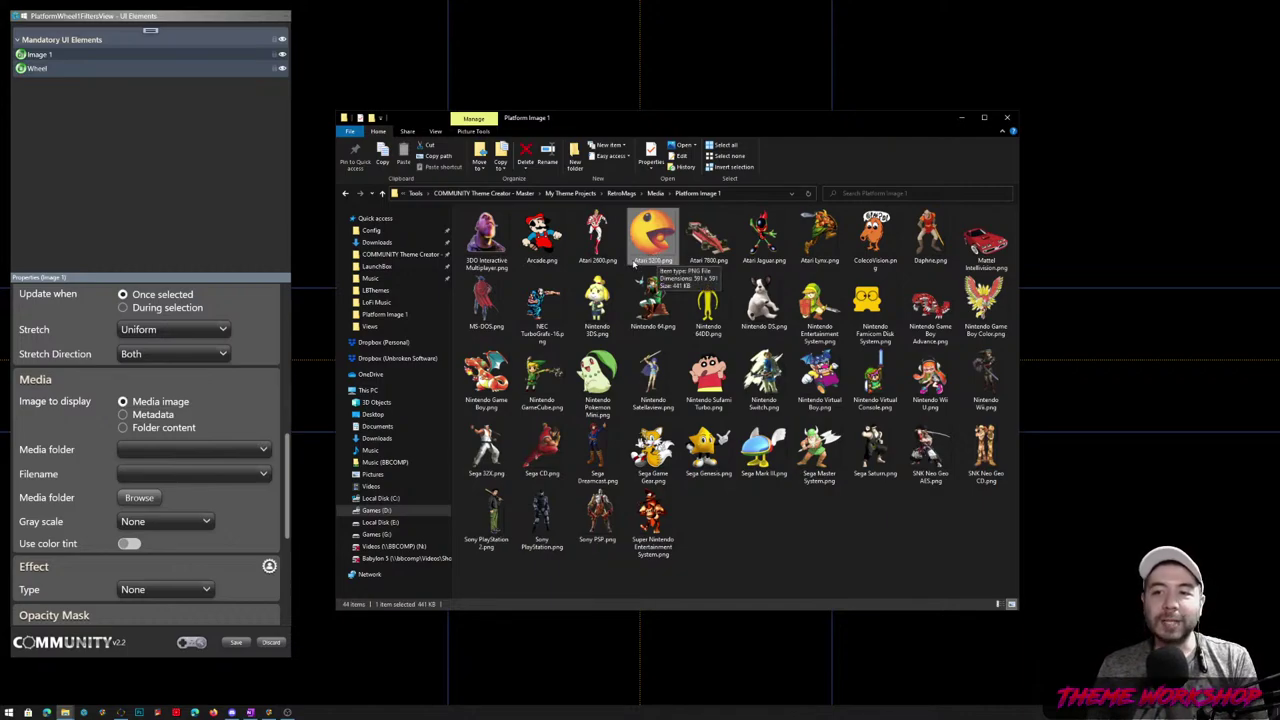
{"action": "left_click", "coordinate": [728, 495]}
{"action": "left_click", "coordinate": [652, 260]}
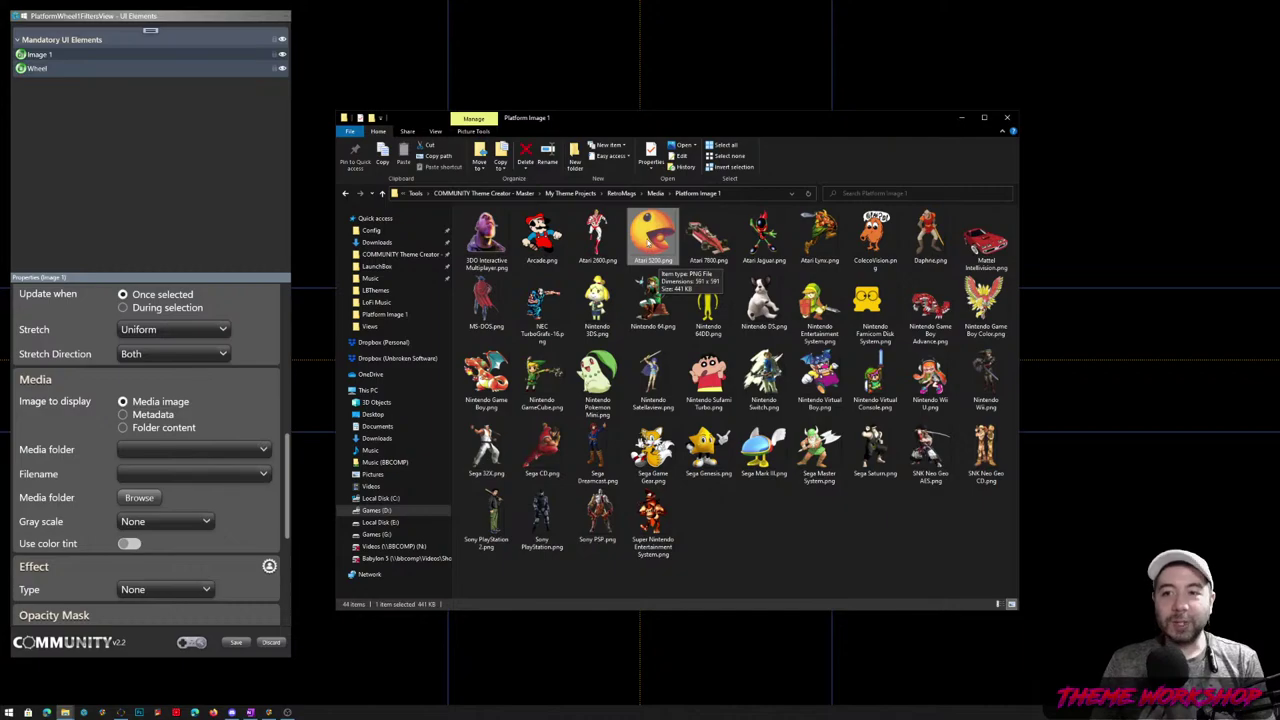
{"action": "left_click", "coordinate": [628, 206]}
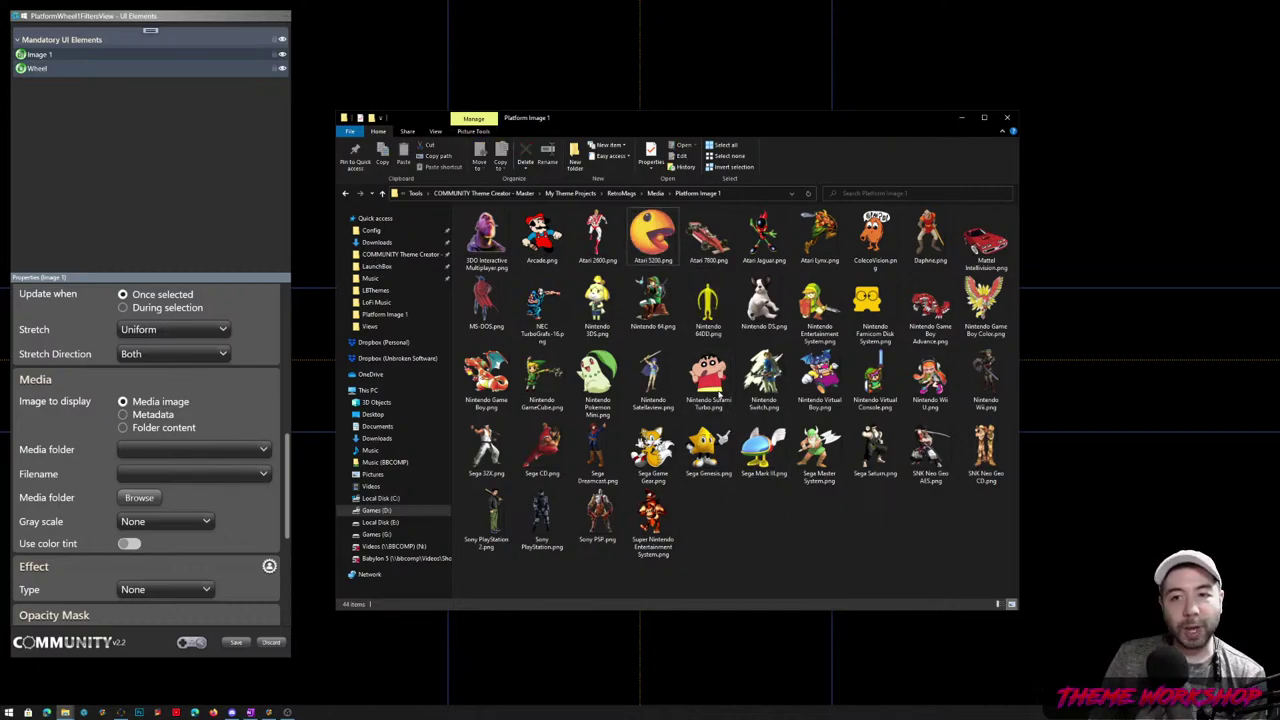
- Look through the Platform Image 2 and Platform Image 3 folders and return to the Media folder
{"action": "left_click", "coordinate": [655, 193]}
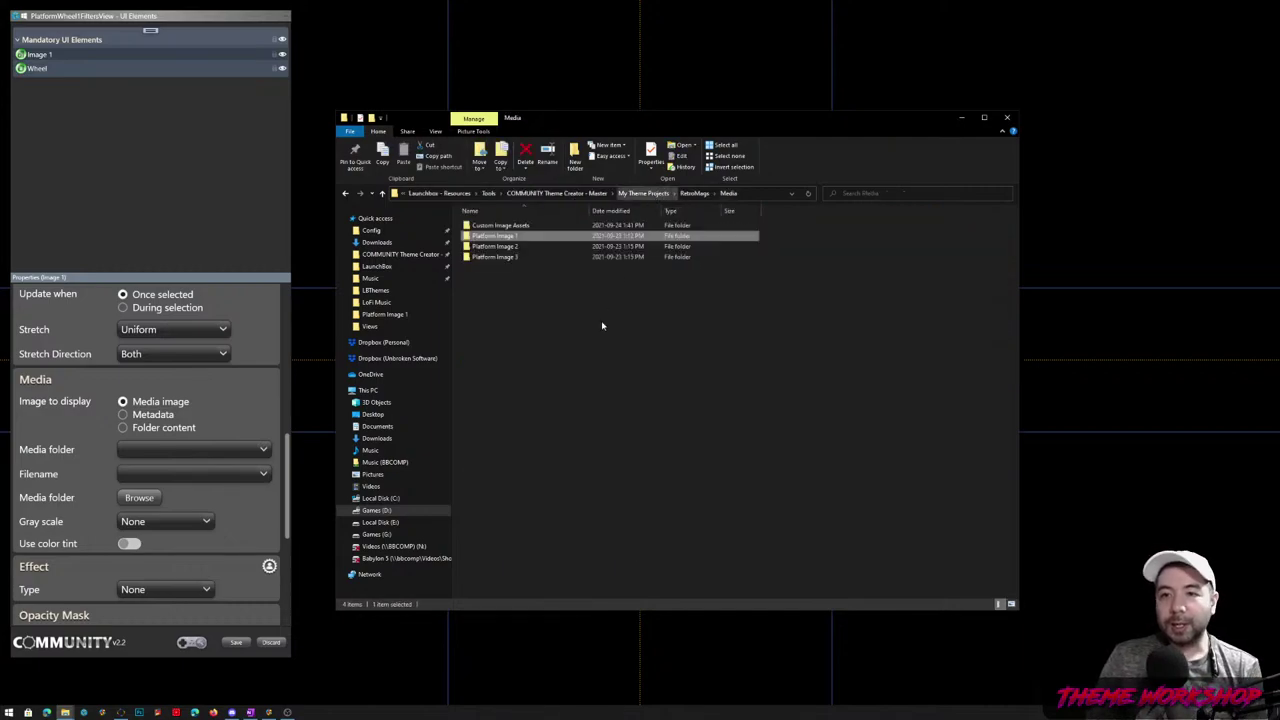
{"action": "double_click", "coordinate": [502, 246]}
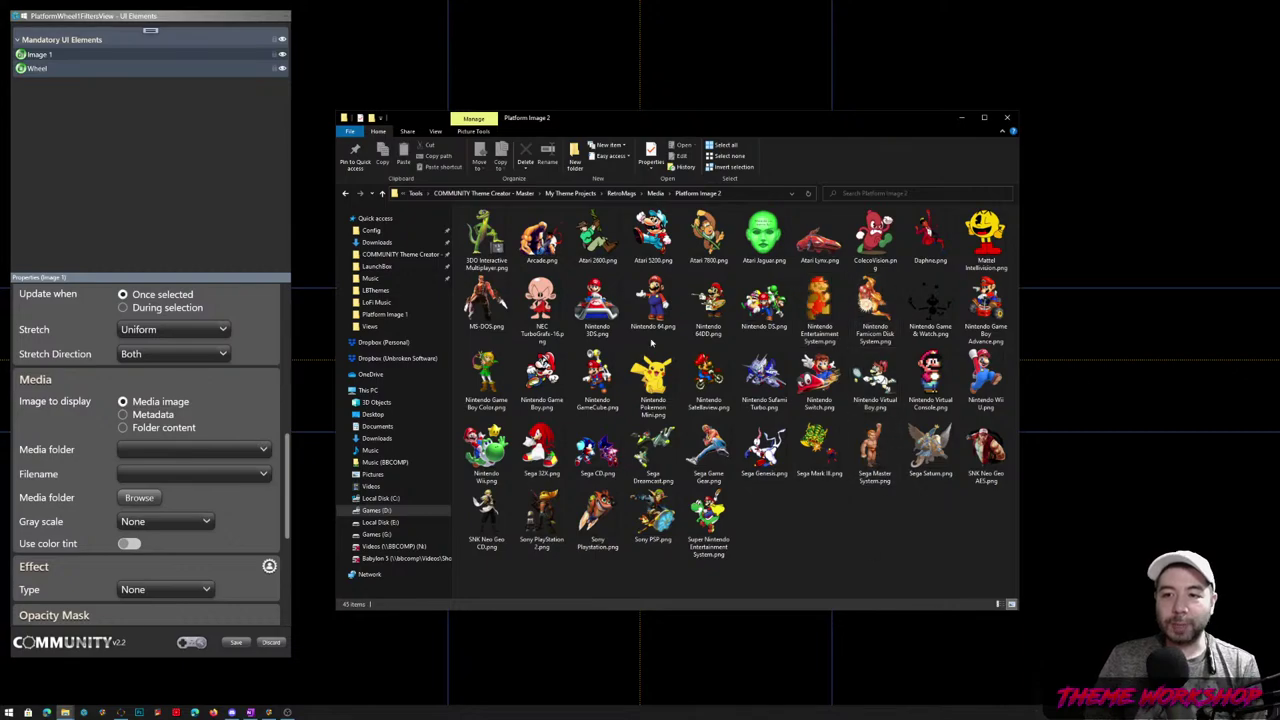
{"action": "left_click", "coordinate": [655, 193]}
{"action": "left_click", "coordinate": [504, 258]}
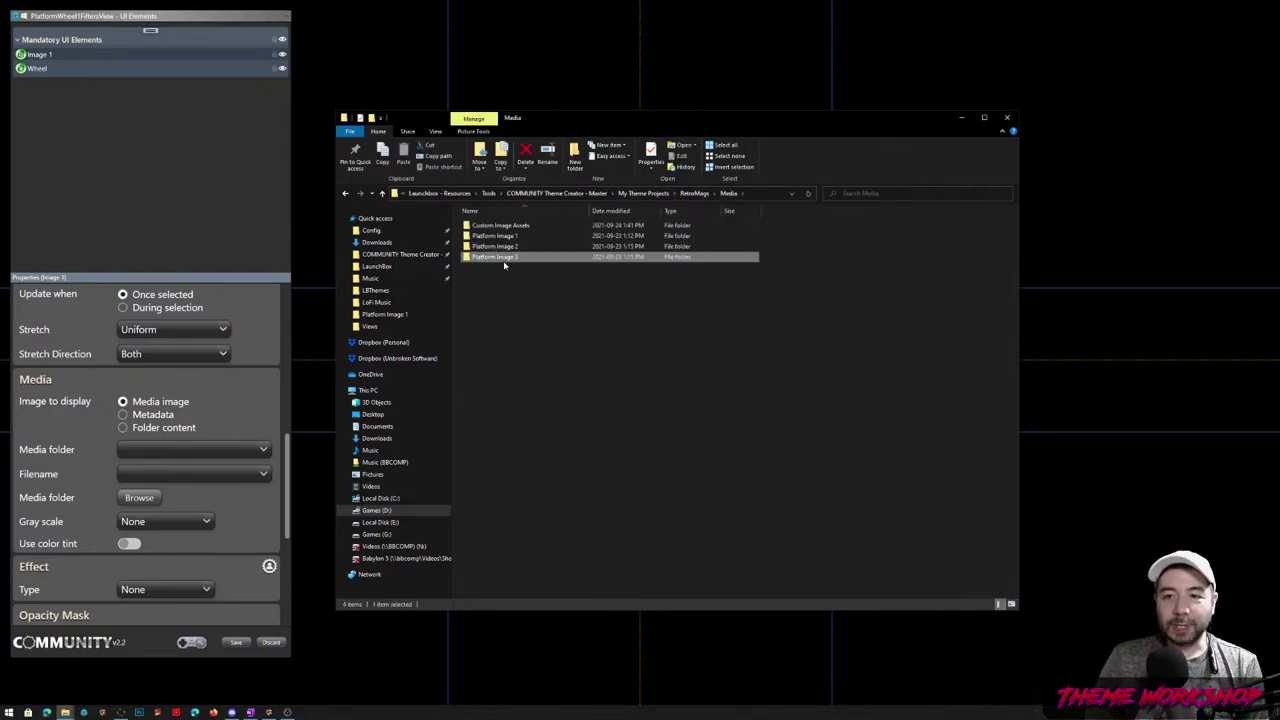
{"action": "double_click", "coordinate": [504, 260]}
{"action": "left_click", "coordinate": [655, 193]}
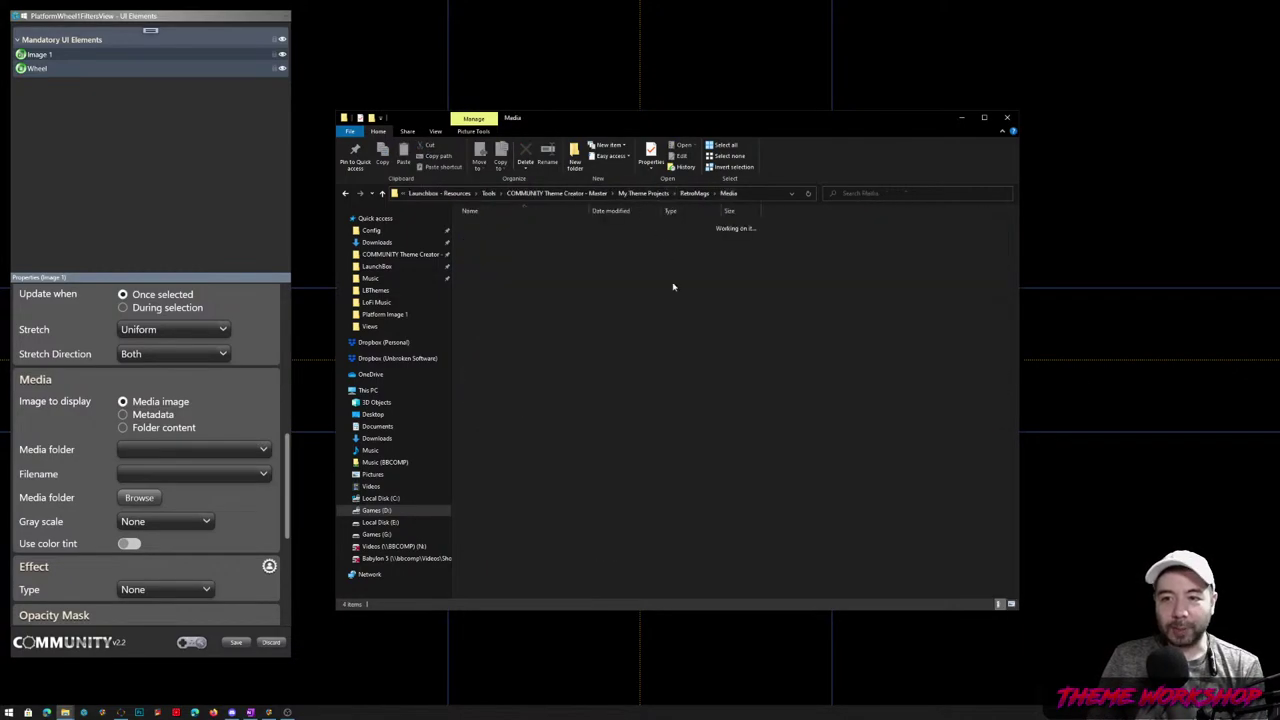
{"action": "left_click", "coordinate": [590, 385]}
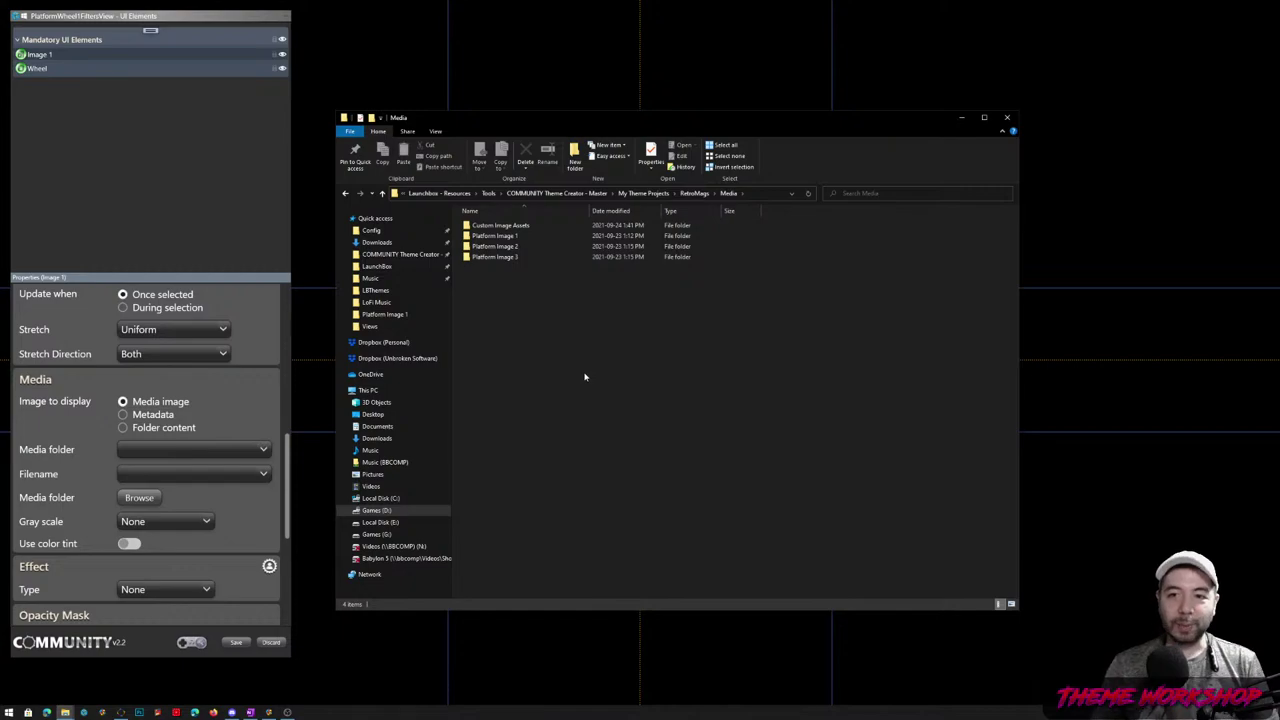
- Review the Platform Image 1 folder again and preview SNK Neo Geo AES.png
{"action": "double_click", "coordinate": [512, 236]}
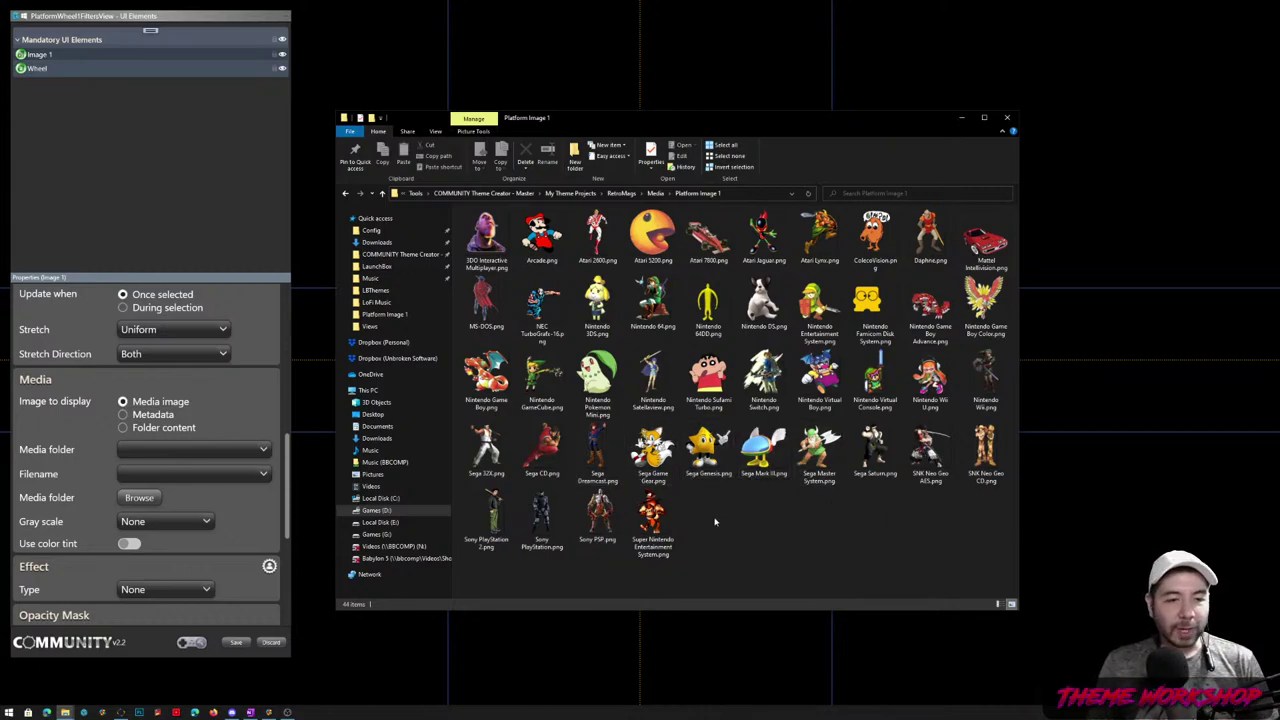
{"action": "left_click", "coordinate": [655, 193]}
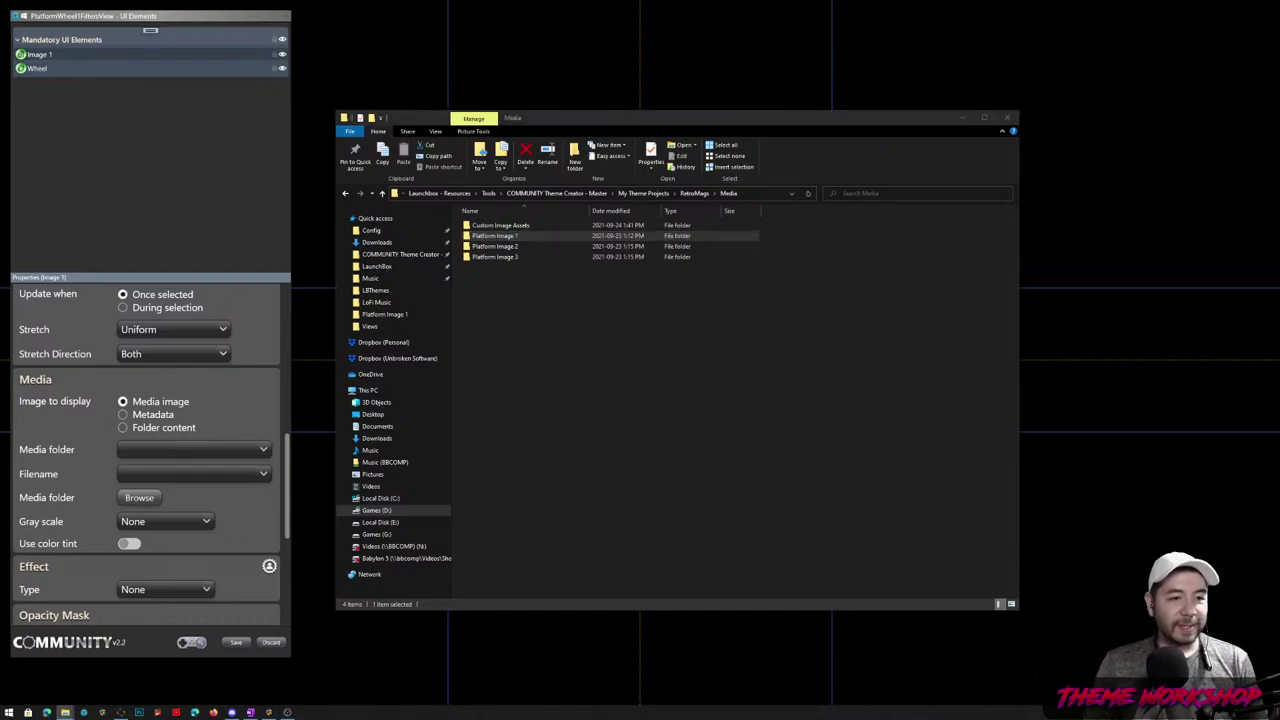
{"action": "left_click", "coordinate": [630, 418]}
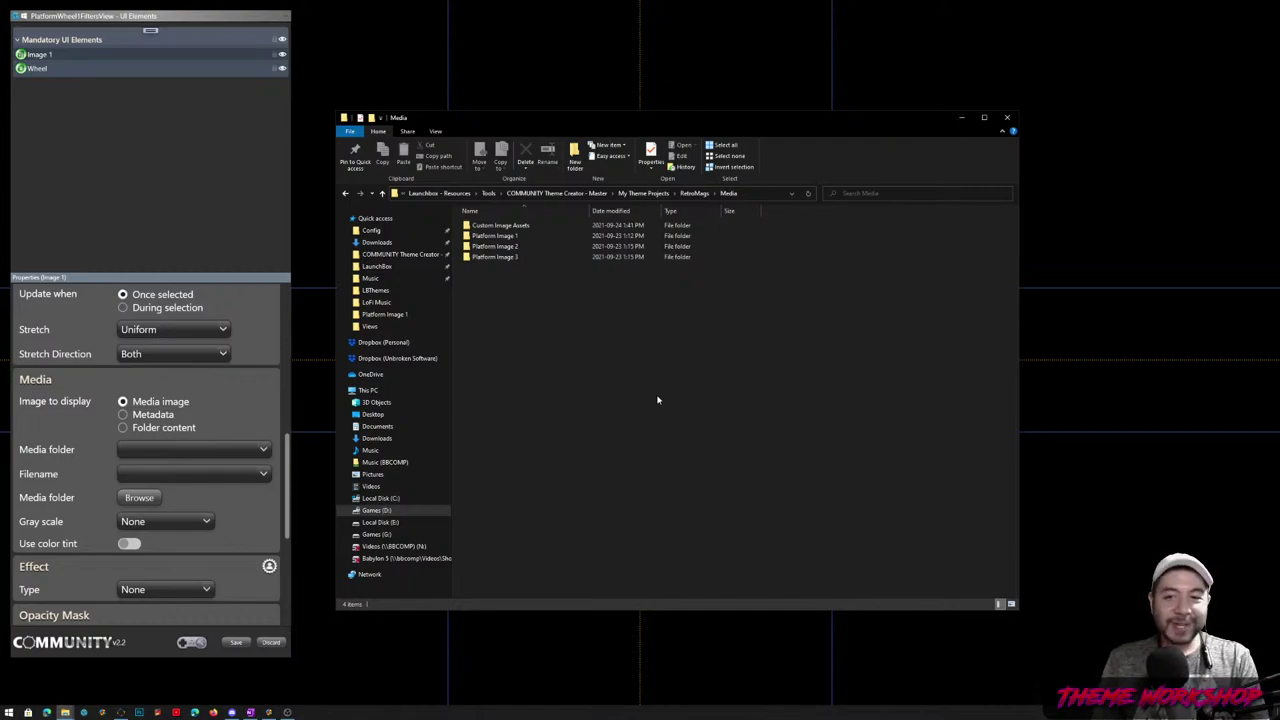
{"action": "left_click", "coordinate": [508, 237]}
{"action": "double_click", "coordinate": [508, 237]}
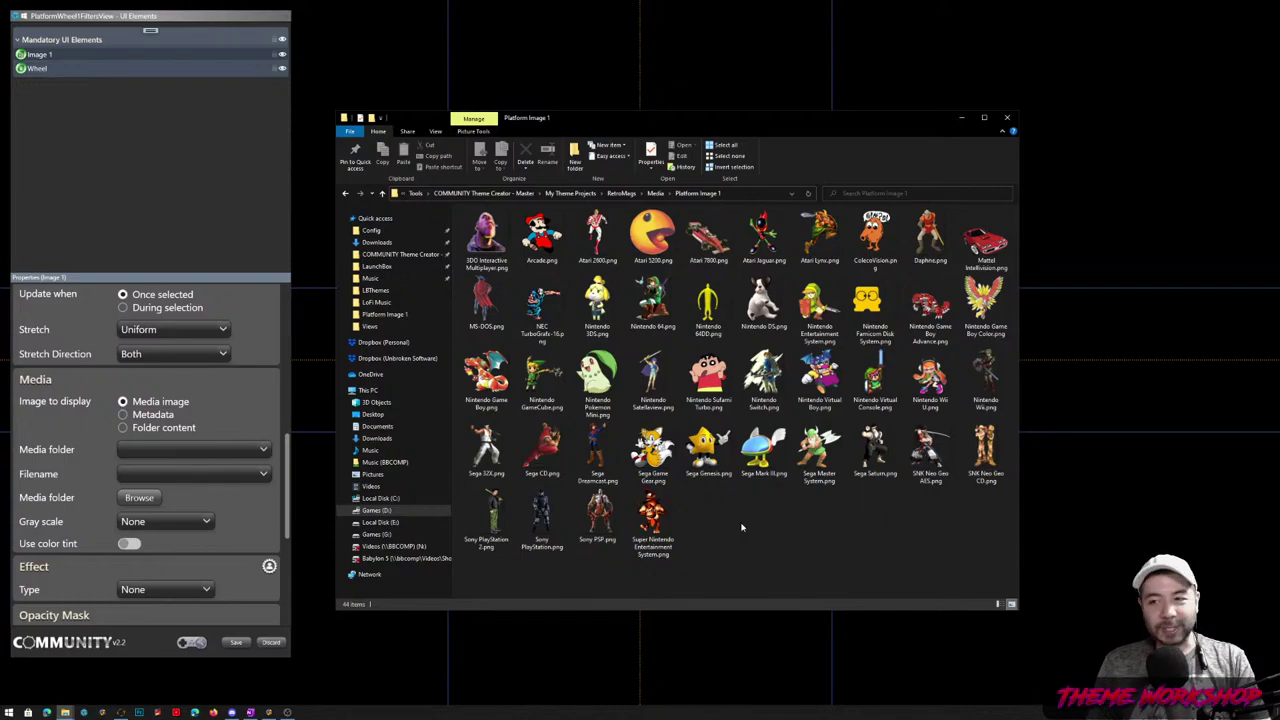
{"action": "left_click", "coordinate": [922, 460]}
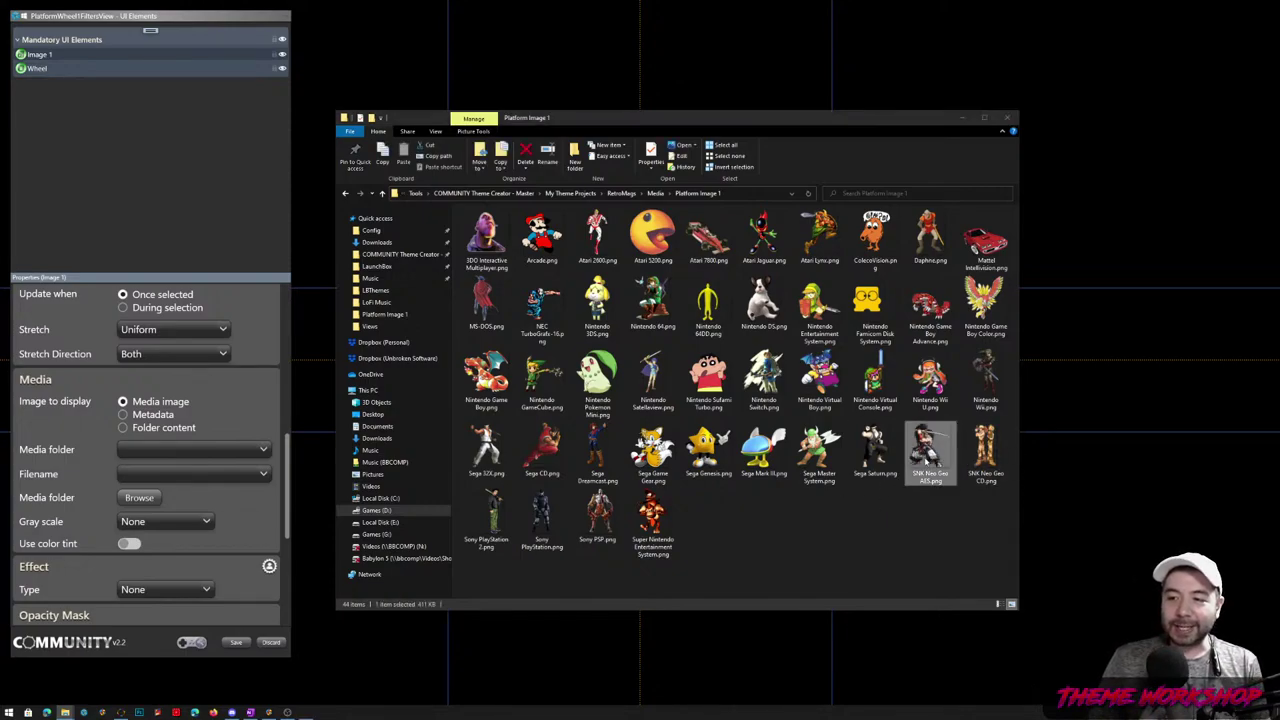
{"action": "double_click", "coordinate": [922, 460]}
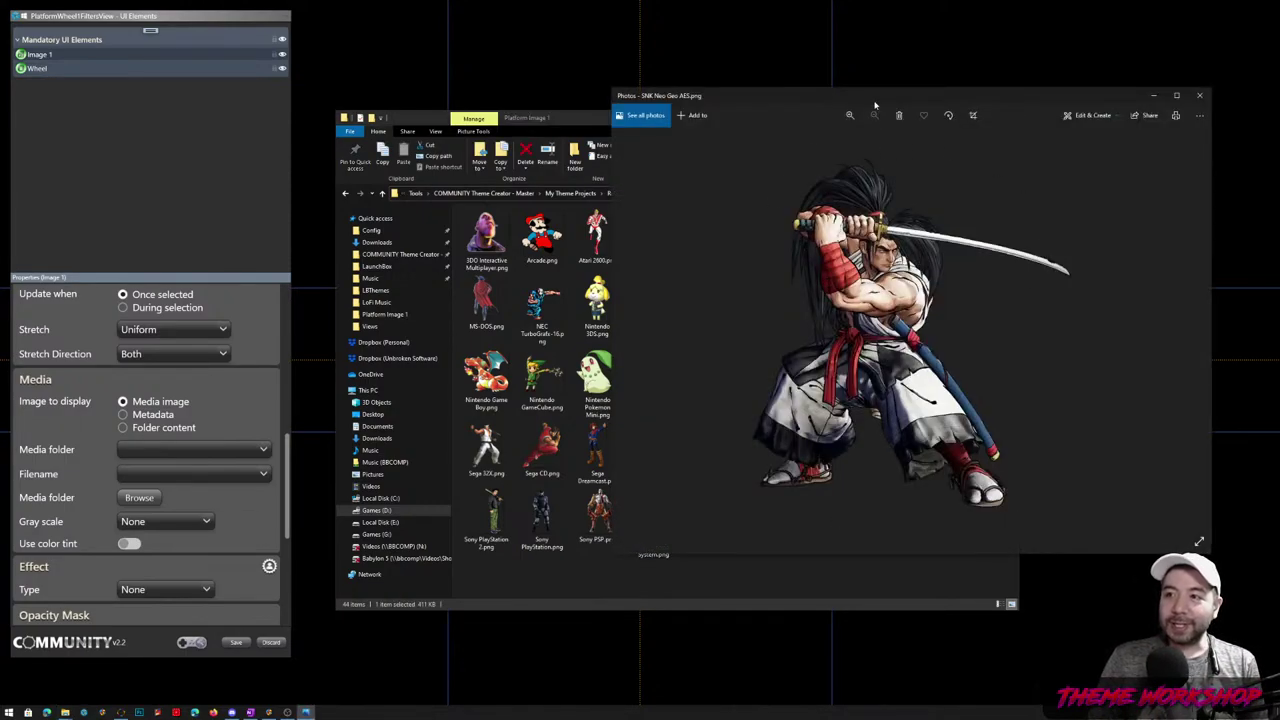
{"action": "left_click_drag", "start_coordinate": [865, 100], "coordinate": [690, 50]}
{"action": "left_click", "coordinate": [1009, 58]}
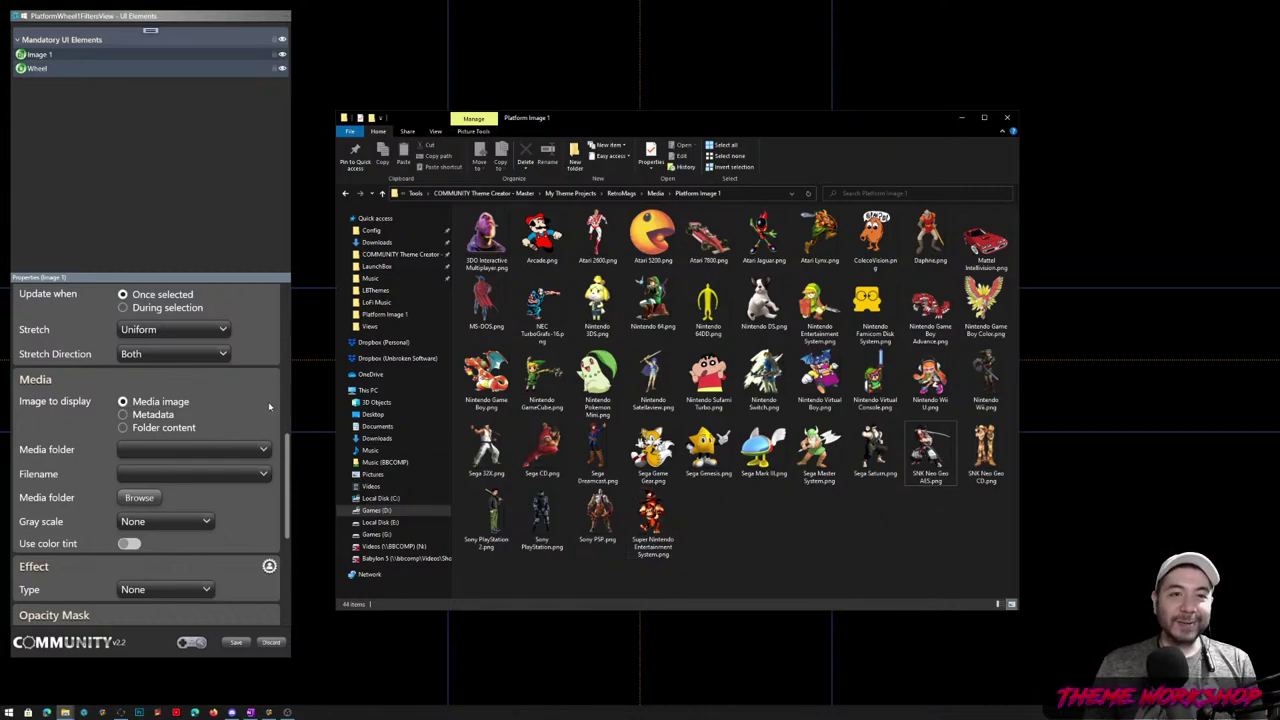
- Paste the copied Theme folder into the project's Media folder
{"action": "left_click", "coordinate": [655, 193]}
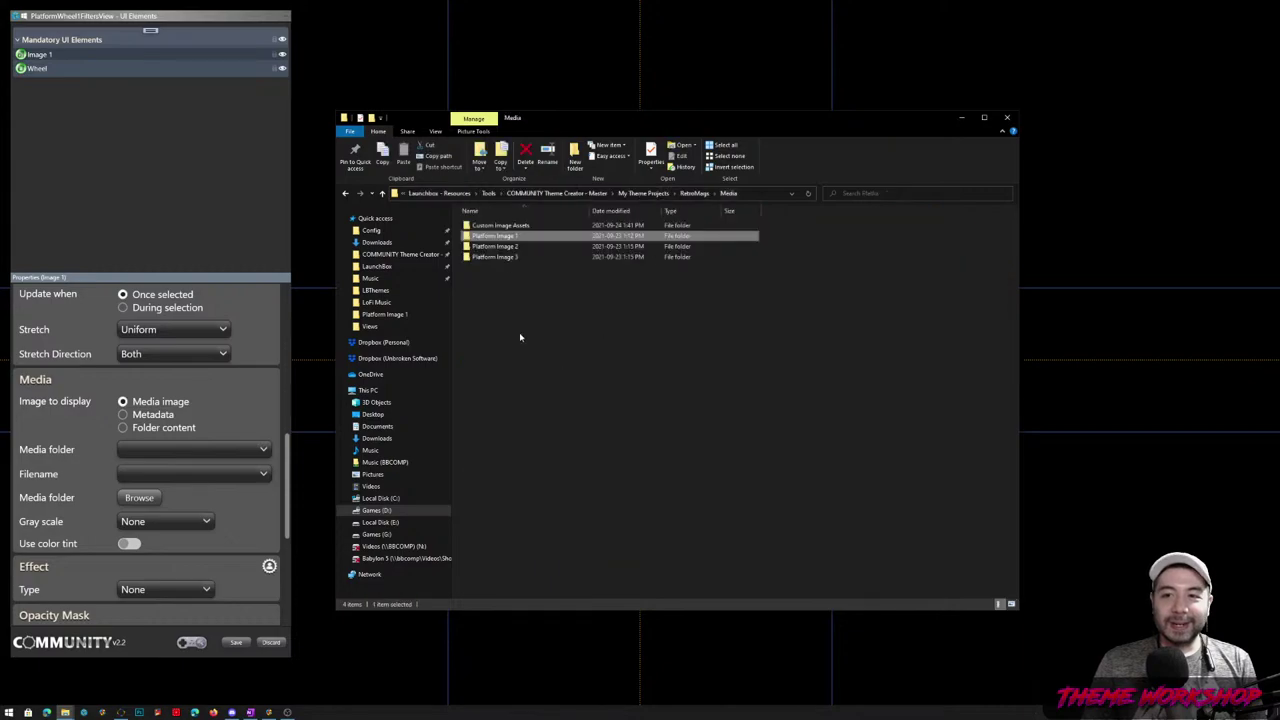
{"action": "left_click", "coordinate": [560, 320]}
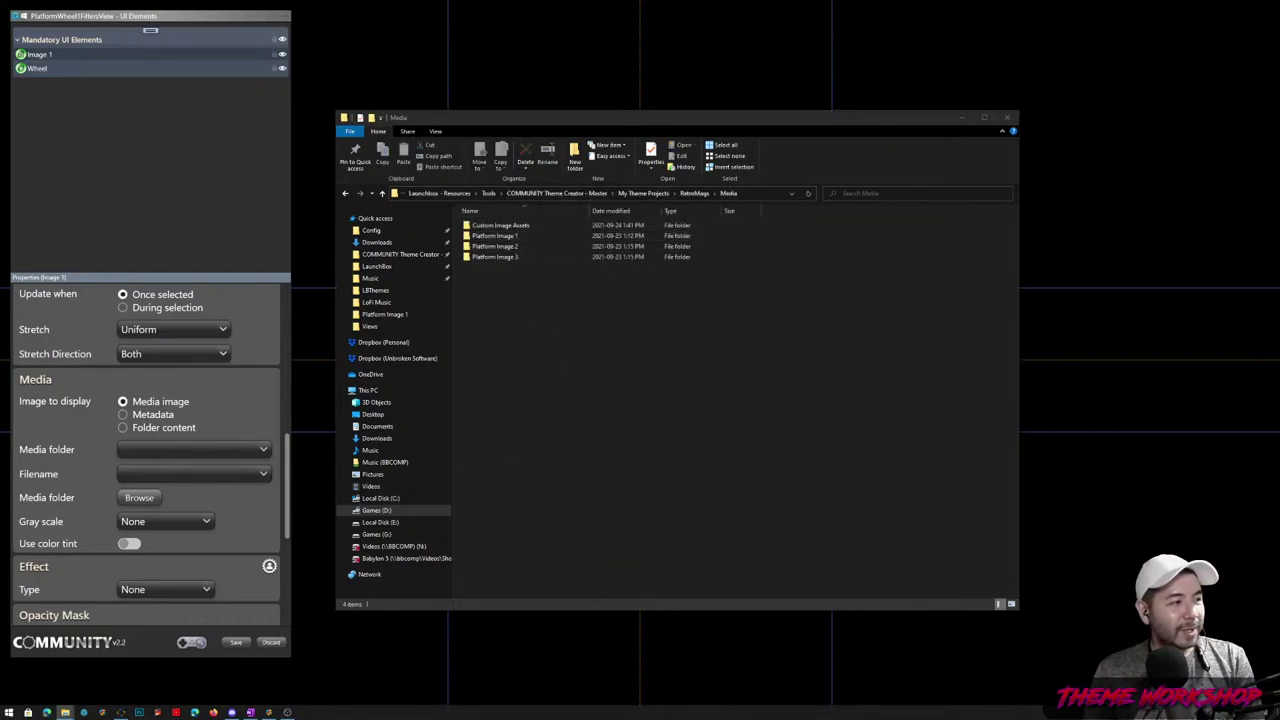
{"action": "left_click", "coordinate": [585, 380]}
{"action": "key", "text": "ctrl+v"}
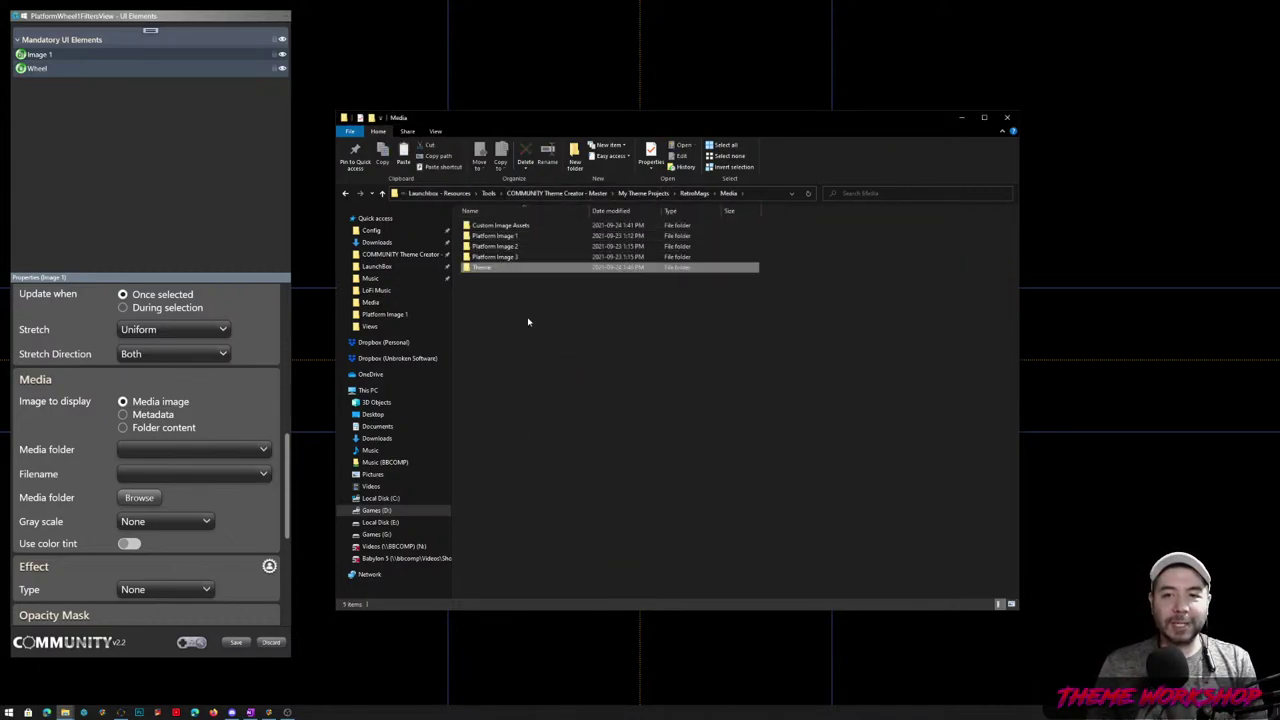
- Look through the images in the pasted Theme folder, including the background, barcode, magazine and Game_OM files
{"action": "double_click", "coordinate": [487, 268]}
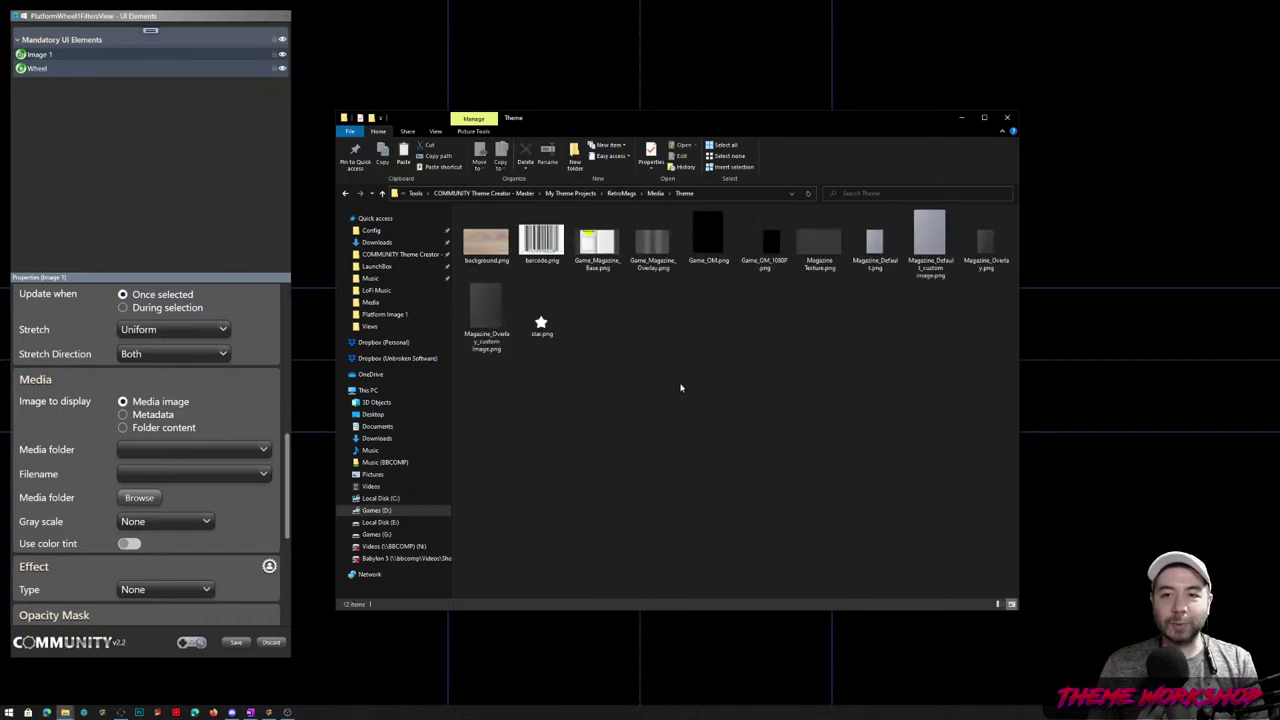
{"action": "left_click", "coordinate": [486, 245]}
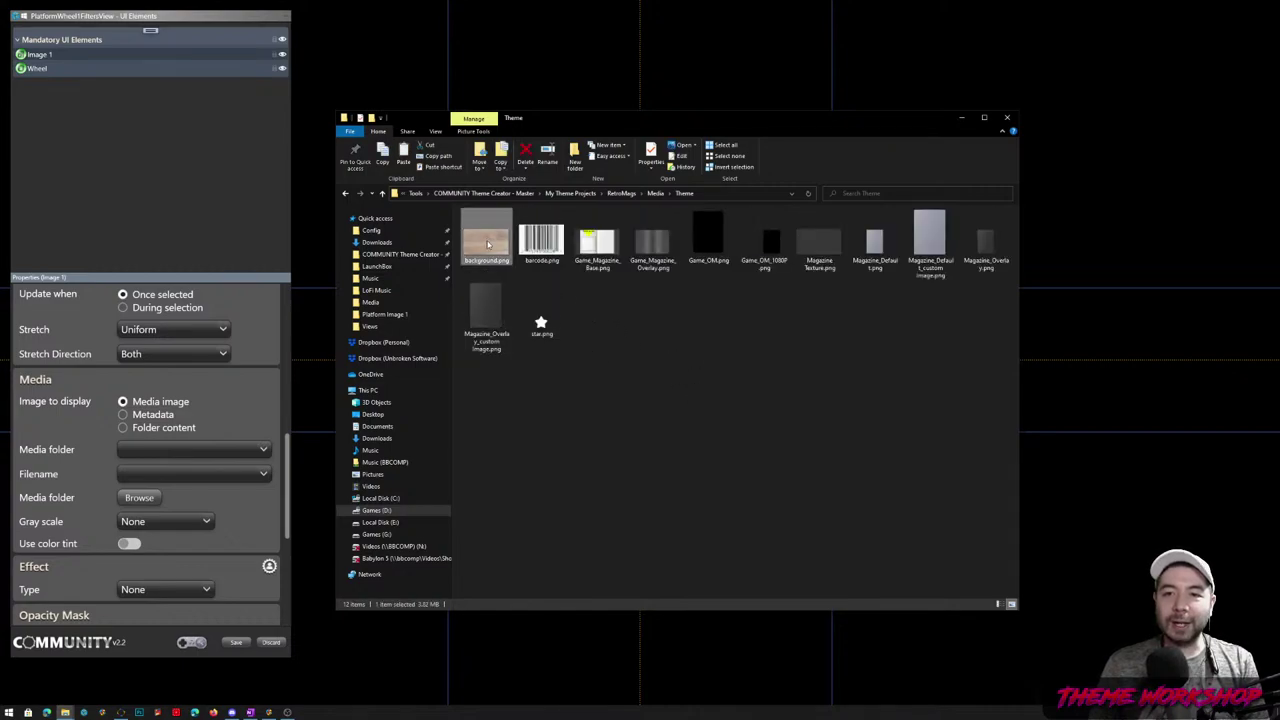
{"action": "left_click", "coordinate": [546, 250]}
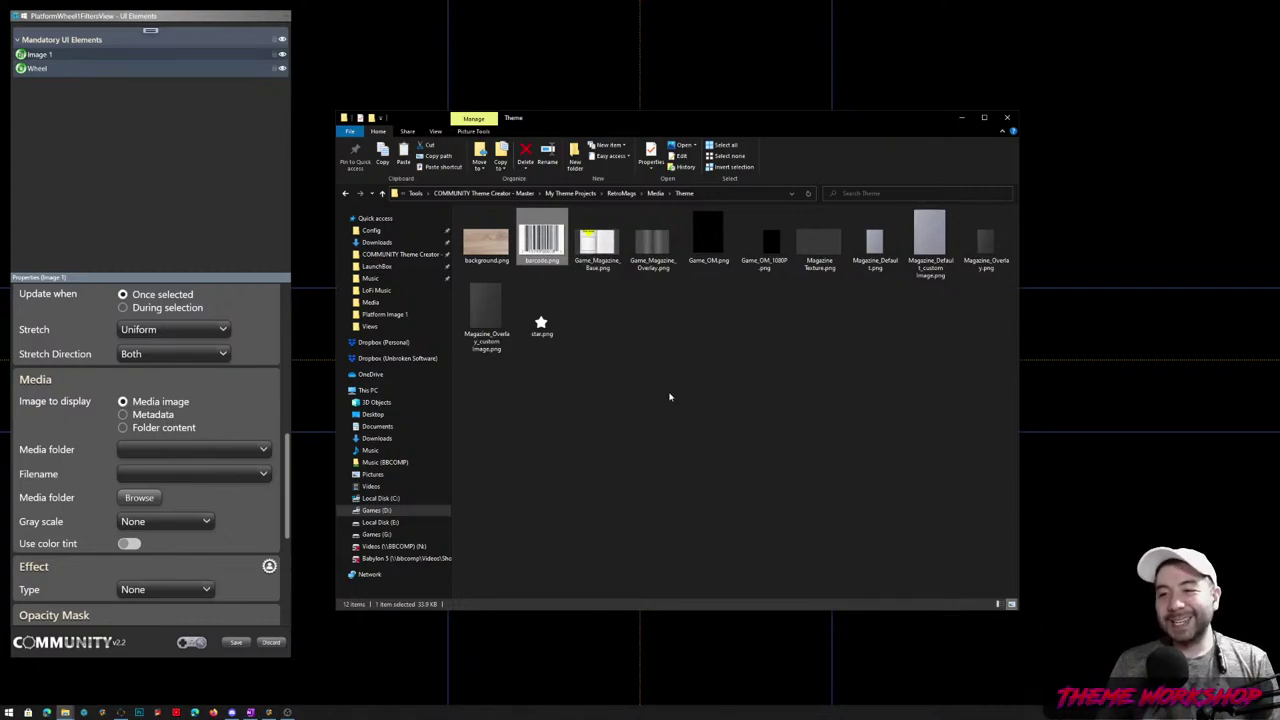
{"action": "left_click", "coordinate": [650, 248]}
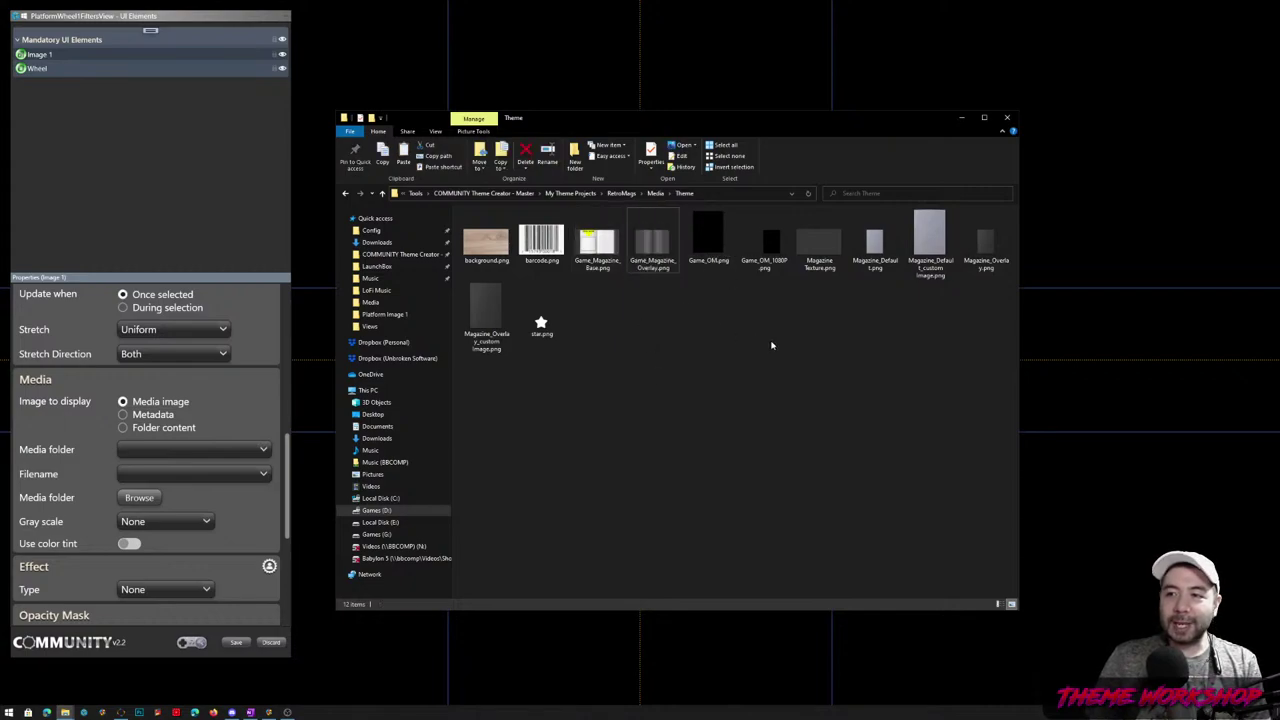
{"action": "left_click", "coordinate": [930, 245]}
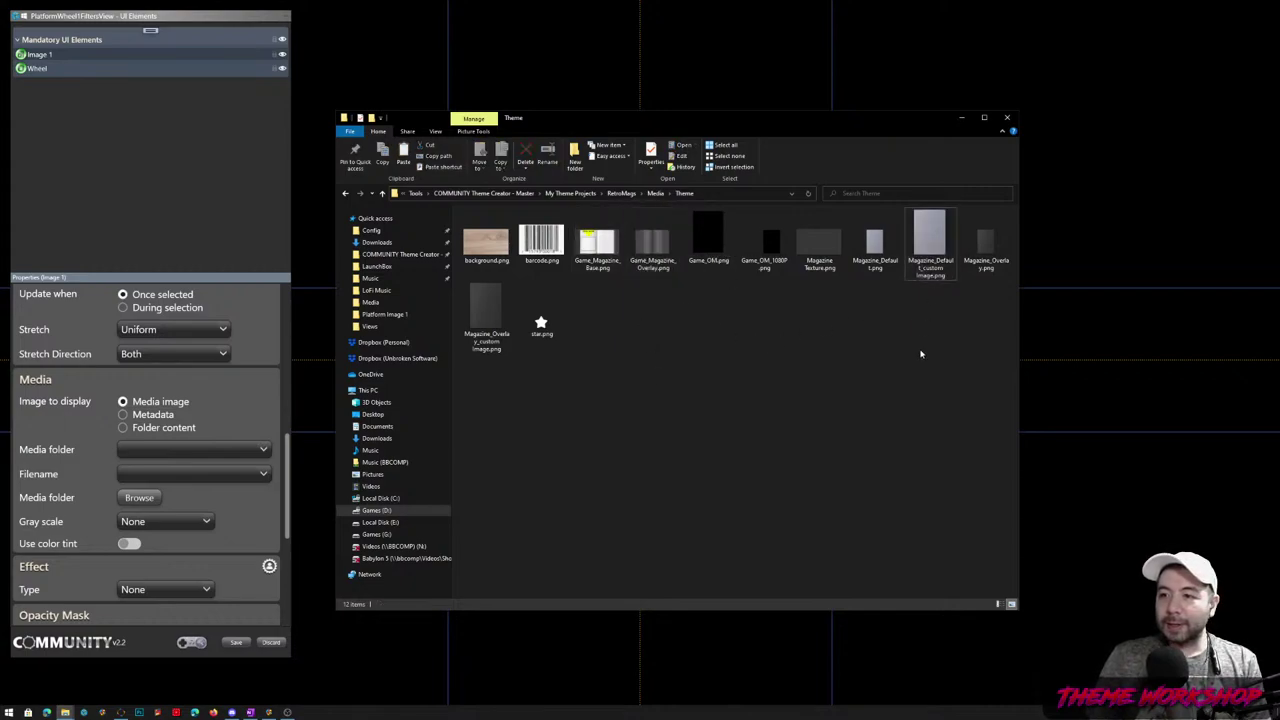
{"action": "left_click", "coordinate": [874, 258]}
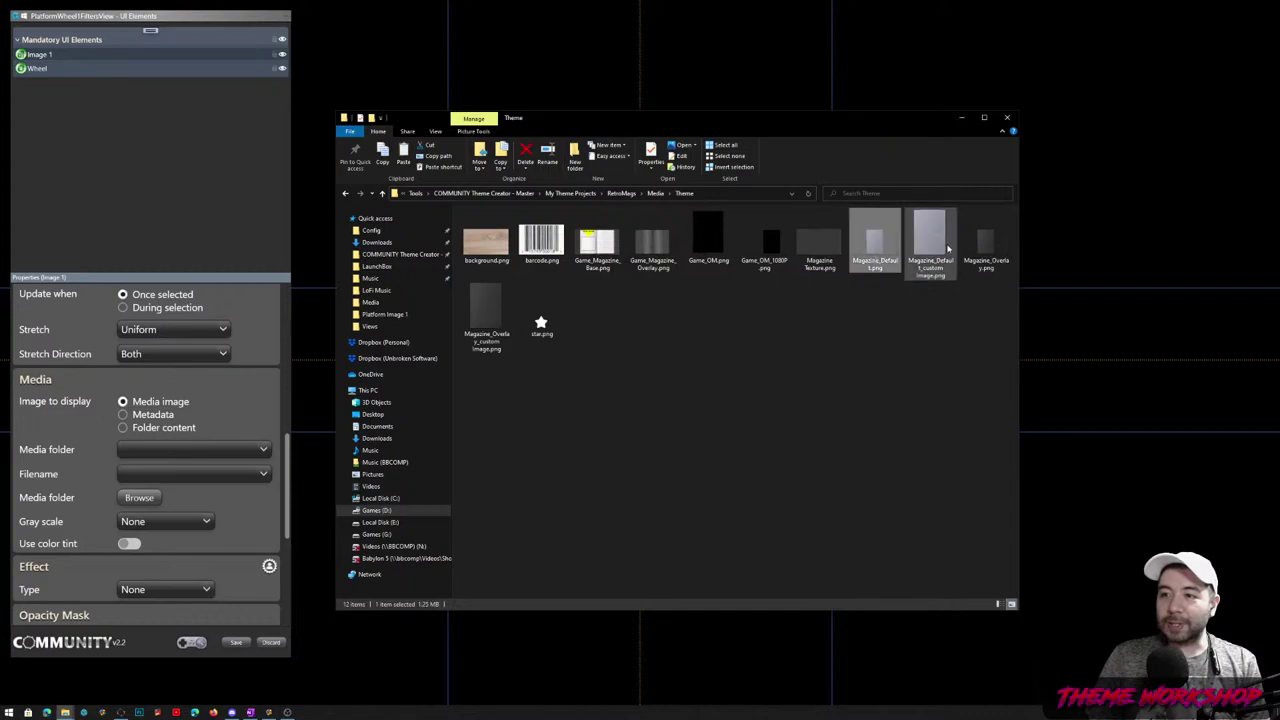
{"action": "left_click", "coordinate": [945, 247]}
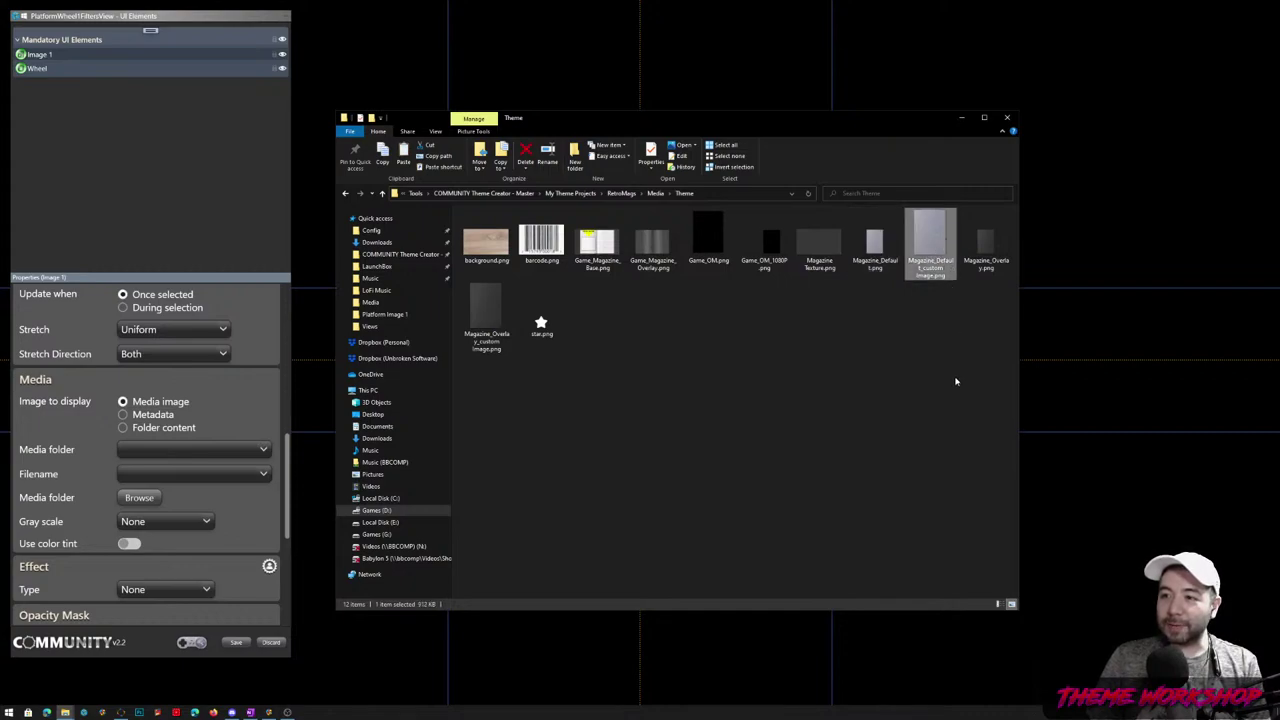
{"action": "left_click", "coordinate": [886, 392]}
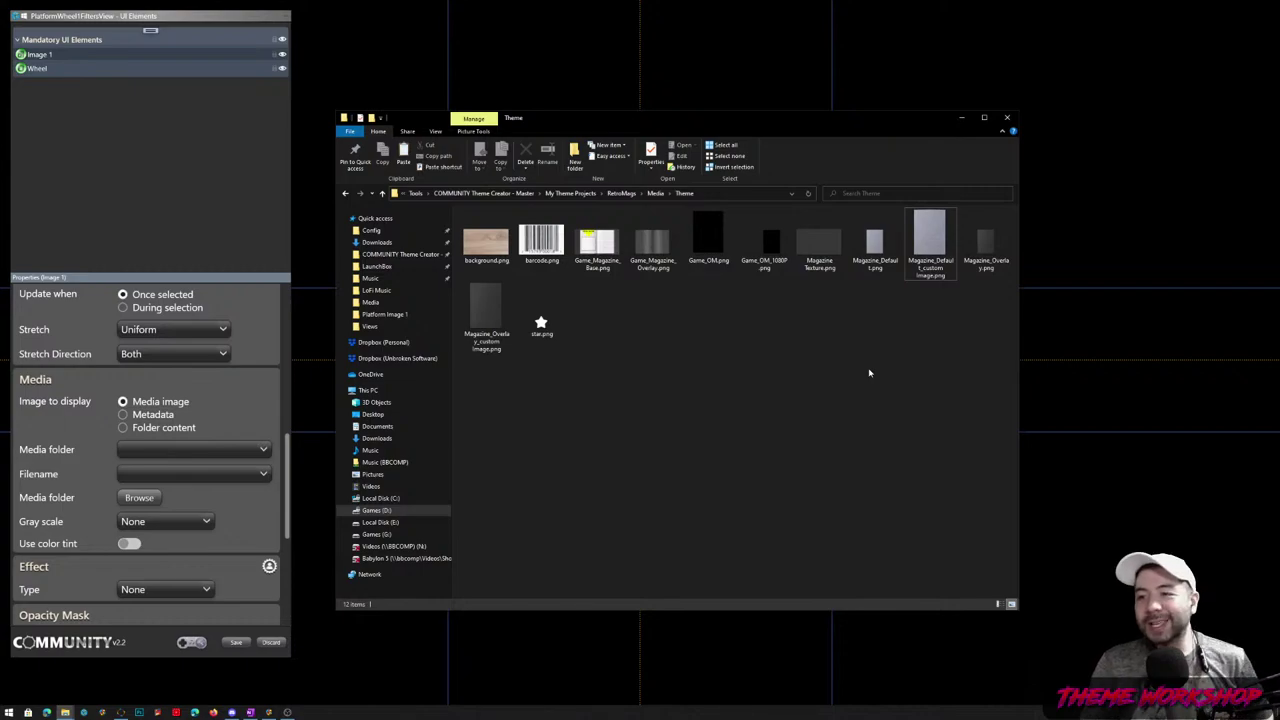
{"action": "left_click", "coordinate": [764, 240]}
{"action": "left_click", "coordinate": [708, 240]}
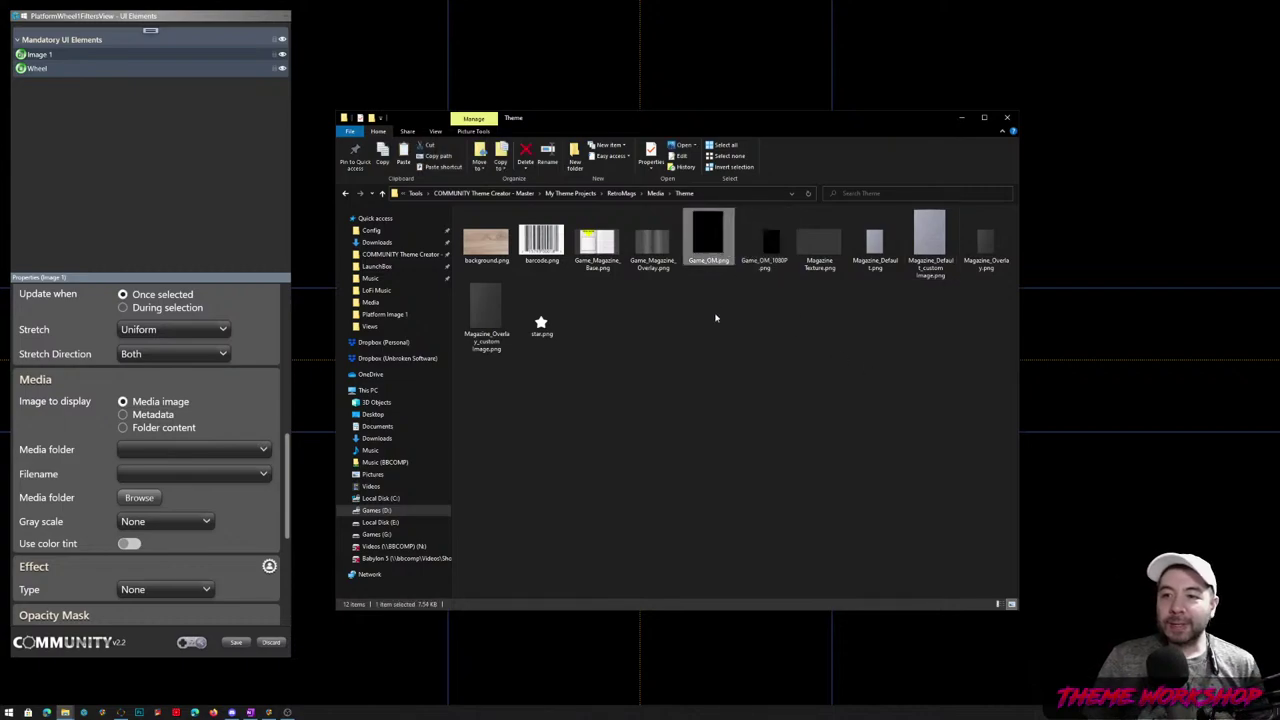
{"action": "left_click", "coordinate": [743, 400]}
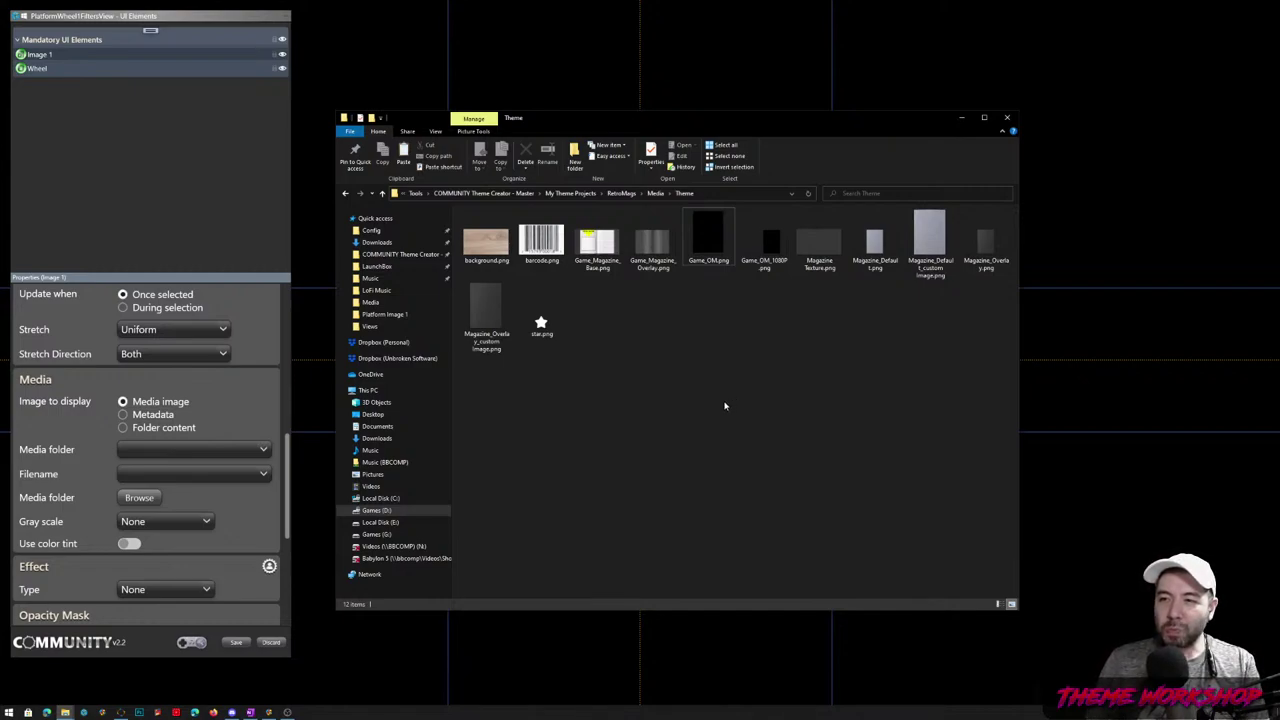
- Preview Magazine_Default.png at full size and close the preview
{"action": "double_click", "coordinate": [874, 240]}
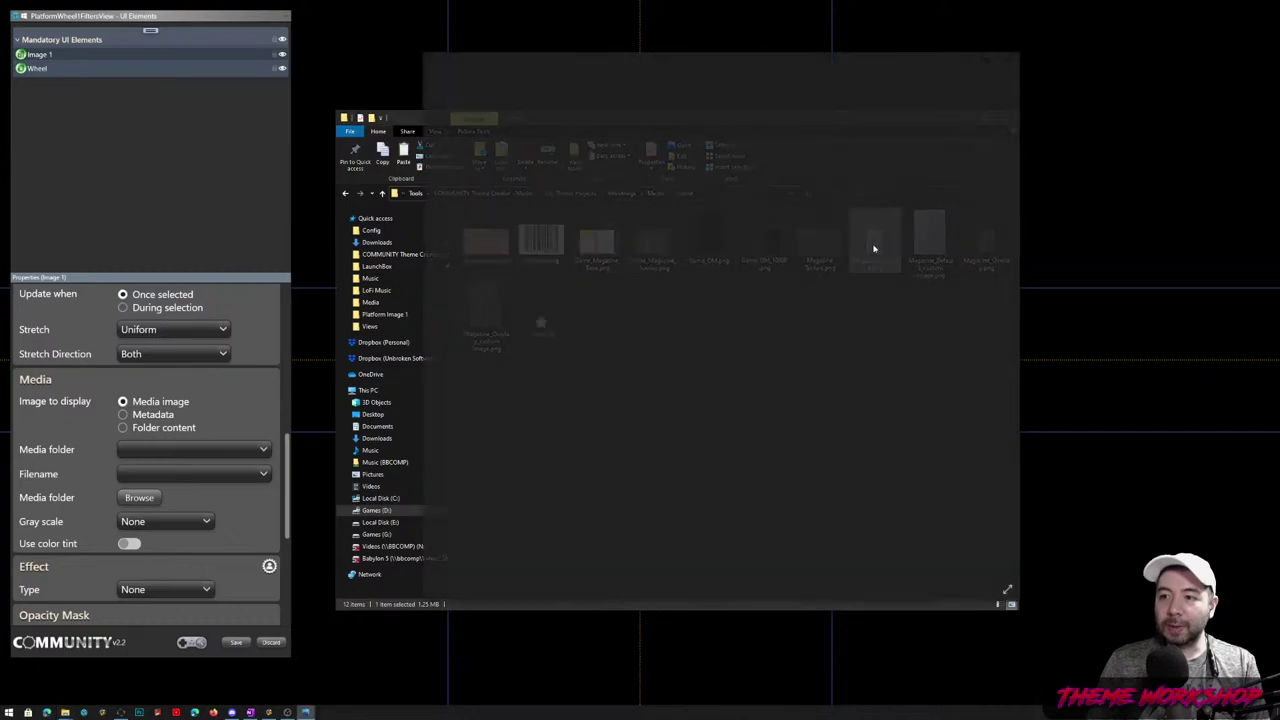
{"action": "double_click", "coordinate": [770, 62]}
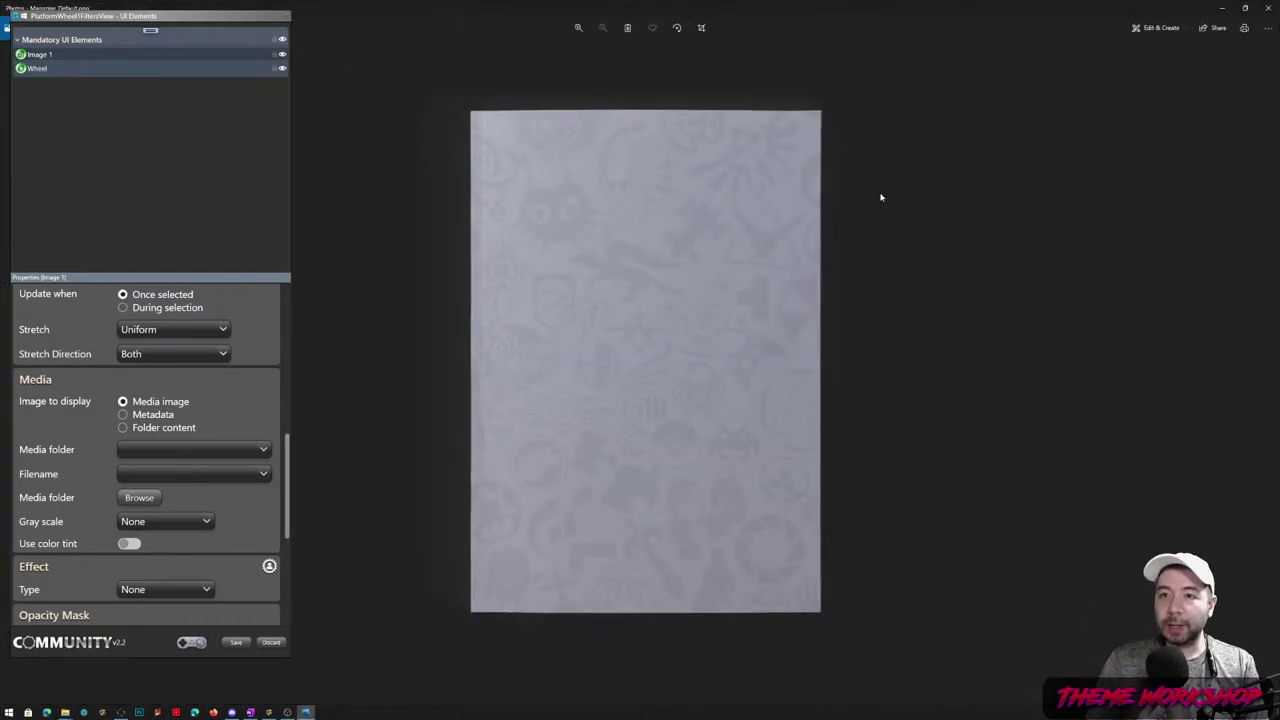
{"action": "left_click", "coordinate": [1268, 7]}
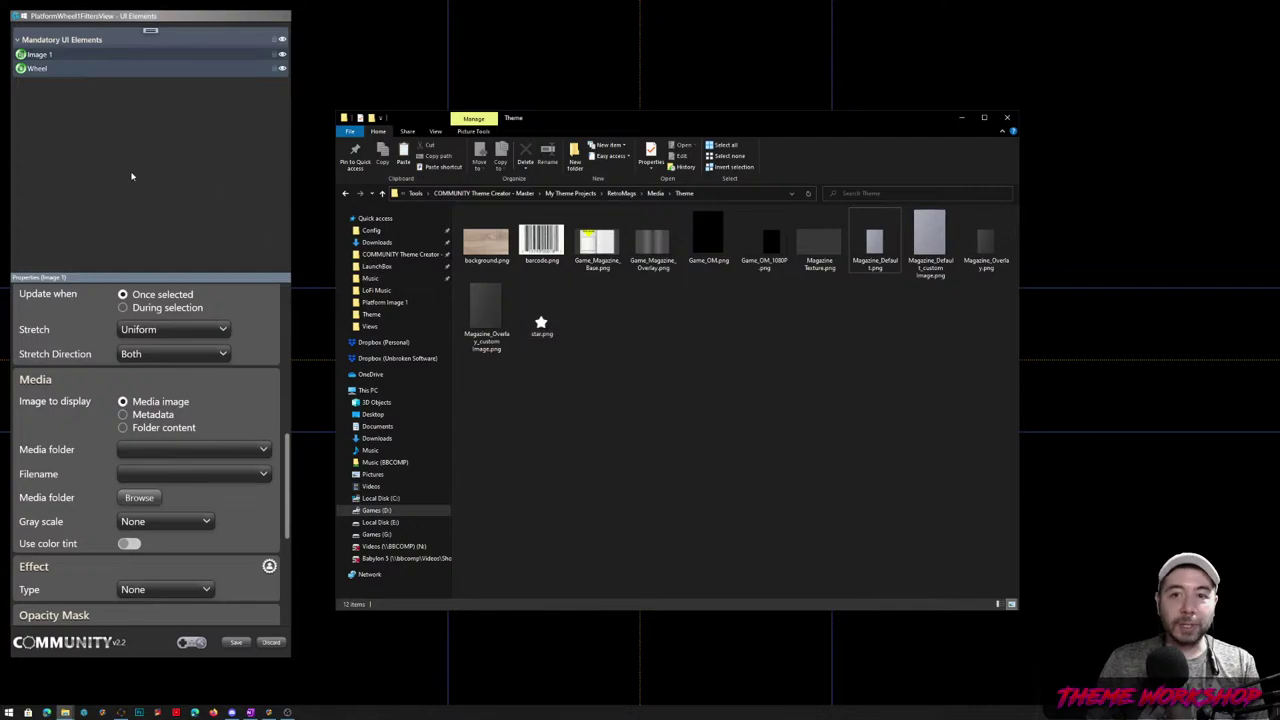
- Return to the project's Media folder and paste the copied Backgrounds folder into it
{"action": "left_click", "coordinate": [101, 191]}
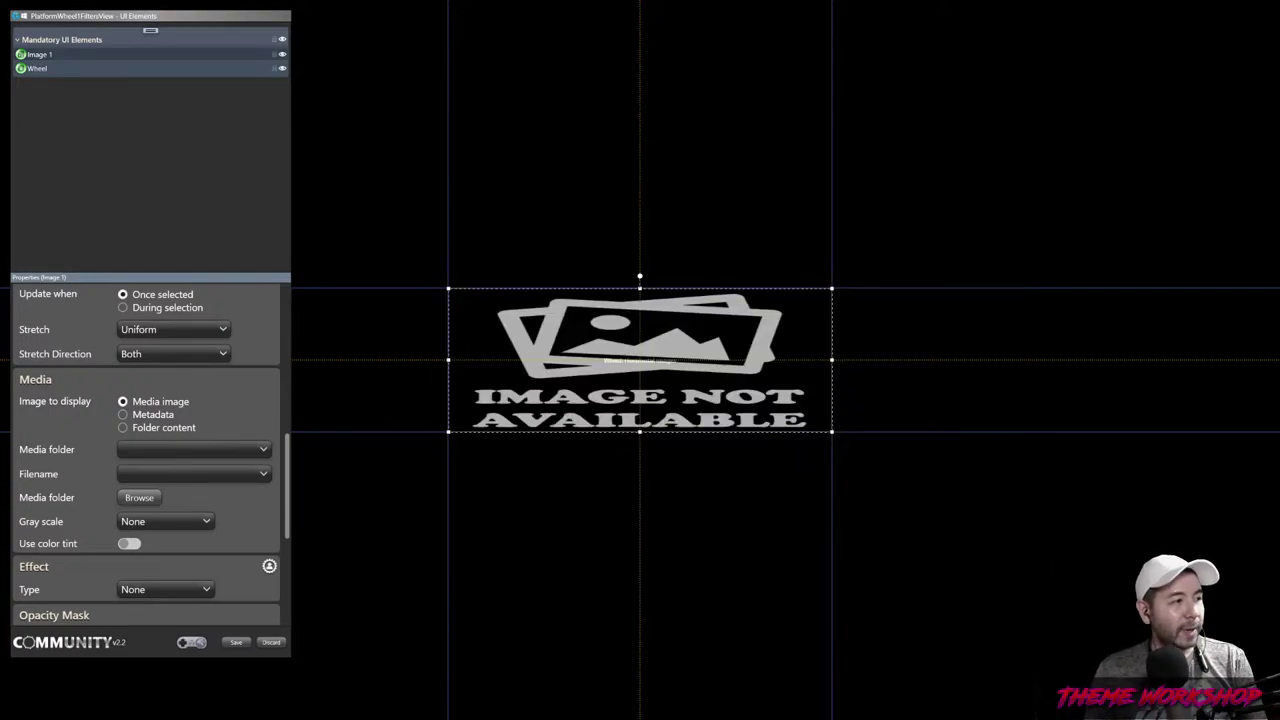
{"action": "key", "text": "alt+Tab"}
{"action": "key", "text": "Tab"}
{"action": "key", "text": "Tab"}
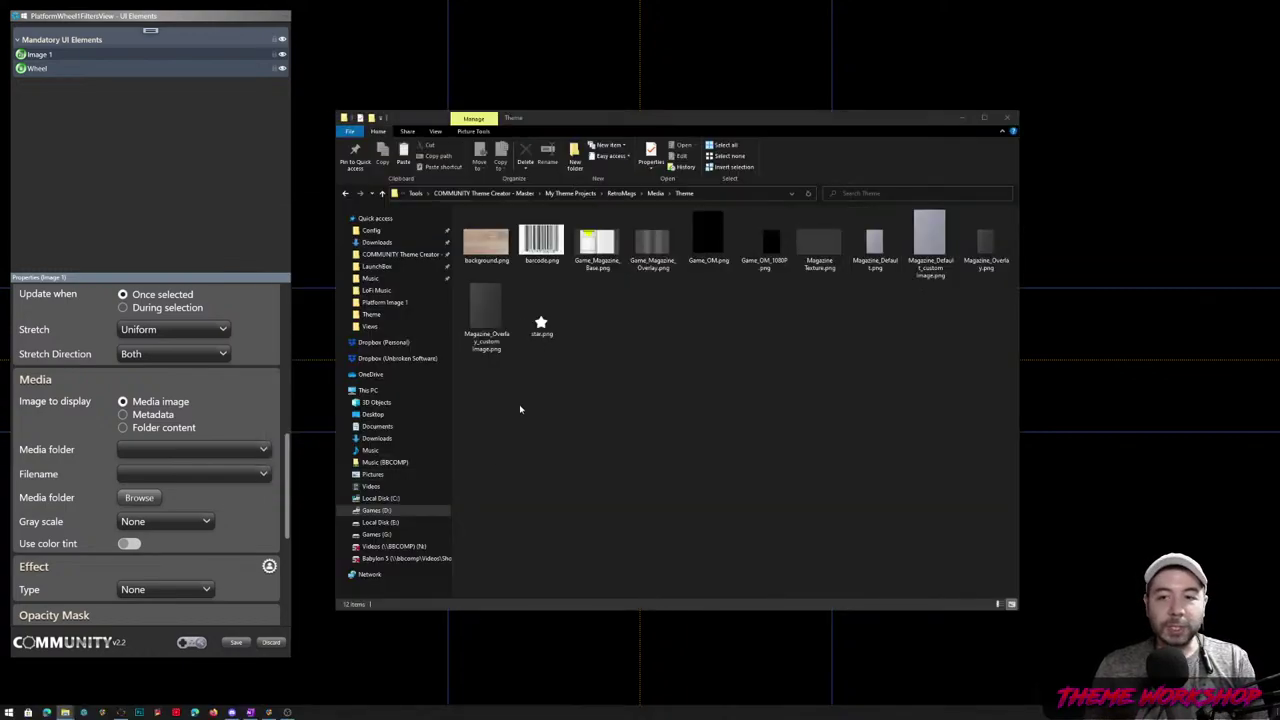
{"action": "left_click", "coordinate": [655, 193]}
{"action": "left_click", "coordinate": [557, 417]}
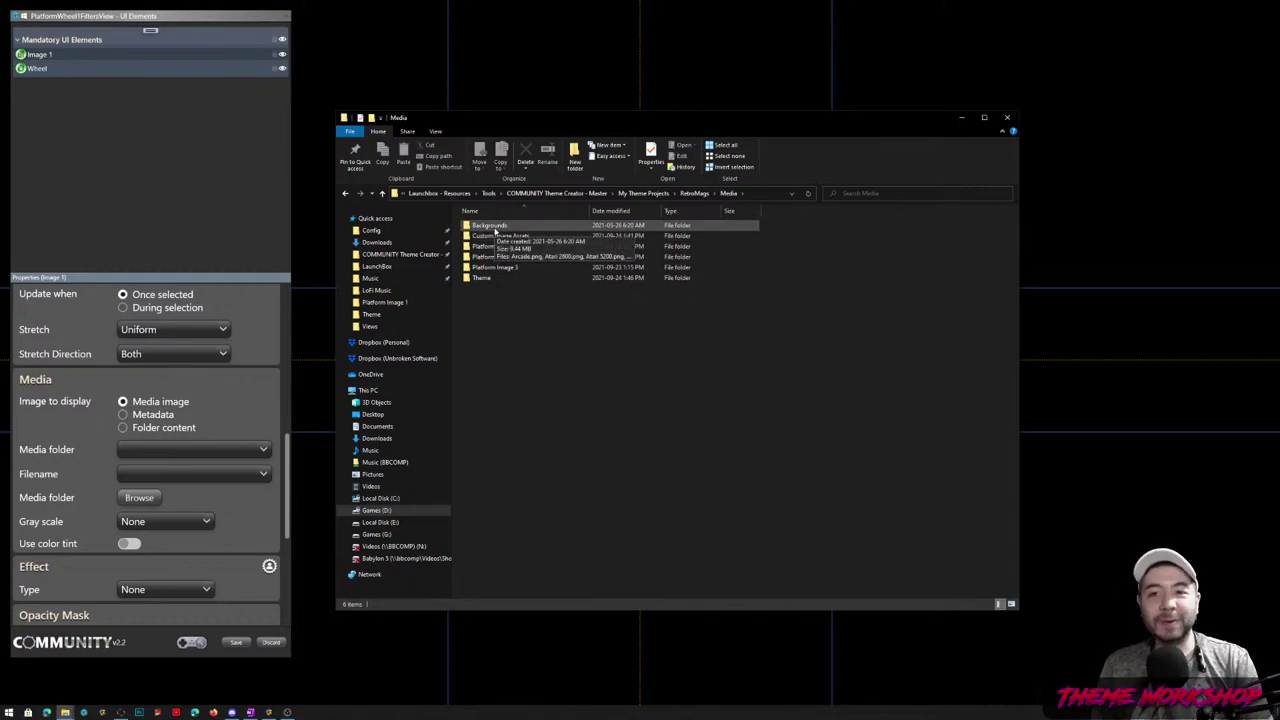
- Look through the Backgrounds folder's images and paste the copied Console Images folder into the Media folder
{"action": "double_click", "coordinate": [494, 228]}
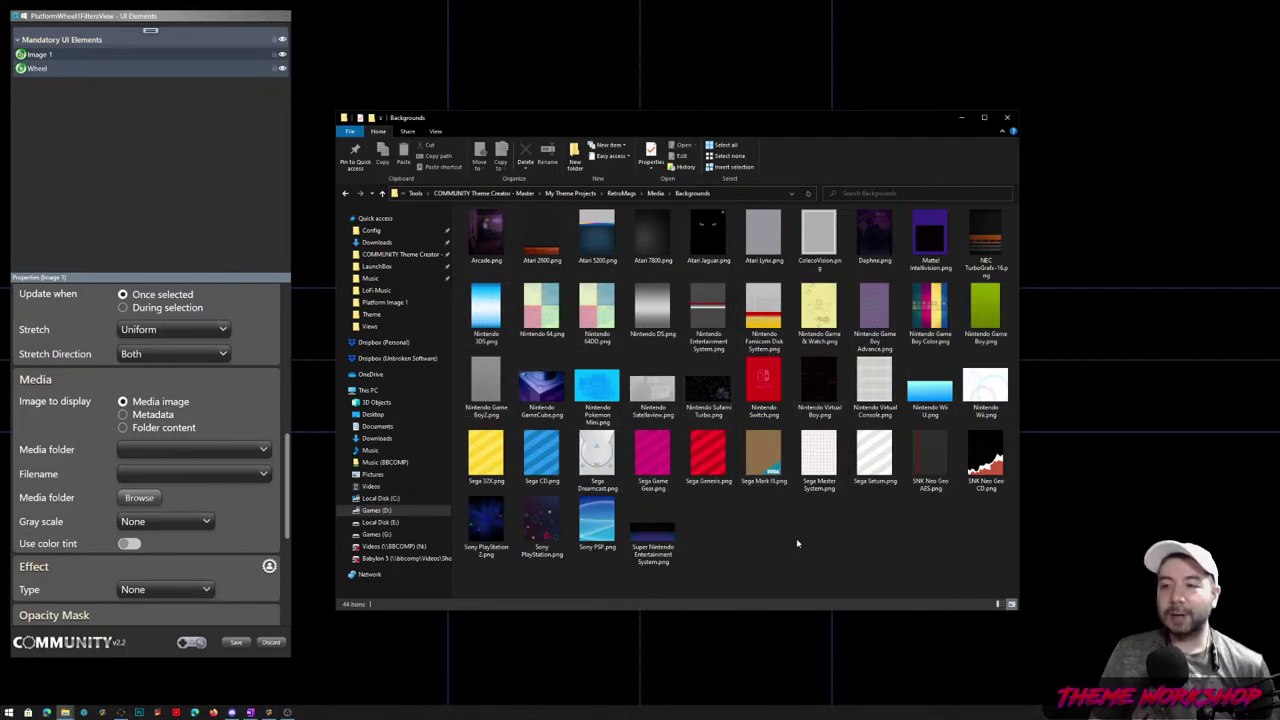
{"action": "left_click", "coordinate": [655, 194]}
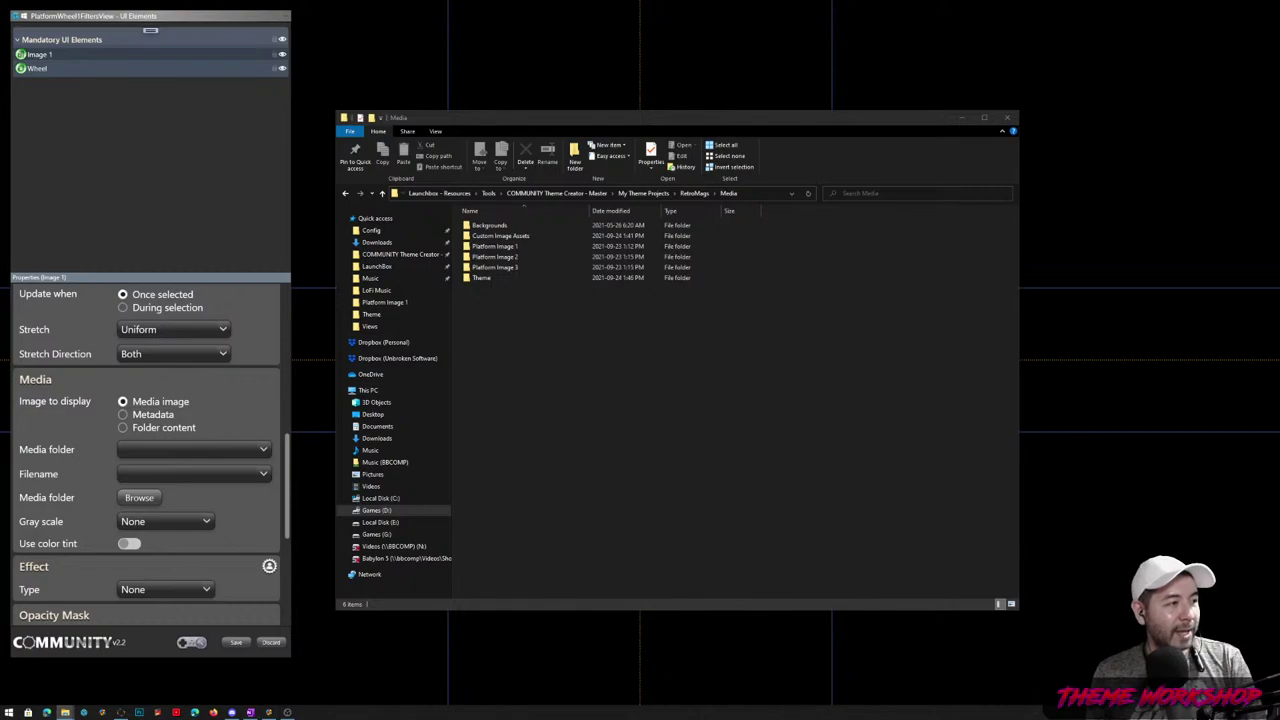
{"action": "left_click", "coordinate": [797, 398]}
{"action": "key", "text": "ctrl+v"}
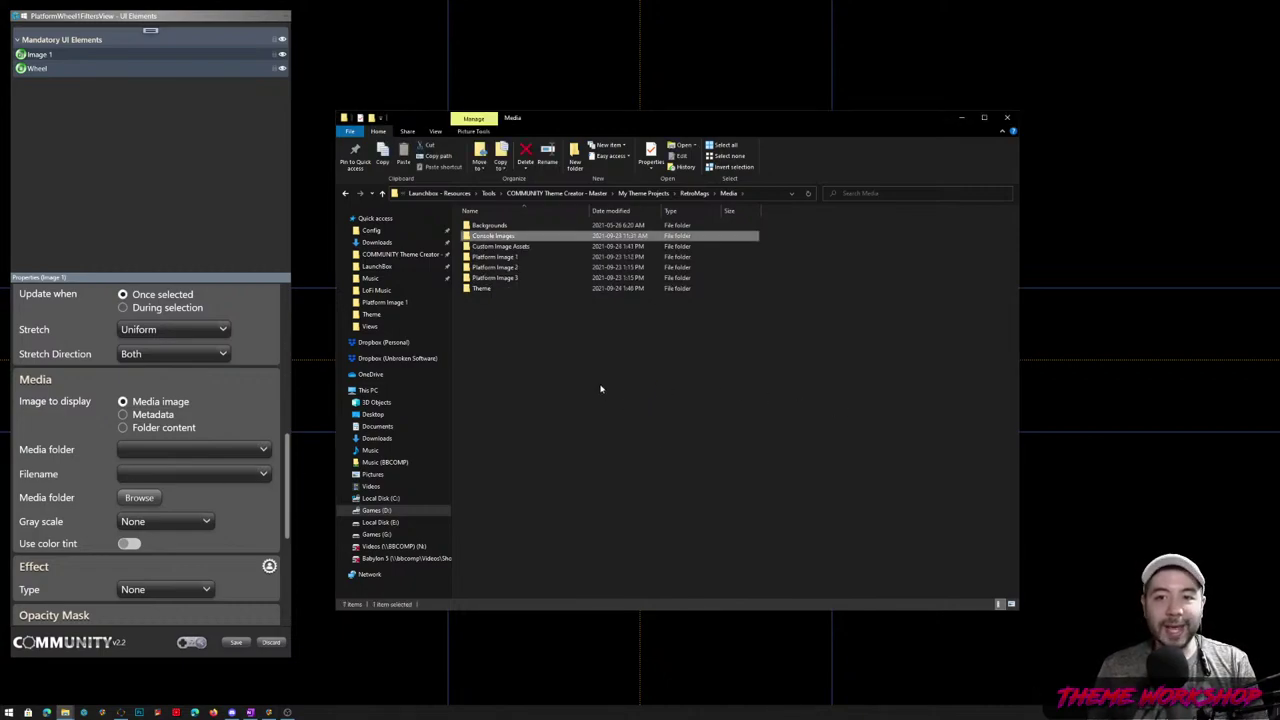
{"action": "left_click", "coordinate": [600, 389]}
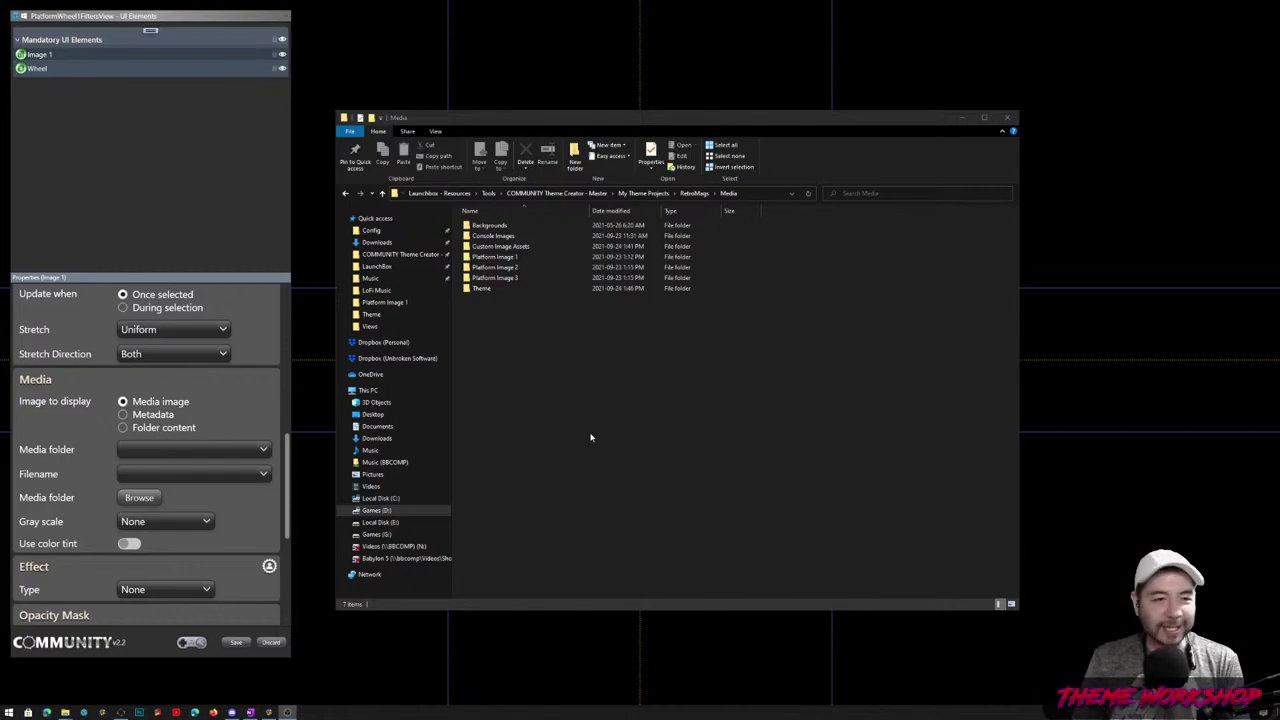
{"action": "left_click", "coordinate": [590, 437]}
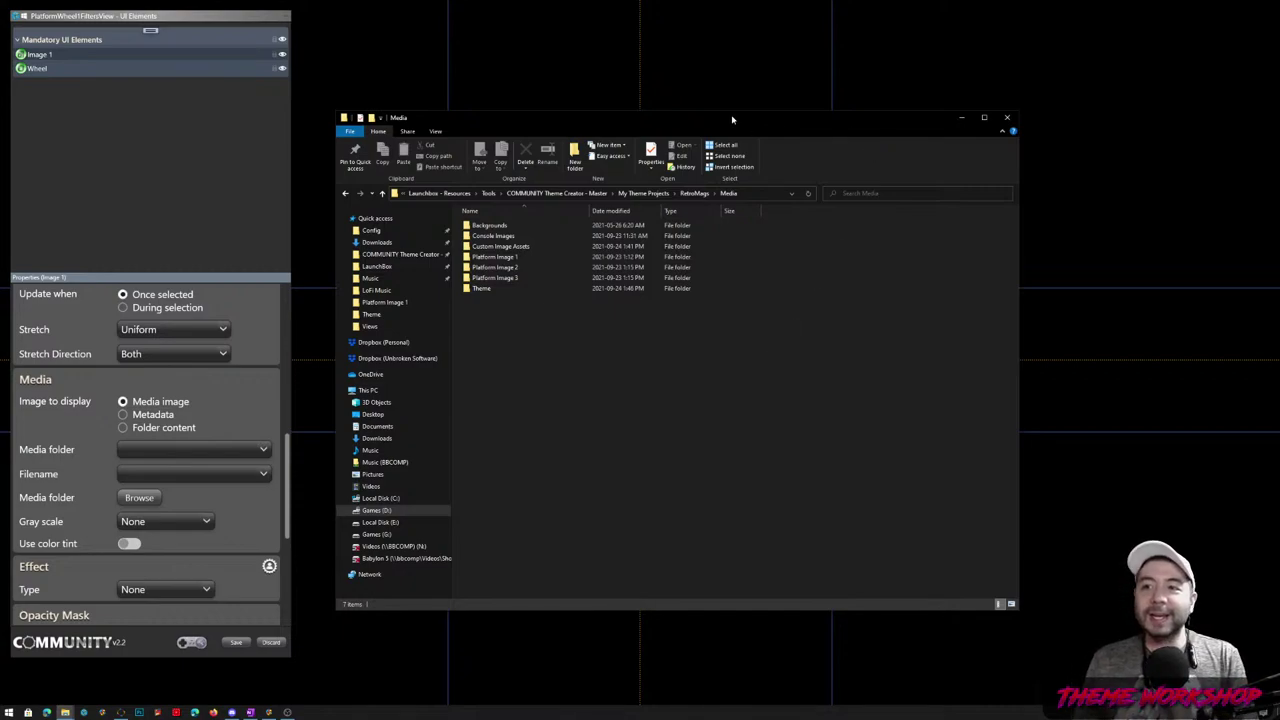
{"action": "mouse_move", "coordinate": [733, 119]}
{"action": "left_mouse_down"}
{"action": "mouse_move", "coordinate": [760, 202]}
{"action": "mouse_move", "coordinate": [723, 155]}
{"action": "mouse_move", "coordinate": [721, 126]}
{"action": "left_mouse_up"}
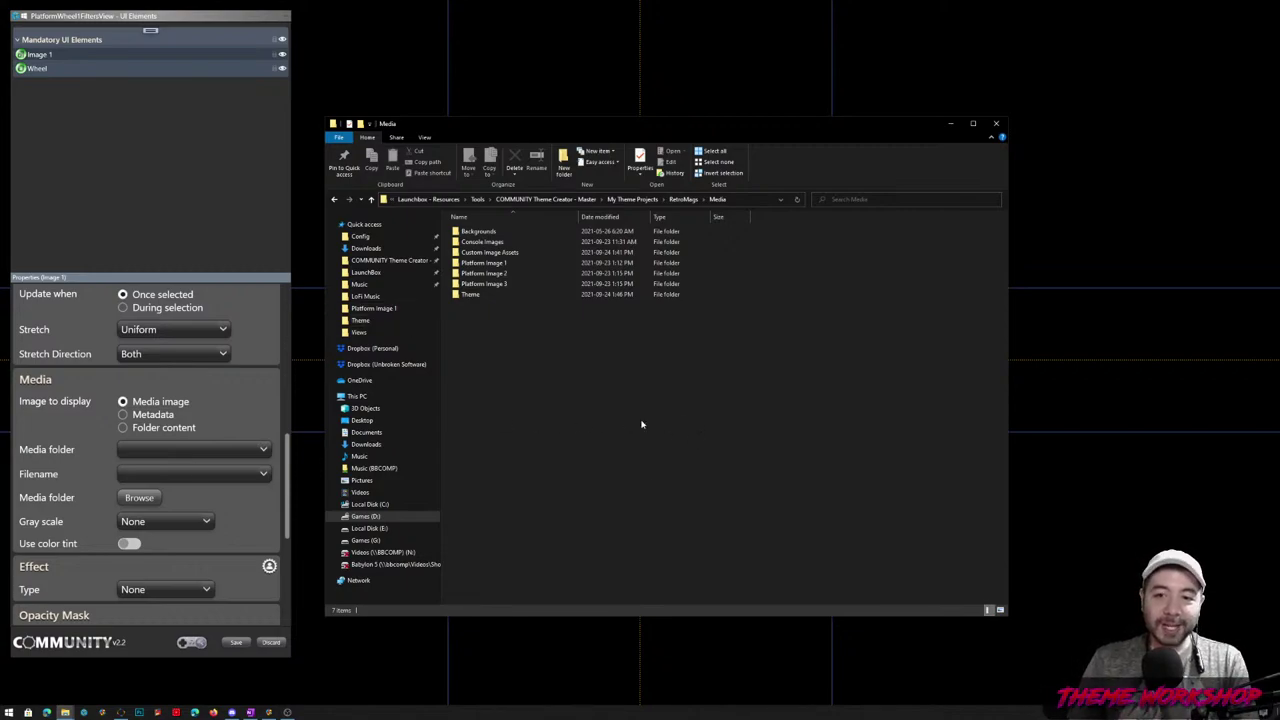
{"action": "left_click_drag", "start_coordinate": [646, 126], "coordinate": [751, 184]}
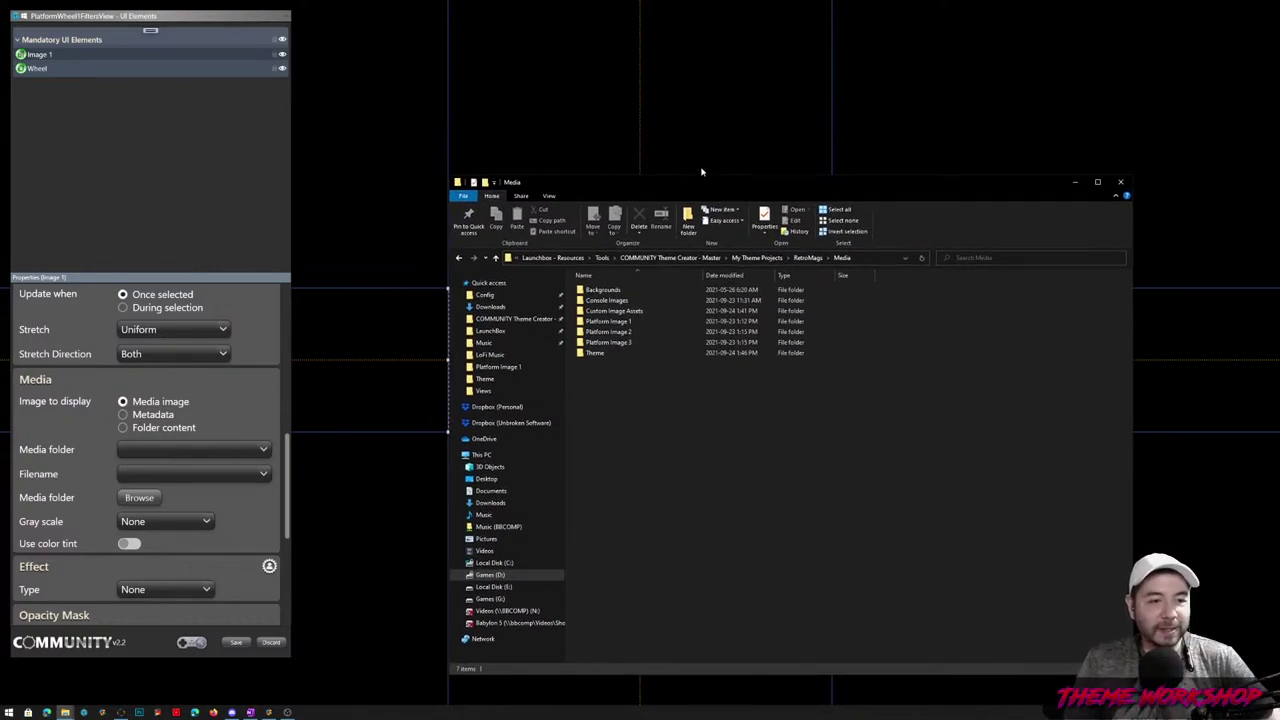
- Move Image 1 below the Wheel in the UI element order and rename it Wood Background
{"action": "left_click", "coordinate": [152, 19]}
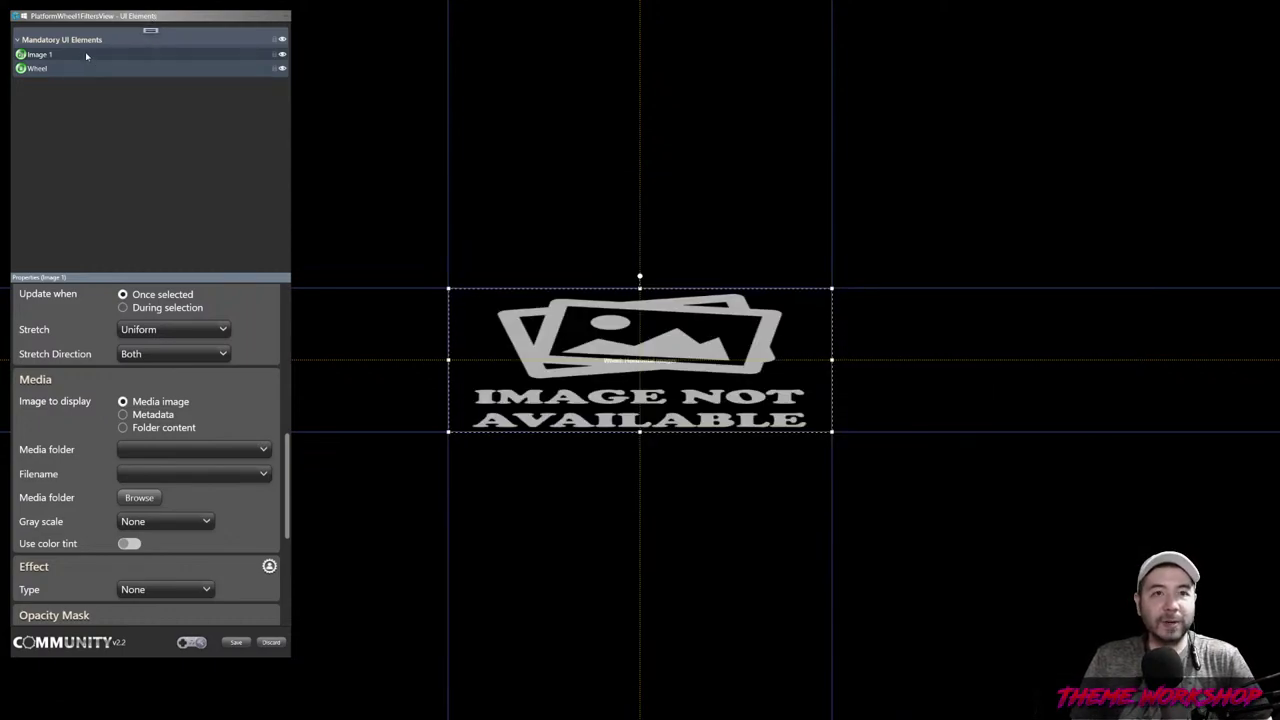
{"action": "left_click_drag", "start_coordinate": [50, 79], "coordinate": [22, 83]}
{"action": "key", "text": "BackSpace"}
{"action": "key", "text": "BackSpace"}
{"action": "key", "text": "BackSpace"}
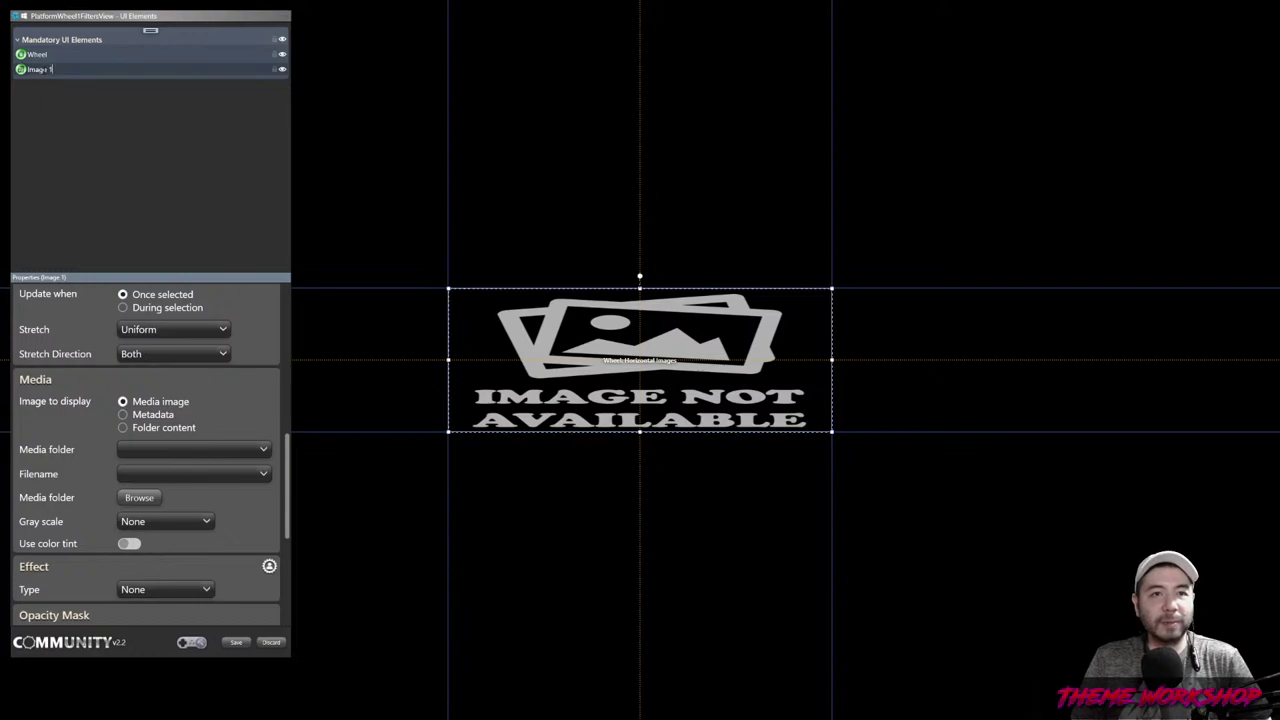
{"action": "key", "text": "BackSpace"}
{"action": "key", "text": "BackSpace"}
{"action": "key", "text": "BackSpace"}
{"action": "key", "text": "BackSpace"}
{"action": "type", "text": "Wo"}
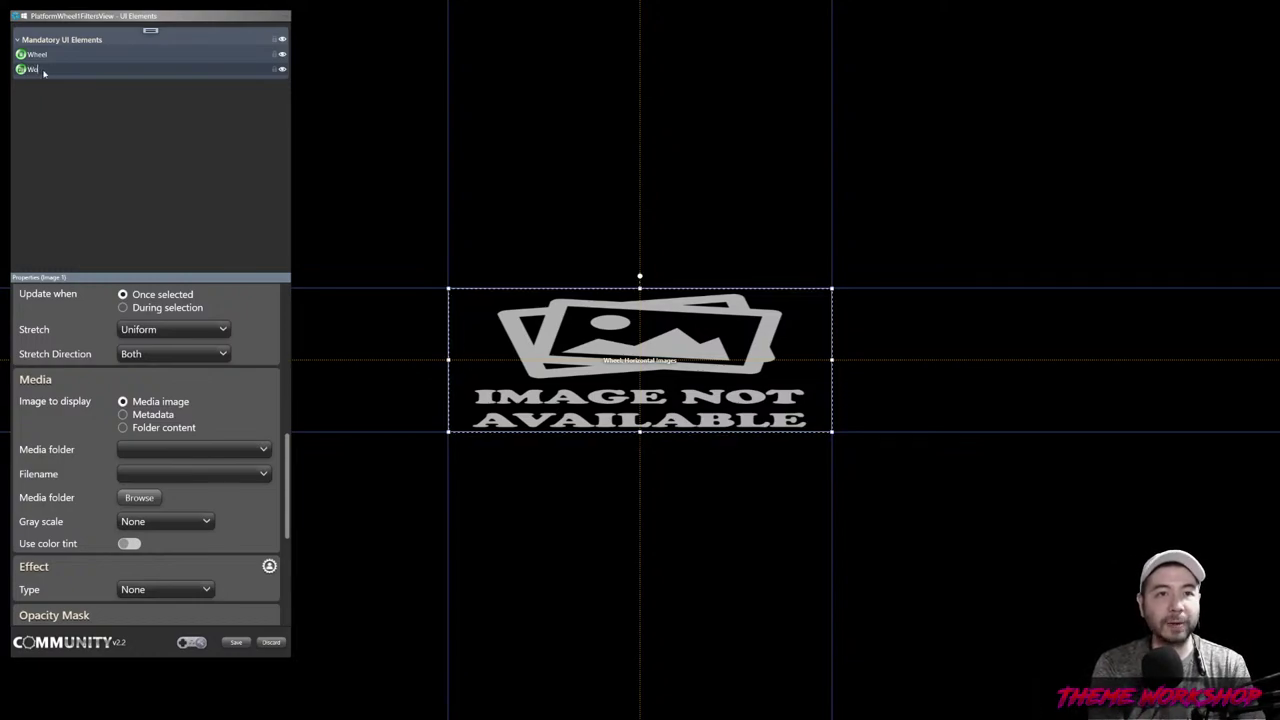
{"action": "type", "text": "od Background"}
{"action": "key", "text": "Return"}
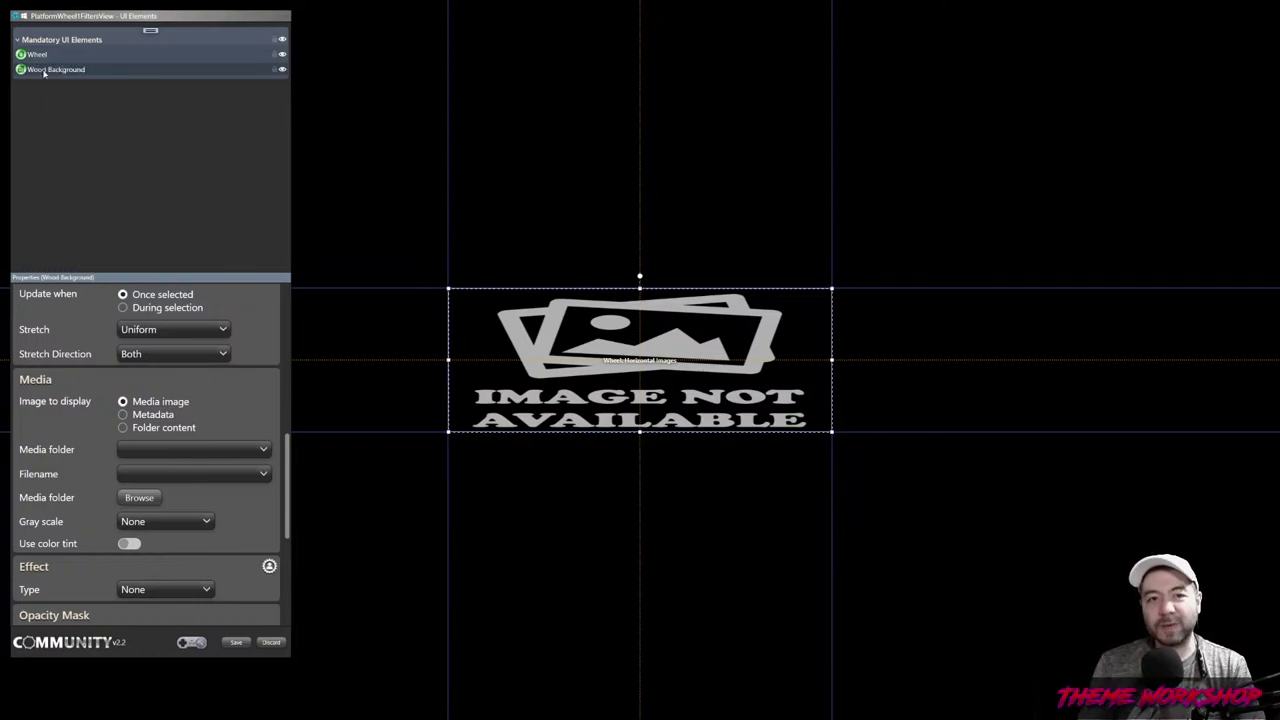
- Make the Wood Background element fullscreen and have it display the media image background.png from the Theme folder
{"action": "scroll", "coordinate": [288, 455], "scroll_direction": "up", "scroll_amount": 4}
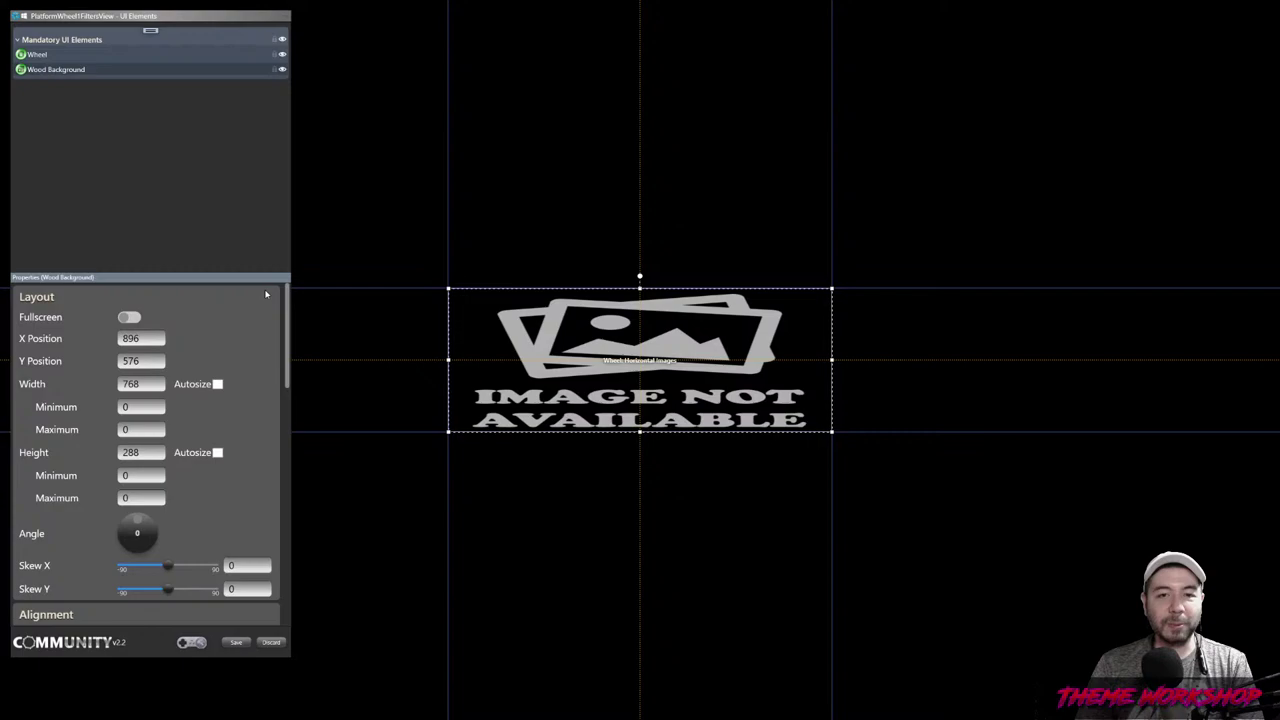
{"action": "left_click", "coordinate": [129, 317]}
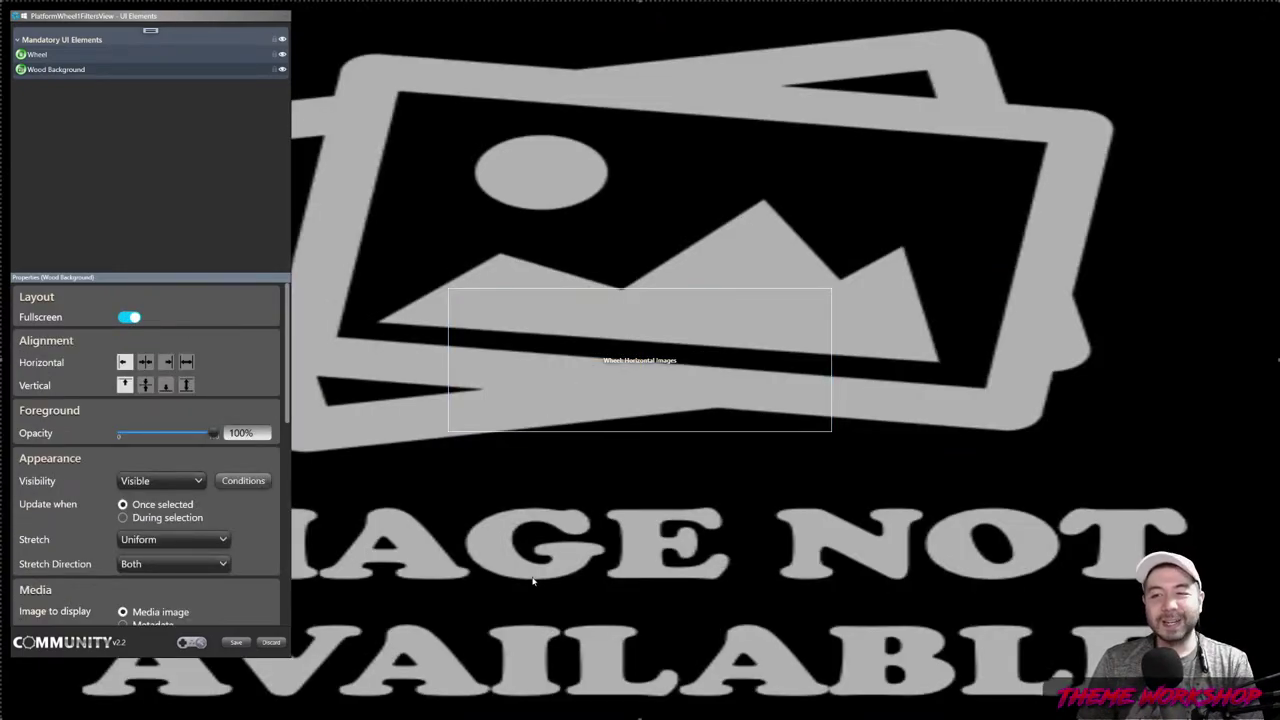
{"action": "scroll", "coordinate": [148, 369], "scroll_direction": "down", "scroll_amount": 4}
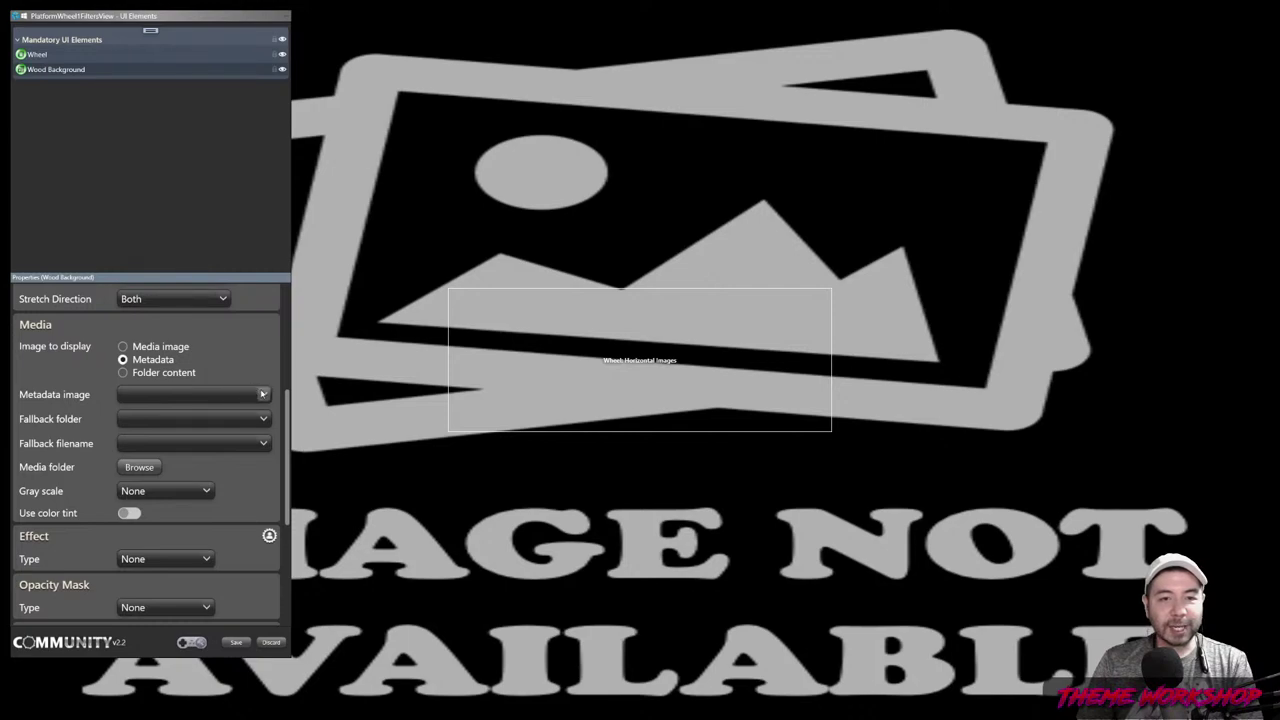
{"action": "left_click", "coordinate": [219, 390]}
{"action": "scroll", "coordinate": [190, 220], "scroll_direction": "down", "scroll_amount": 1}
{"action": "left_click", "coordinate": [219, 390]}
{"action": "left_click", "coordinate": [166, 348]}
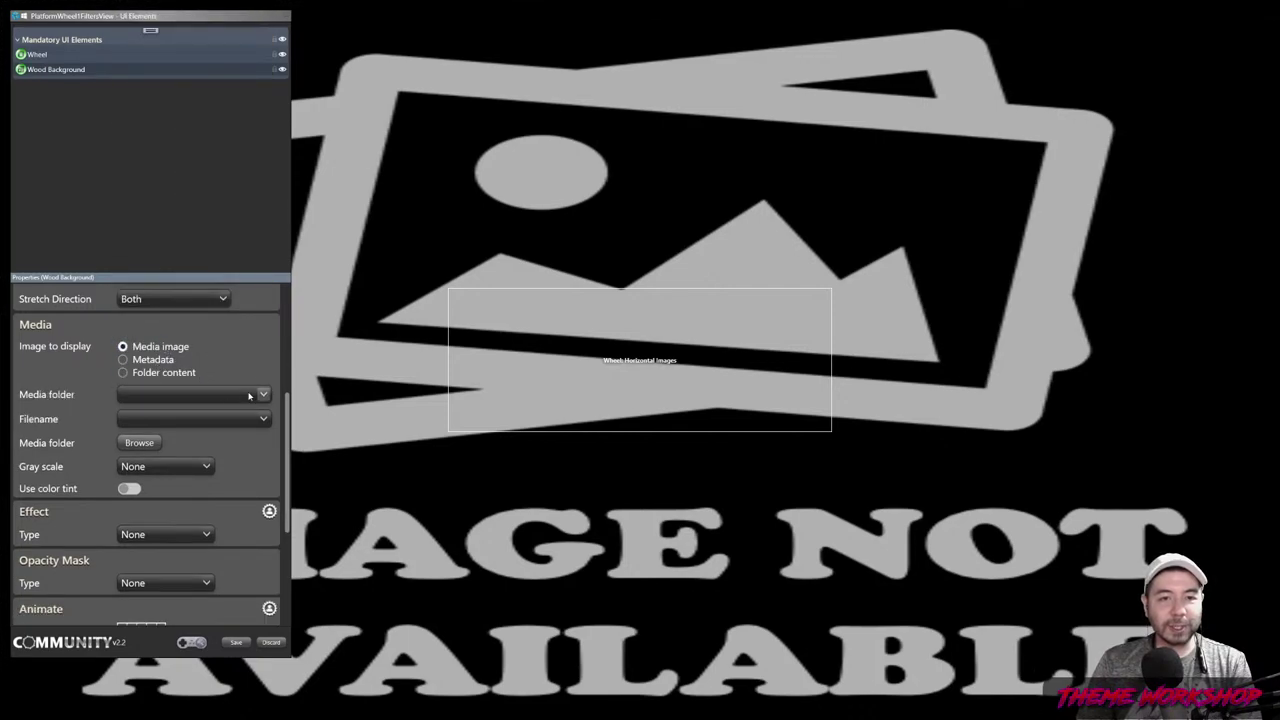
{"action": "left_click", "coordinate": [262, 394]}
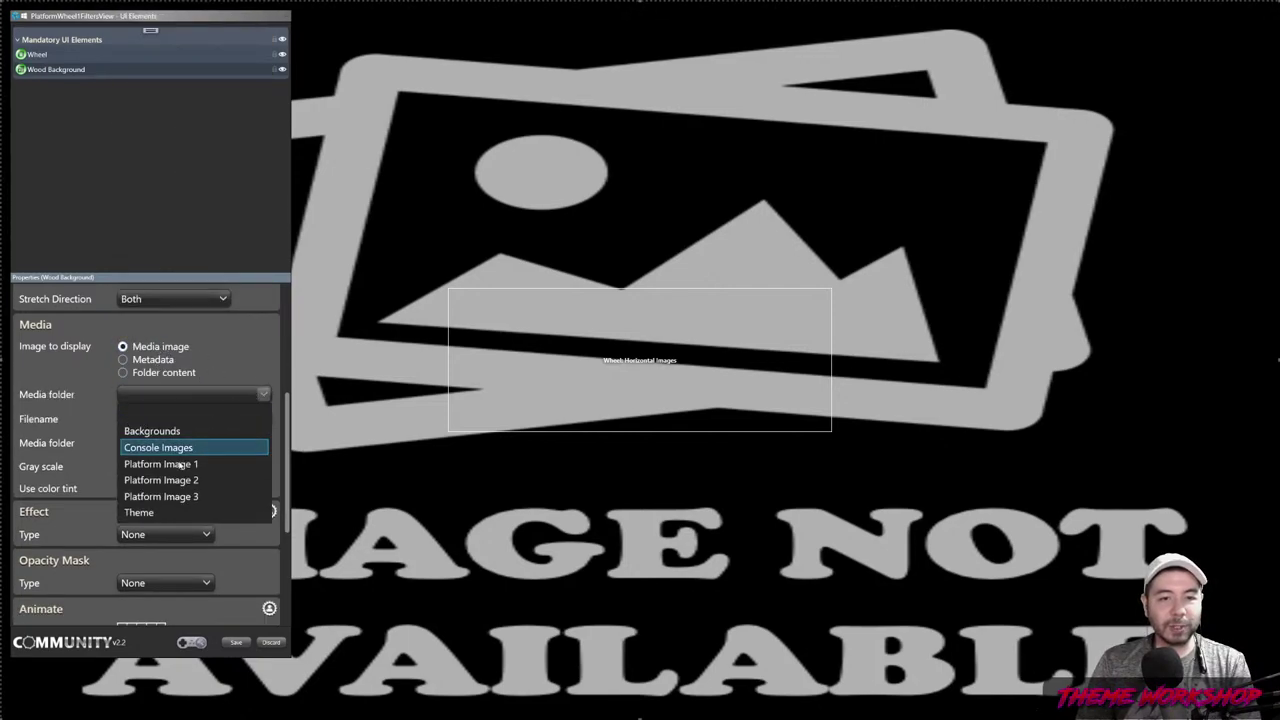
{"action": "left_click", "coordinate": [150, 512]}
{"action": "left_click", "coordinate": [223, 419]}
{"action": "left_click", "coordinate": [186, 457]}
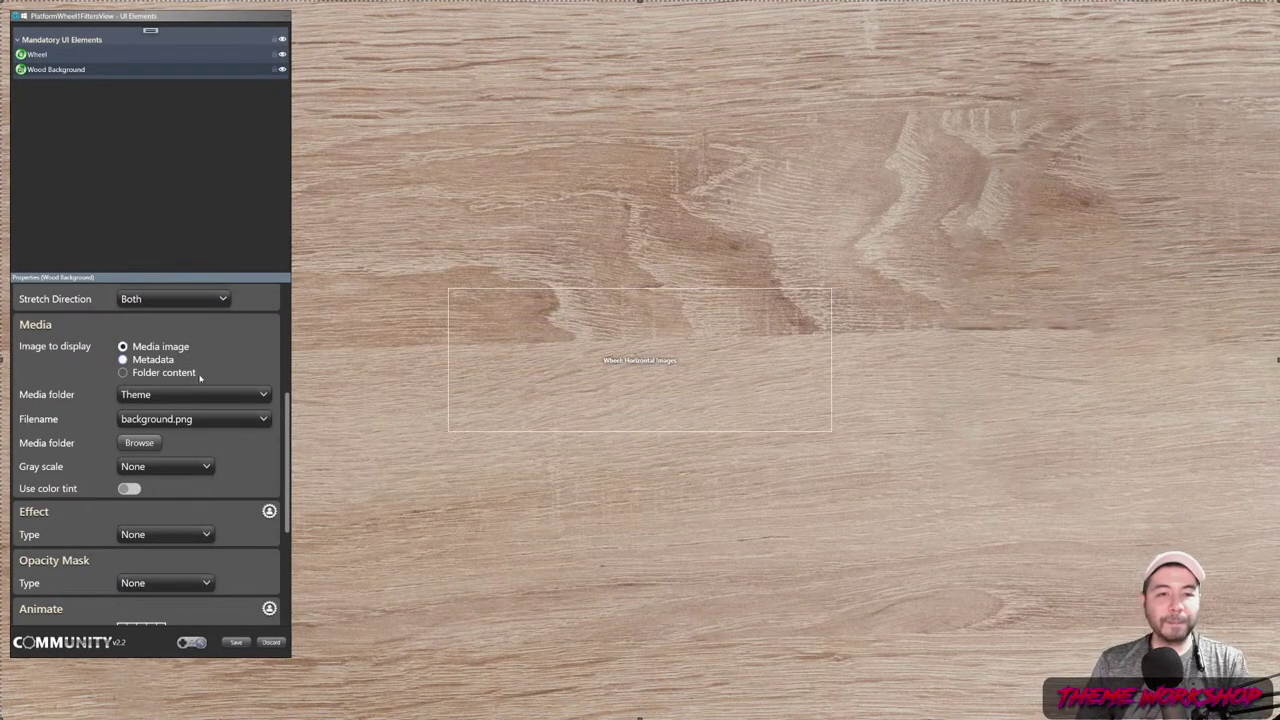
- Add another image element to the view above the Wheel
{"action": "left_click", "coordinate": [136, 35]}
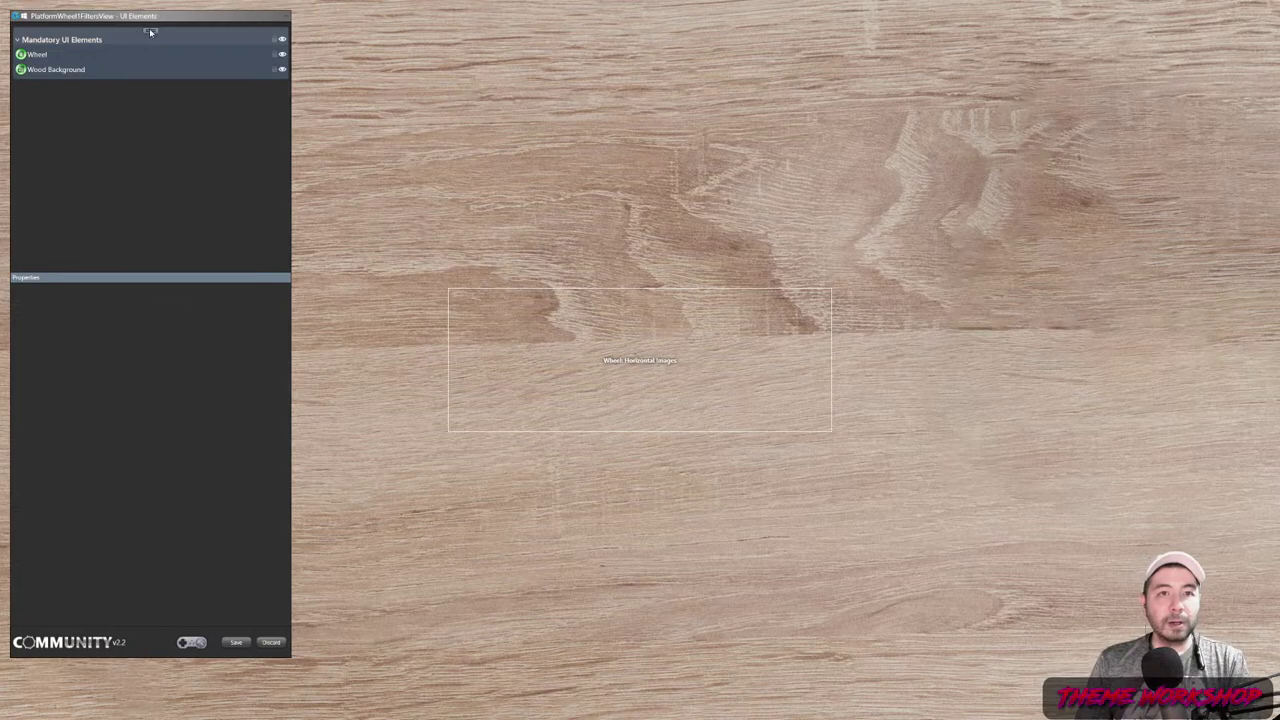
{"action": "left_click", "coordinate": [150, 33]}
{"action": "left_click", "coordinate": [184, 186]}
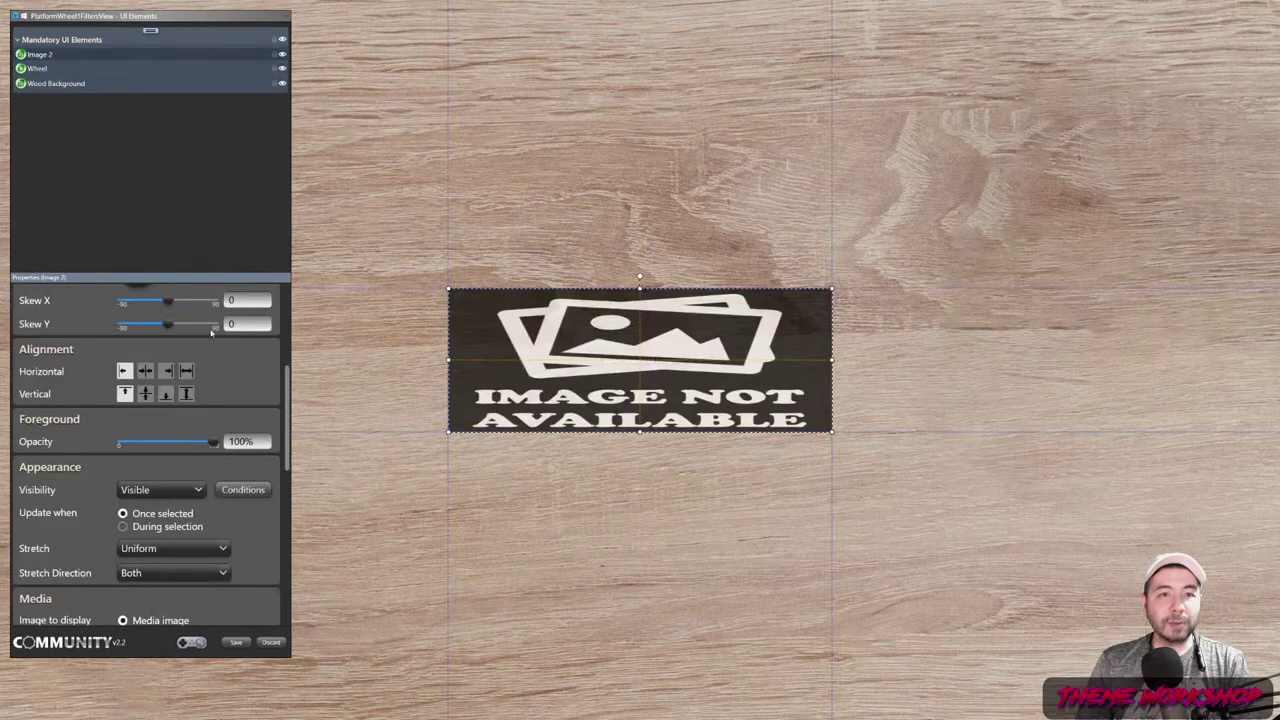
- Have the Image 2 element display the media image Magazine_Default.png from the Theme folder
{"action": "left_click_drag", "start_coordinate": [287, 420], "coordinate": [290, 477]}
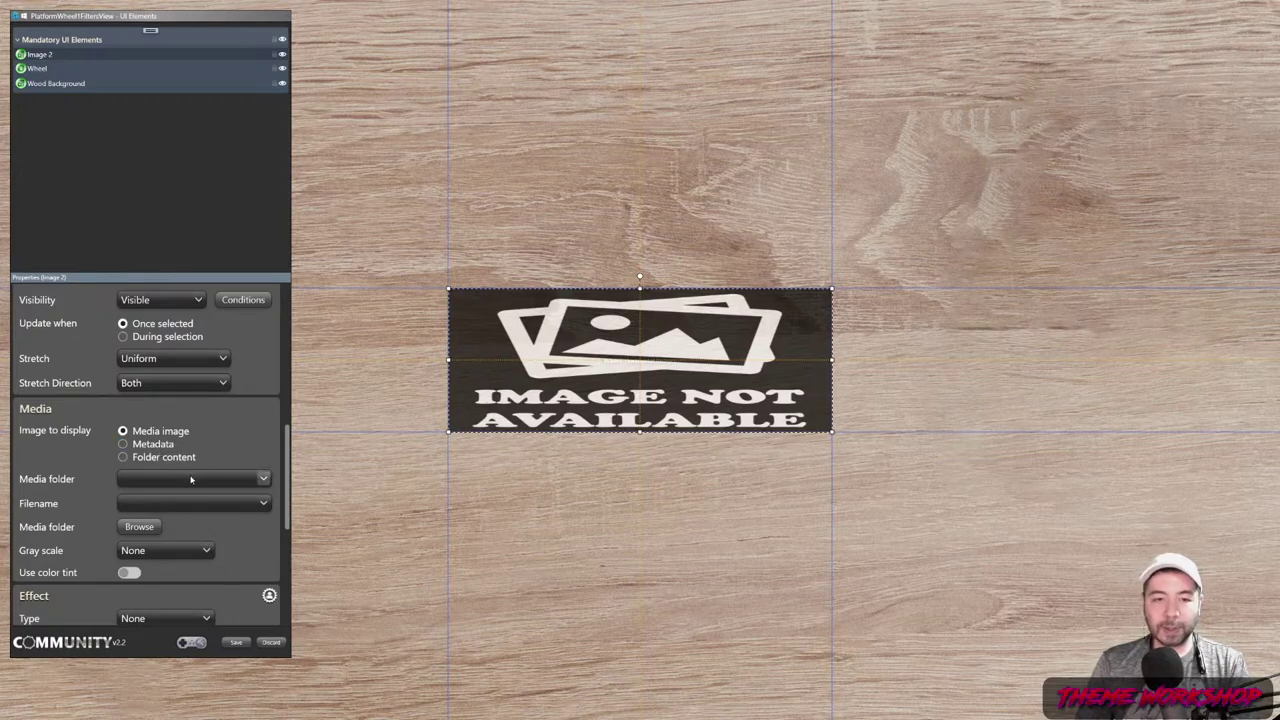
{"action": "left_click", "coordinate": [263, 479]}
{"action": "left_click", "coordinate": [168, 598]}
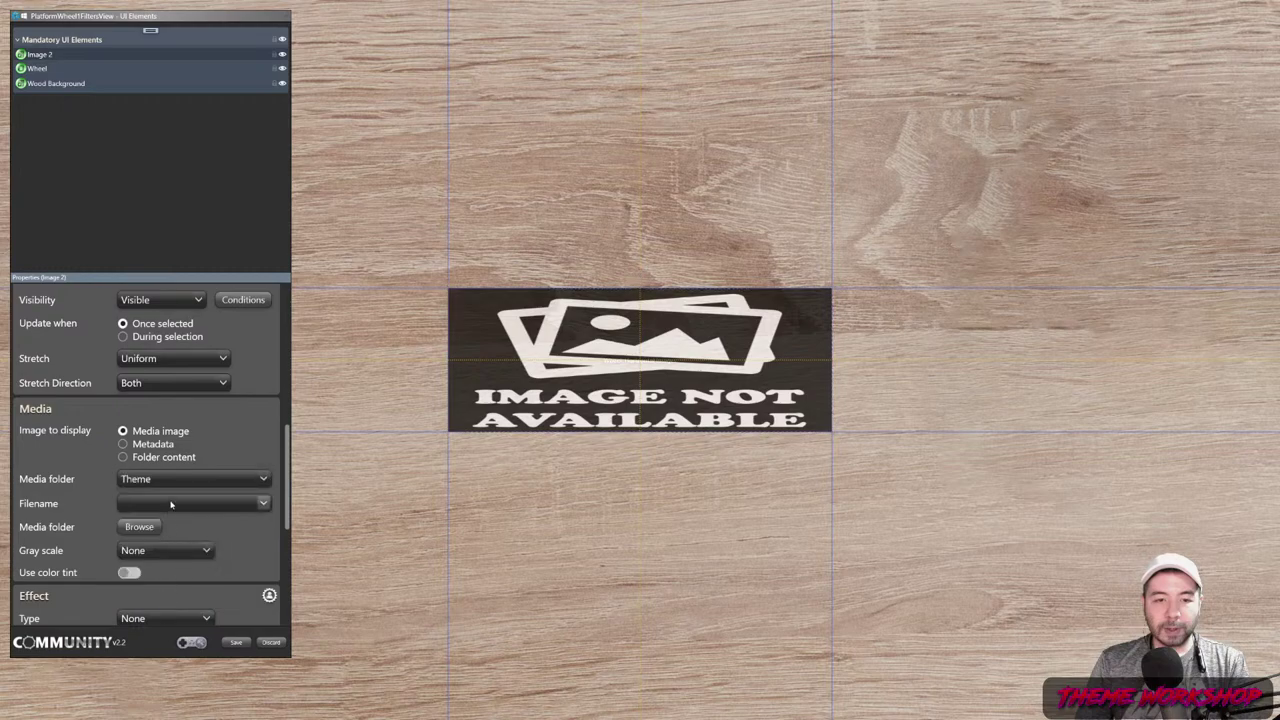
{"action": "left_click", "coordinate": [200, 503]}
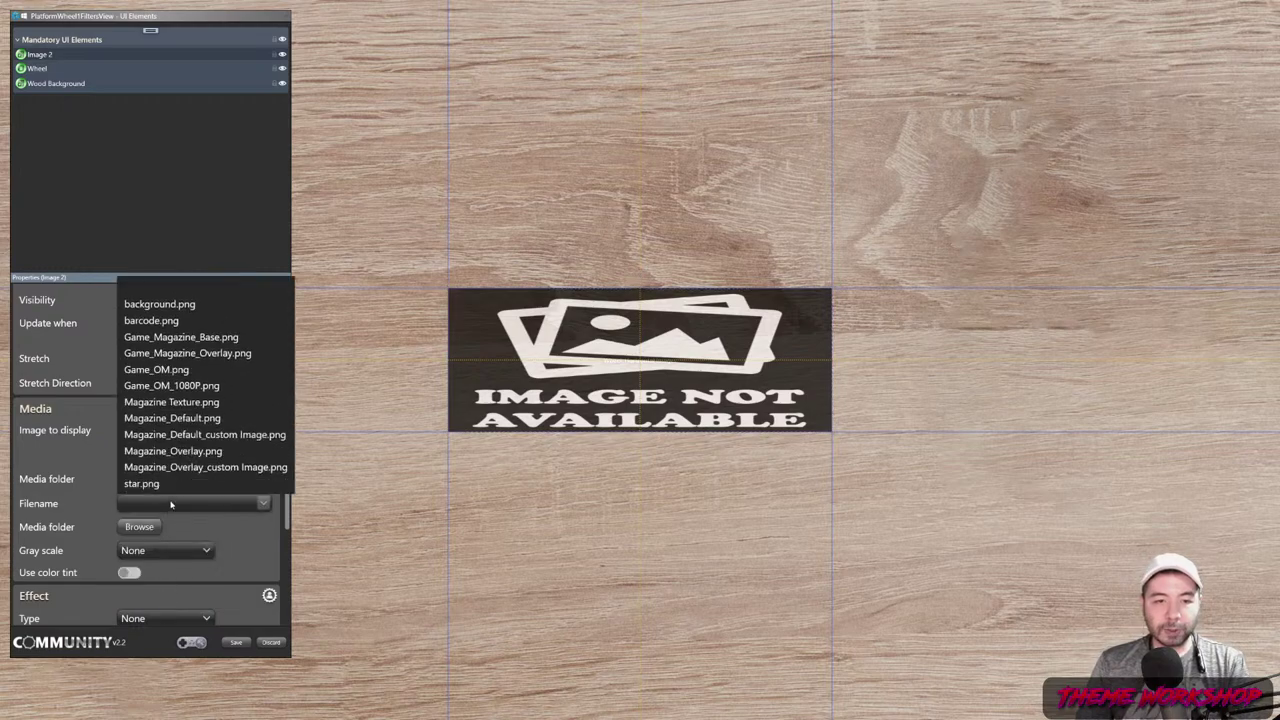
{"action": "left_click", "coordinate": [199, 420]}
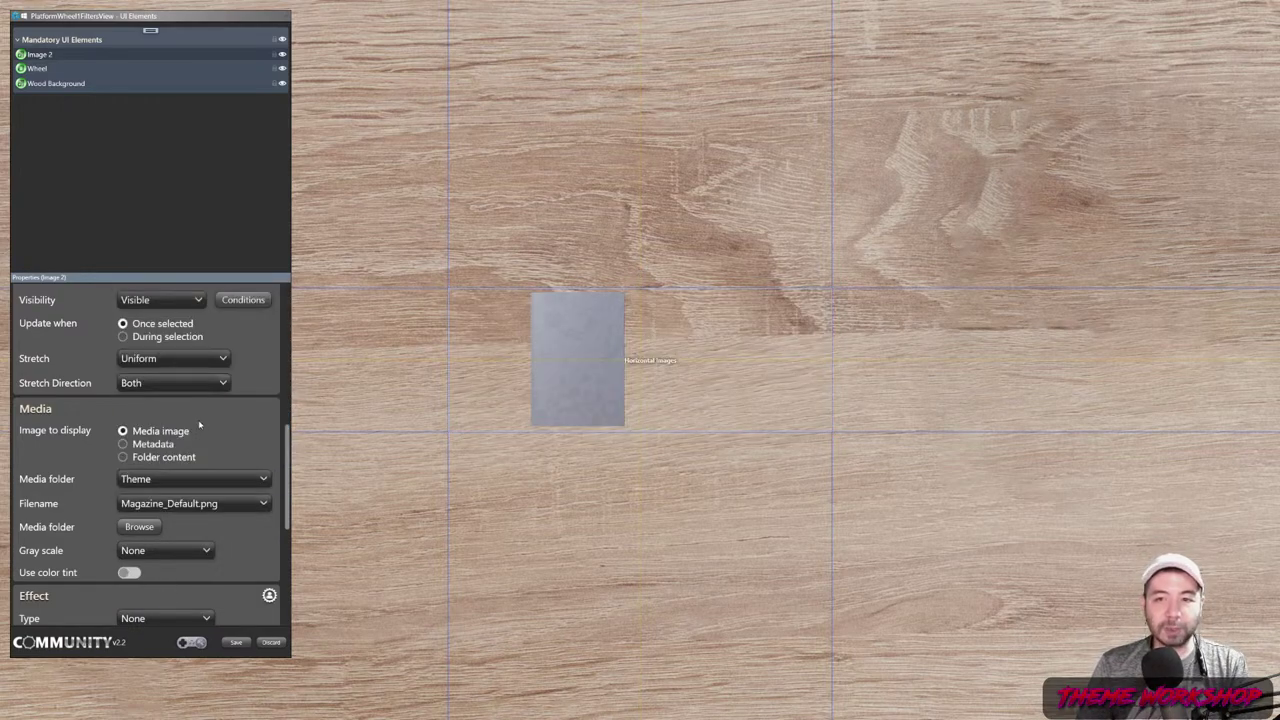
- Make the Image 2 element fullscreen and rename it Magazine
{"action": "scroll", "coordinate": [263, 360], "scroll_direction": "up", "scroll_amount": 8}
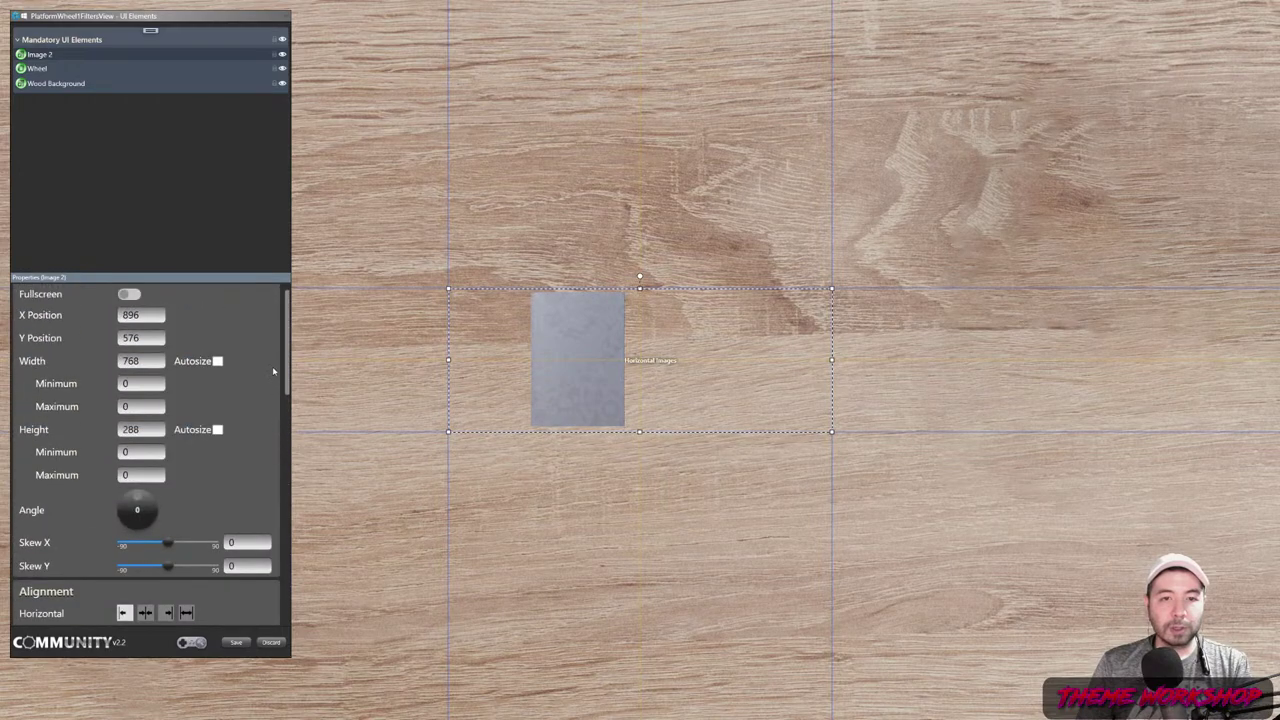
{"action": "scroll", "coordinate": [273, 371], "scroll_direction": "up", "scroll_amount": 1}
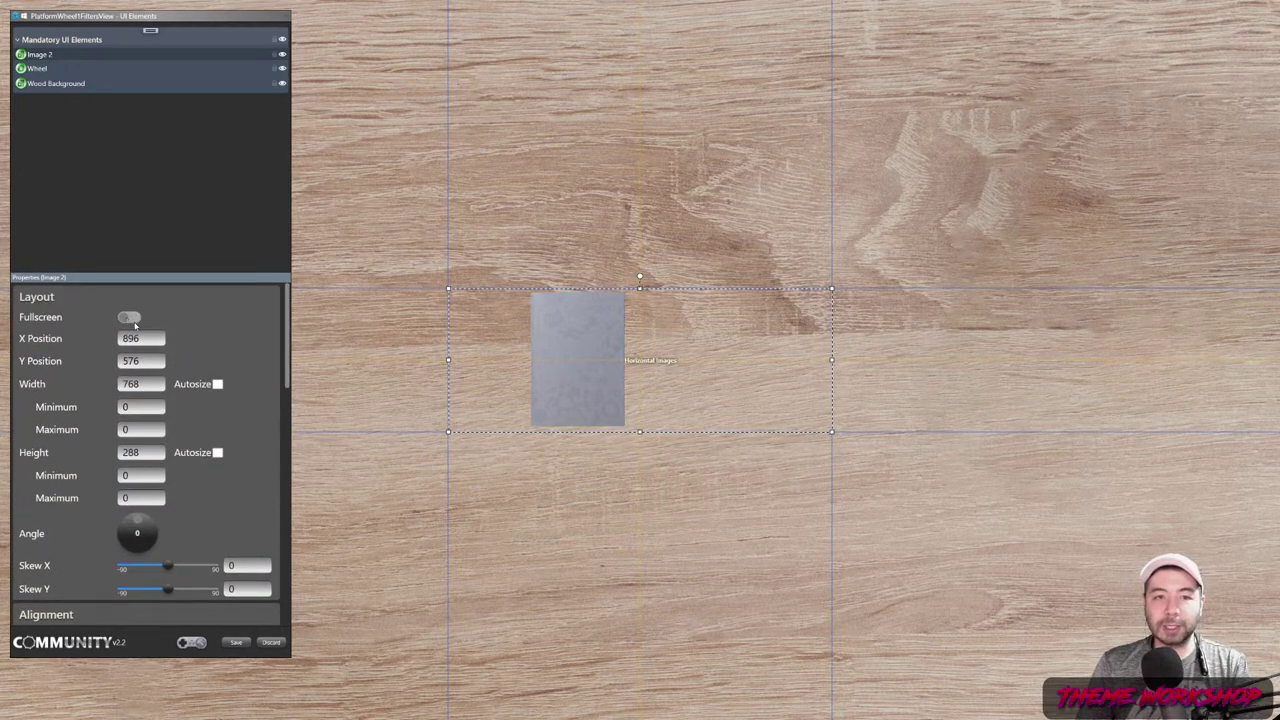
{"action": "left_click", "coordinate": [131, 318]}
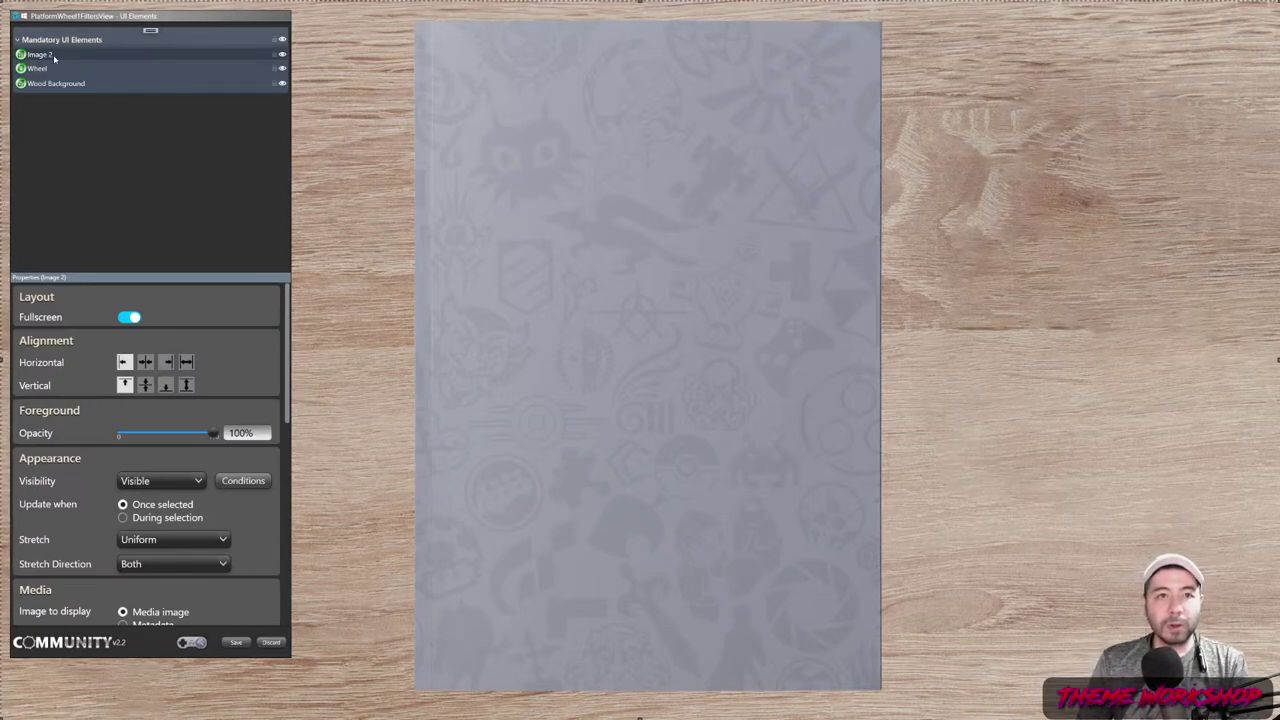
{"action": "key", "text": "BackSpace"}
{"action": "key", "text": "BackSpace"}
{"action": "key", "text": "BackSpace"}
{"action": "key", "text": "BackSpace"}
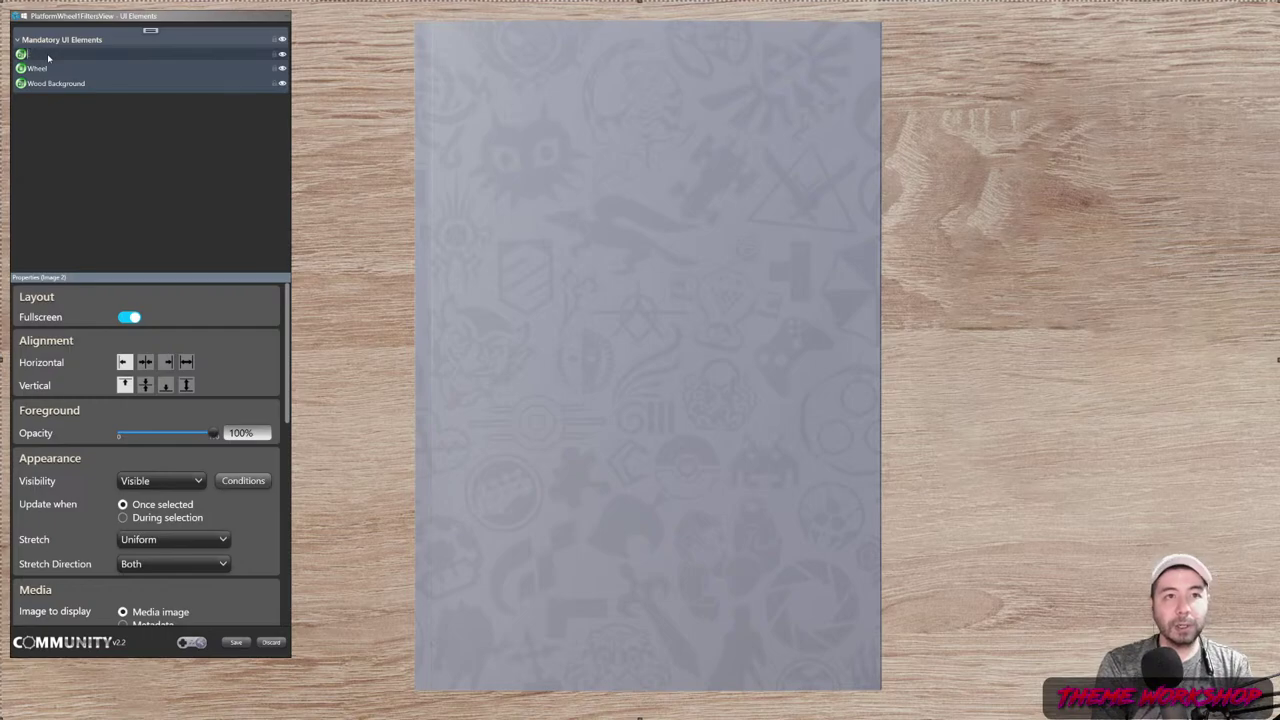
{"action": "type", "text": "e"}
{"action": "key", "text": "Return"}
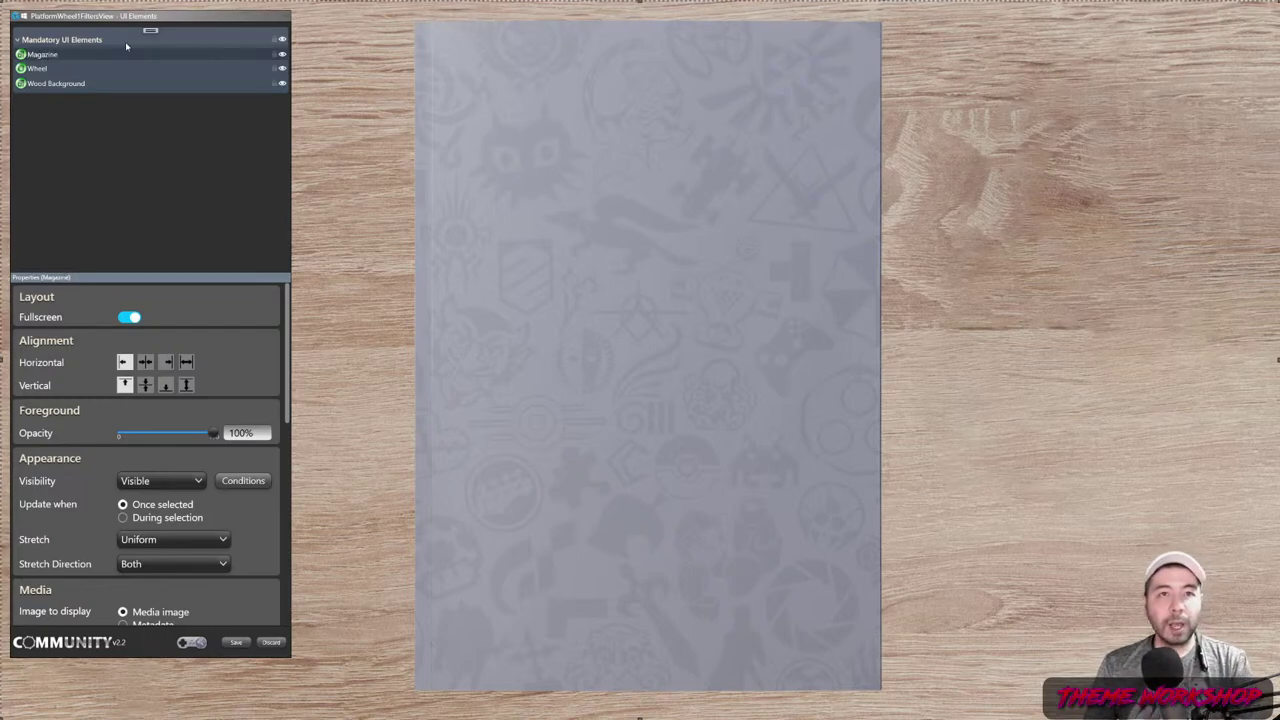
- Add another image element above Magazine and have it display the media image Magazine_Overlay.png from the Theme folder
{"action": "right_click", "coordinate": [150, 32]}
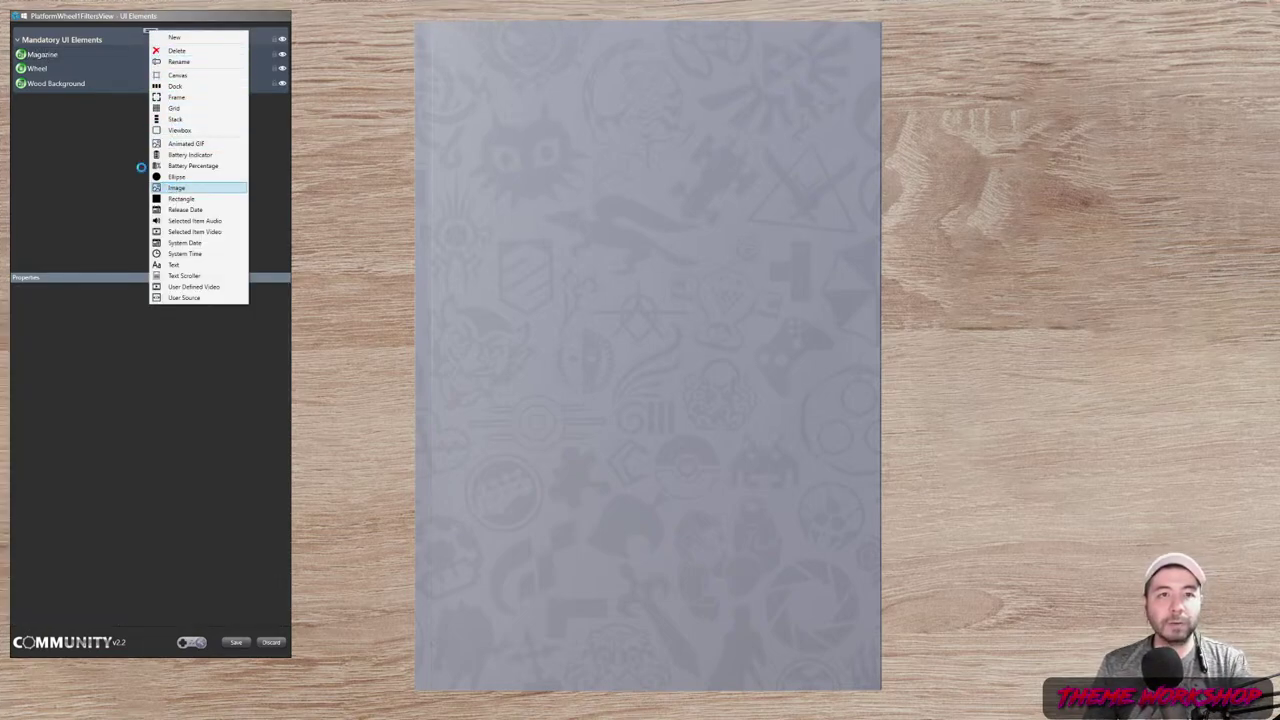
{"action": "left_click", "coordinate": [176, 187]}
{"action": "scroll", "coordinate": [266, 433], "scroll_direction": "down", "scroll_amount": 10}
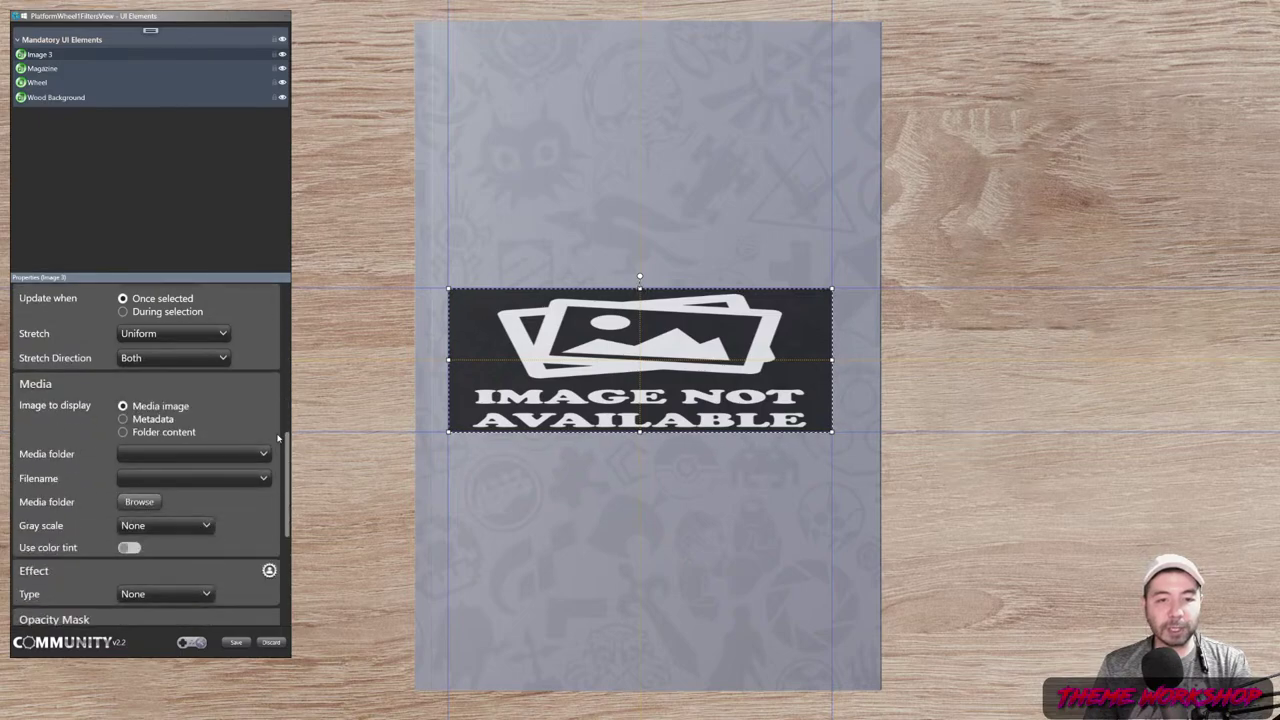
{"action": "left_click", "coordinate": [122, 406]}
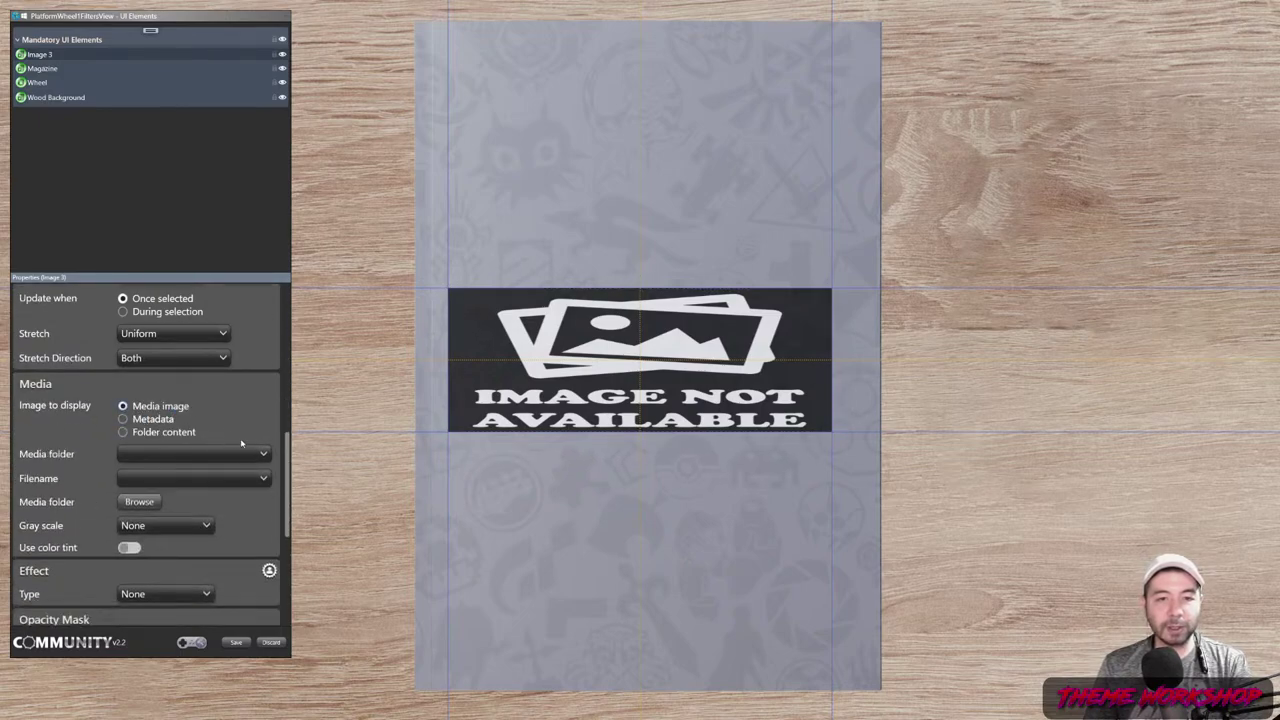
{"action": "left_click", "coordinate": [256, 454]}
{"action": "left_click", "coordinate": [139, 572]}
{"action": "left_click", "coordinate": [240, 478]}
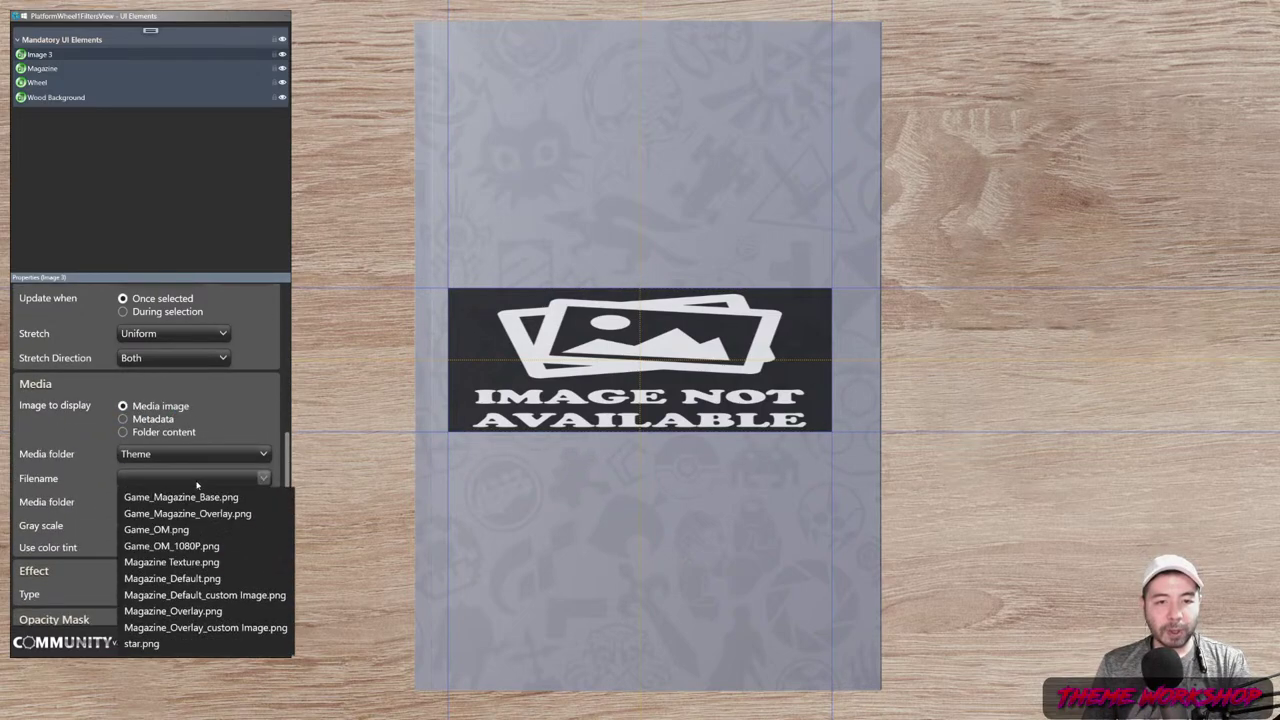
{"action": "left_click", "coordinate": [173, 662]}
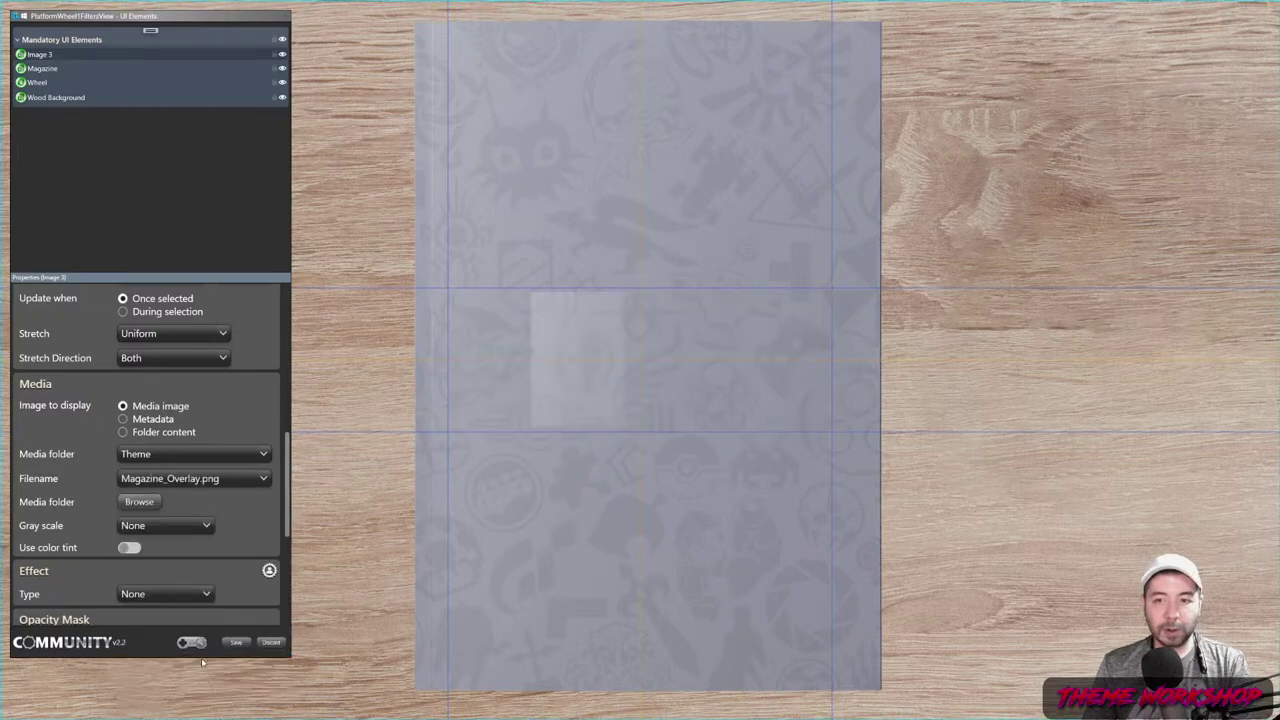
- Make the Image 3 element fullscreen and rename it Magazine Overlay
{"action": "scroll", "coordinate": [277, 437], "scroll_direction": "up", "scroll_amount": 3}
{"action": "scroll", "coordinate": [277, 437], "scroll_direction": "up", "scroll_amount": 5}
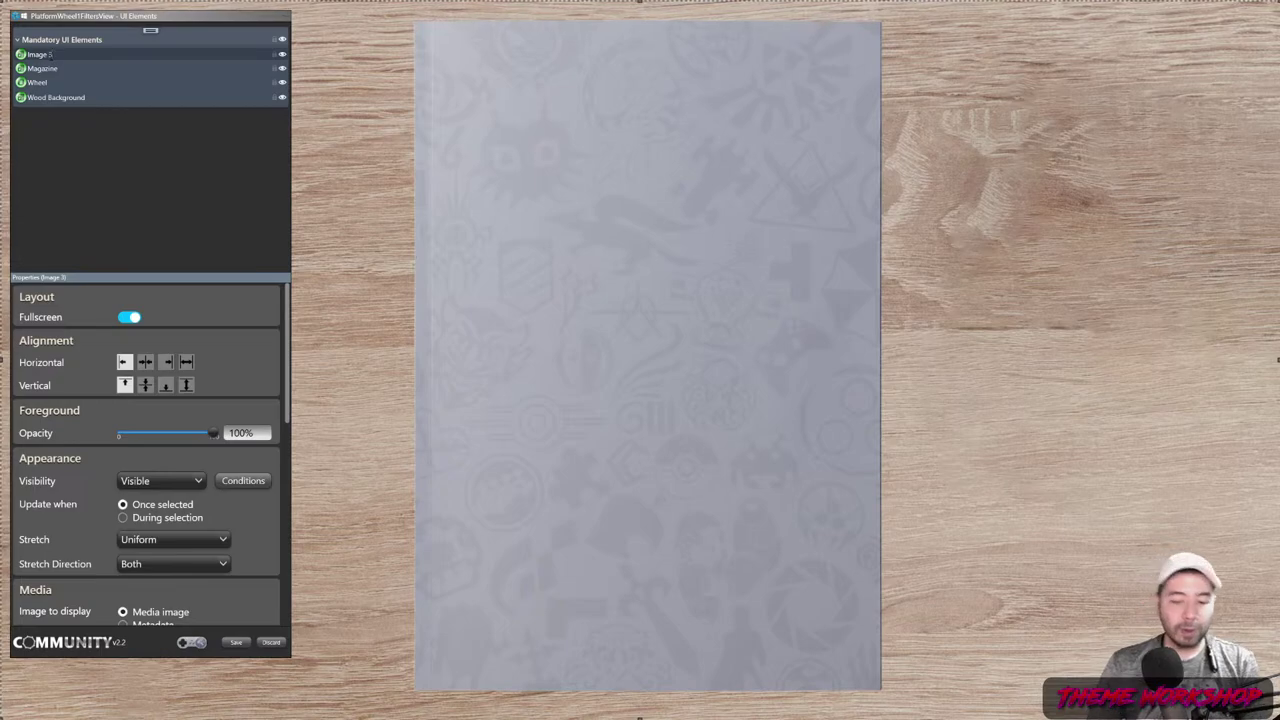
{"action": "type", "text": "gazi"}
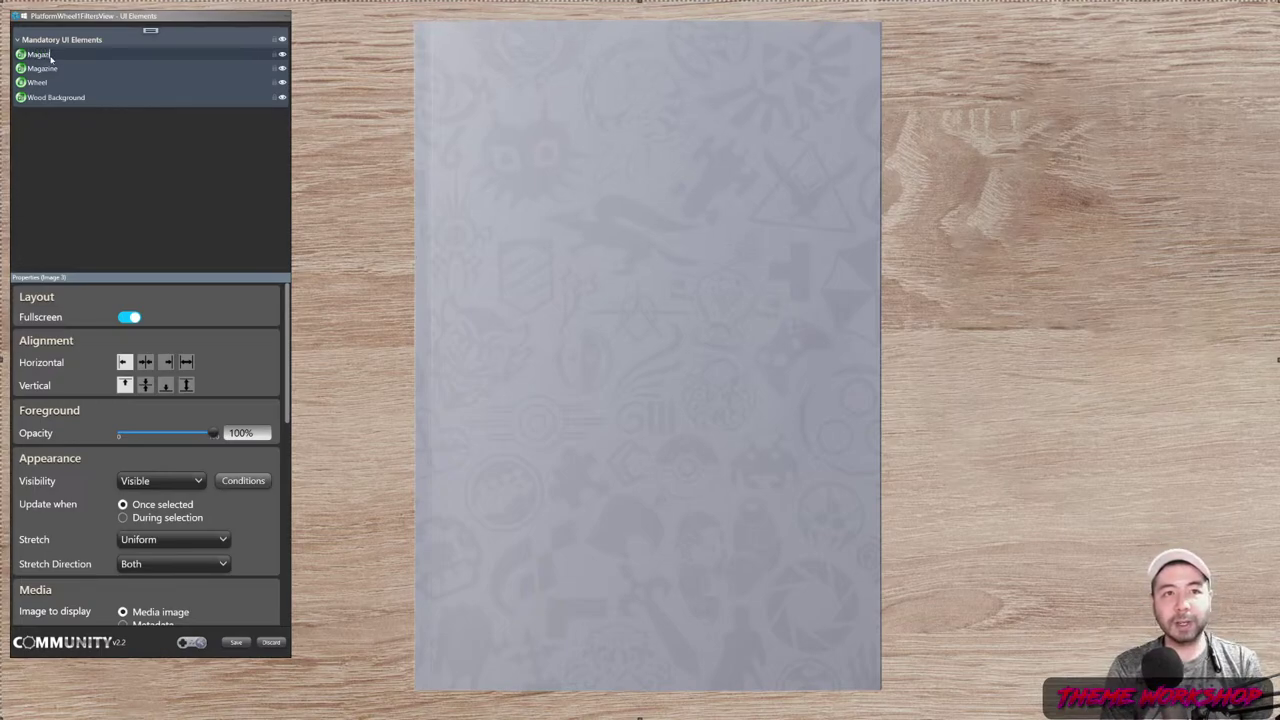
{"action": "type", "text": "ne Overlay"}
{"action": "key", "text": "Return"}
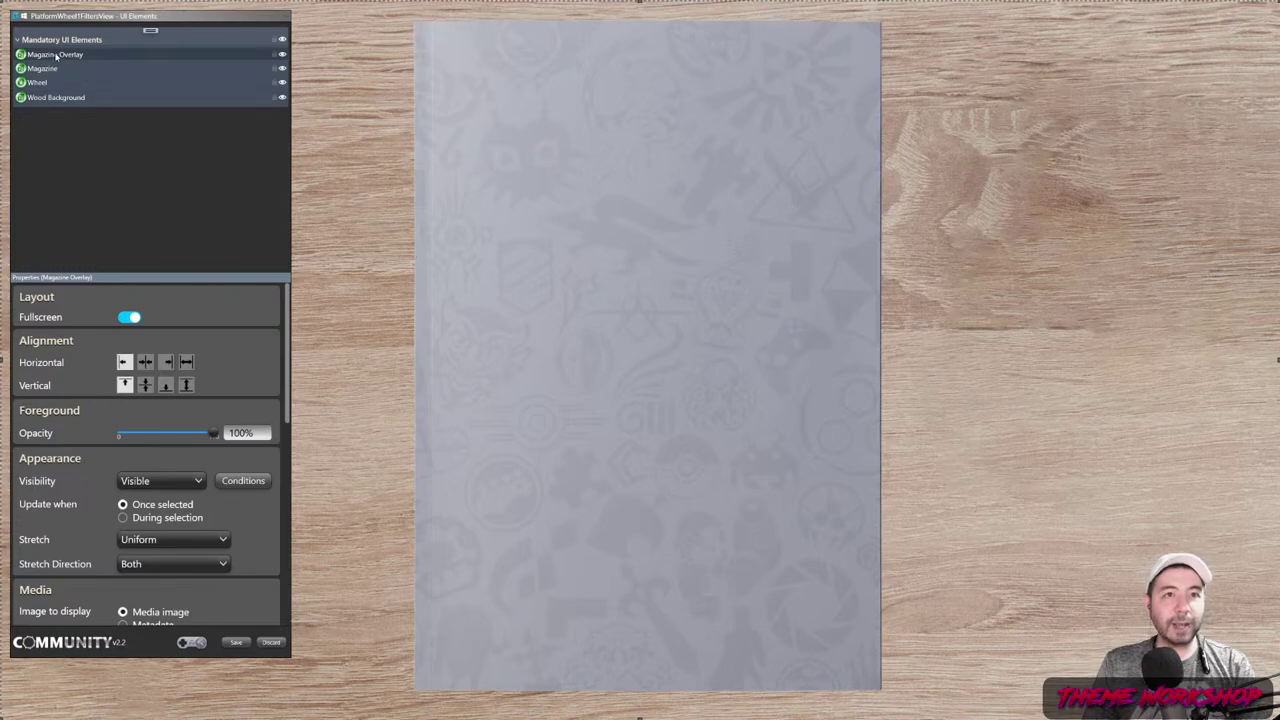
- Move the Wheel between Magazine Overlay and Magazine in the UI element order
{"action": "left_click", "coordinate": [40, 82]}
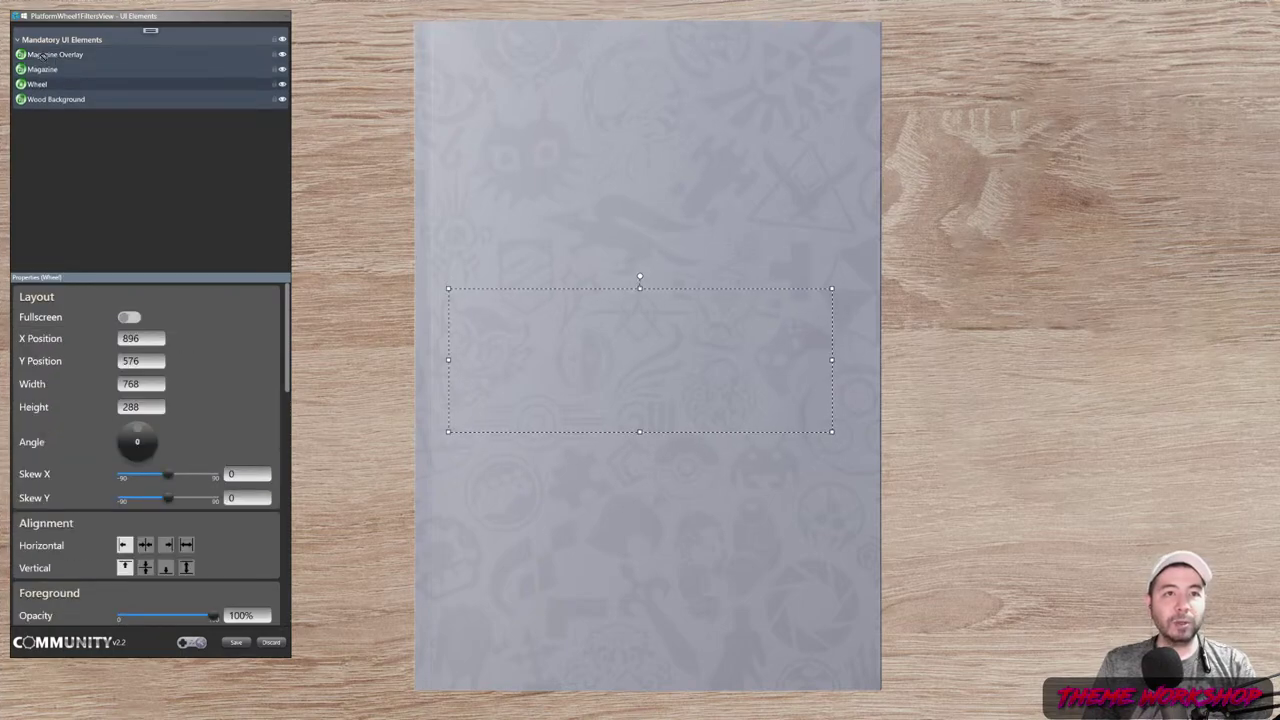
{"action": "left_click_drag", "start_coordinate": [33, 64], "coordinate": [36, 62]}
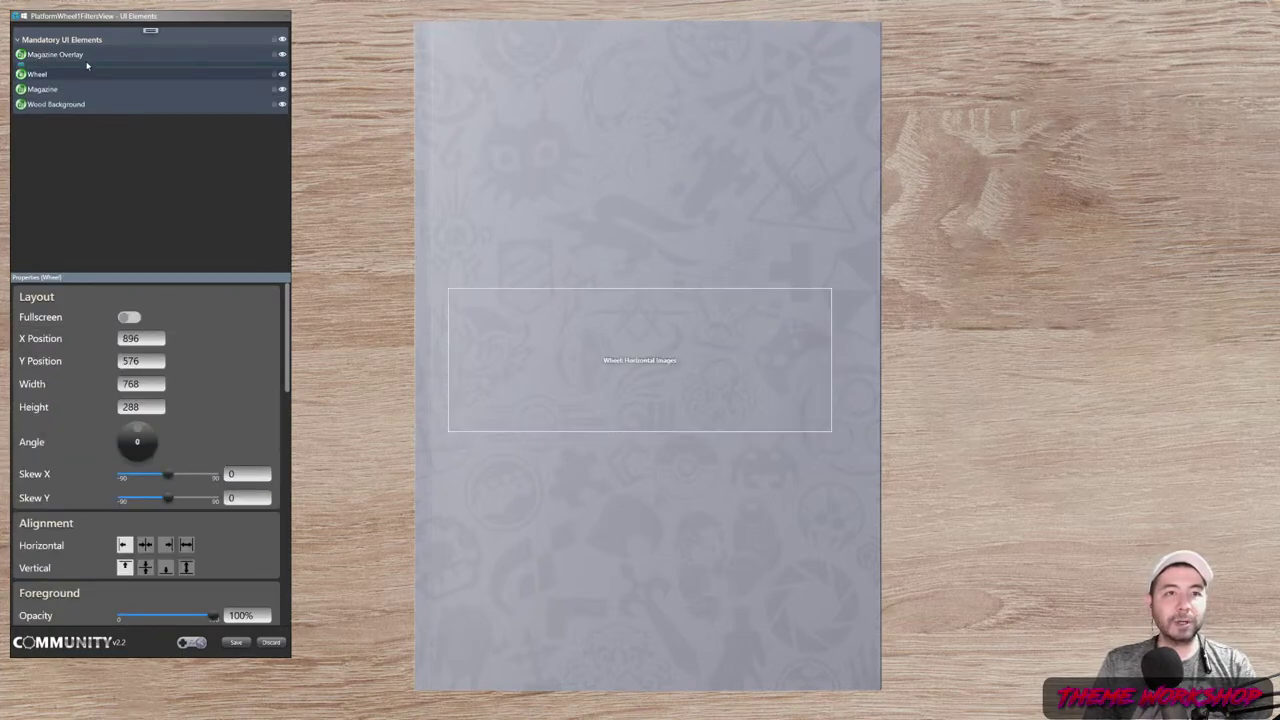
- Create a group named Overlay above the Mandatory UI Elements and move the Magazine Overlay element into it
{"action": "left_click", "coordinate": [150, 32]}
{"action": "left_click", "coordinate": [166, 40]}
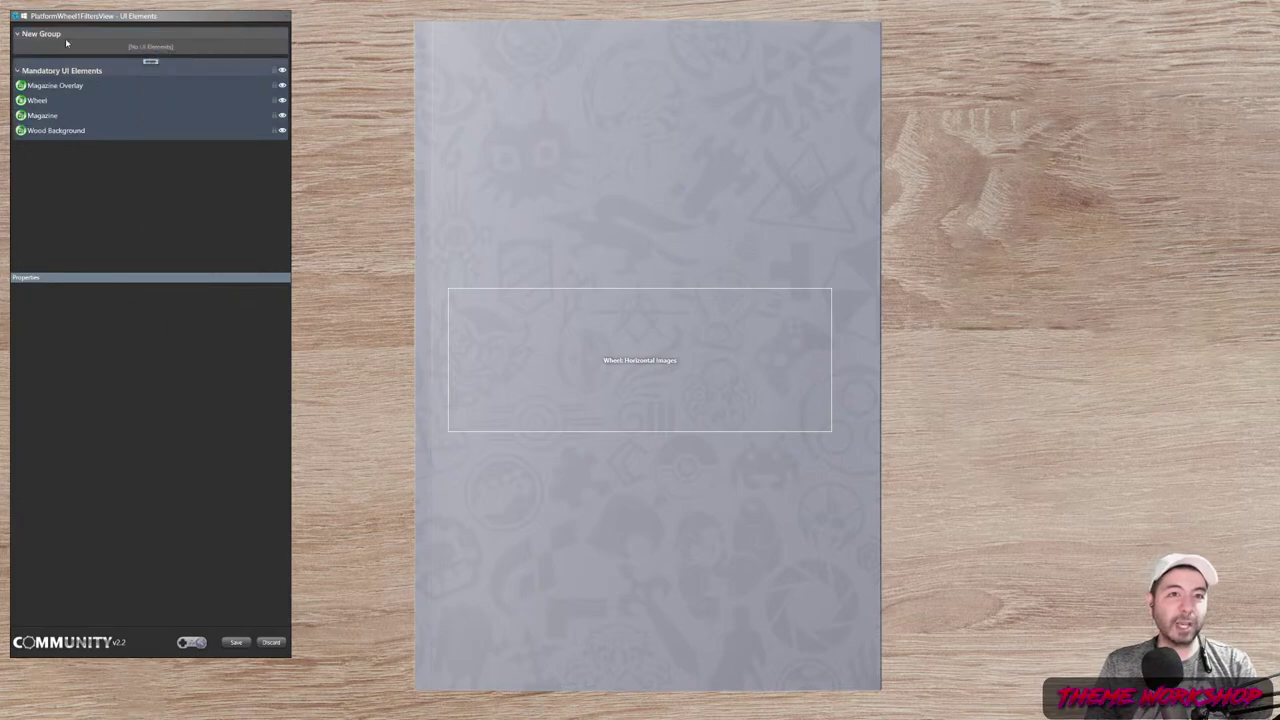
{"action": "key", "text": "BackSpace"}
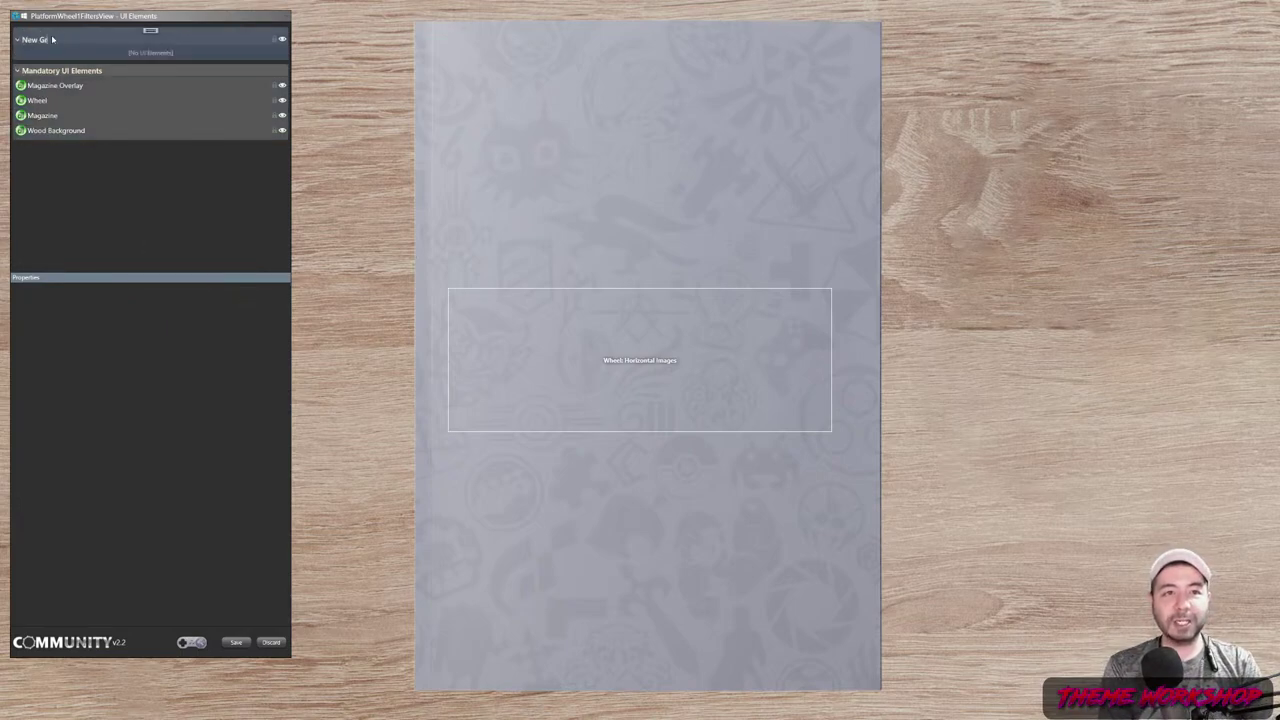
{"action": "key", "text": "BackSpace"}
{"action": "key", "text": "BackSpace"}
{"action": "key", "text": "BackSpace"}
{"action": "key", "text": "BackSpace"}
{"action": "key", "text": "BackSpace"}
{"action": "key", "text": "BackSpace"}
{"action": "type", "text": "L"}
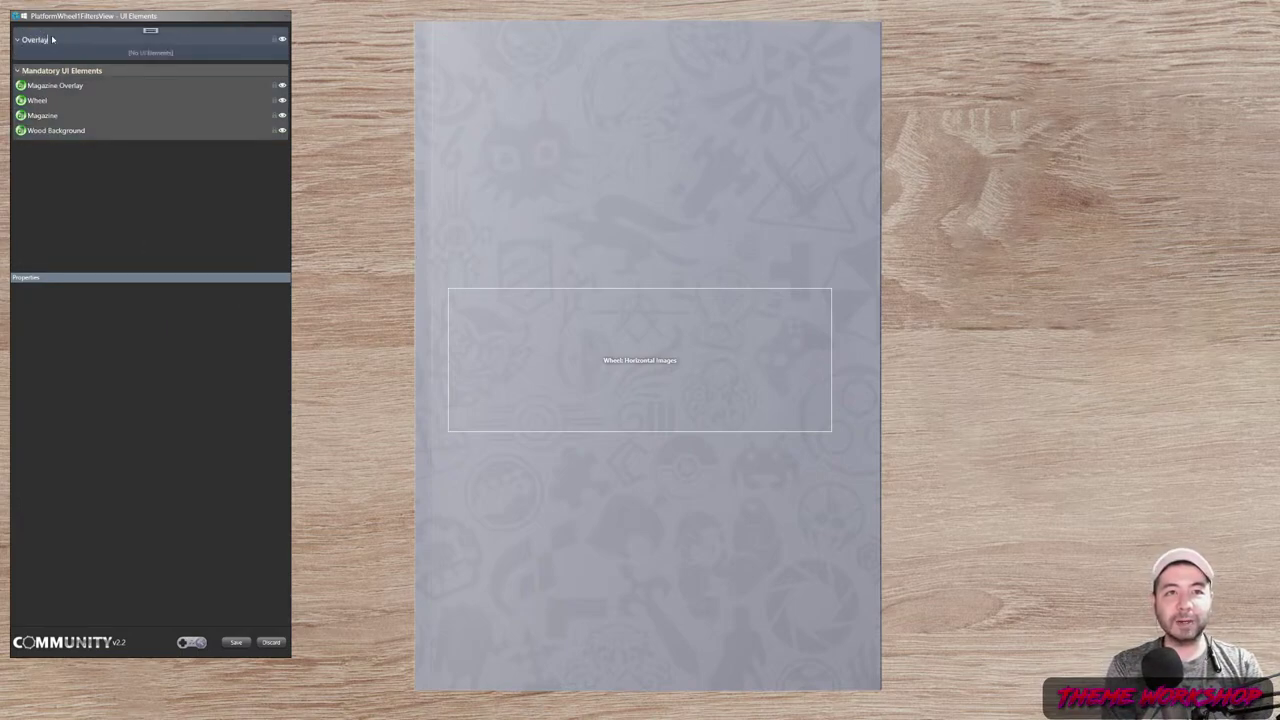
{"action": "type", "text": "verlay"}
{"action": "left_click", "coordinate": [70, 86]}
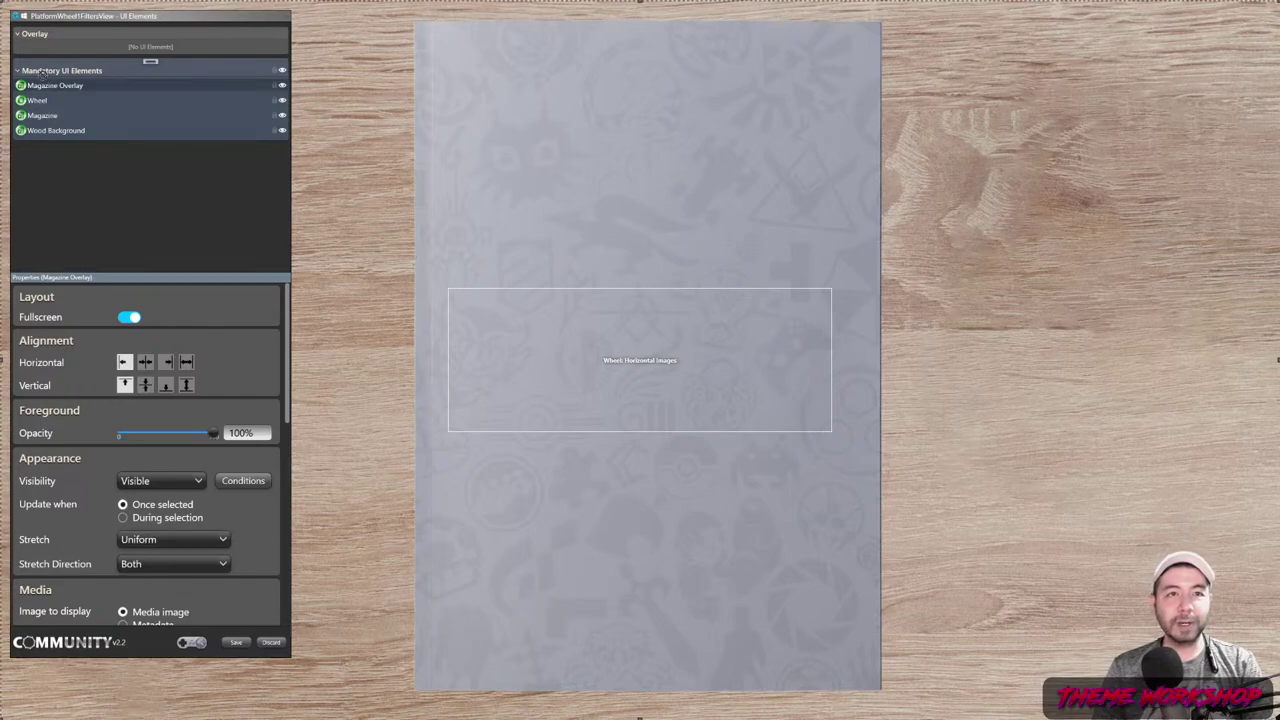
{"action": "left_click_drag", "start_coordinate": [42, 73], "coordinate": [40, 40]}
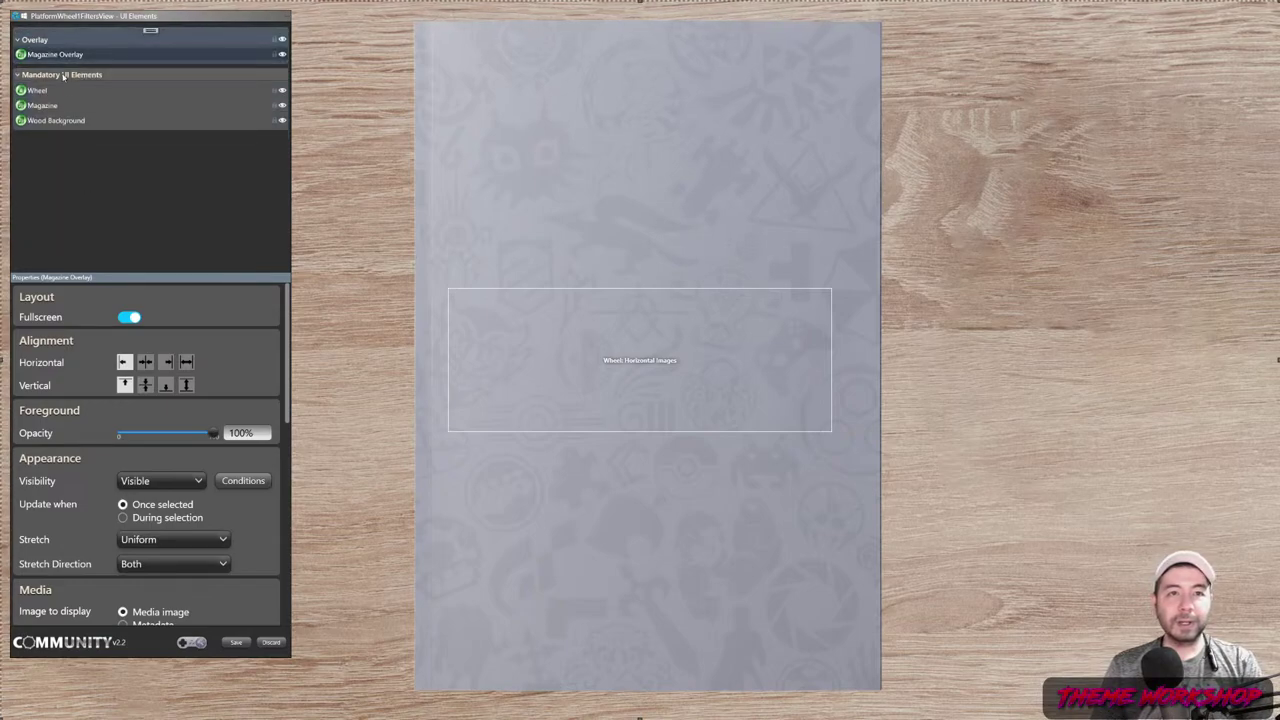
- Create a group named Main Elements between the Overlay and Mandatory UI Elements groups
{"action": "left_click", "coordinate": [150, 30]}
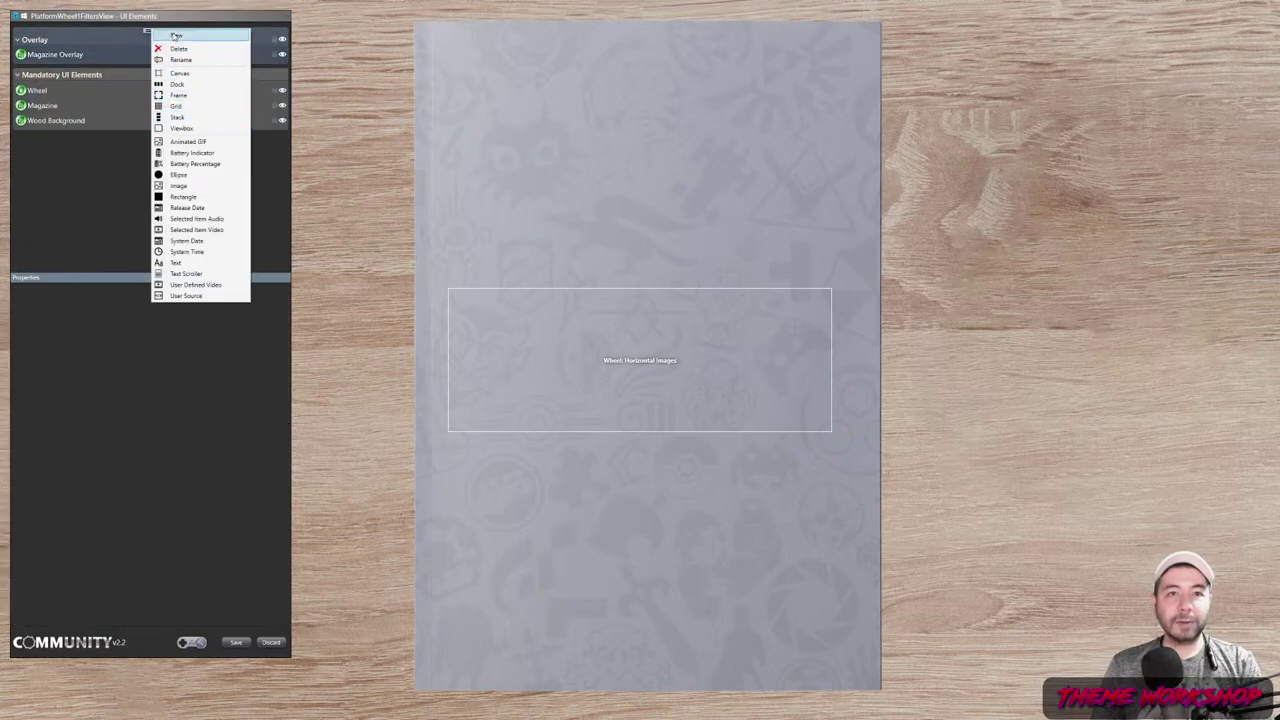
{"action": "left_click", "coordinate": [175, 36]}
{"action": "left_click_drag", "start_coordinate": [175, 36], "coordinate": [84, 105]}
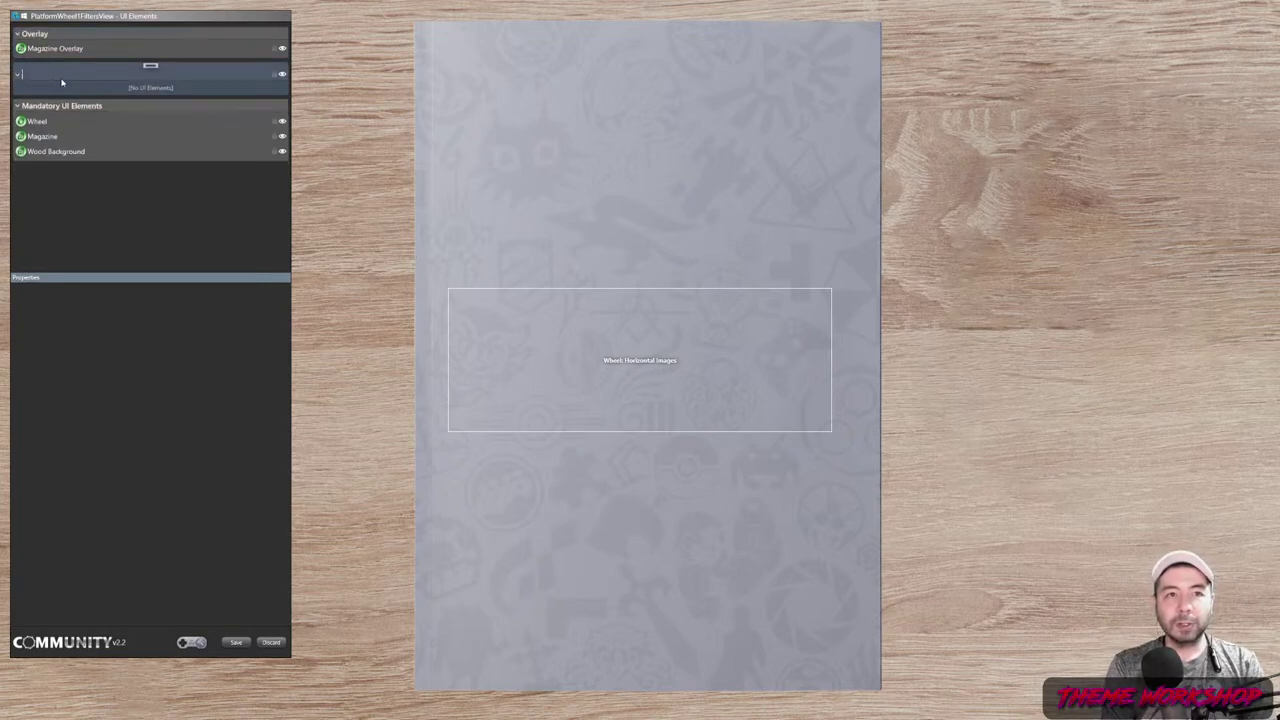
{"action": "type", "text": "ment"}
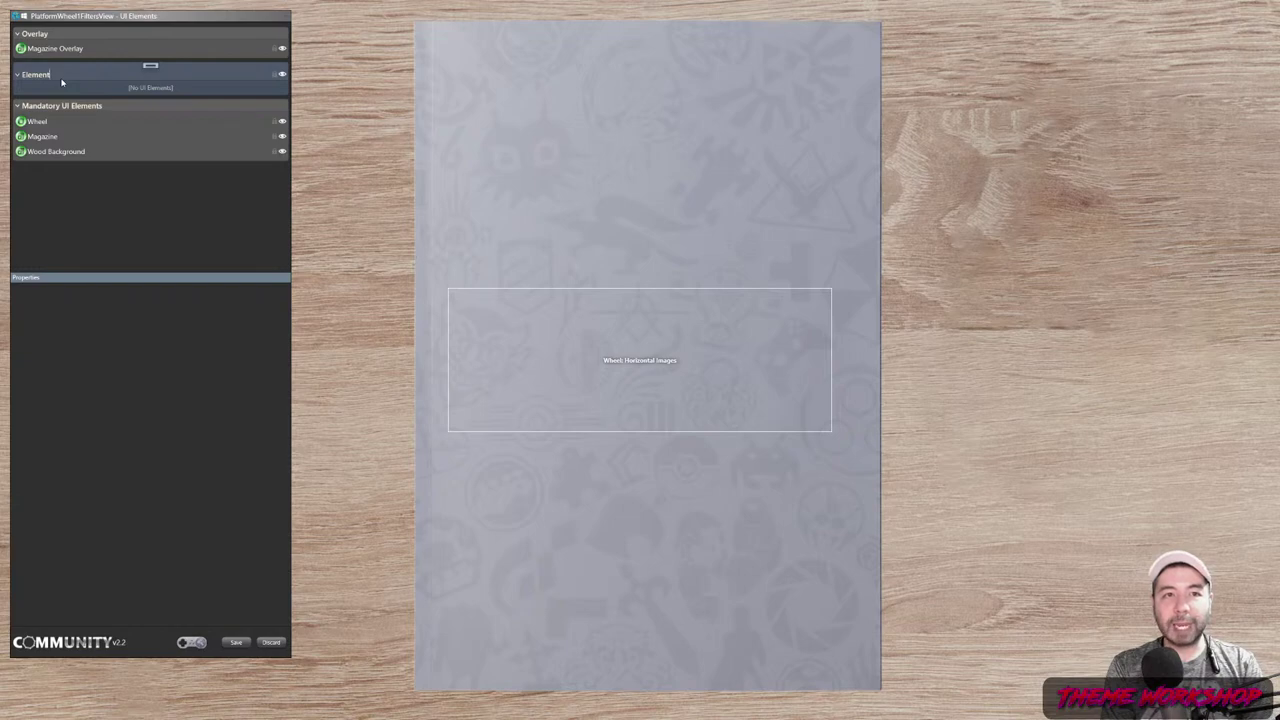
{"action": "type", "text": "Main E"}
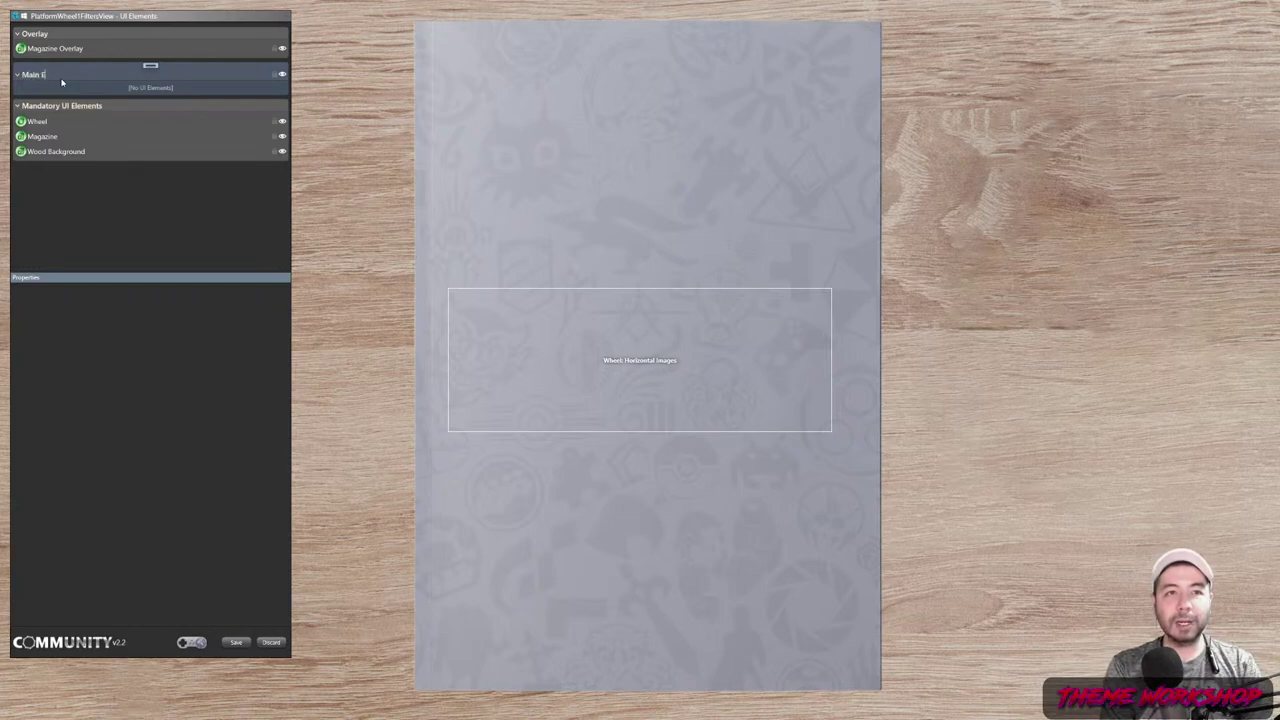
{"action": "type", "text": "lements"}
{"action": "key", "text": "Return"}
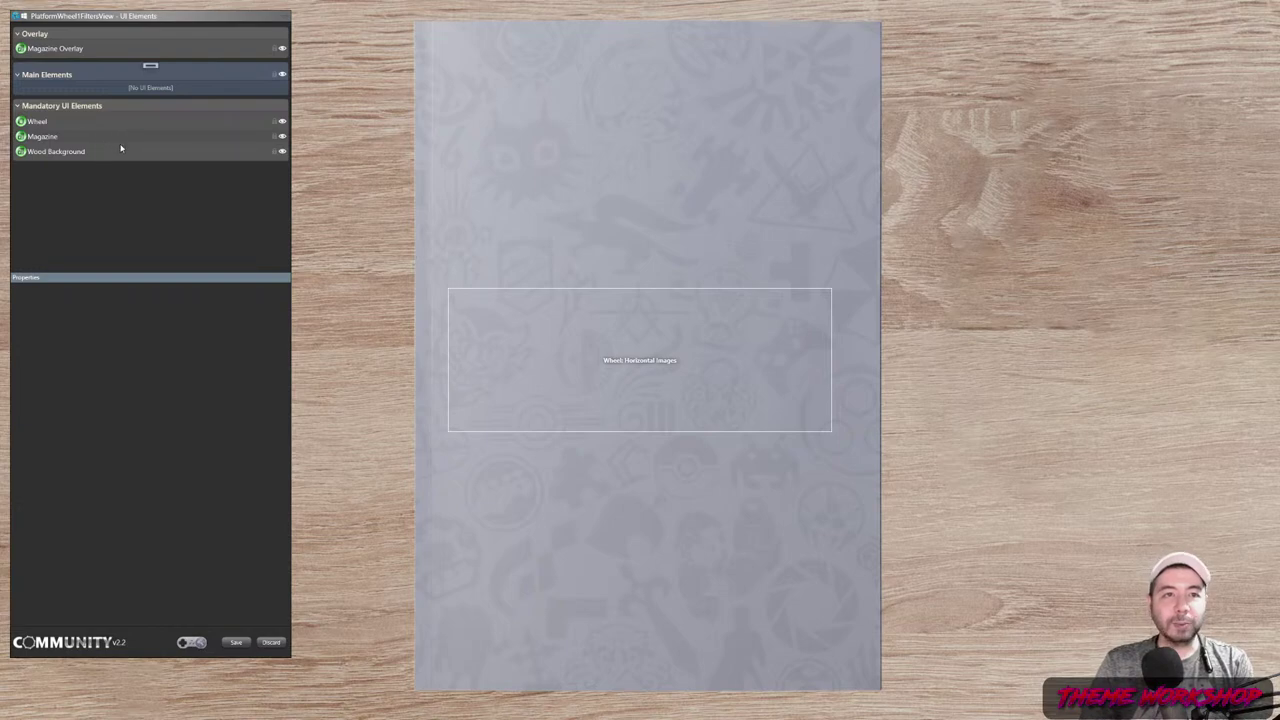
- Move the Wheel element from Mandatory UI Elements into the Main Elements group
{"action": "left_click", "coordinate": [70, 48]}
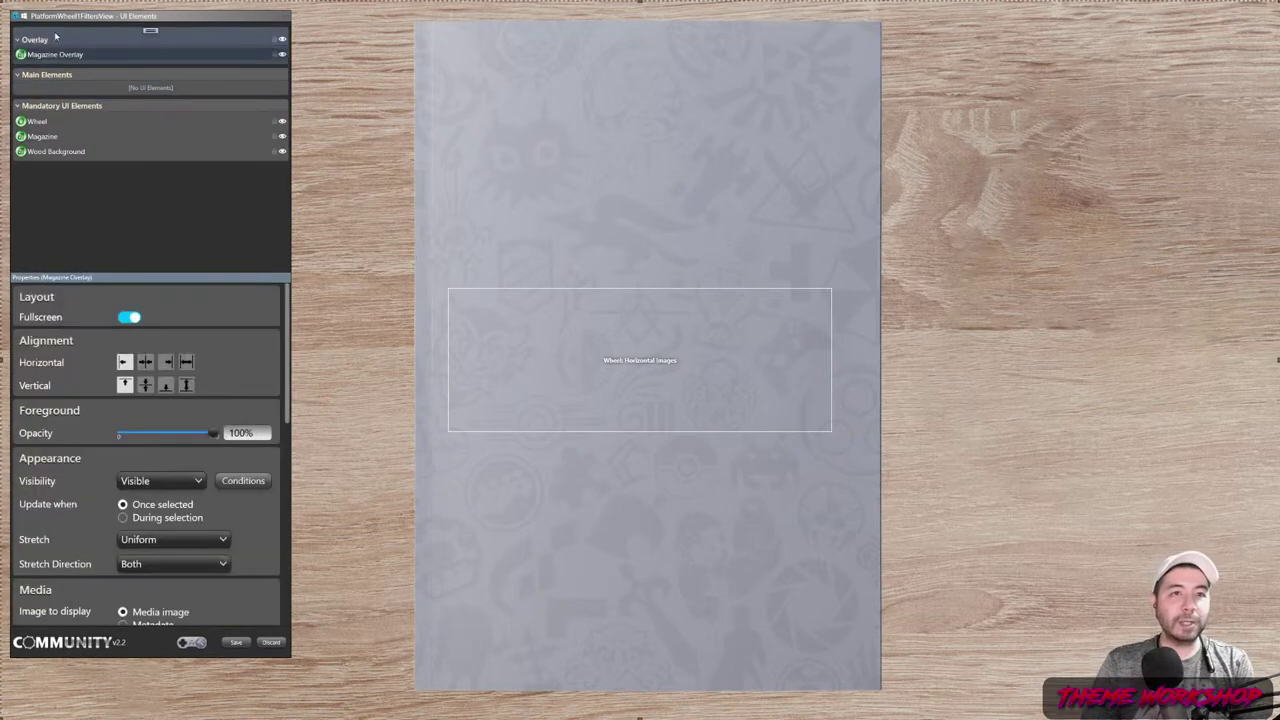
{"action": "left_click", "coordinate": [82, 108]}
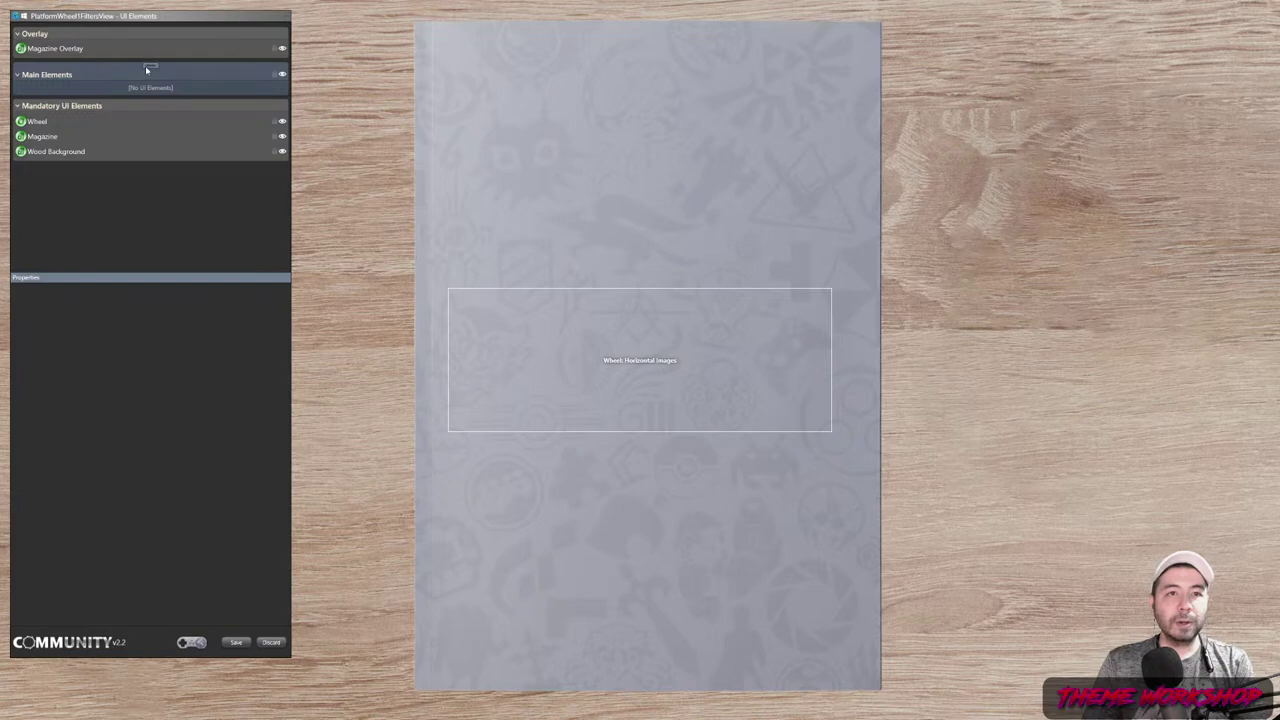
{"action": "left_click", "coordinate": [42, 121]}
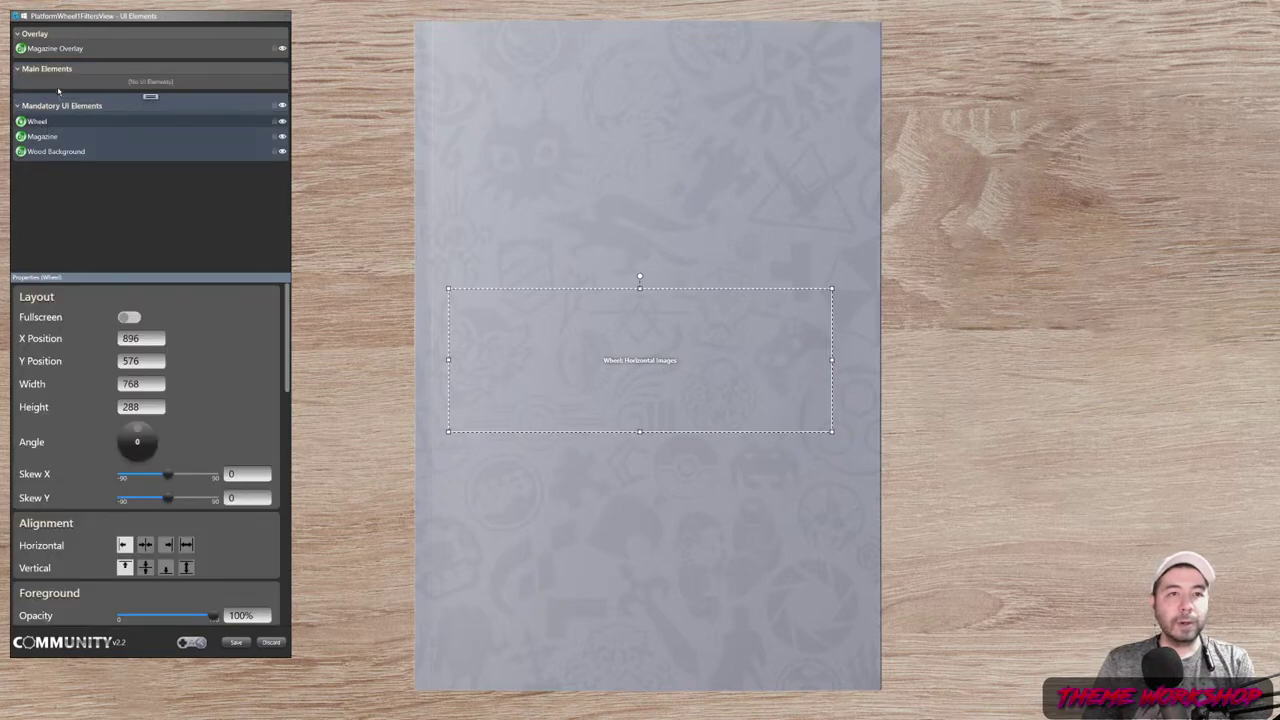
{"action": "left_click_drag", "start_coordinate": [55, 128], "coordinate": [50, 80]}
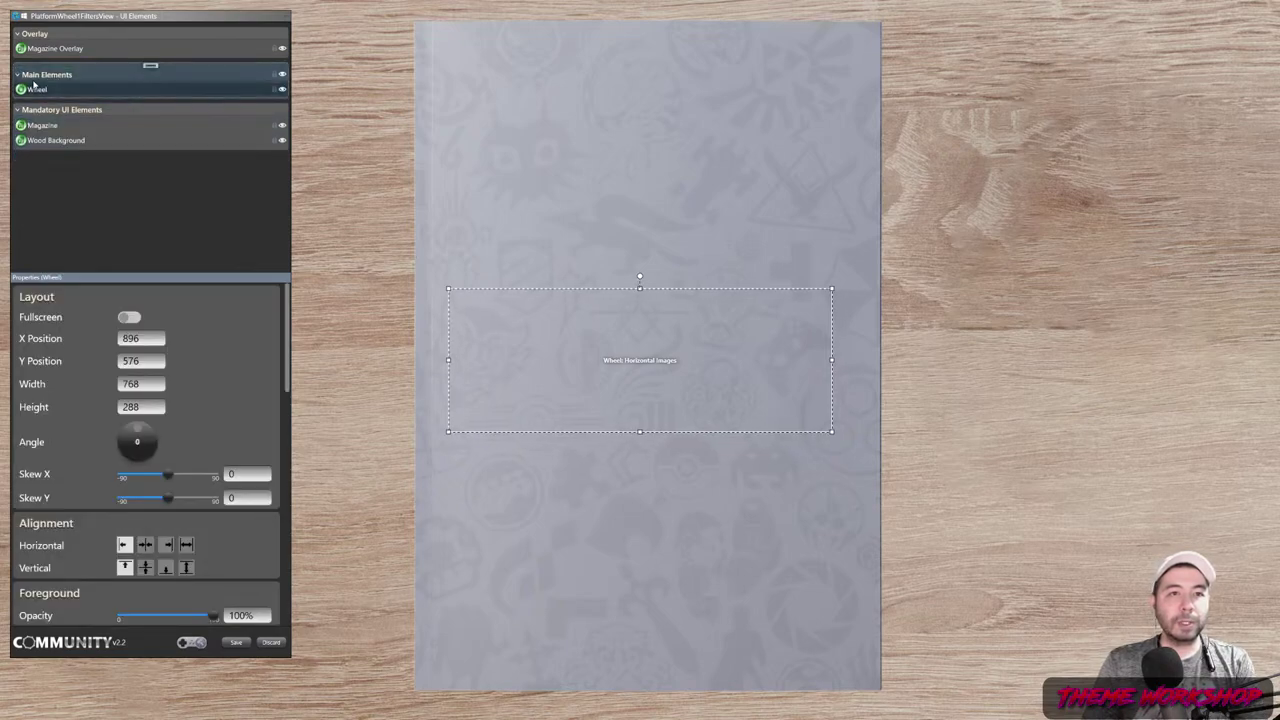
- Resize the Wheel to about 635 by 350 at X 44, Y 107, clear of the magazine
{"action": "left_click", "coordinate": [419, 389]}
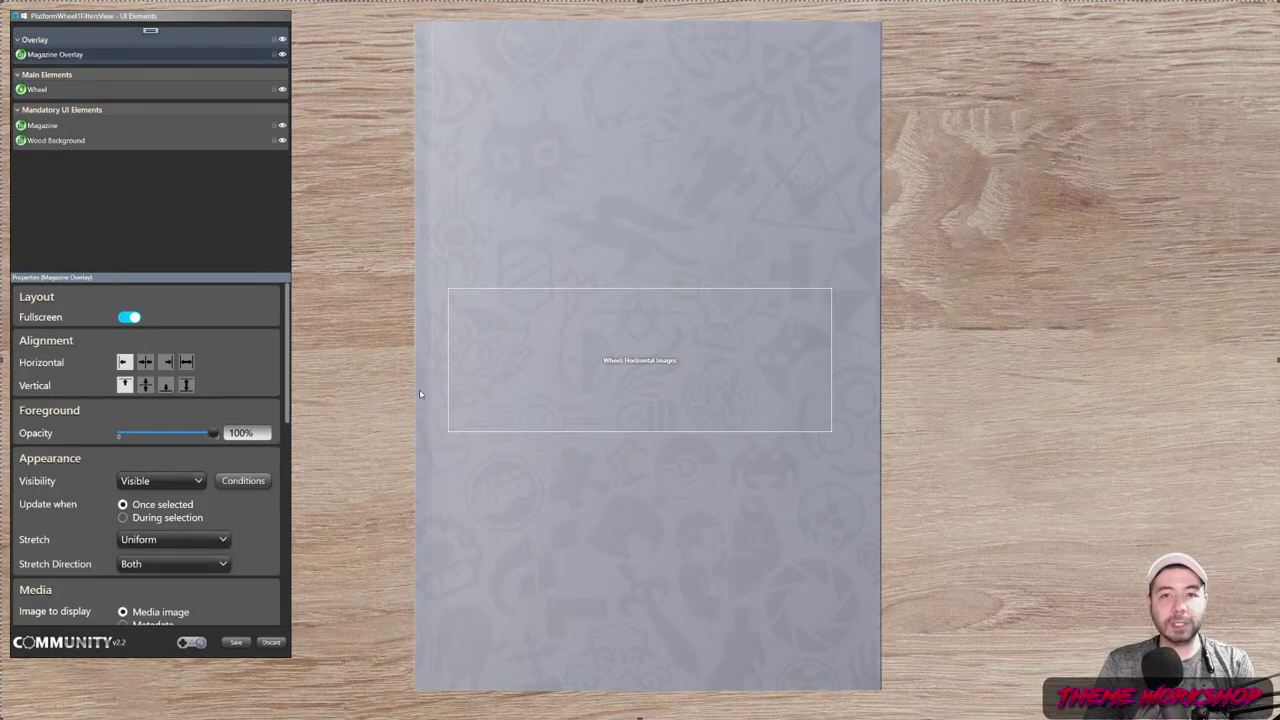
{"action": "left_click", "coordinate": [45, 92]}
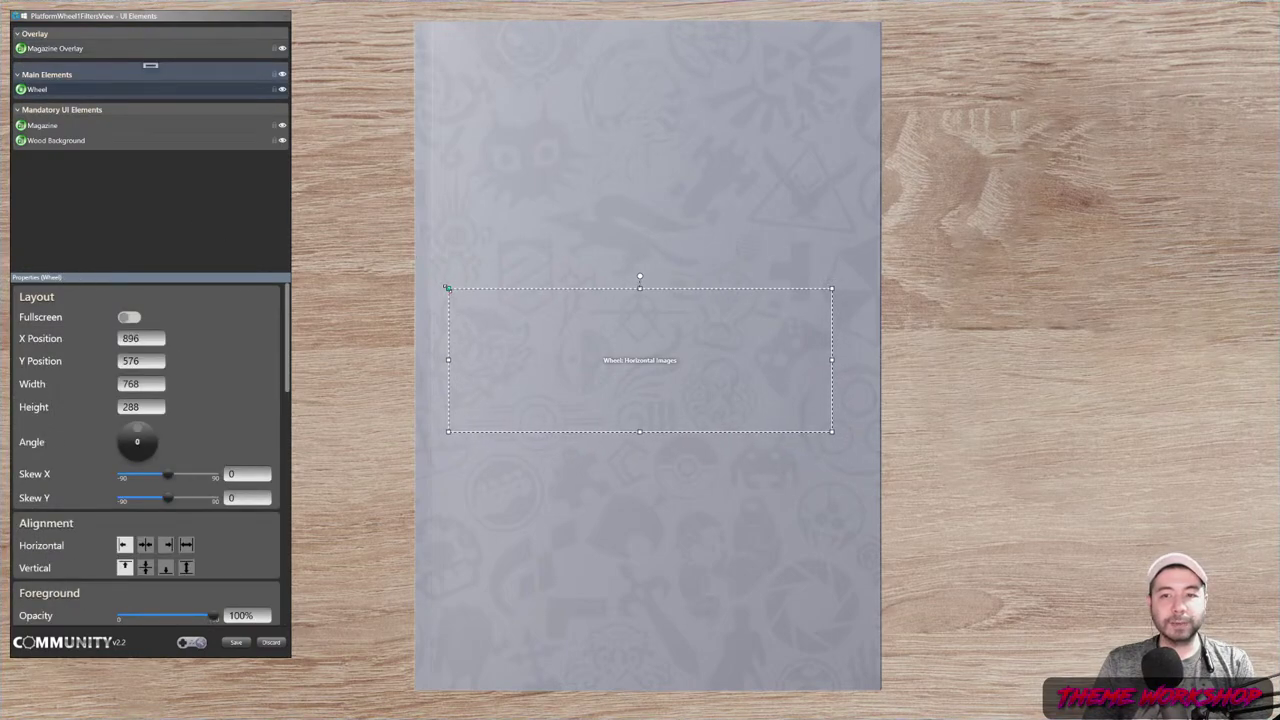
{"action": "left_click_drag", "start_coordinate": [448, 289], "coordinate": [426, 54]}
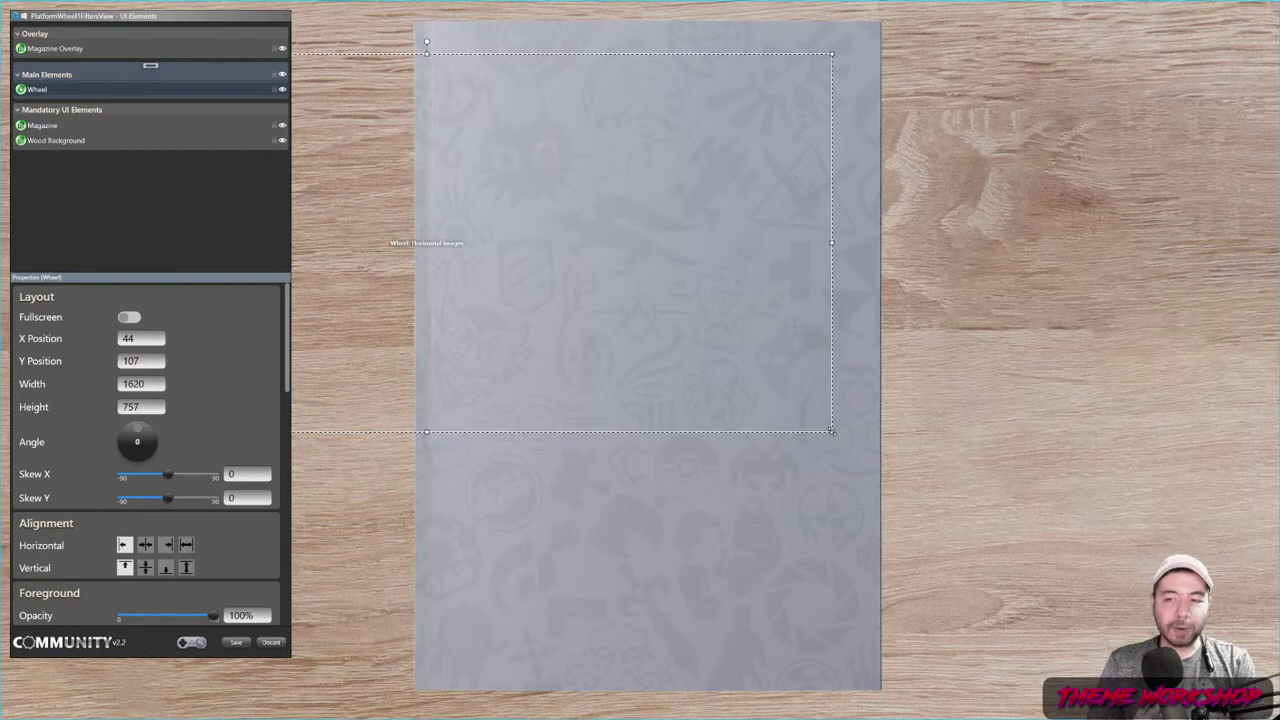
{"action": "left_click_drag", "start_coordinate": [813, 434], "coordinate": [339, 226]}
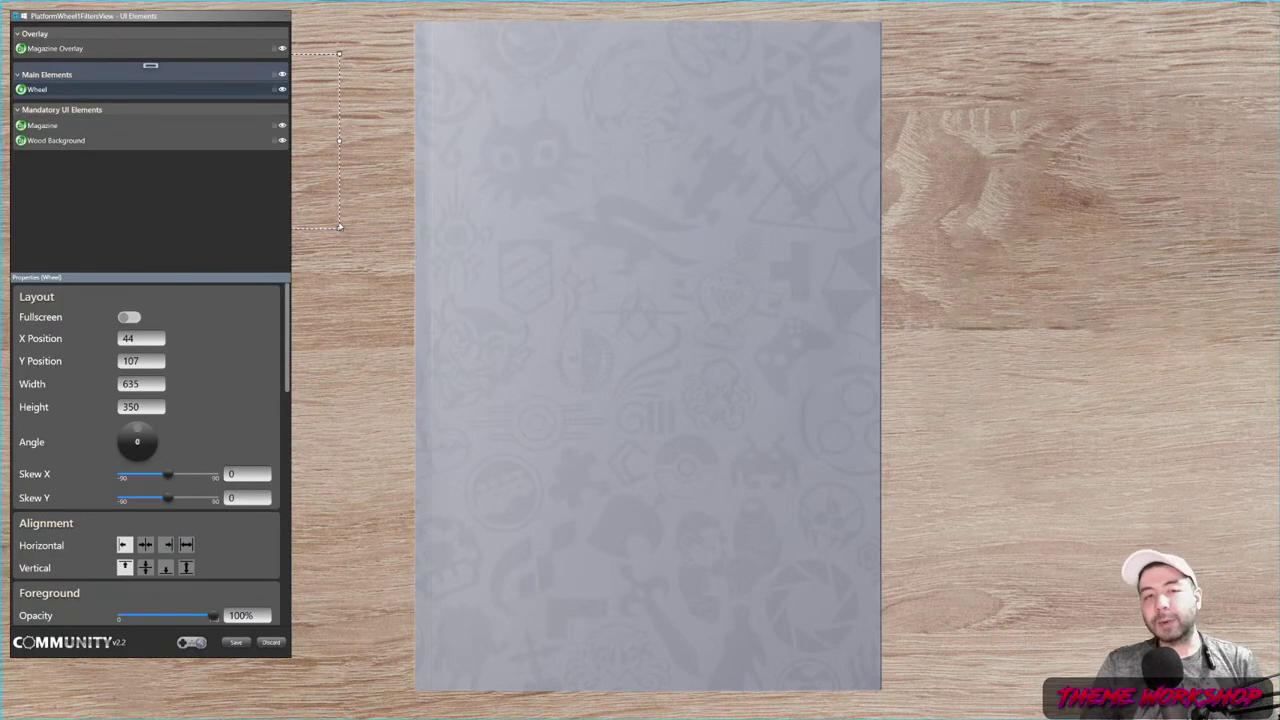
- Shift the UI Elements window slightly inward from the screen corner to uncover the Wheel's outline
{"action": "left_click_drag", "start_coordinate": [195, 22], "coordinate": [206, 57]}
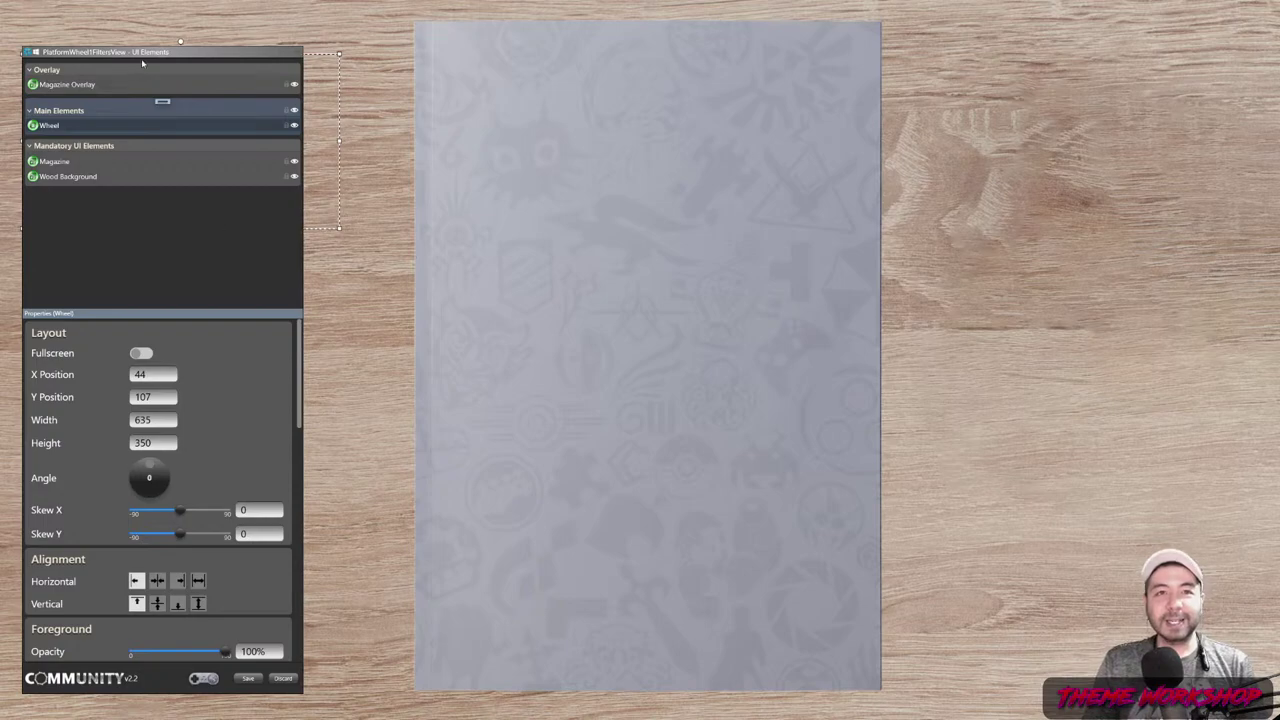
{"action": "left_click_drag", "start_coordinate": [151, 56], "coordinate": [156, 42]}
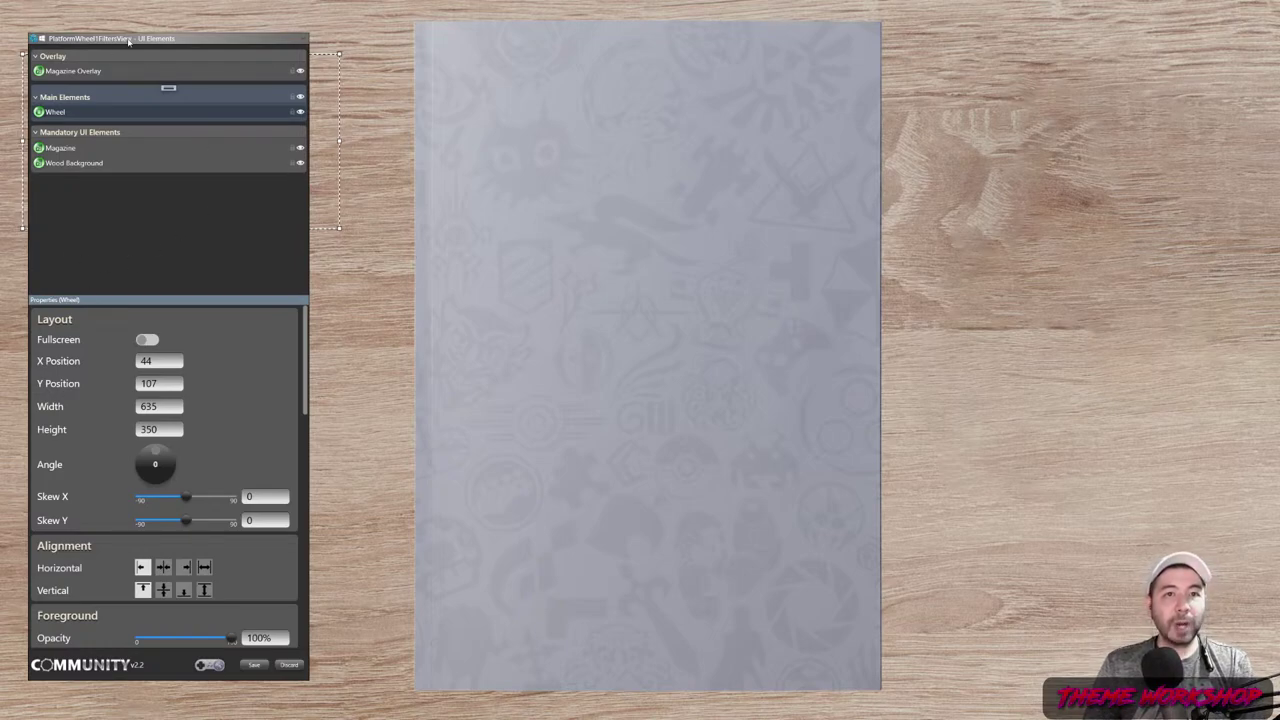
{"action": "left_click_drag", "start_coordinate": [128, 41], "coordinate": [136, 53]}
- Add an image element to the Mandatory UI Elements group above Magazine
{"action": "left_click", "coordinate": [151, 107]}
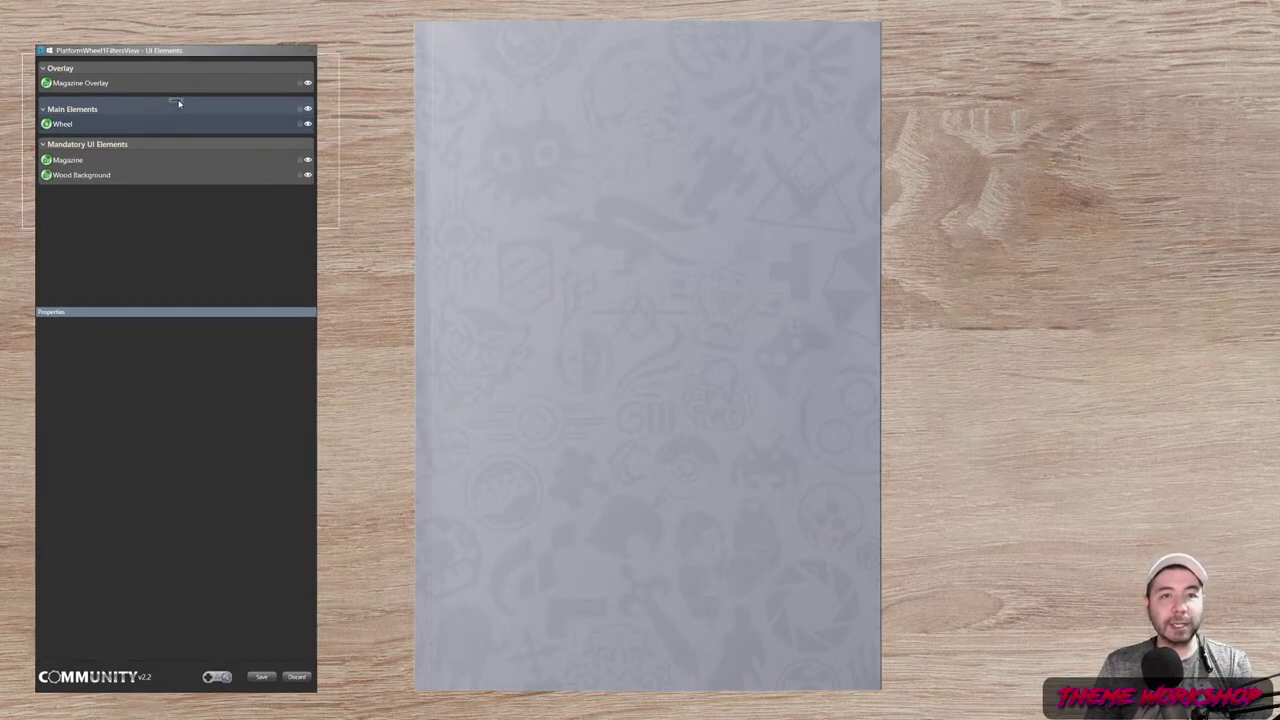
{"action": "right_click", "coordinate": [179, 103]}
{"action": "left_click", "coordinate": [133, 154]}
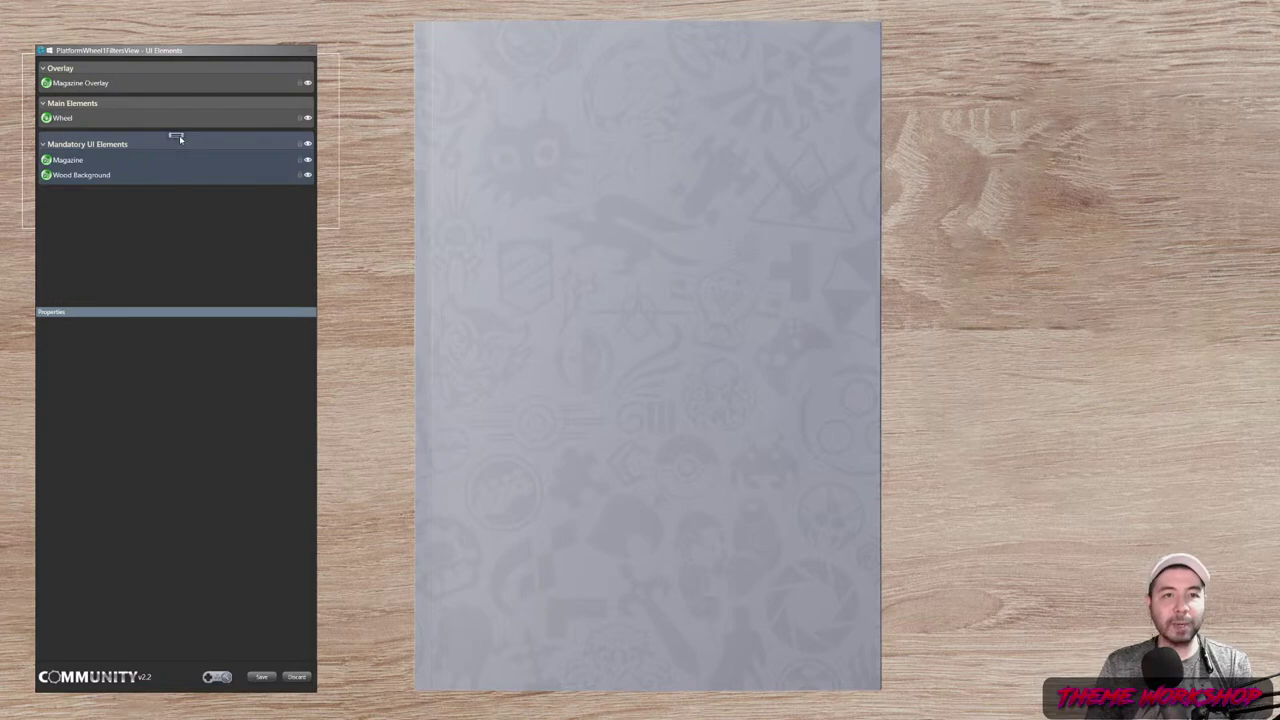
{"action": "right_click", "coordinate": [180, 139]}
{"action": "left_click", "coordinate": [215, 288]}
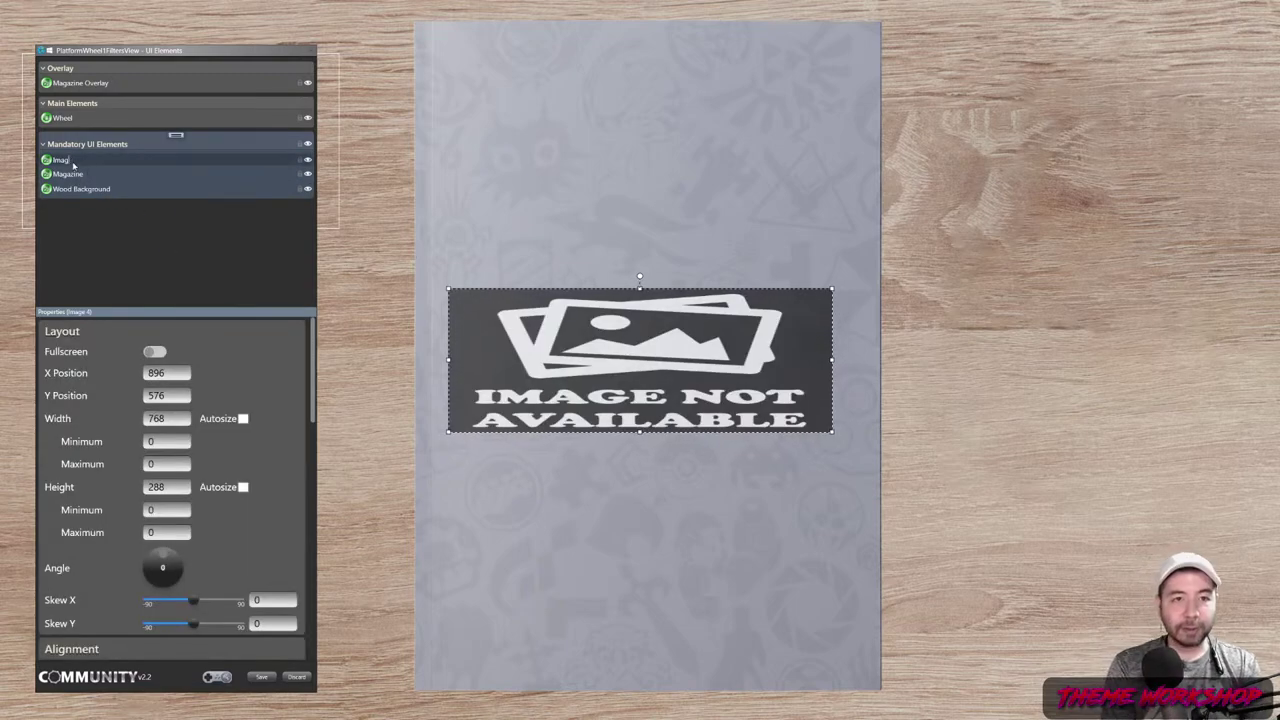
- Name the new image element Platform Specific Background
{"action": "key", "text": "BackSpace"}
{"action": "key", "text": "BackSpace"}
{"action": "key", "text": "BackSpace"}
{"action": "key", "text": "BackSpace"}
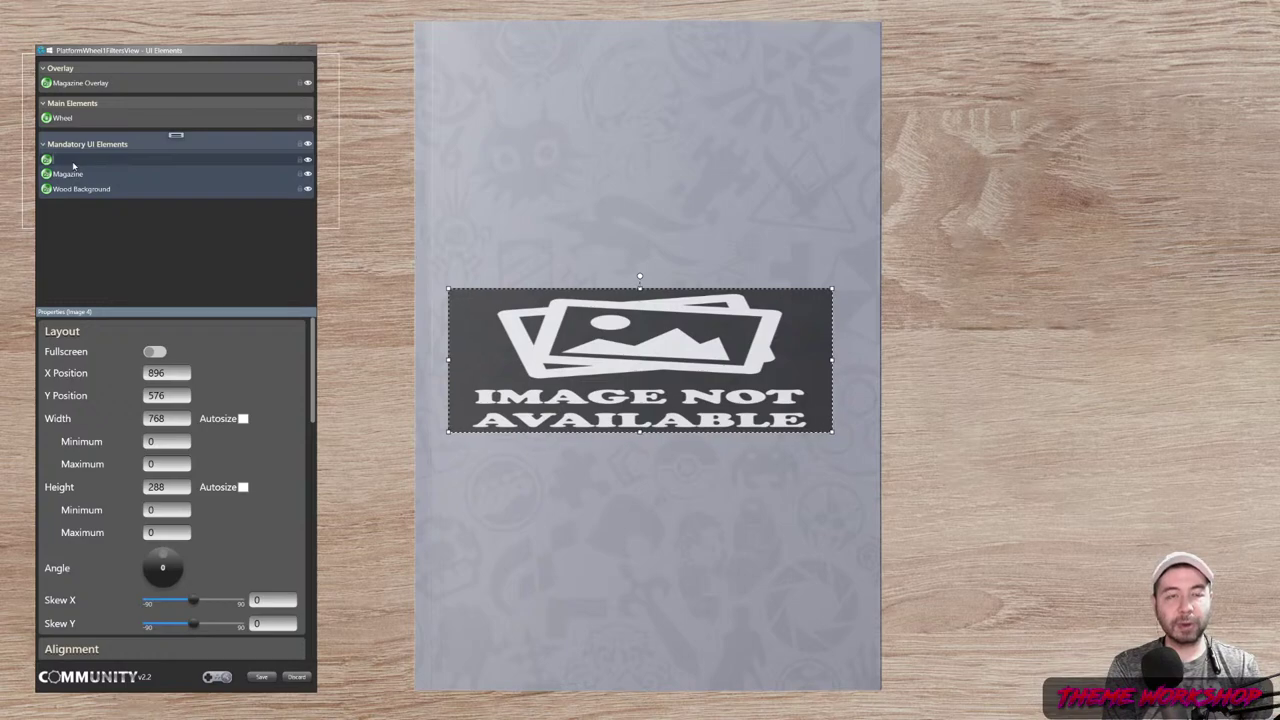
{"action": "type", "text": "Platfor"}
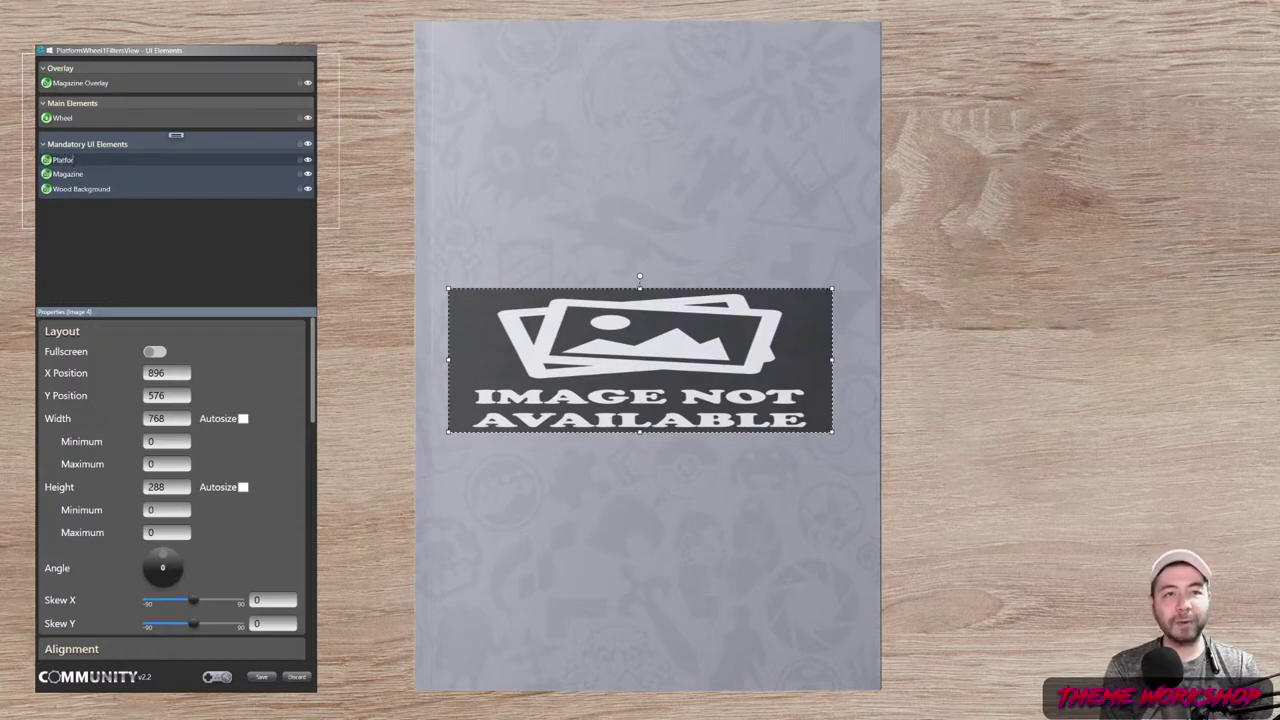
{"action": "type", "text": "m Specific Background"}
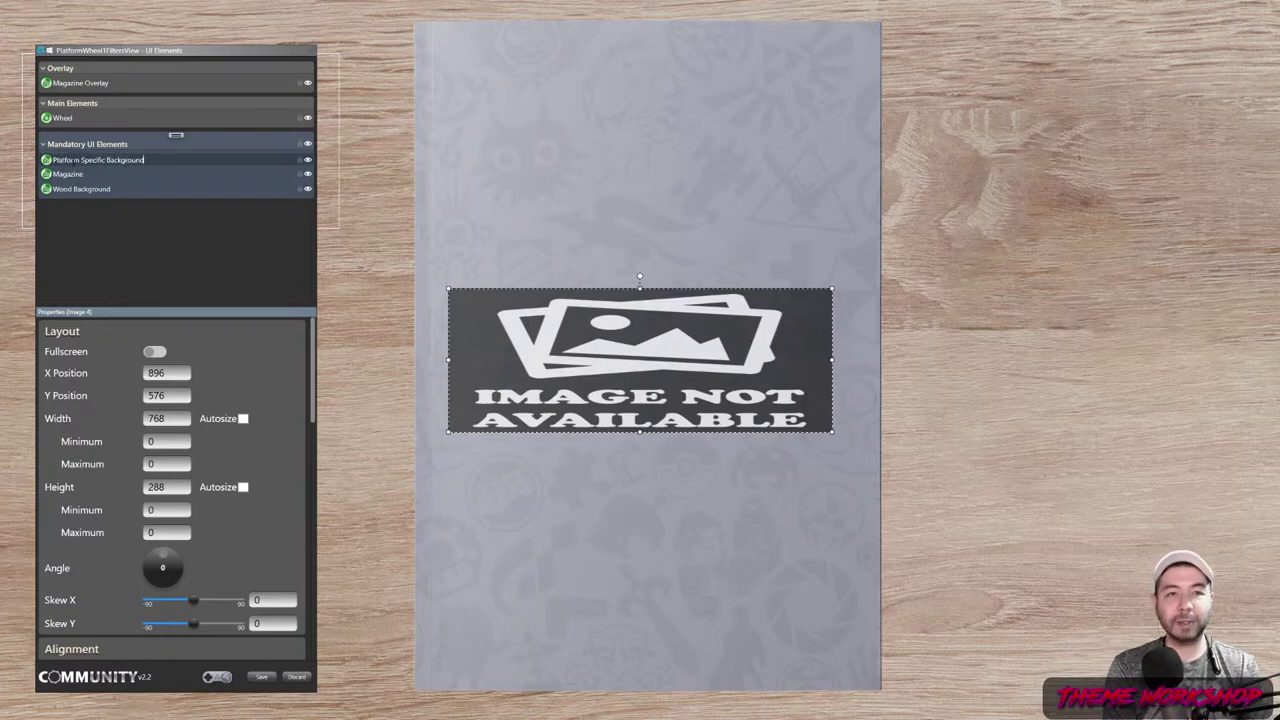
{"action": "key", "text": "Return"}
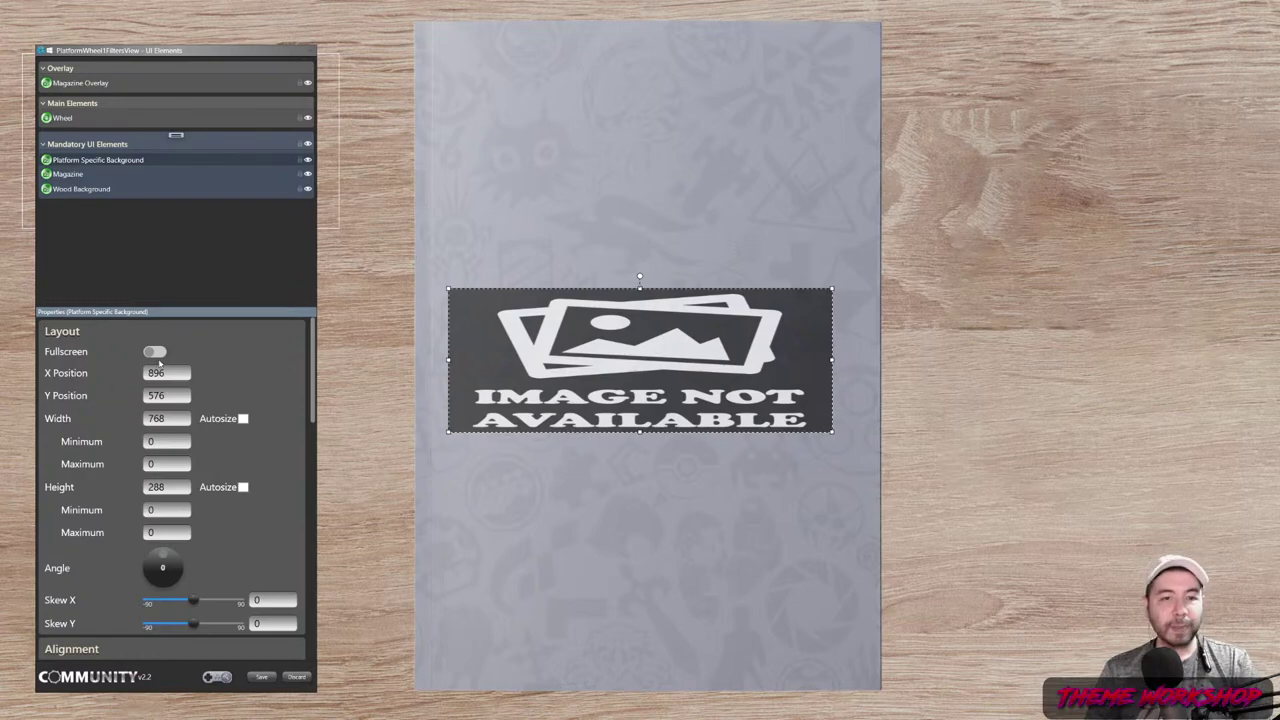
- Stretch the Platform Specific Background over the whole magazine, about 932 by 1341 at X 828, Y 40
{"action": "left_click", "coordinate": [559, 370]}
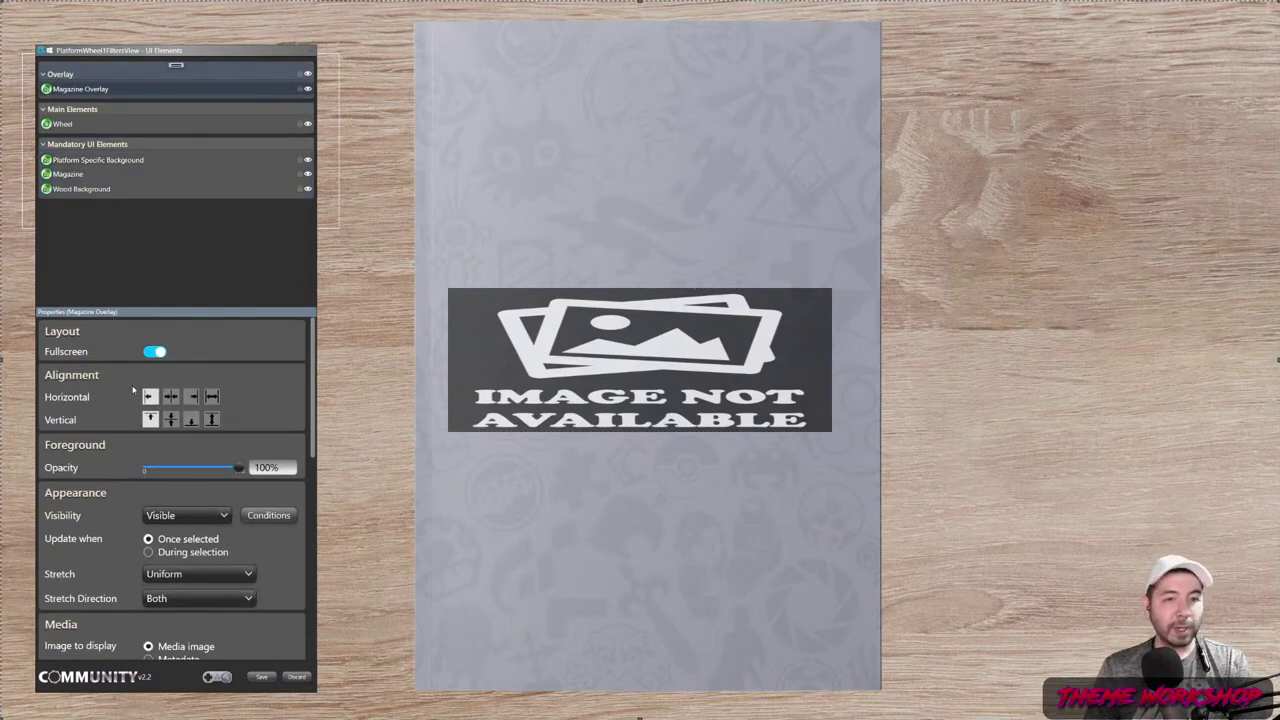
{"action": "left_click", "coordinate": [96, 163]}
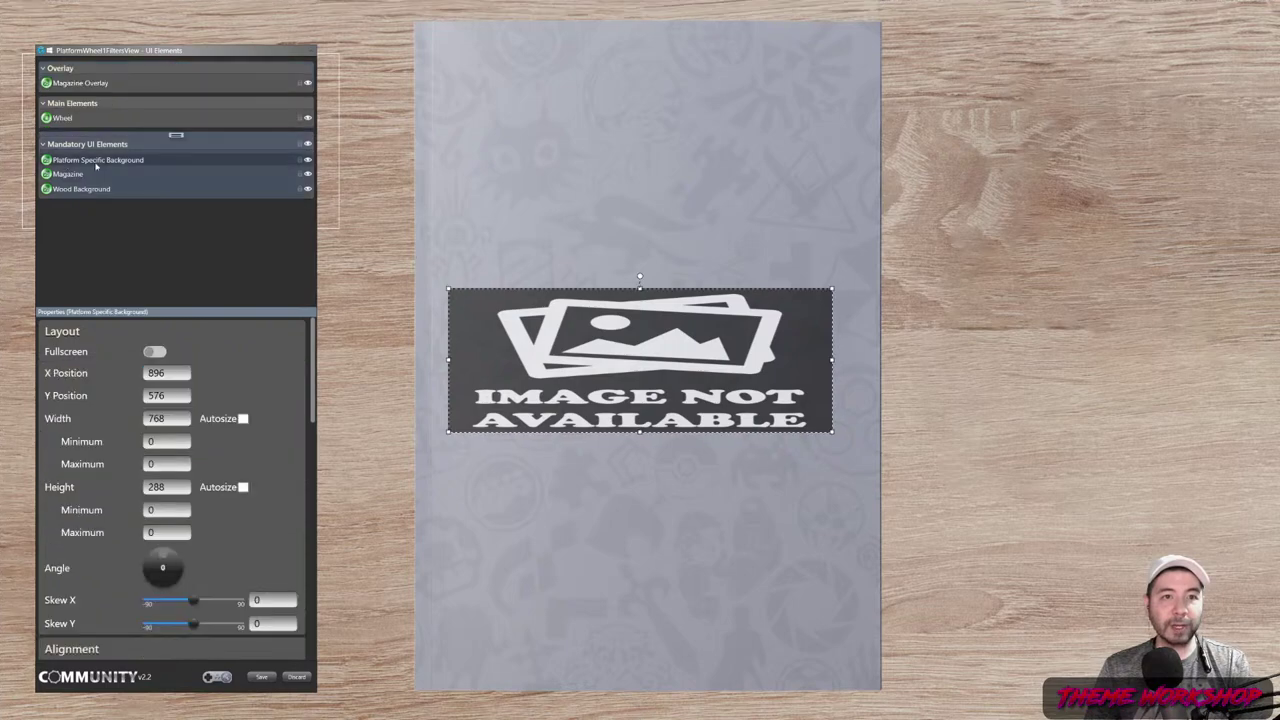
{"action": "left_click_drag", "start_coordinate": [448, 289], "coordinate": [415, 20]}
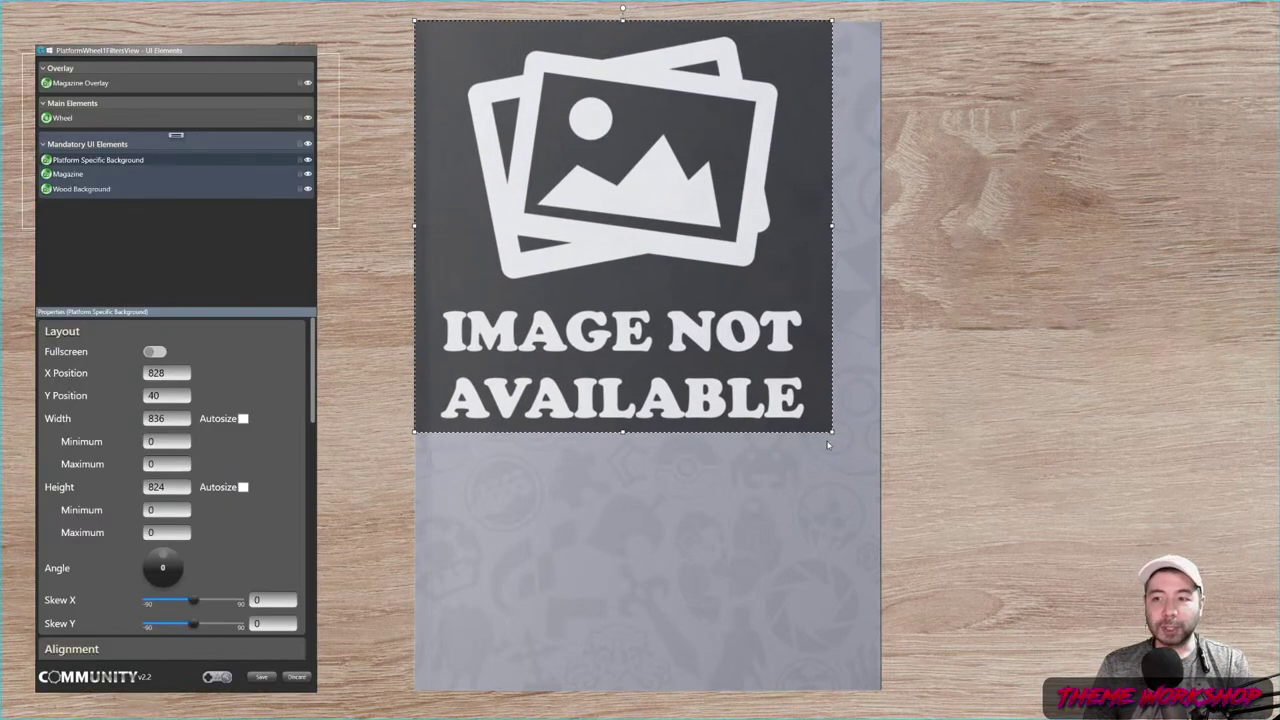
{"action": "left_click_drag", "start_coordinate": [829, 436], "coordinate": [880, 690]}
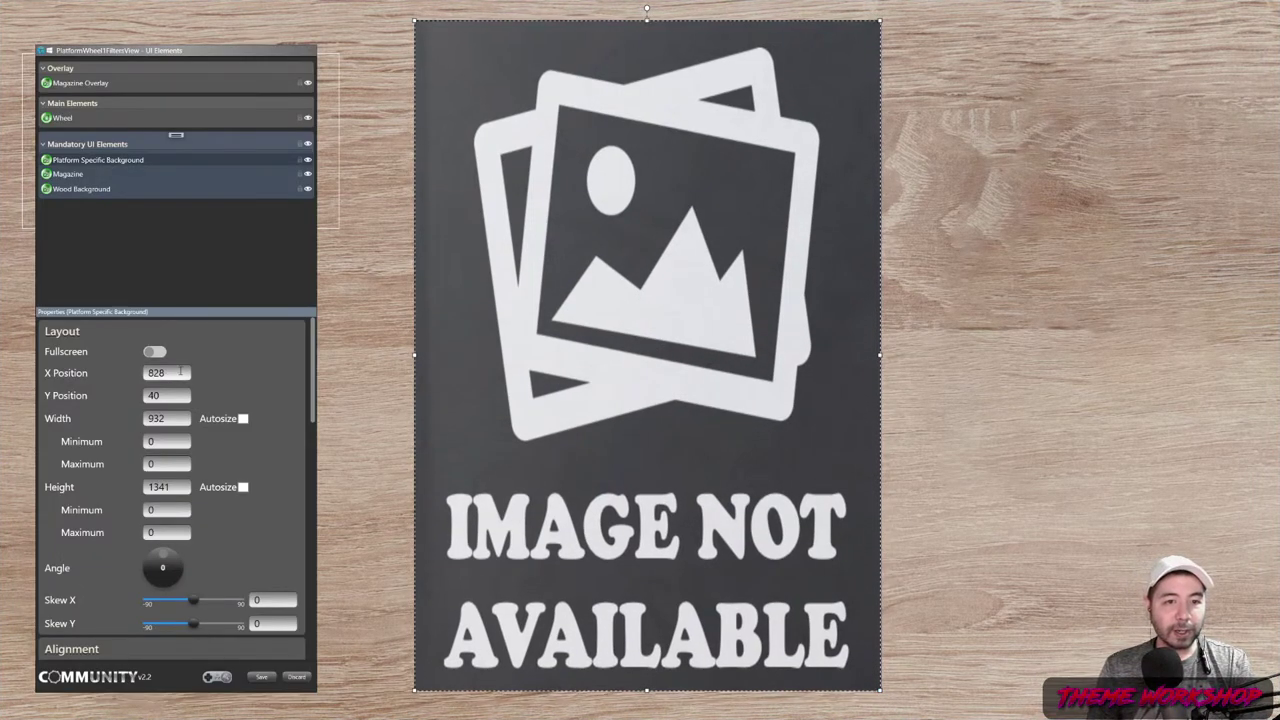
- Set the Platform Specific Background's Y position to 42.67 and its height to 1338.67
{"action": "left_click", "coordinate": [176, 372]}
{"action": "key", "text": "Tab"}
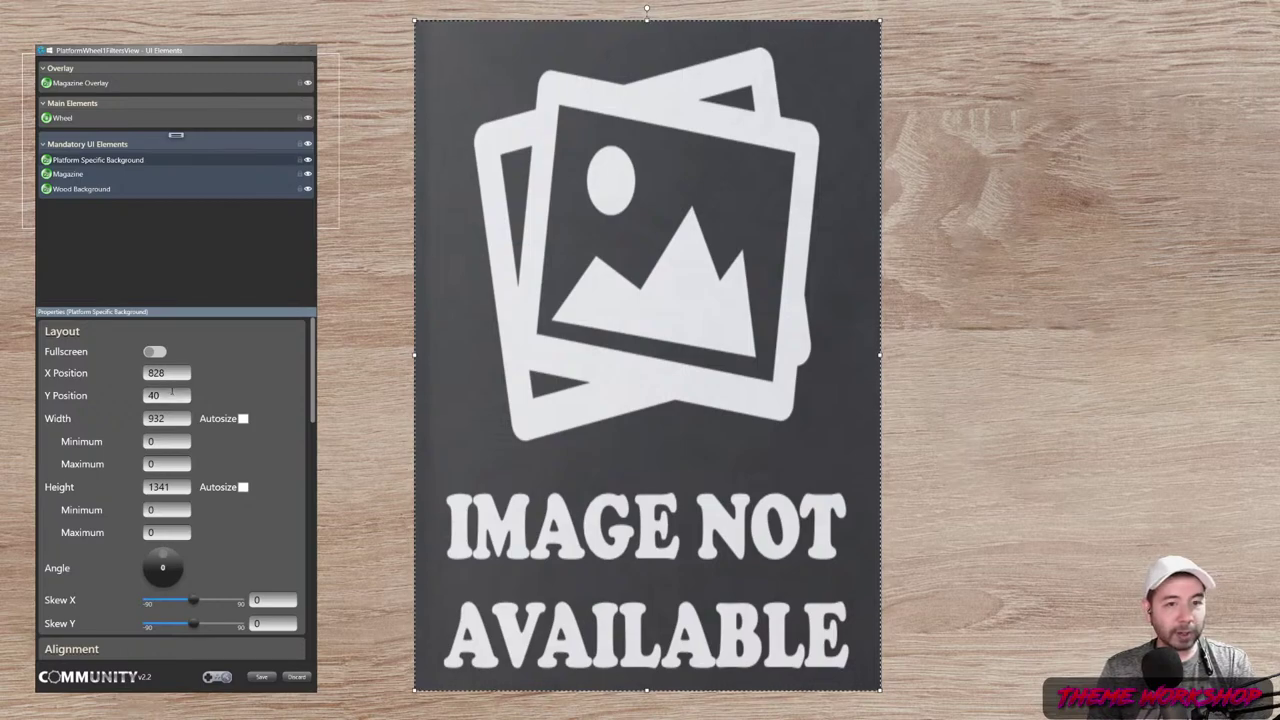
{"action": "type", "text": "42"}
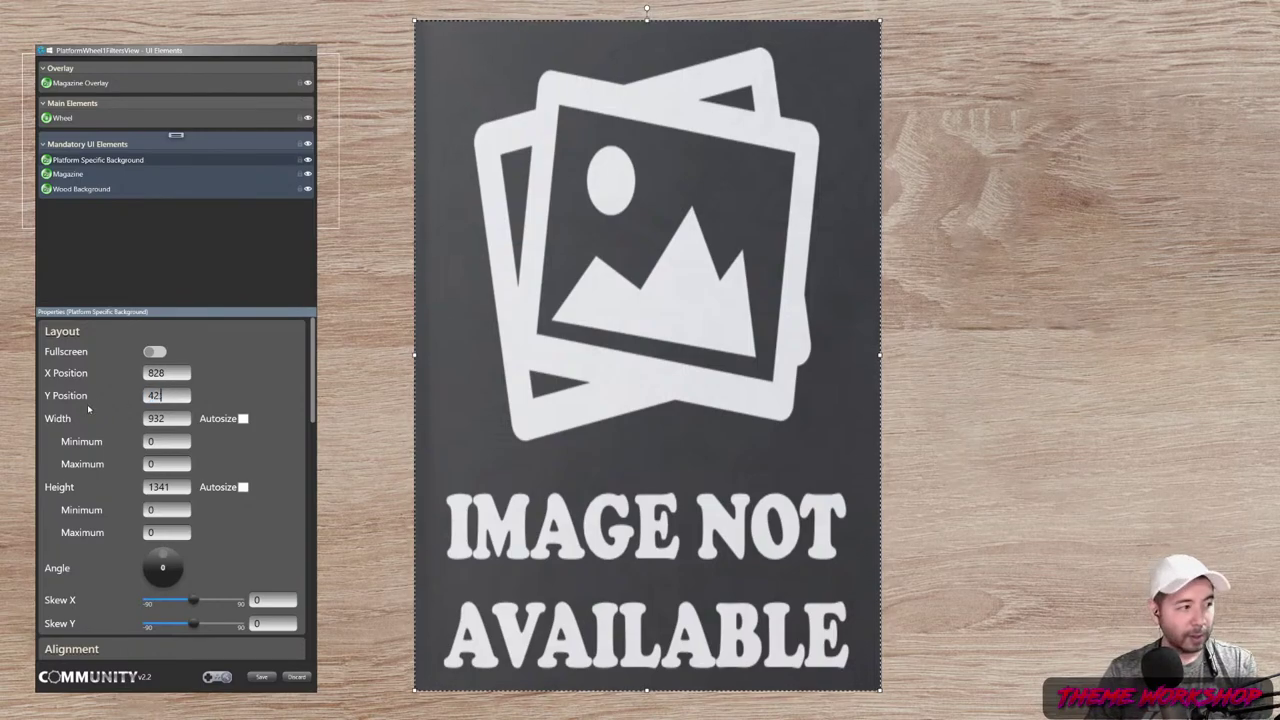
{"action": "type", "text": ".67"}
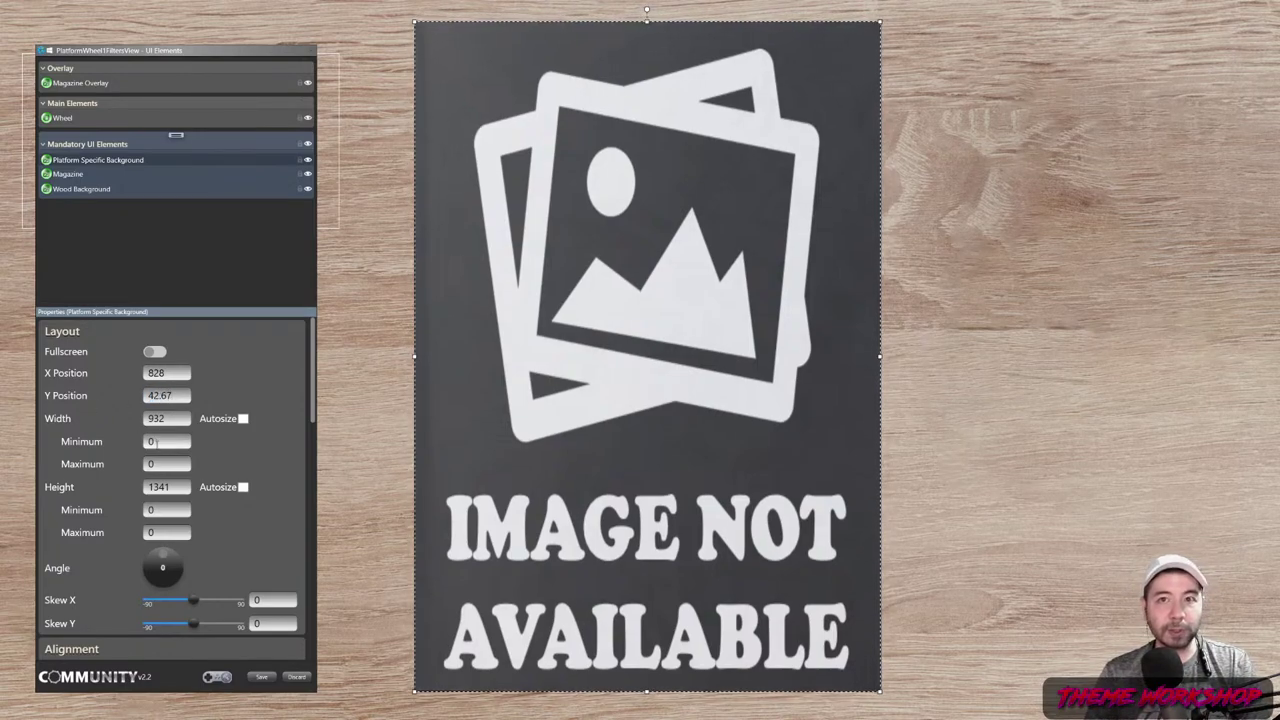
{"action": "key", "text": "Tab"}
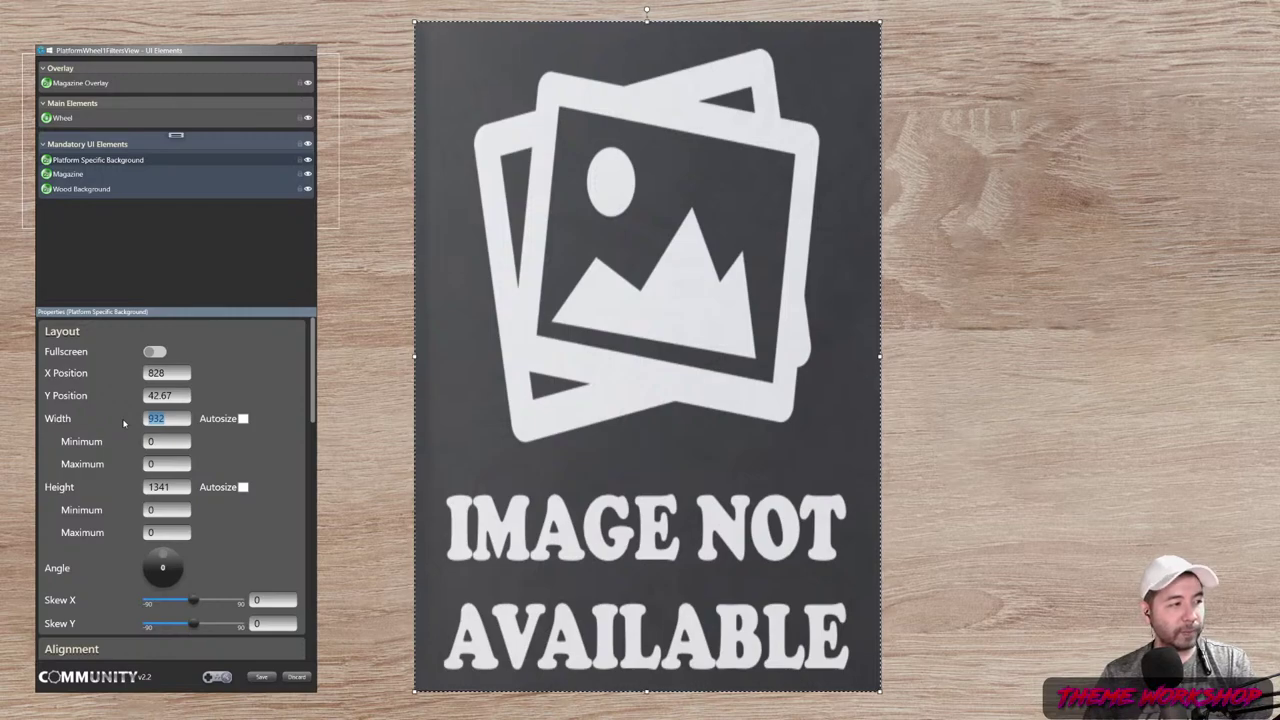
{"action": "key", "text": "Tab"}
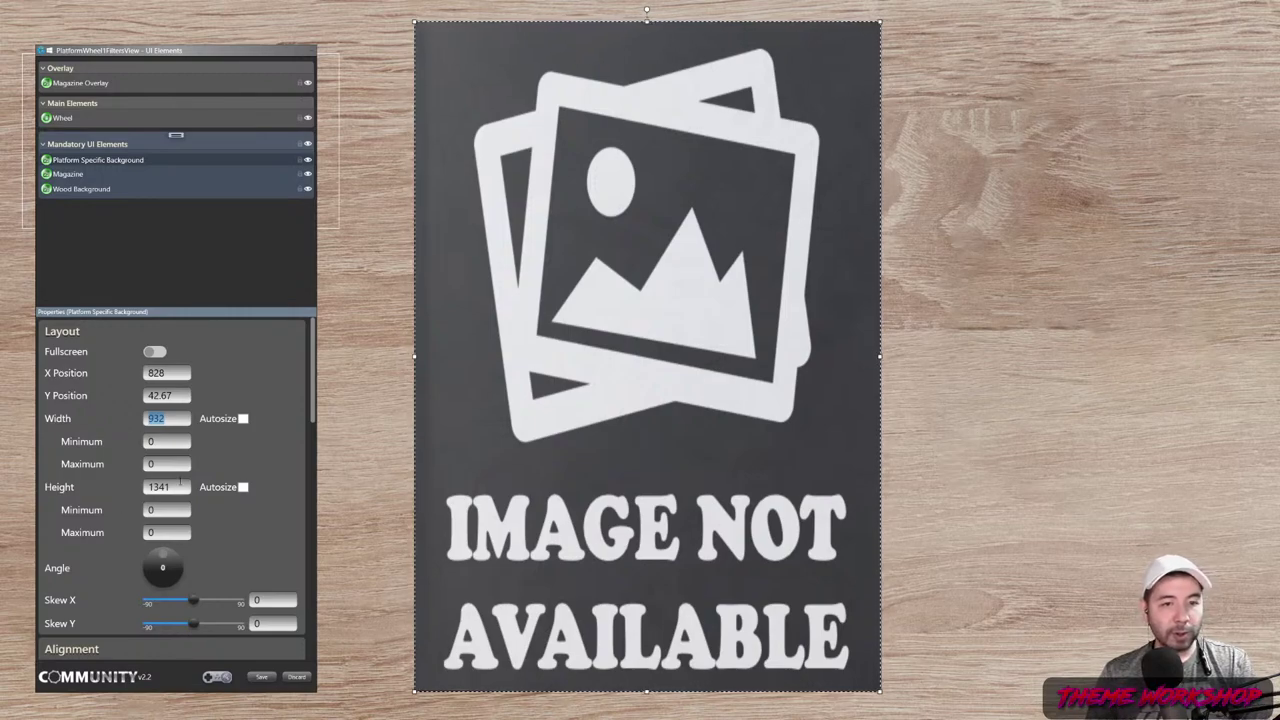
{"action": "type", "text": "1338.6"}
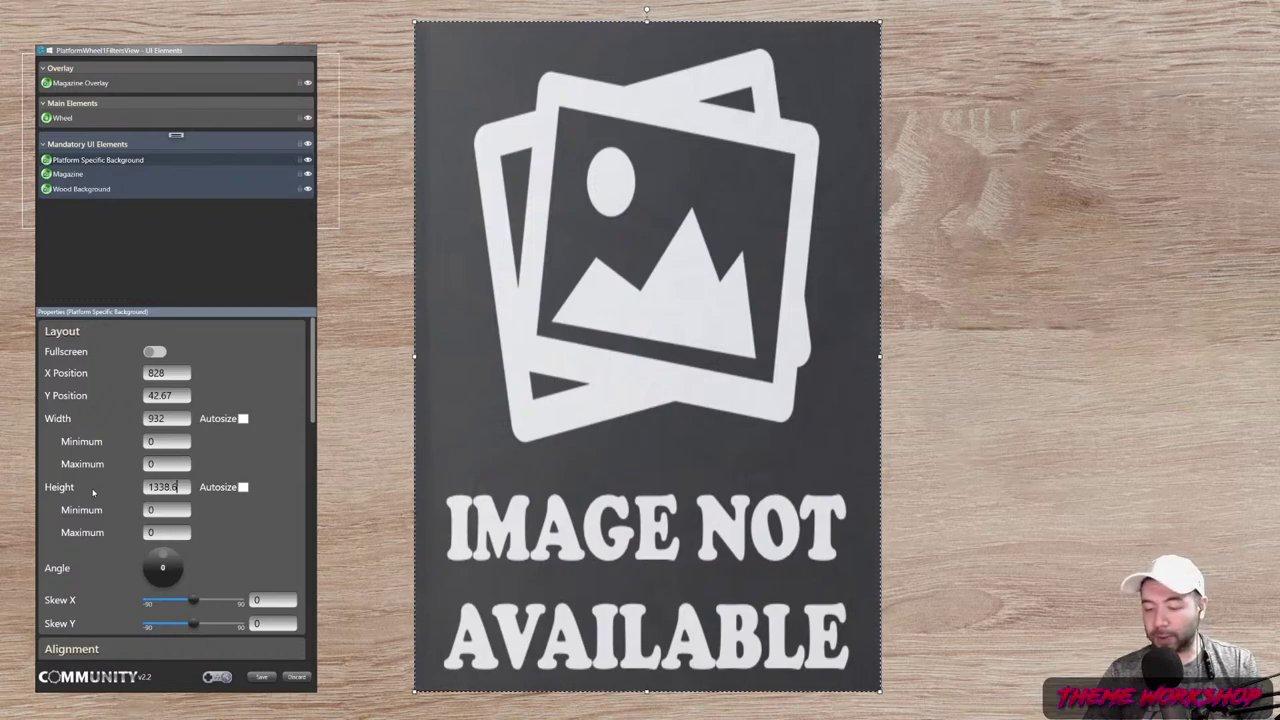
{"action": "type", "text": "7"}
{"action": "key", "text": "Return"}
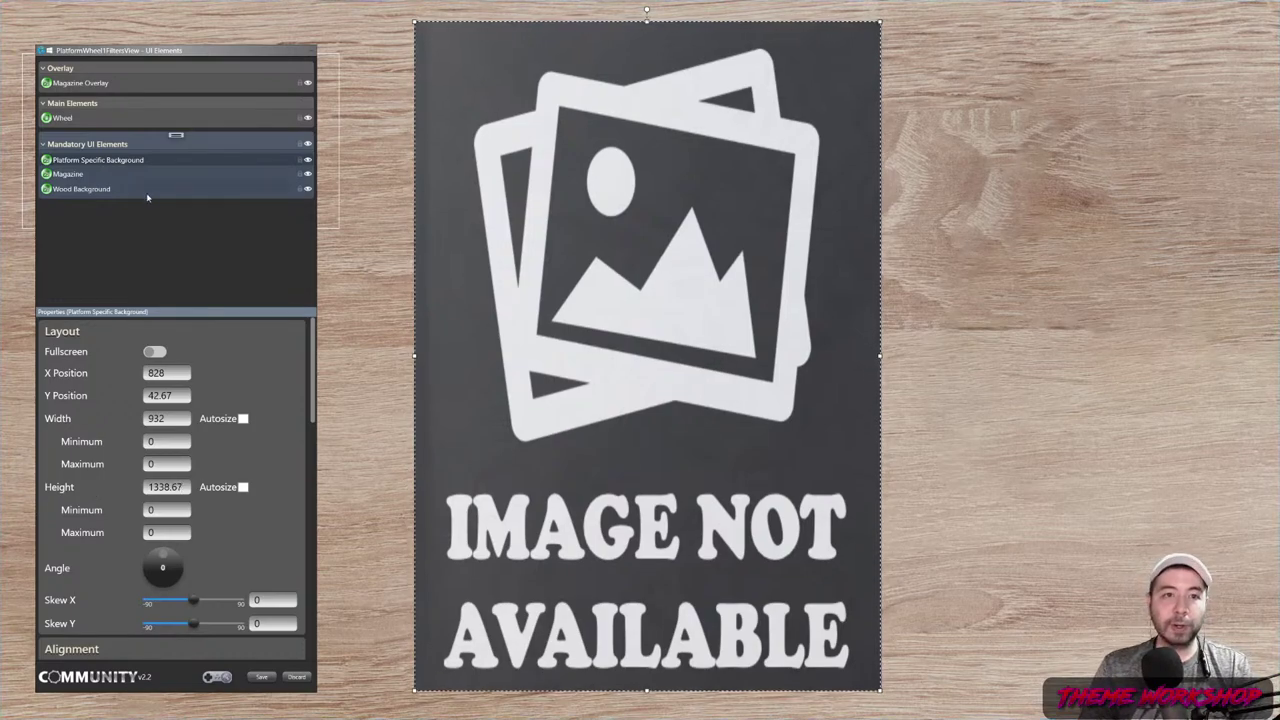
- Make the Platform Specific Background display a Metadata image, using Platform as metadata image and Backgrounds as image folder
{"action": "scroll", "coordinate": [303, 421], "scroll_direction": "down", "scroll_amount": 10}
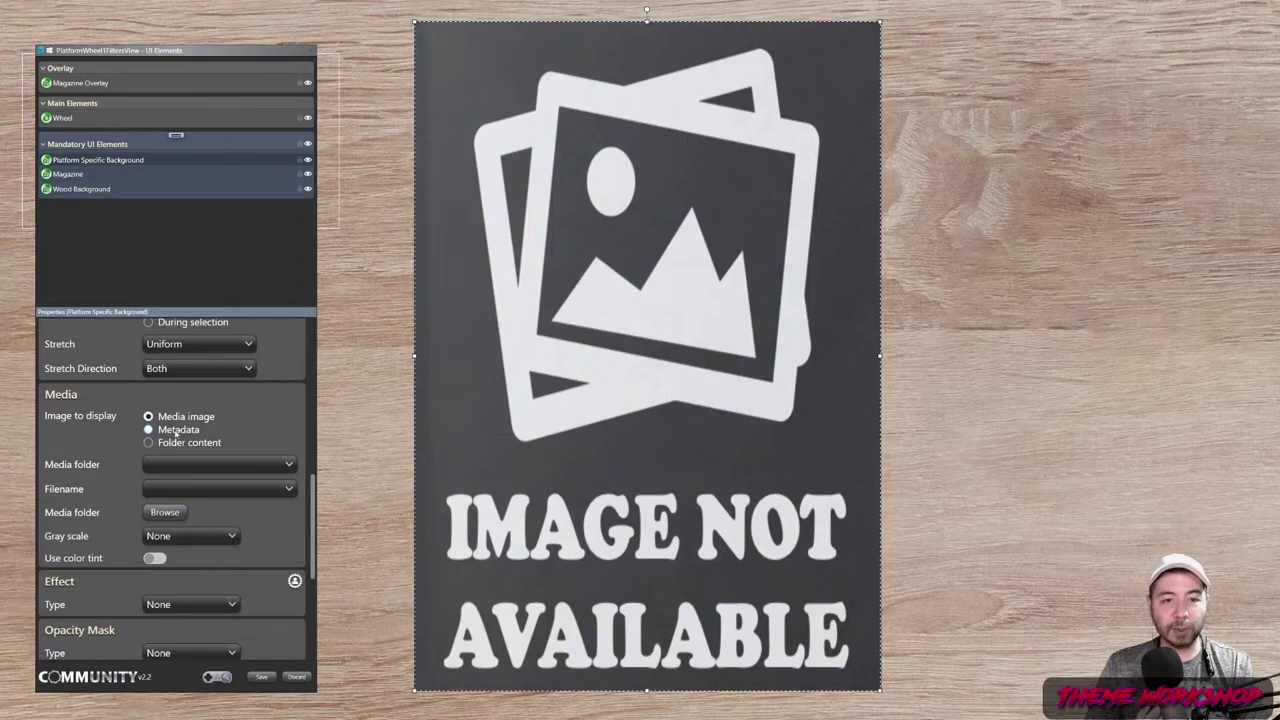
{"action": "left_click", "coordinate": [150, 429]}
{"action": "left_click", "coordinate": [292, 462]}
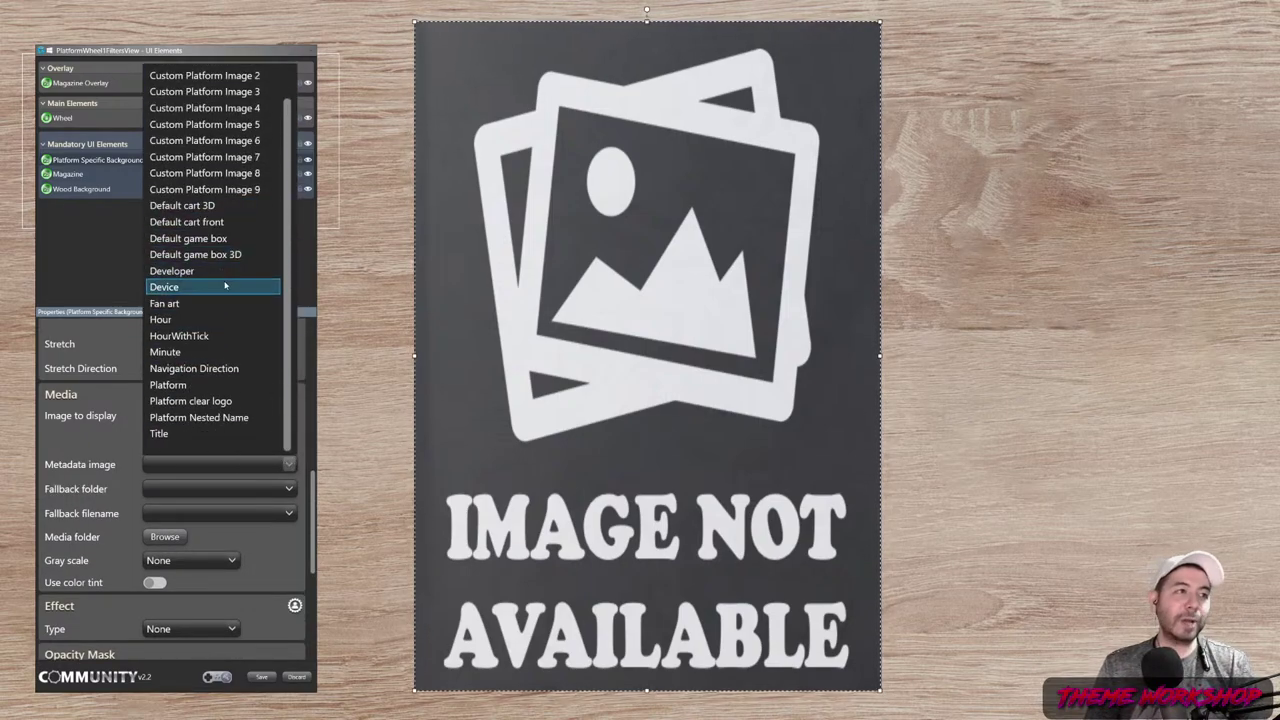
{"action": "left_click", "coordinate": [311, 416]}
{"action": "left_click", "coordinate": [268, 463]}
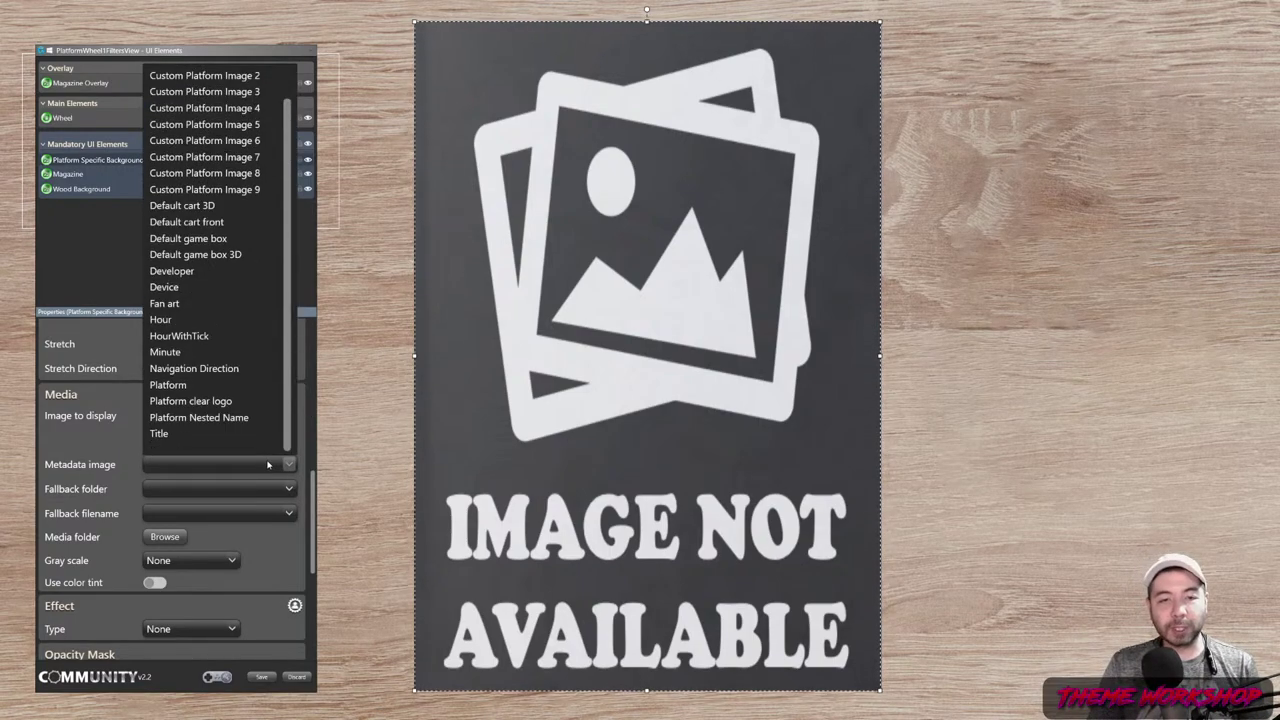
{"action": "left_click", "coordinate": [183, 386]}
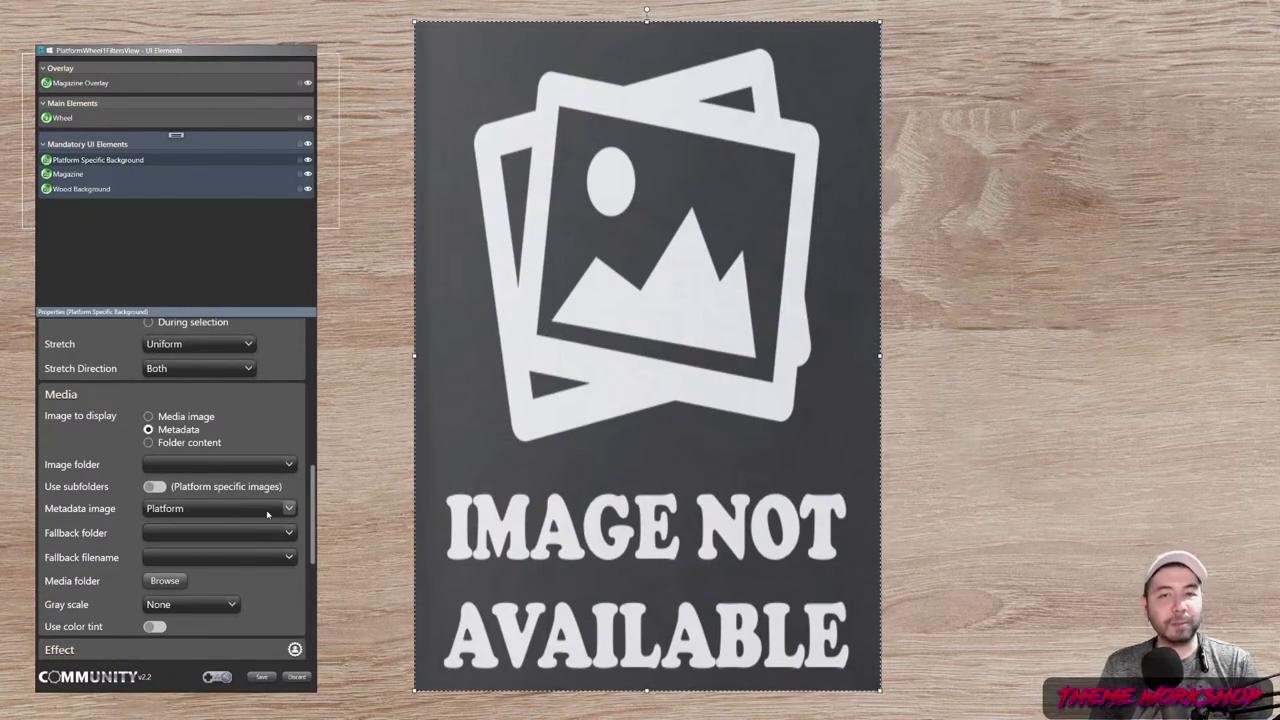
{"action": "left_click", "coordinate": [165, 463]}
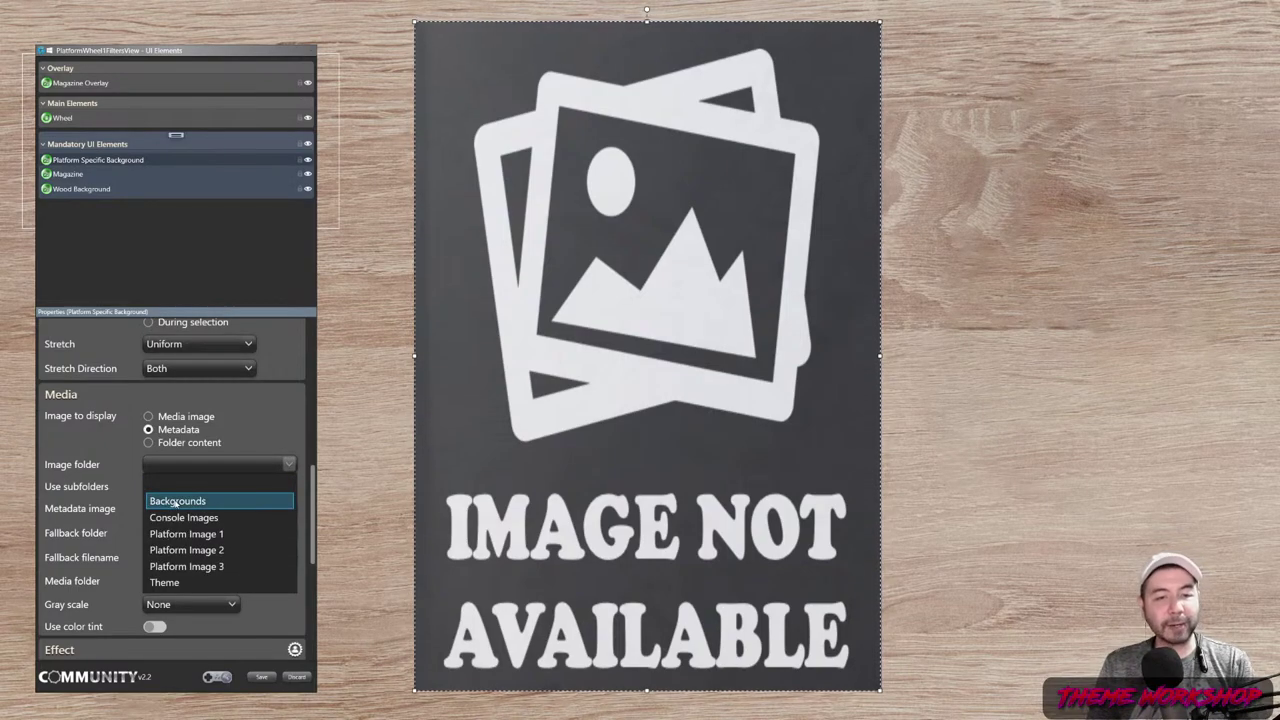
{"action": "left_click", "coordinate": [176, 501]}
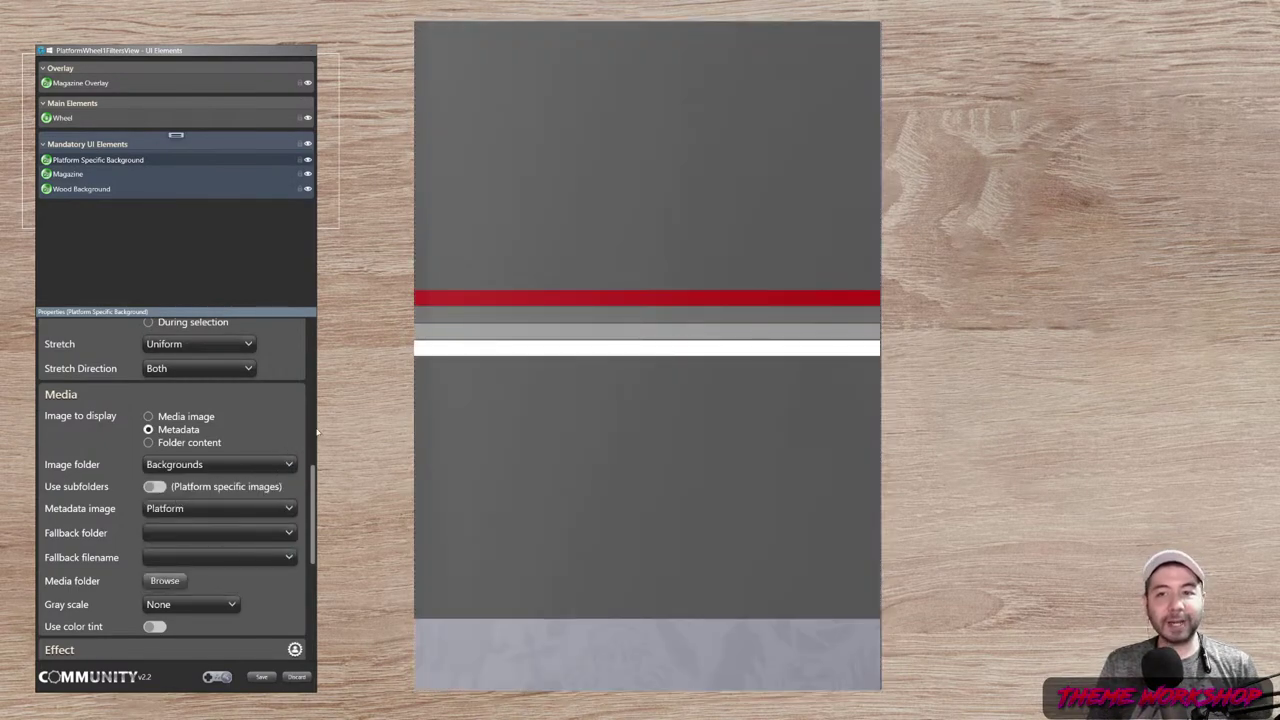
{"action": "left_click", "coordinate": [435, 416]}
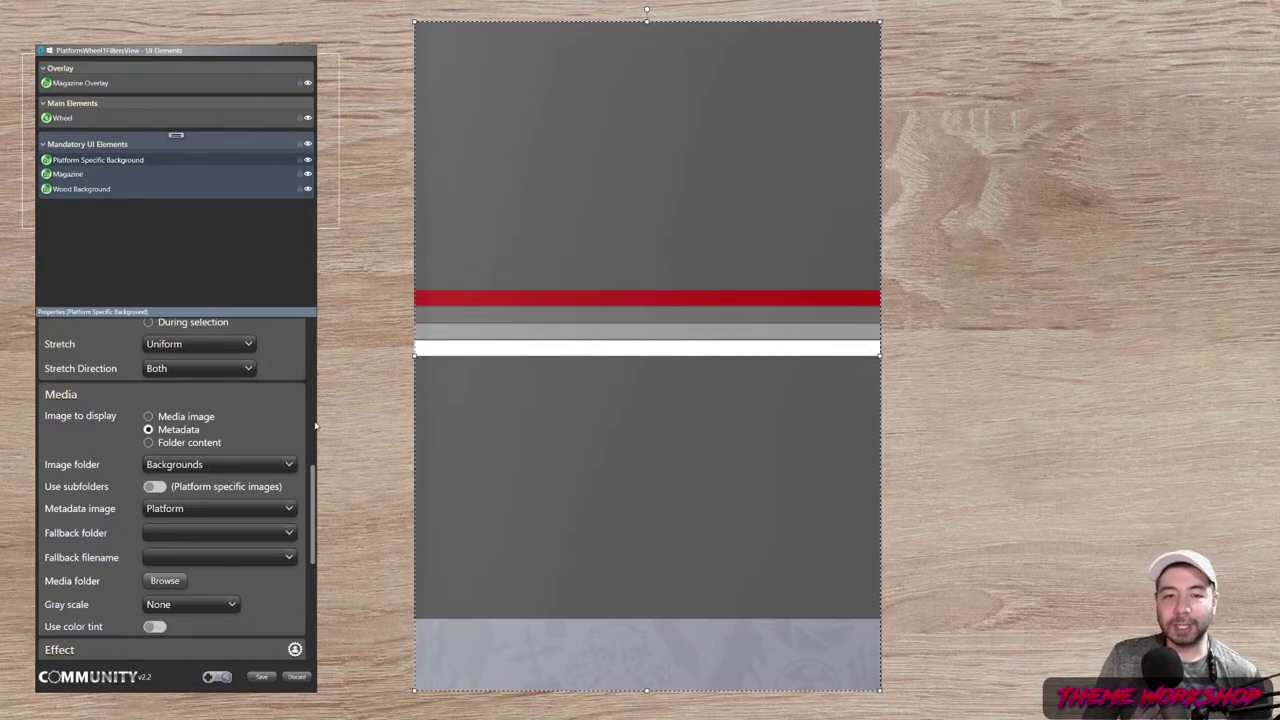
- Switch to File Explorer and examine the Backgrounds folder, selecting Nintendo Entertainment System.png to check how the platform images are named
{"action": "key", "text": "alt+Tab"}
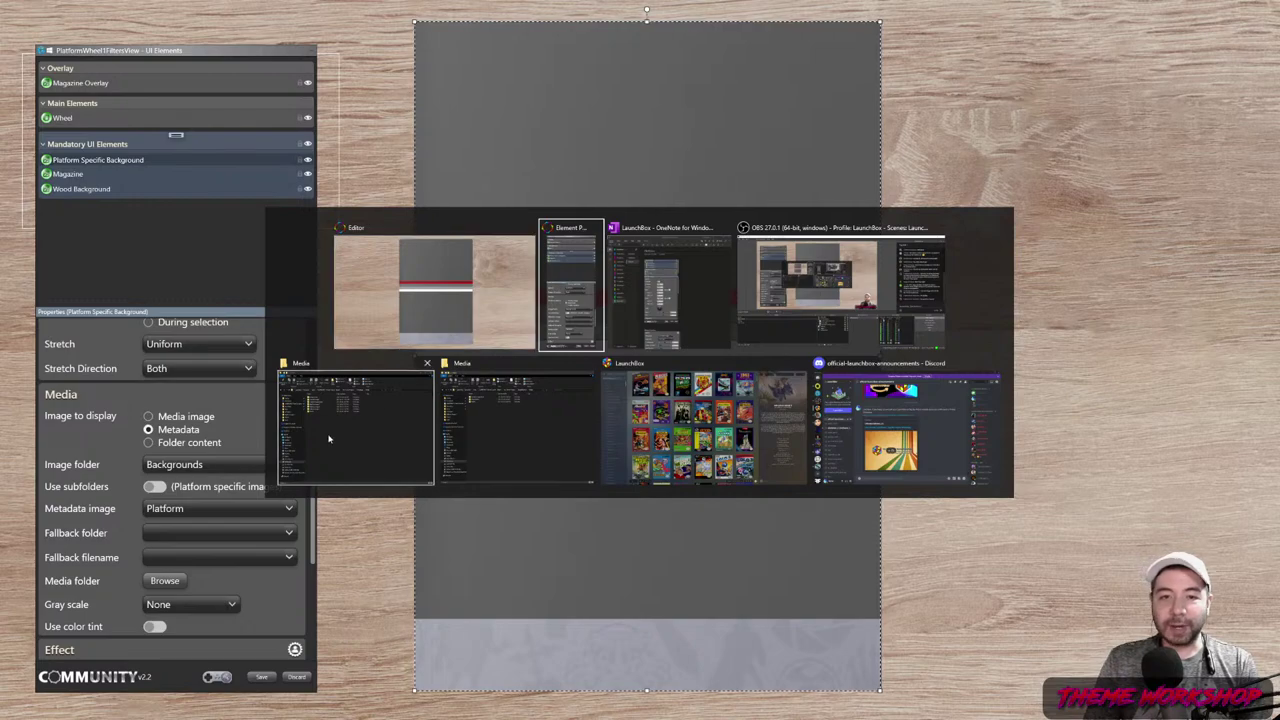
{"action": "left_click", "coordinate": [330, 437]}
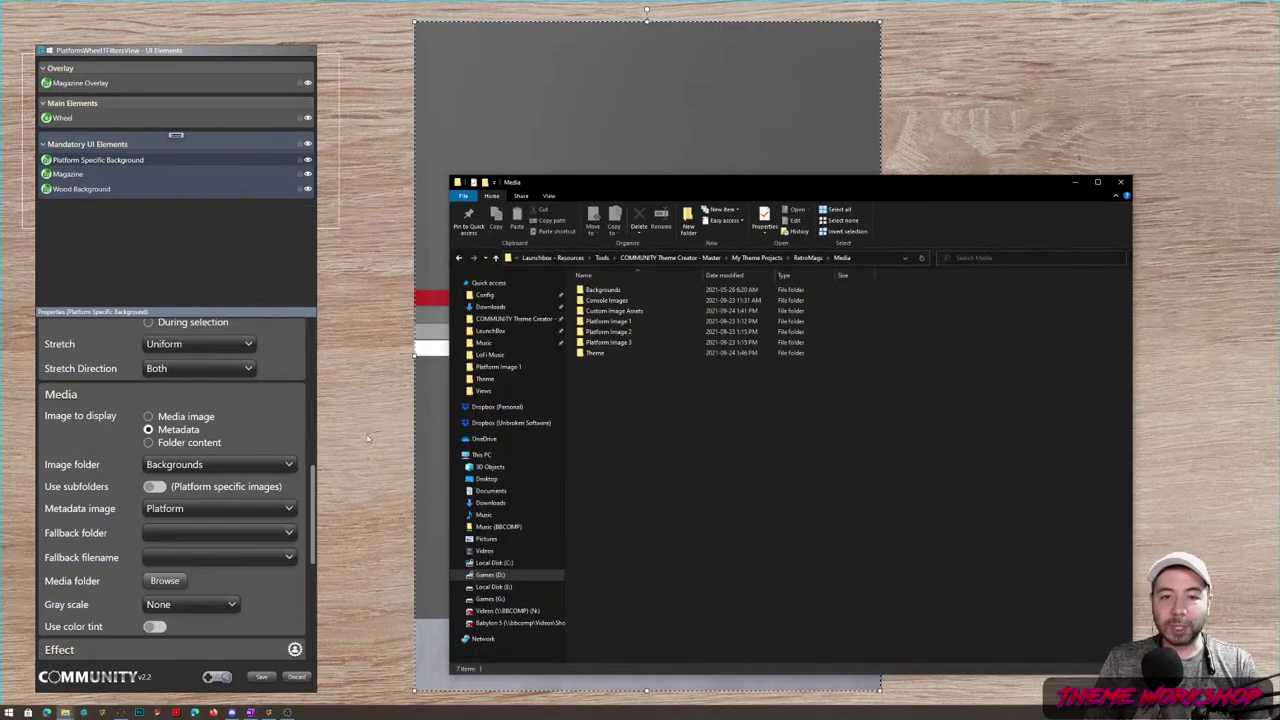
{"action": "double_click", "coordinate": [628, 290]}
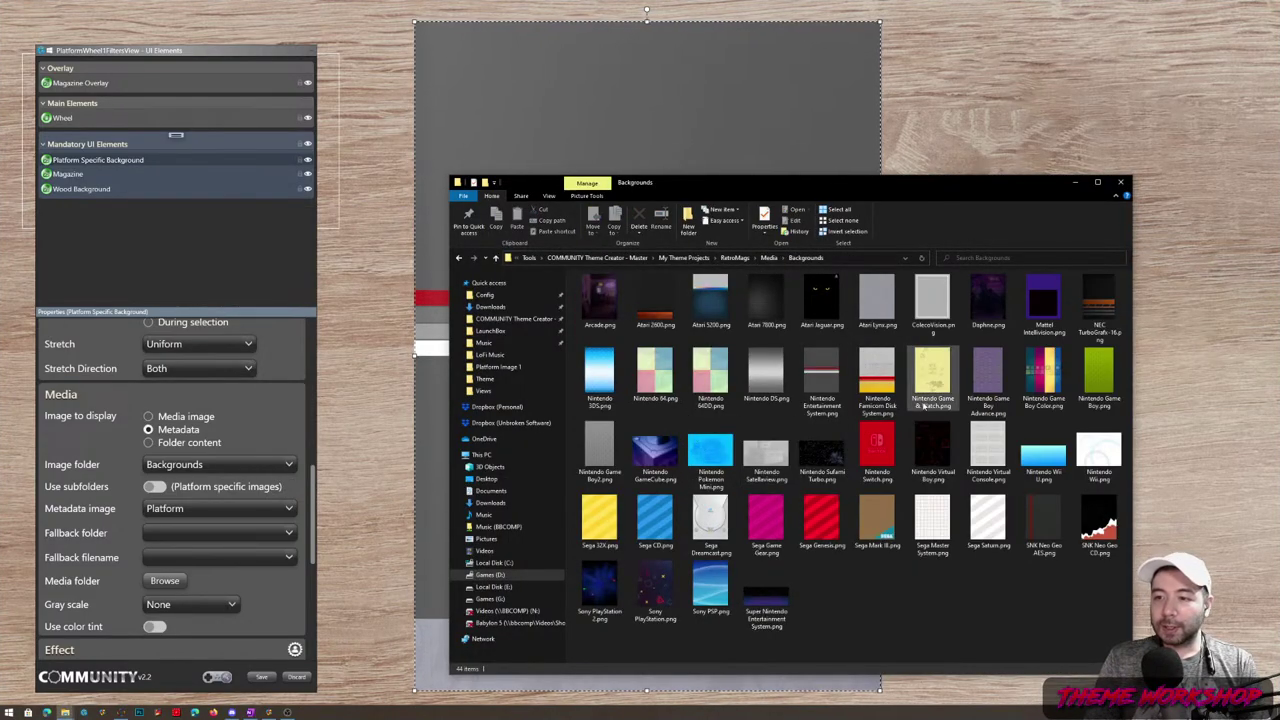
{"action": "left_click", "coordinate": [822, 397]}
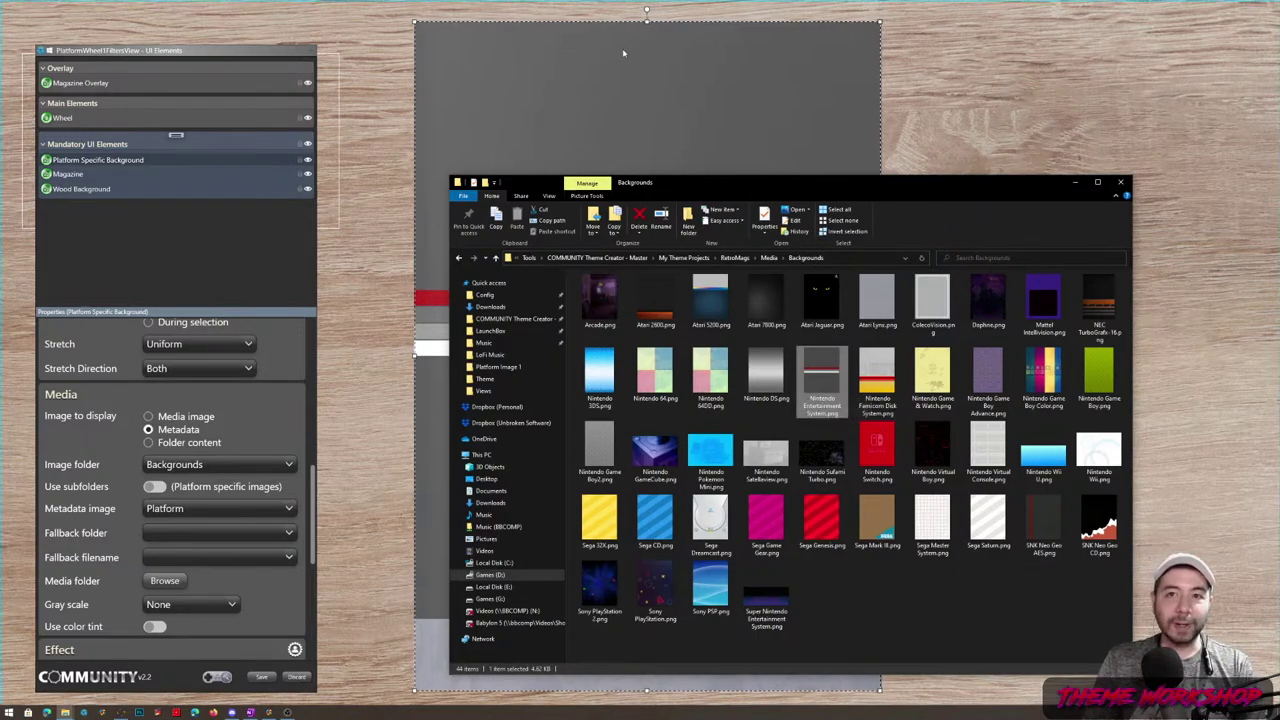
- Return to the theme editor and set the Platform Specific Background's stretch to Fill
{"action": "left_click", "coordinate": [1073, 183]}
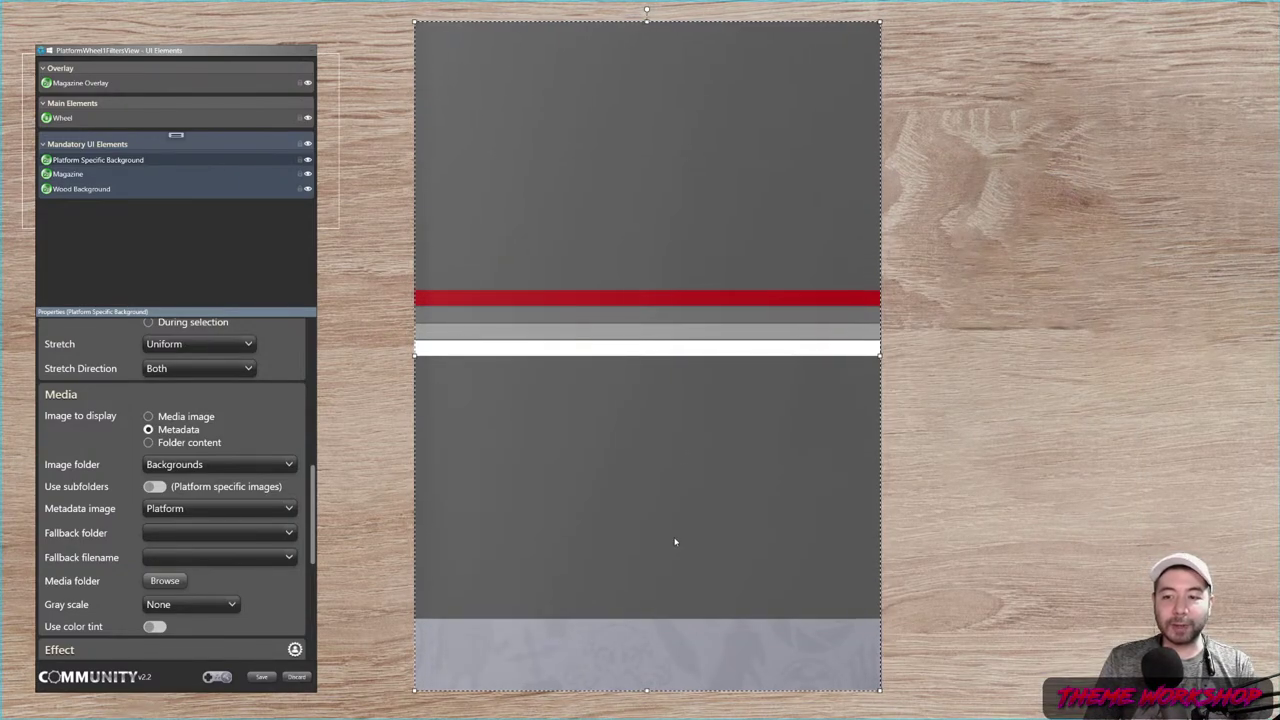
{"action": "scroll", "coordinate": [289, 506], "scroll_direction": "up", "scroll_amount": 10}
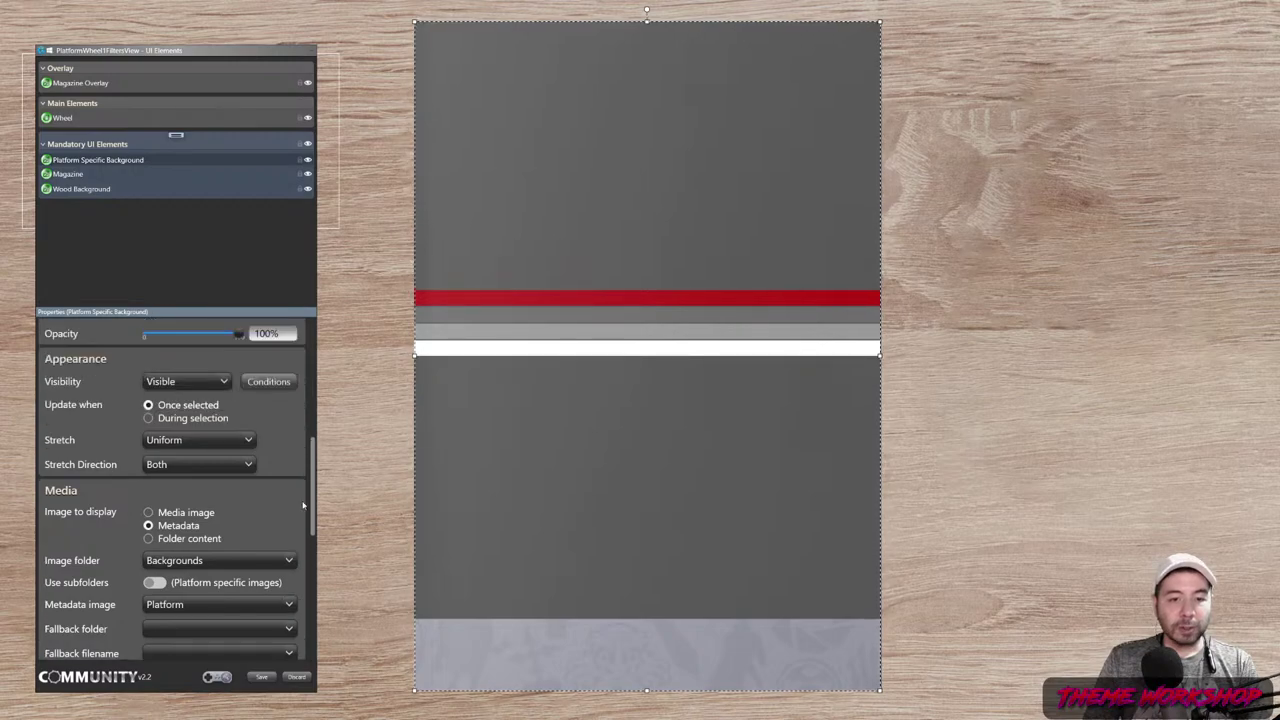
{"action": "scroll", "coordinate": [297, 492], "scroll_direction": "down", "scroll_amount": 10}
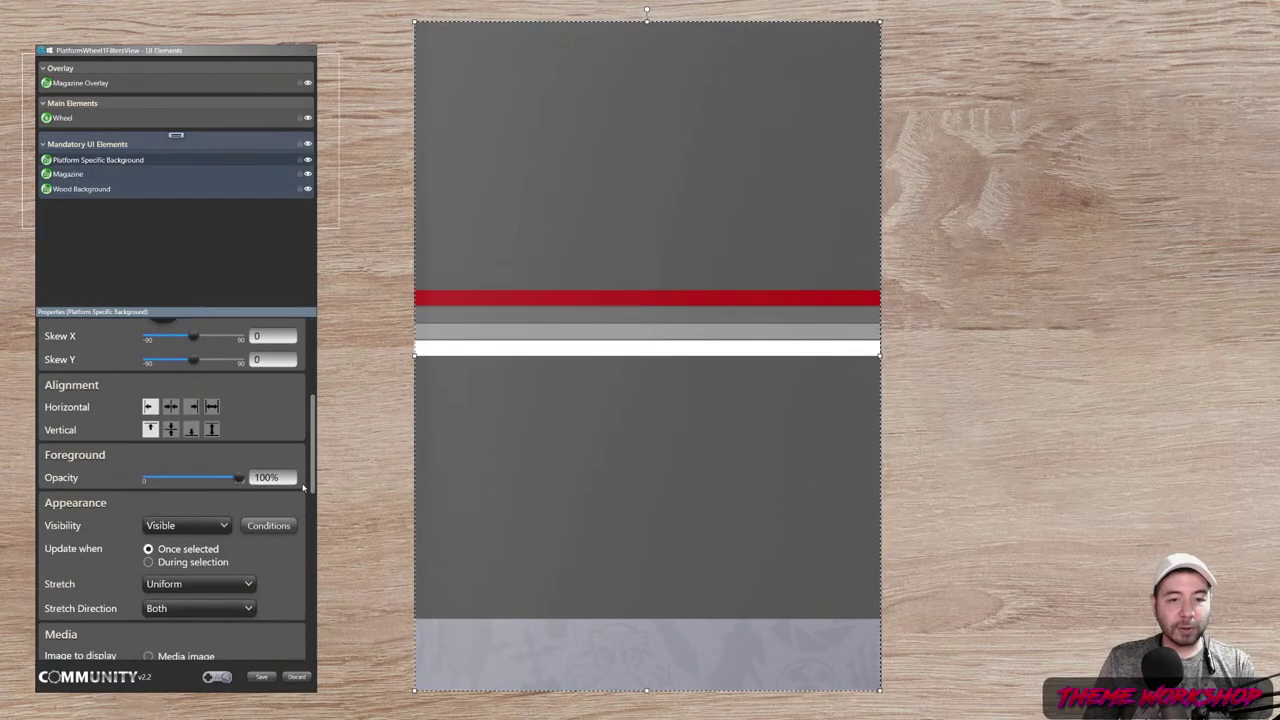
{"action": "scroll", "coordinate": [296, 494], "scroll_direction": "up", "scroll_amount": 1}
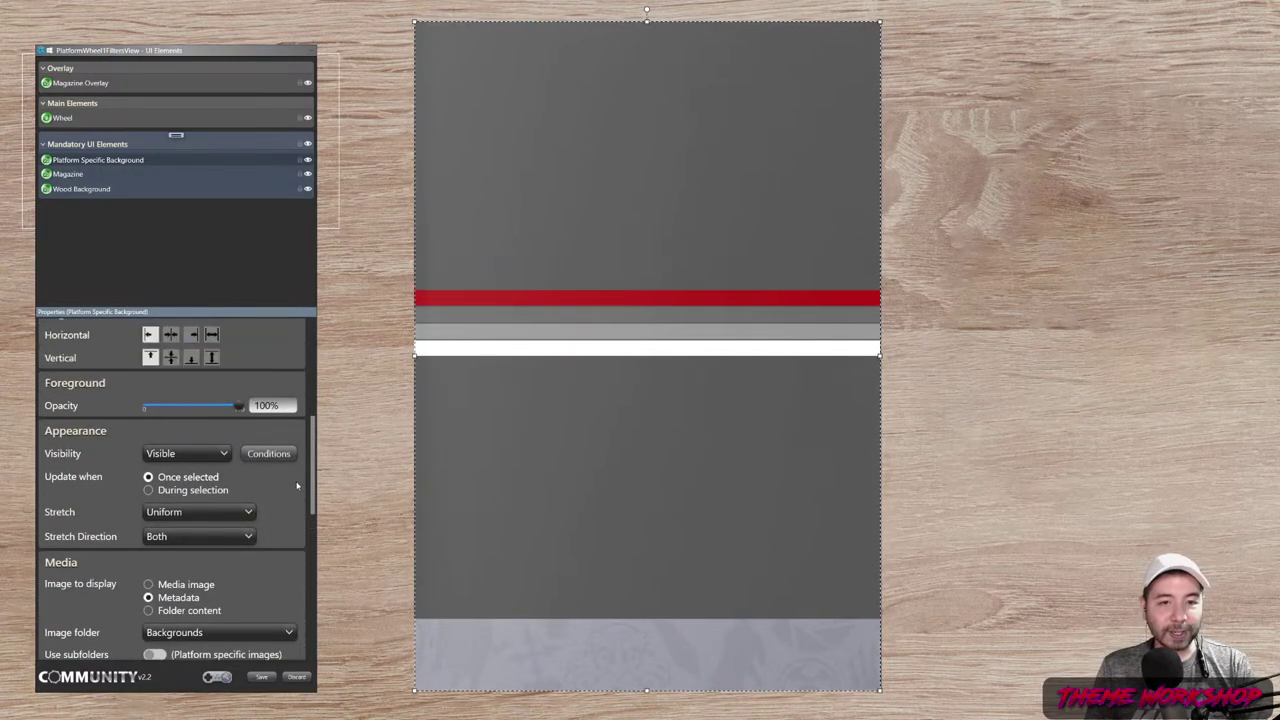
{"action": "left_click", "coordinate": [200, 536]}
{"action": "left_click", "coordinate": [179, 512]}
{"action": "left_click", "coordinate": [156, 532]}
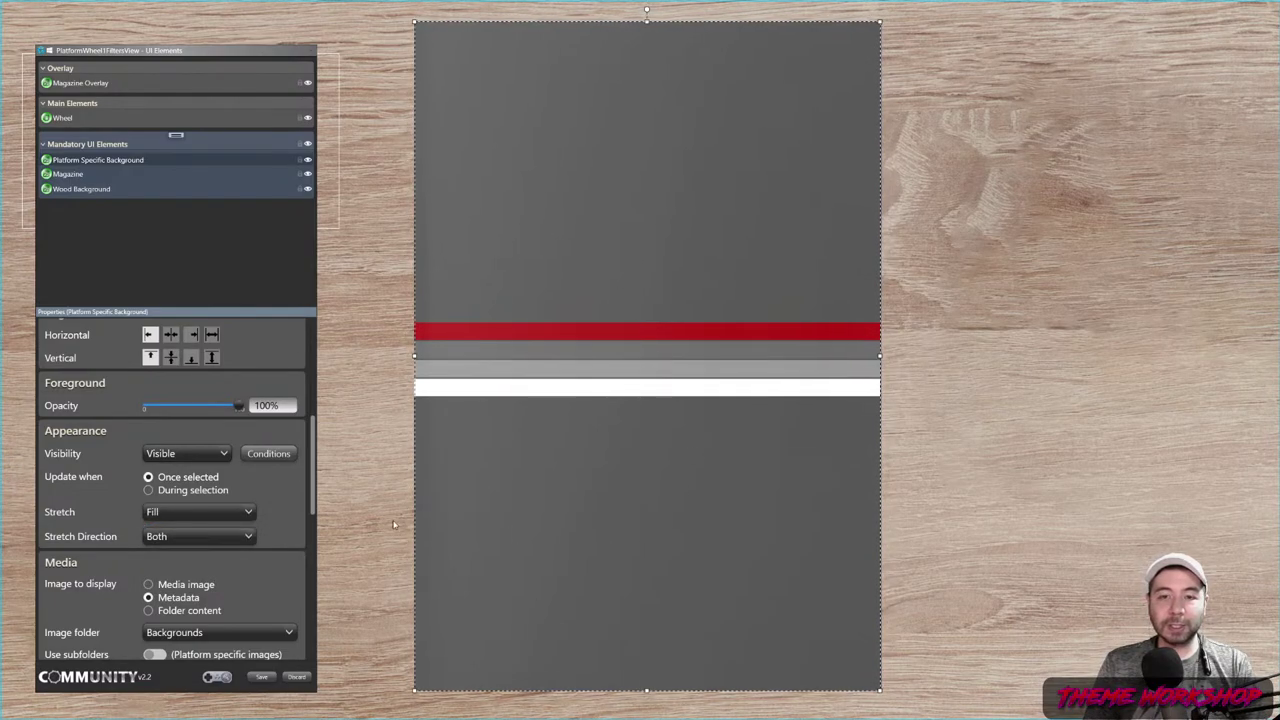
- Try opacities of 80% and 60% on the Platform Specific Background
{"action": "scroll", "coordinate": [317, 479], "scroll_direction": "down", "scroll_amount": 3}
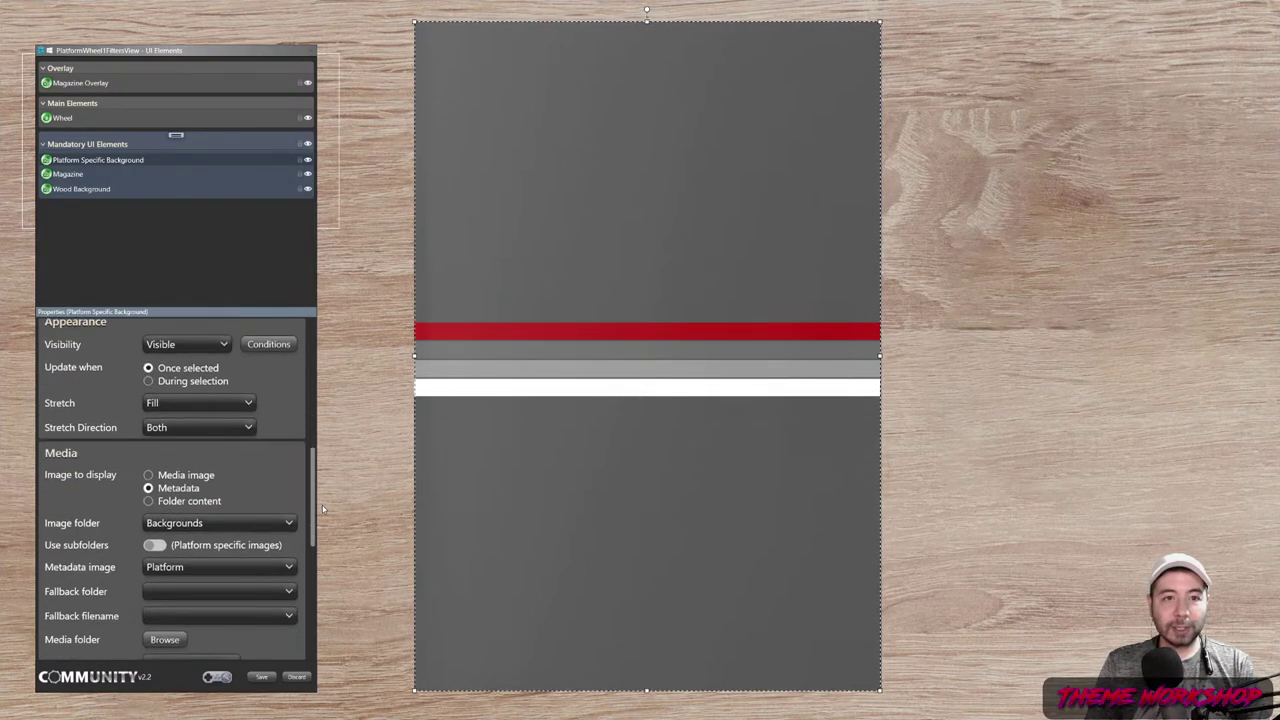
{"action": "scroll", "coordinate": [317, 542], "scroll_direction": "down", "scroll_amount": 3}
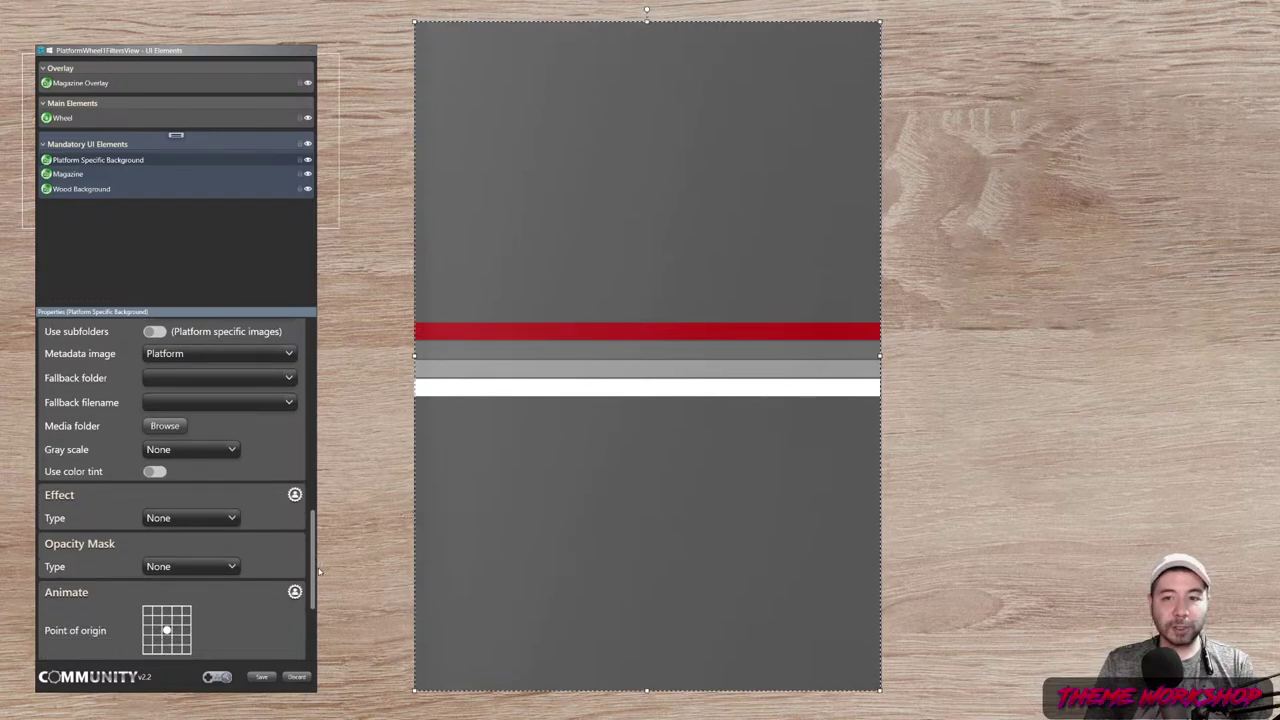
{"action": "scroll", "coordinate": [240, 521], "scroll_direction": "up", "scroll_amount": 8}
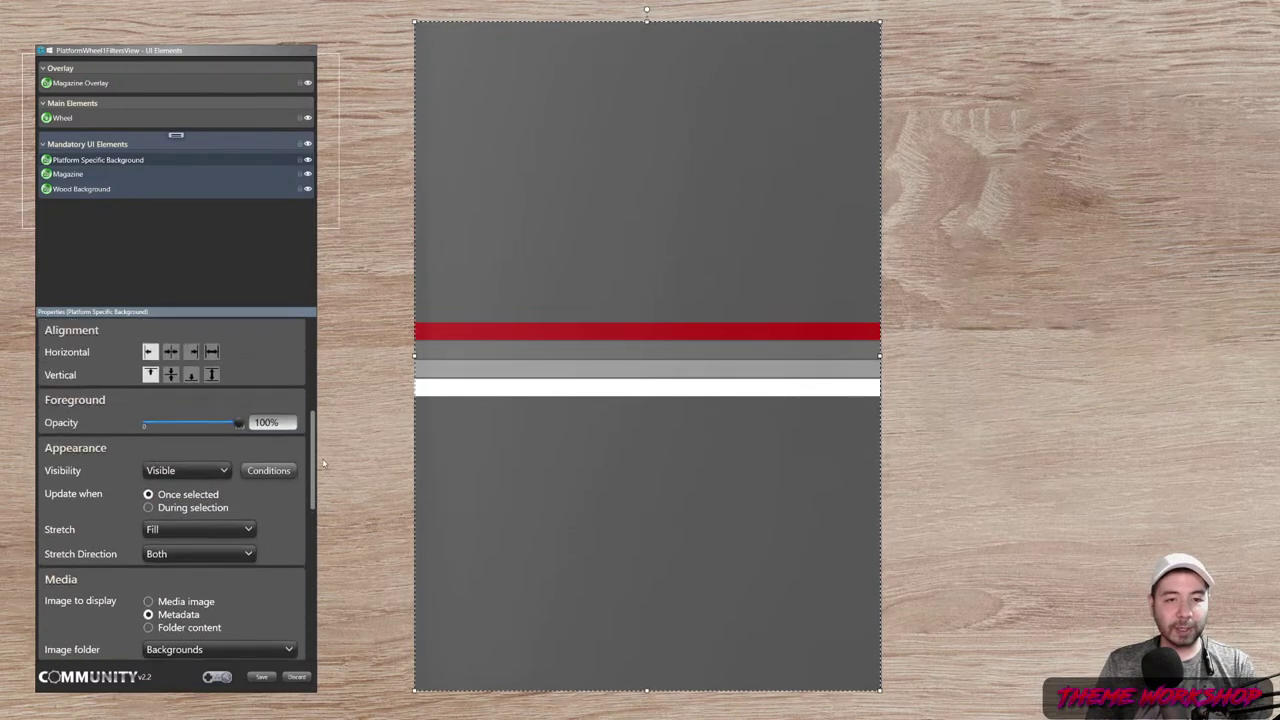
{"action": "left_click_drag", "start_coordinate": [240, 521], "coordinate": [230, 521]}
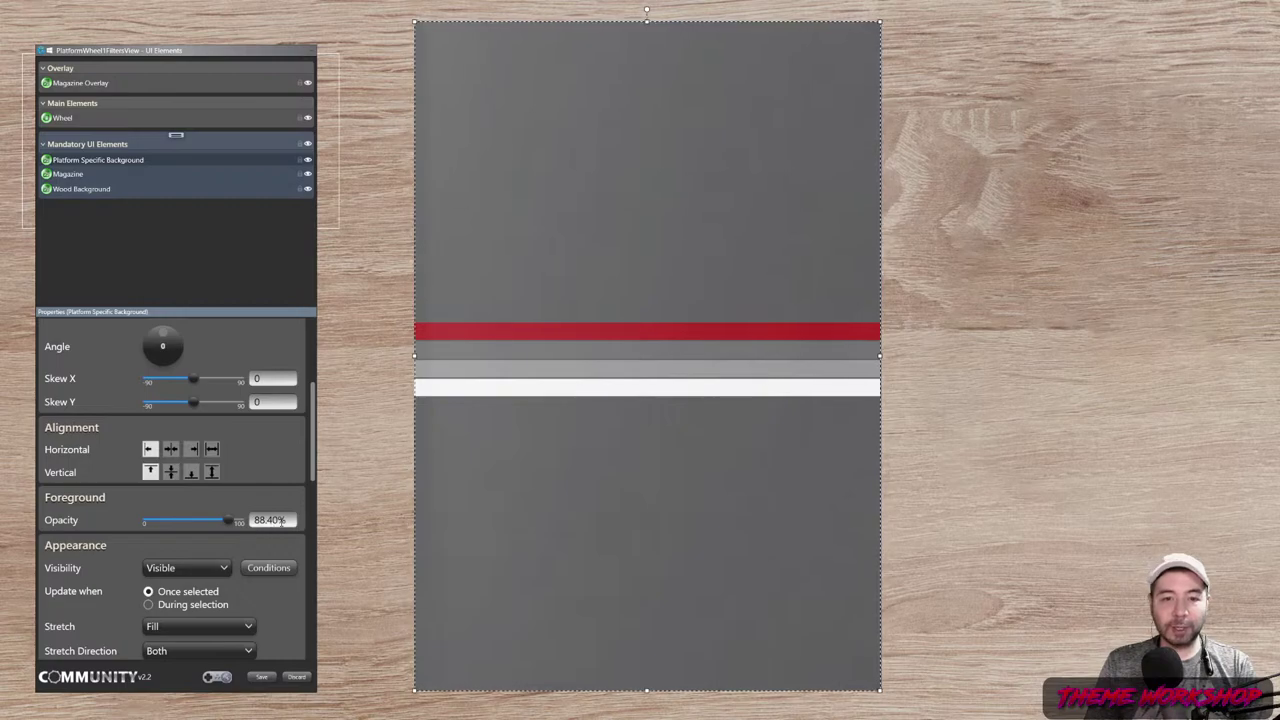
{"action": "type", "text": "80"}
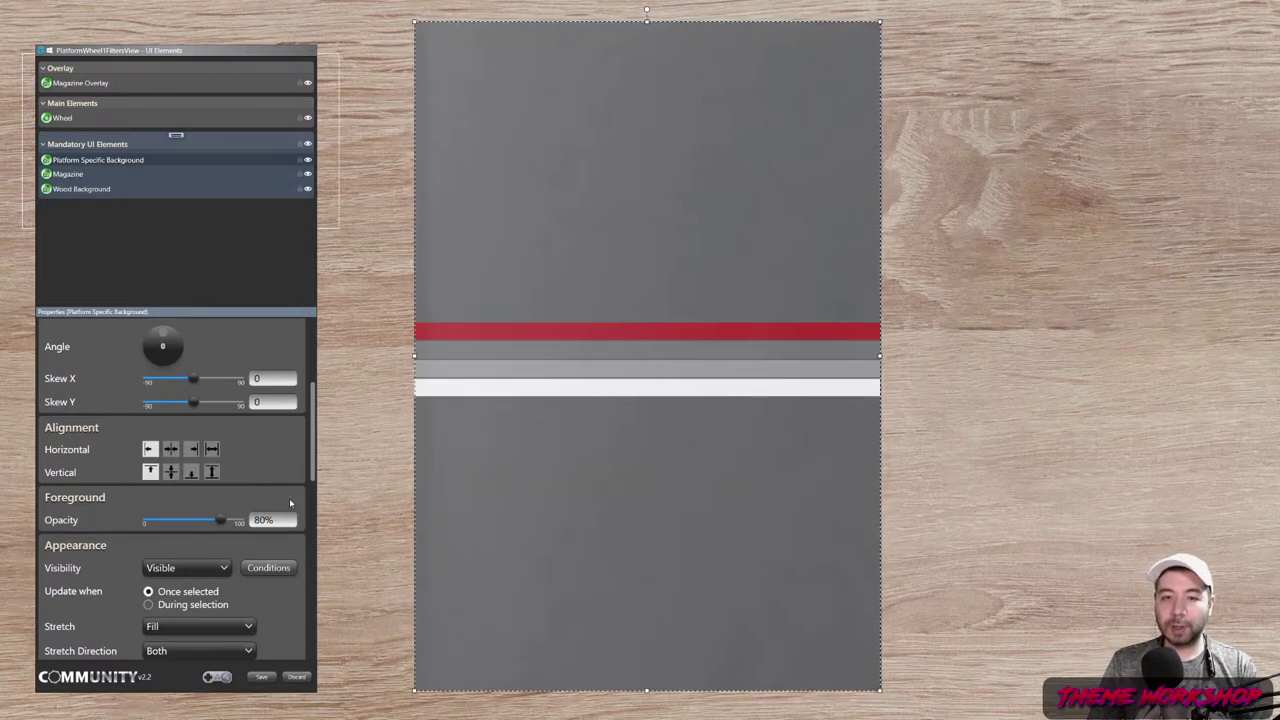
{"action": "key", "text": "Return"}
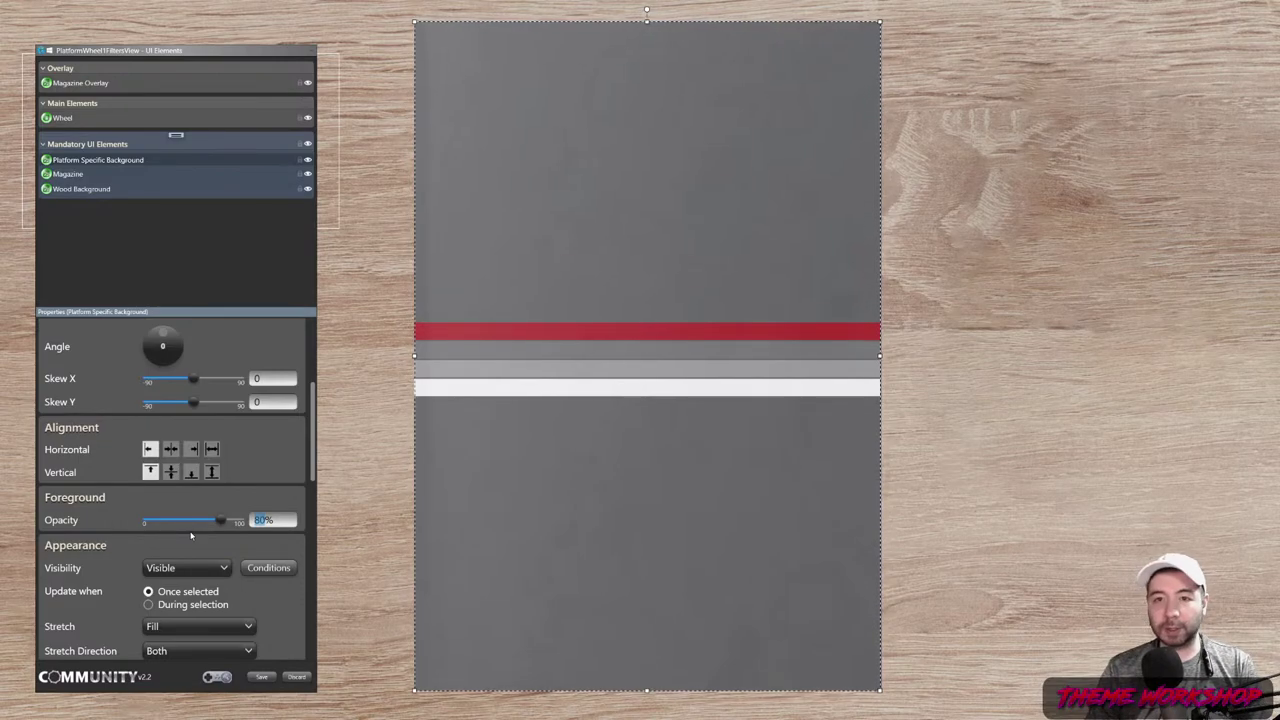
{"action": "type", "text": "60"}
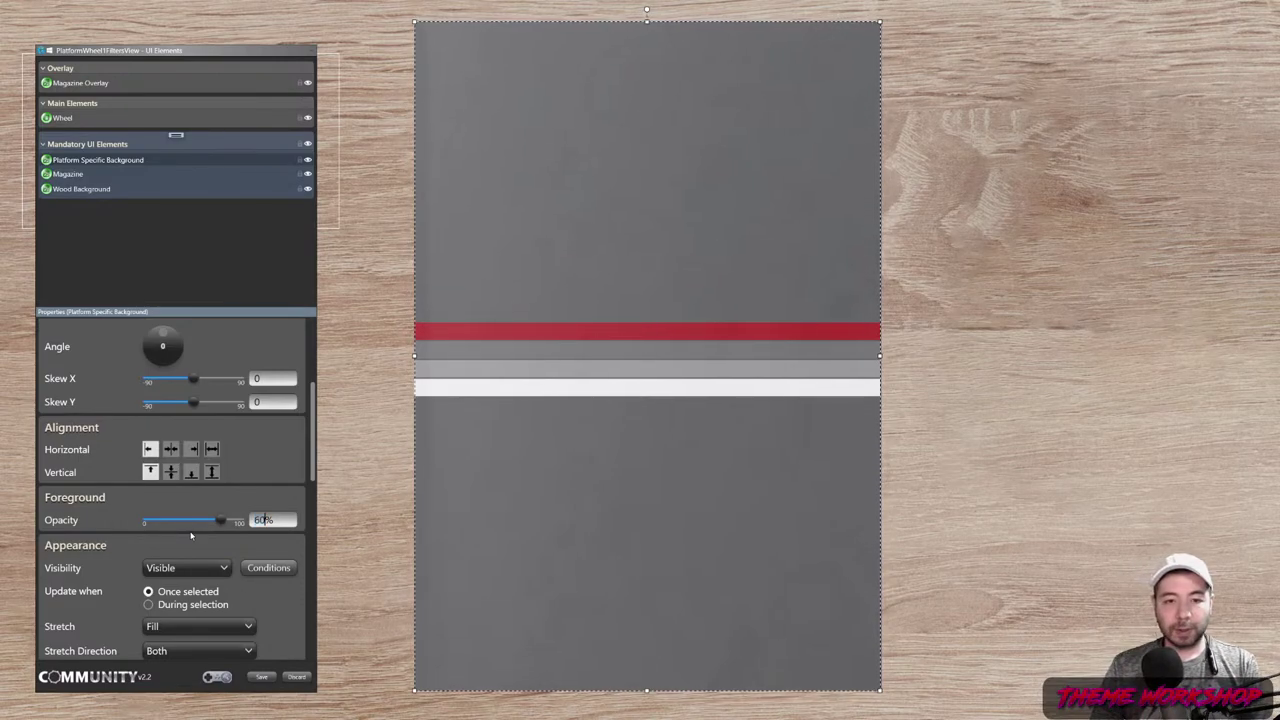
{"action": "key", "text": "Return"}
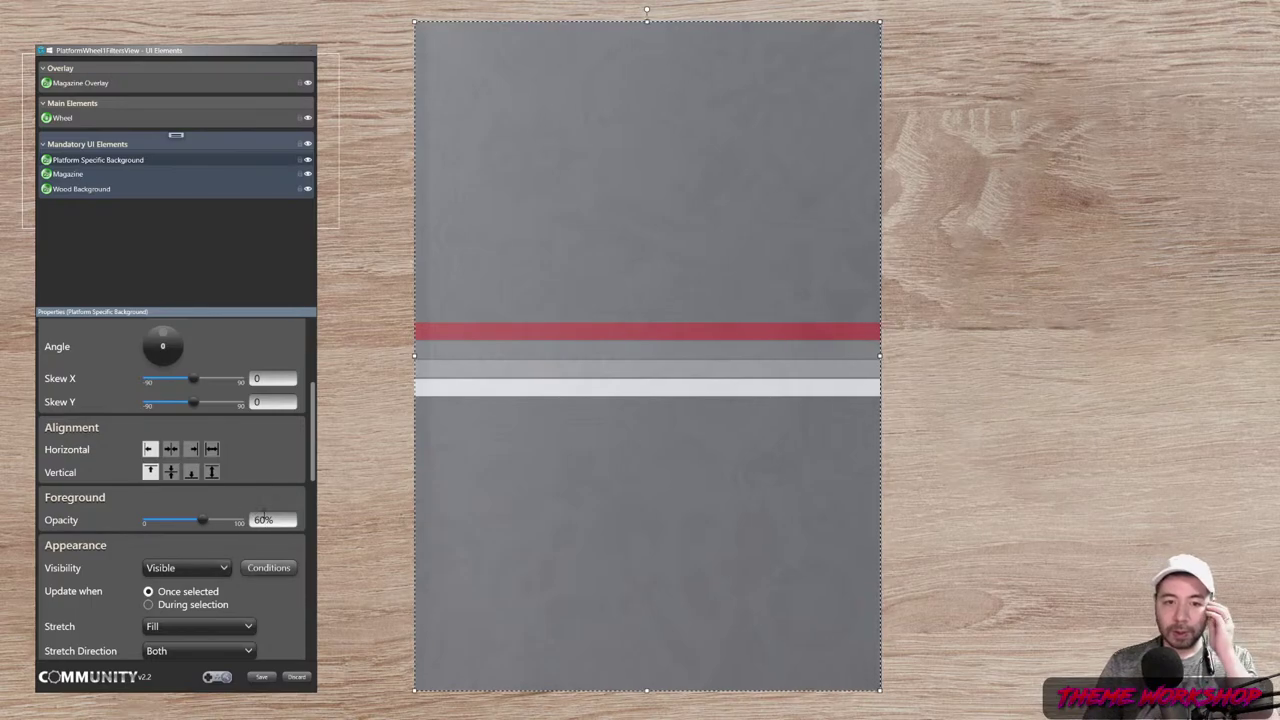
{"action": "type", "text": "753"}
{"action": "key", "text": "Return"}
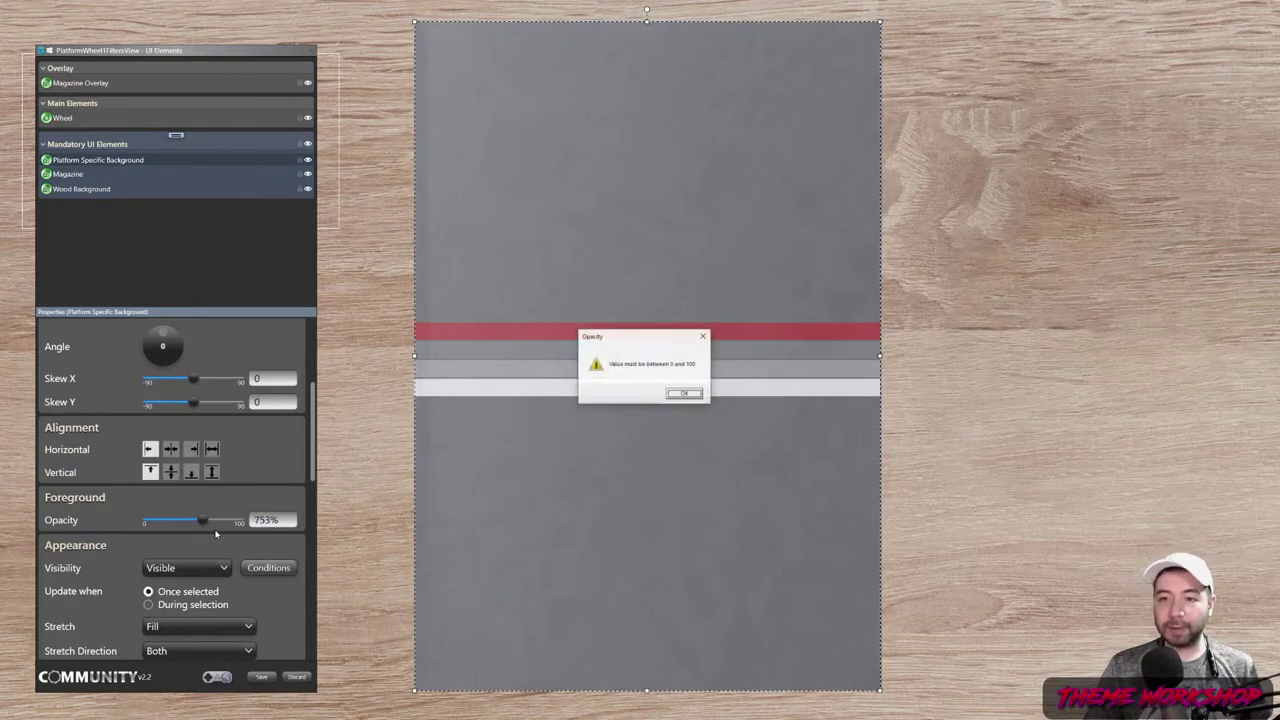
{"action": "left_click", "coordinate": [700, 393]}
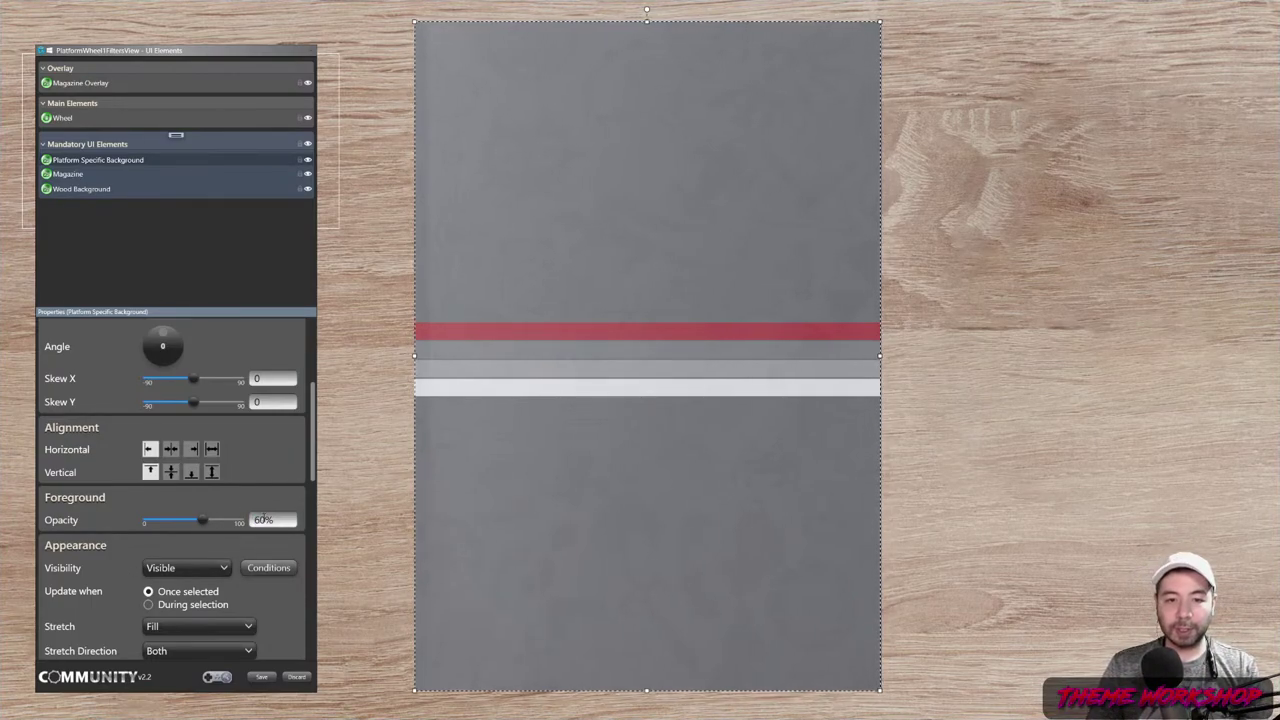
{"action": "type", "text": "753"}
{"action": "key", "text": "Return"}
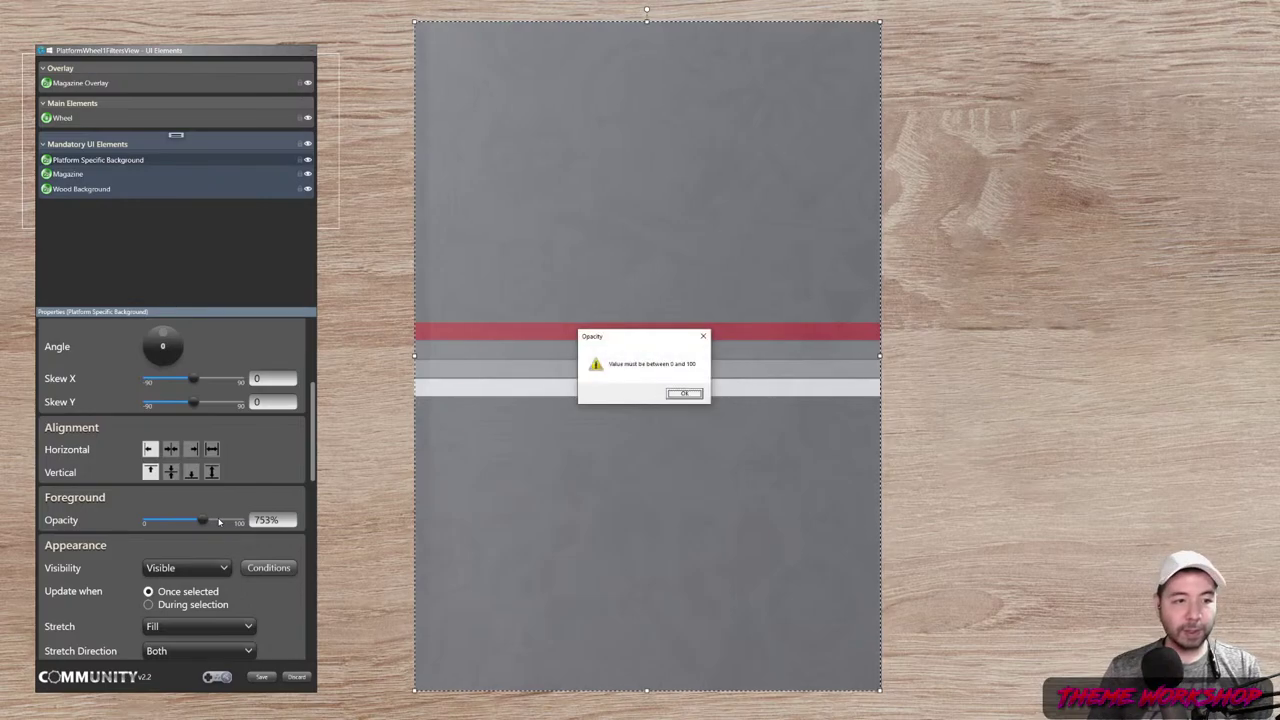
{"action": "left_click", "coordinate": [680, 396]}
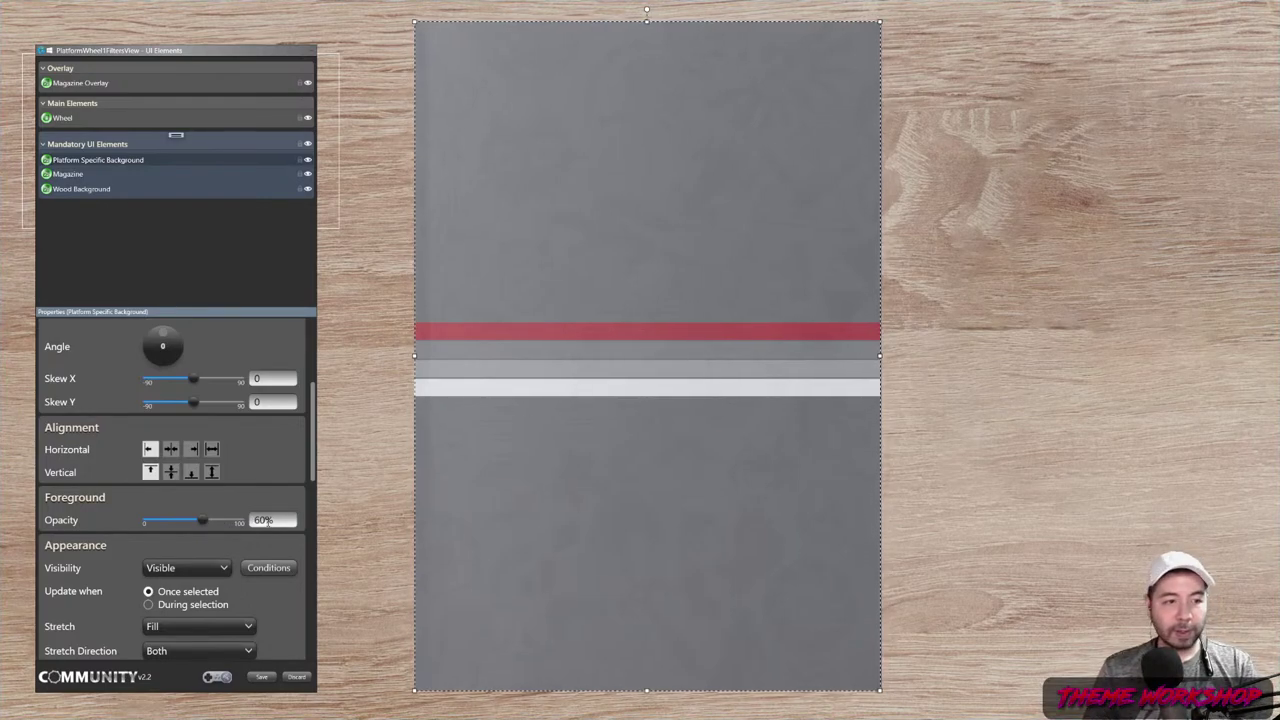
- Set the Platform Specific Background's opacity to 75%
{"action": "type", "text": "75"}
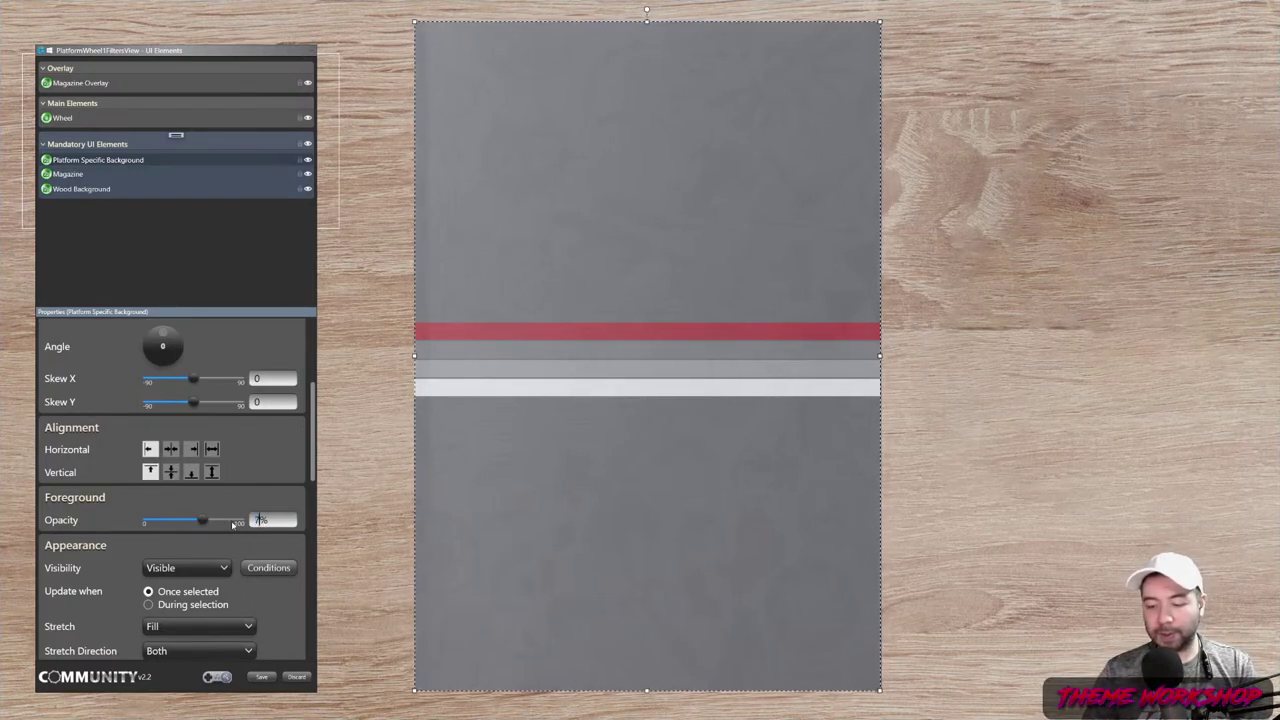
{"action": "key", "text": "Return"}
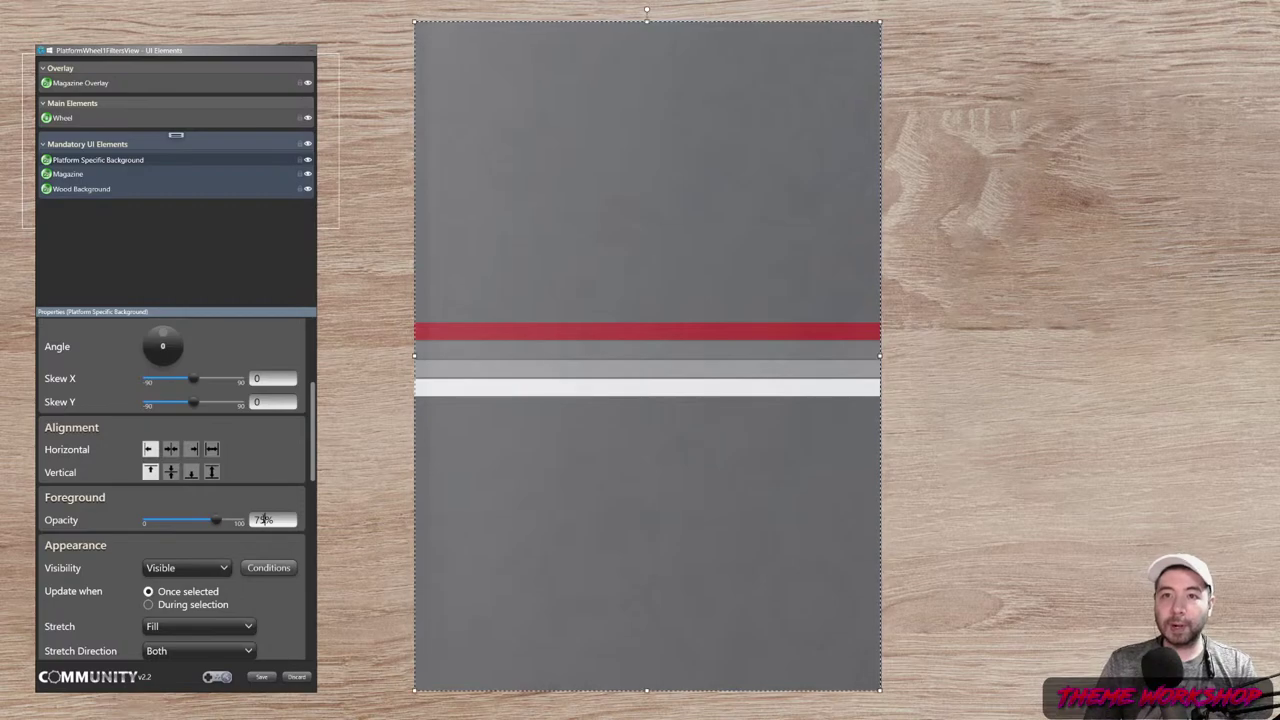
{"action": "left_click", "coordinate": [357, 438]}
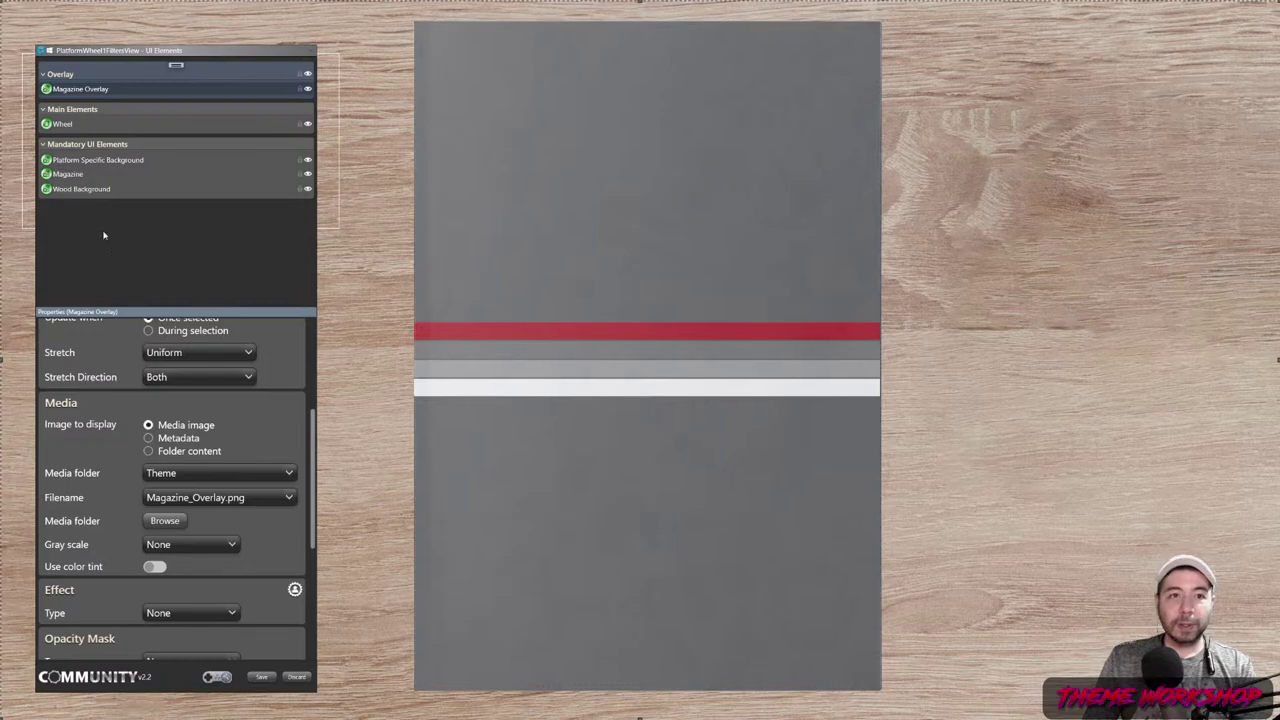
- Copy the Platform Specific Background element
{"action": "left_click", "coordinate": [74, 156]}
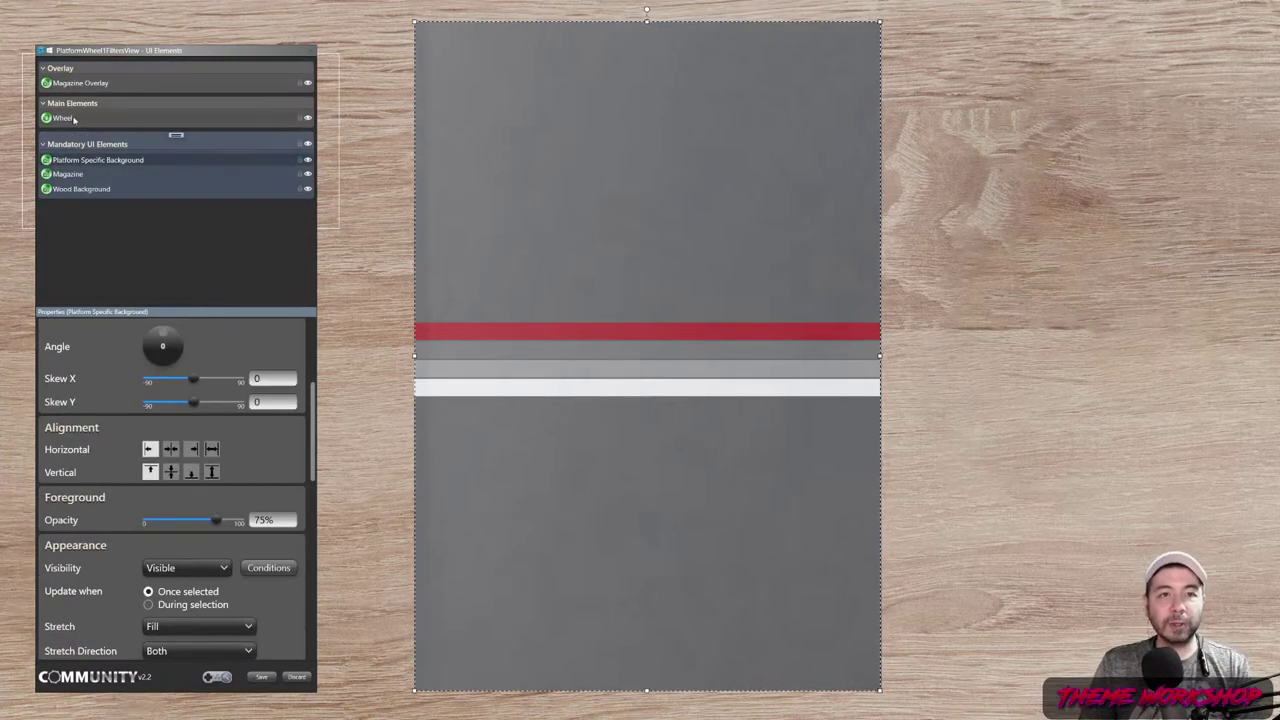
{"action": "left_click", "coordinate": [62, 124]}
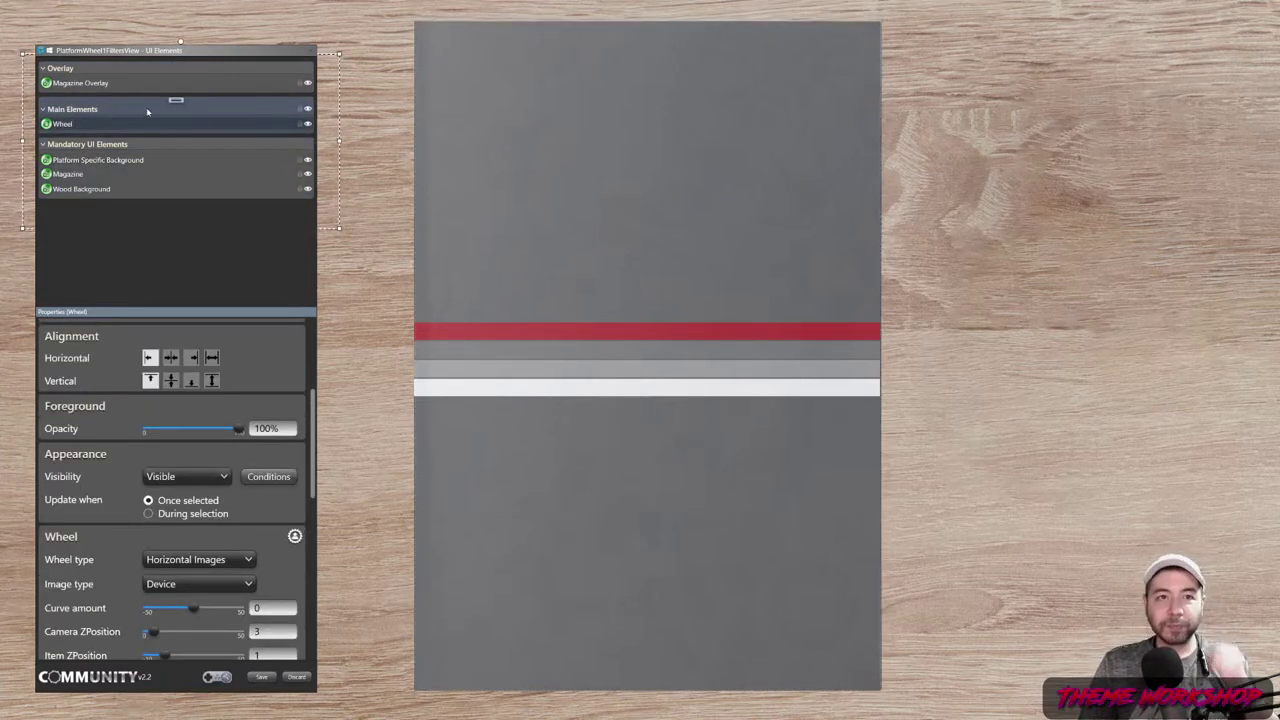
{"action": "right_click", "coordinate": [96, 162]}
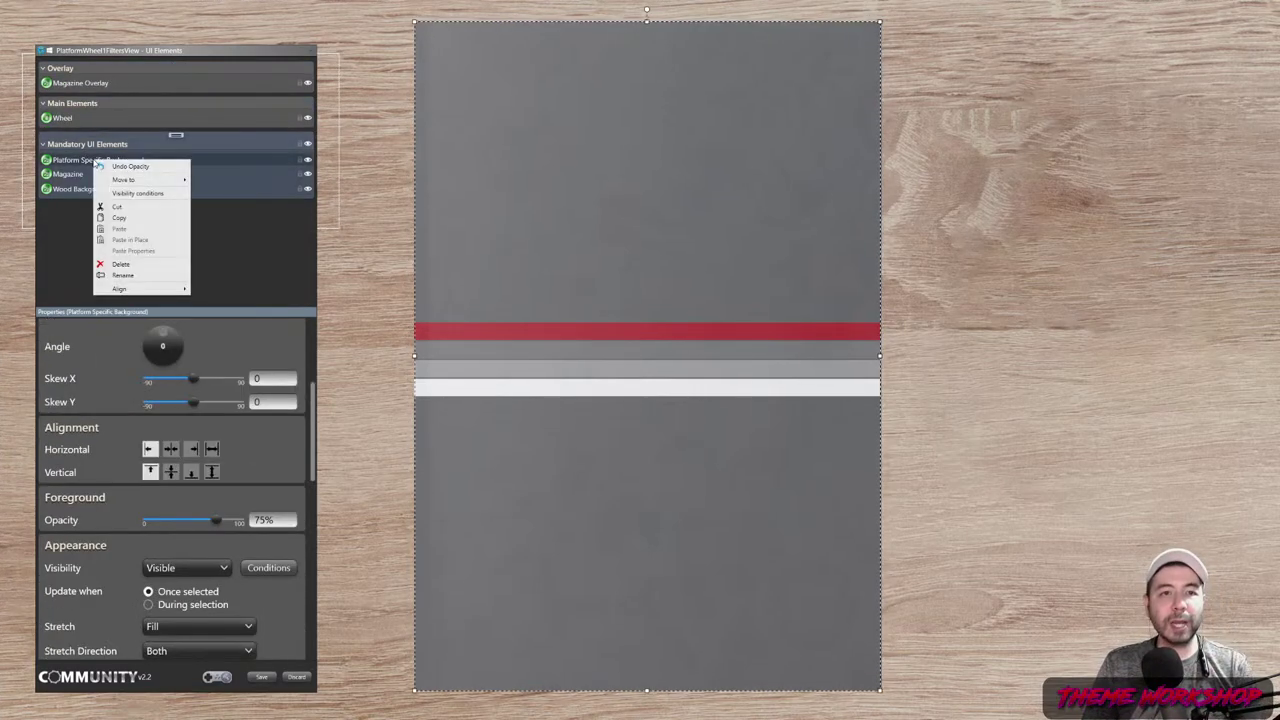
{"action": "left_click", "coordinate": [118, 217]}
- Add a Canvas to the Main Elements group and place it below the Wheel in the element order
{"action": "left_click", "coordinate": [112, 113]}
{"action": "right_click", "coordinate": [180, 104]}
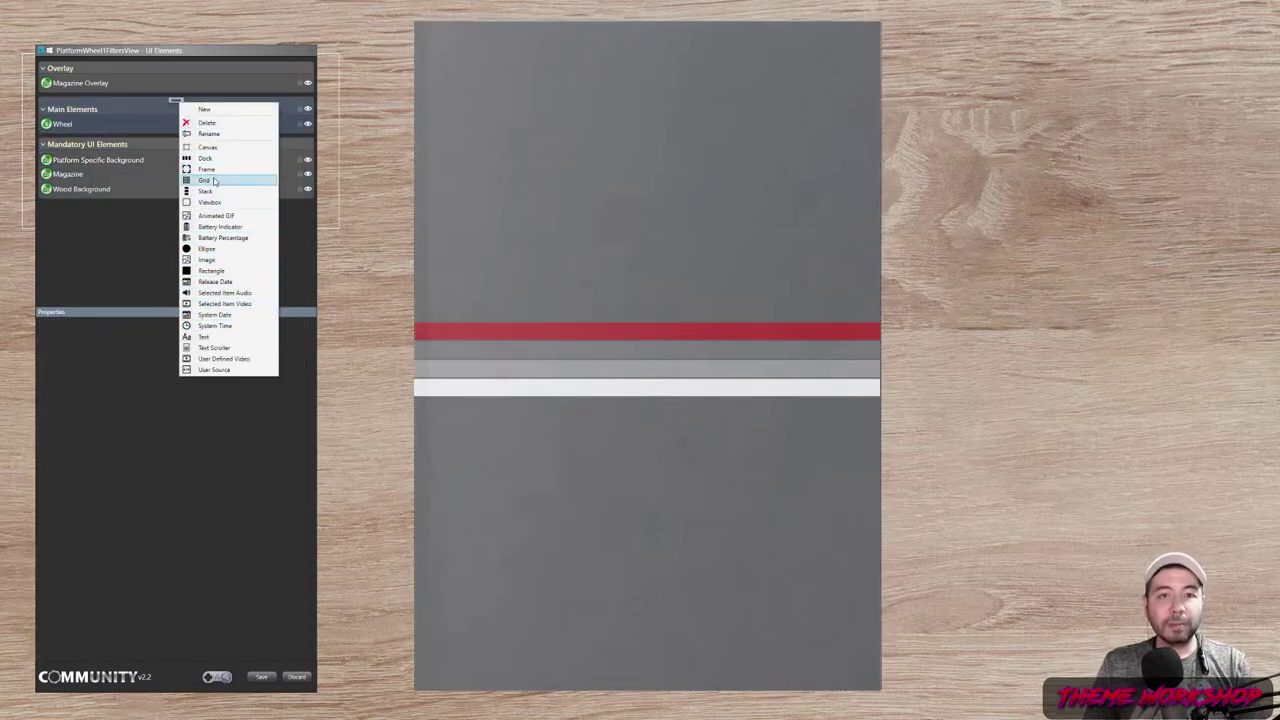
{"action": "left_click", "coordinate": [216, 146]}
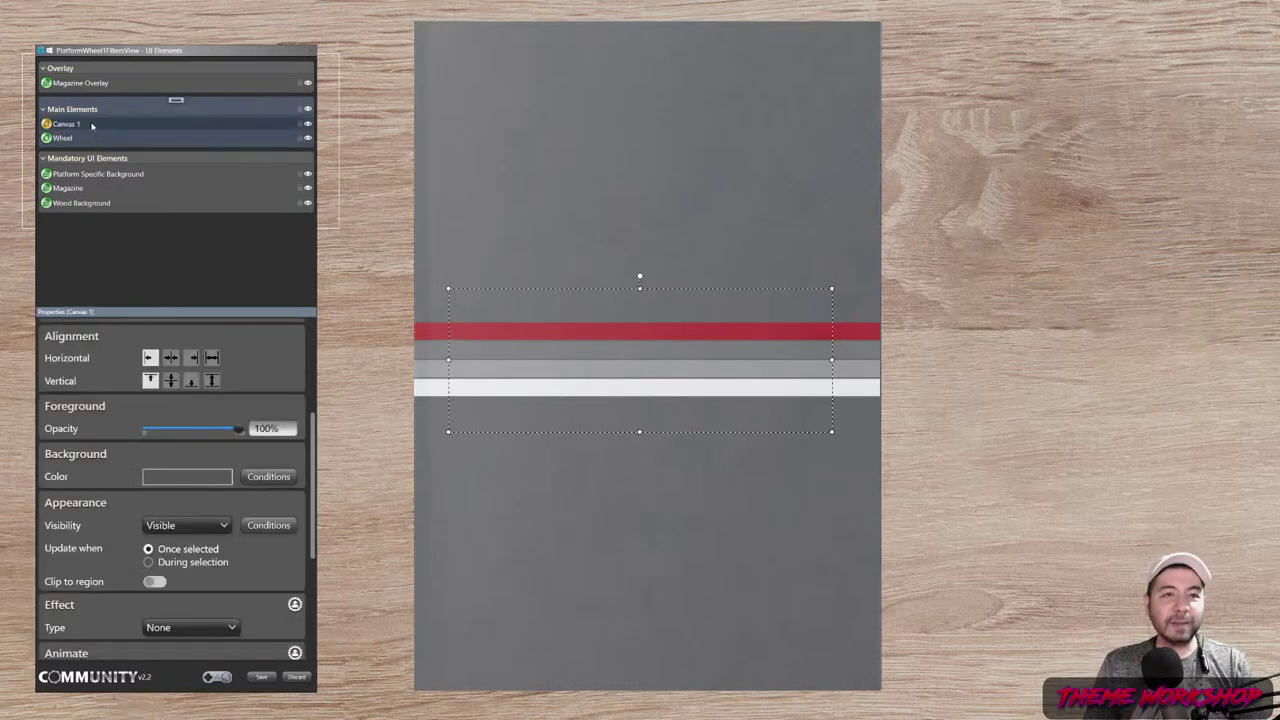
{"action": "left_click_drag", "start_coordinate": [58, 152], "coordinate": [58, 152]}
- Resize Canvas 1 so that it covers the whole magazine, aligned with its edges
{"action": "right_click", "coordinate": [72, 142]}
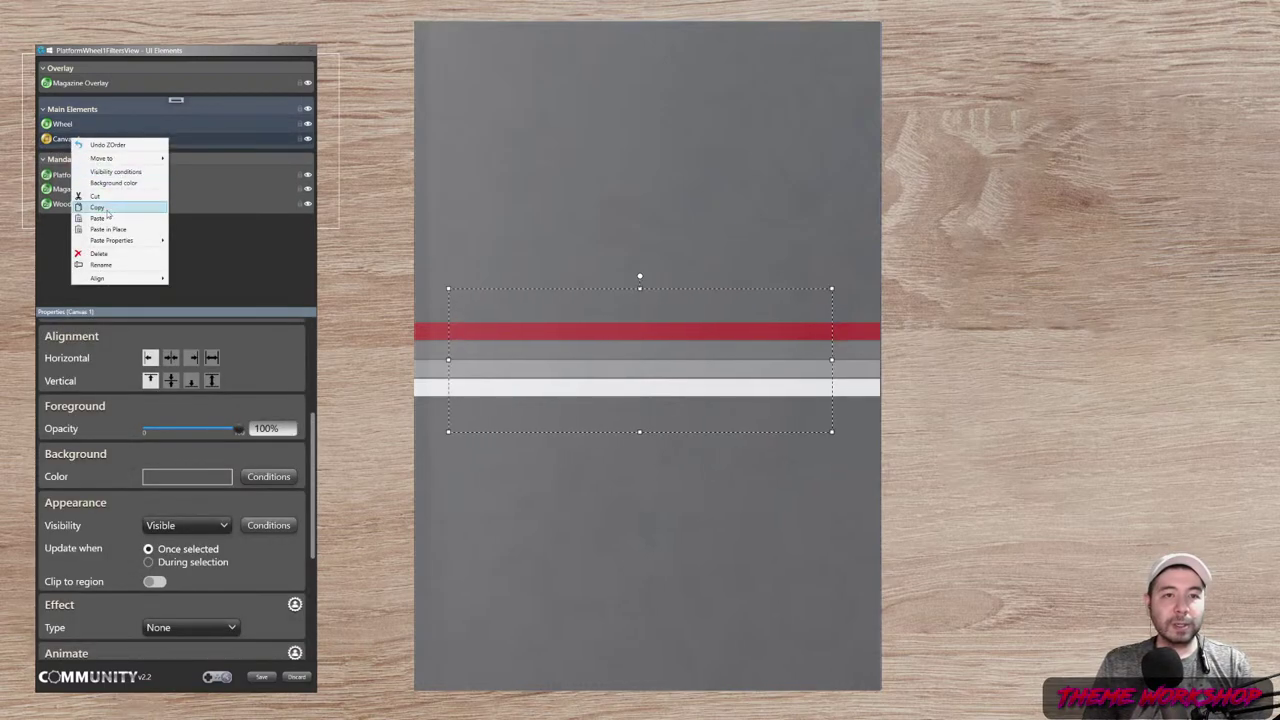
{"action": "left_click", "coordinate": [461, 305]}
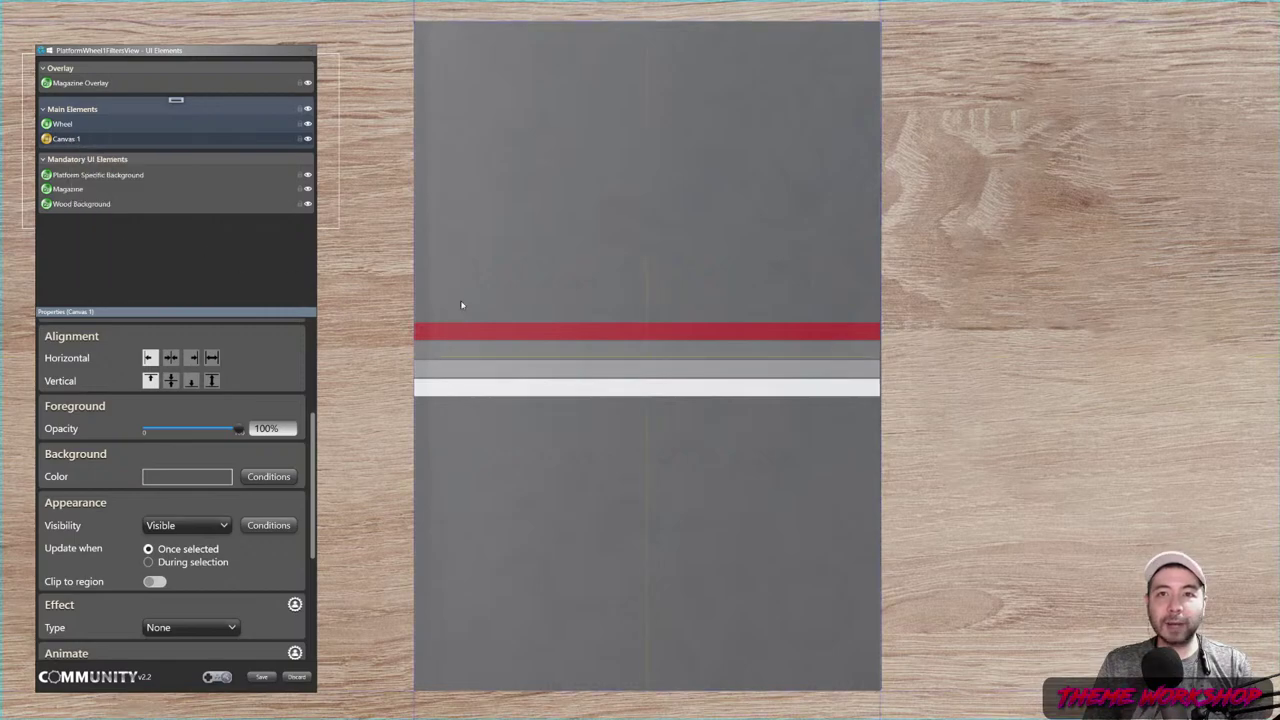
{"action": "left_click", "coordinate": [825, 65]}
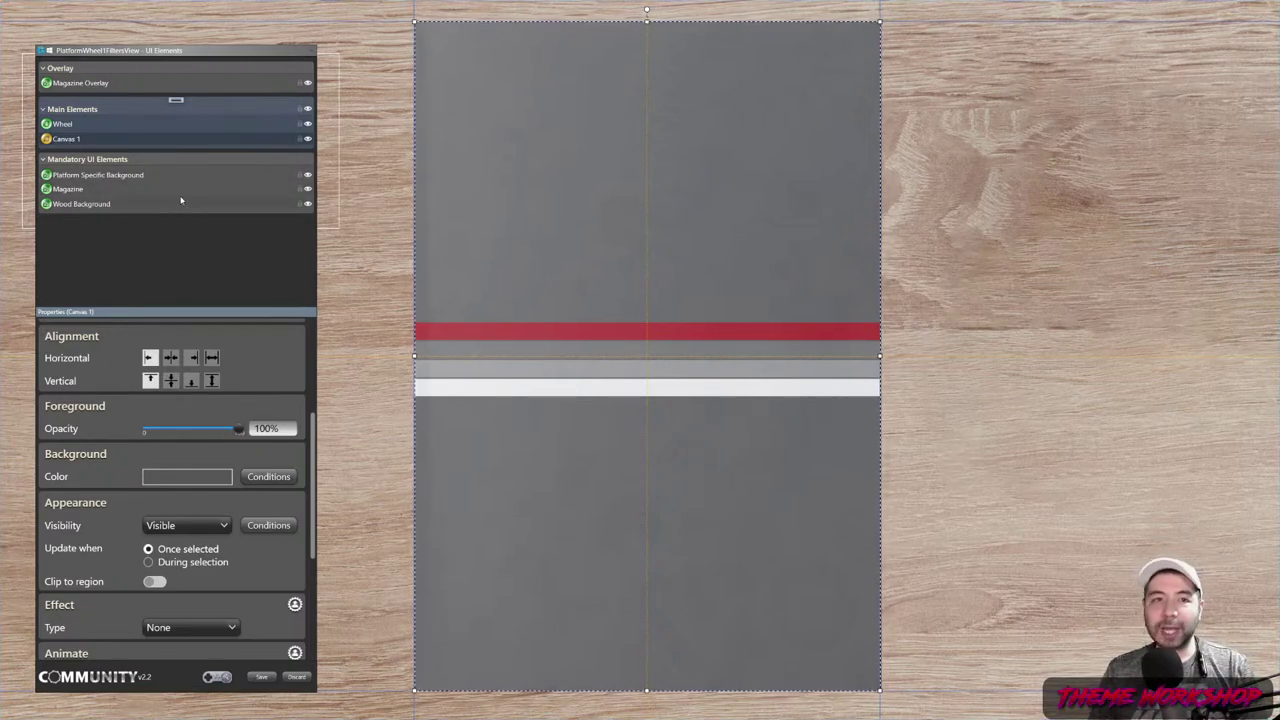
- Add an Image to the Main Elements group and nest it inside Canvas 1
{"action": "left_click", "coordinate": [176, 102]}
{"action": "right_click", "coordinate": [176, 104]}
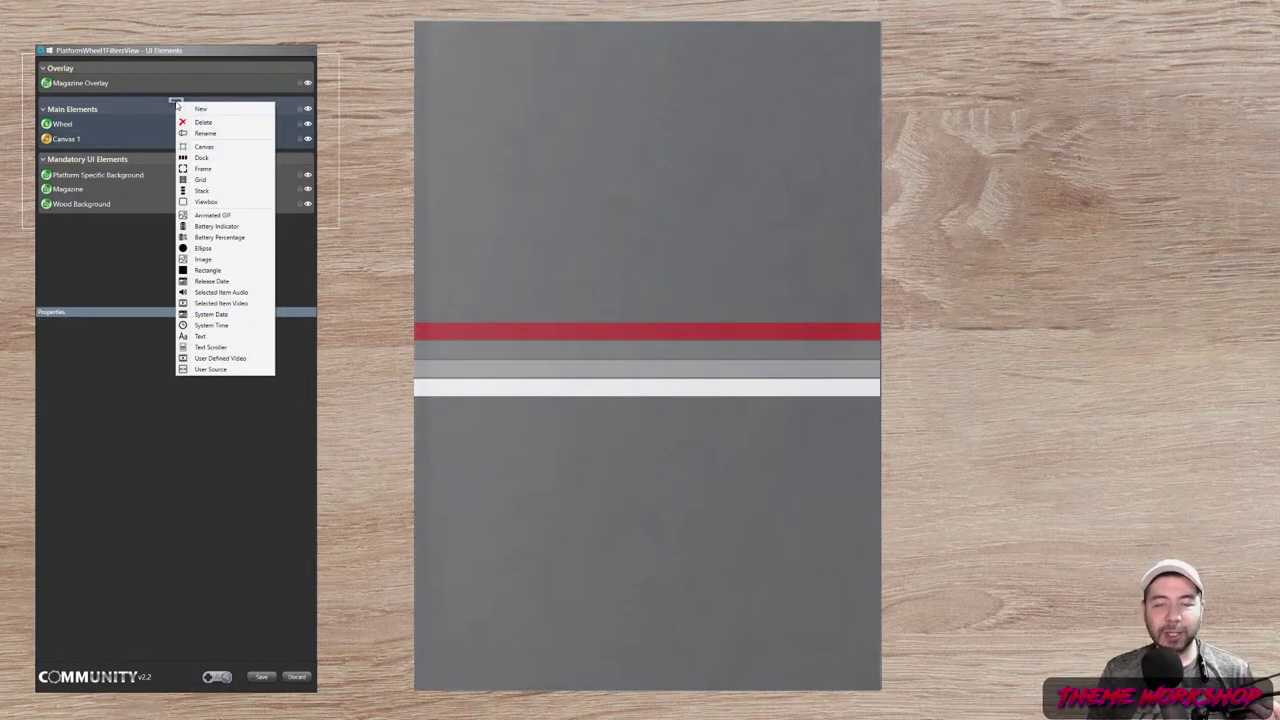
{"action": "left_click", "coordinate": [204, 259]}
{"action": "left_click_drag", "start_coordinate": [65, 123], "coordinate": [74, 160]}
- Lock the Magazine Overlay and move the image in Canvas 1 over the stripes near the magazine's centre
{"action": "left_click", "coordinate": [250, 89]}
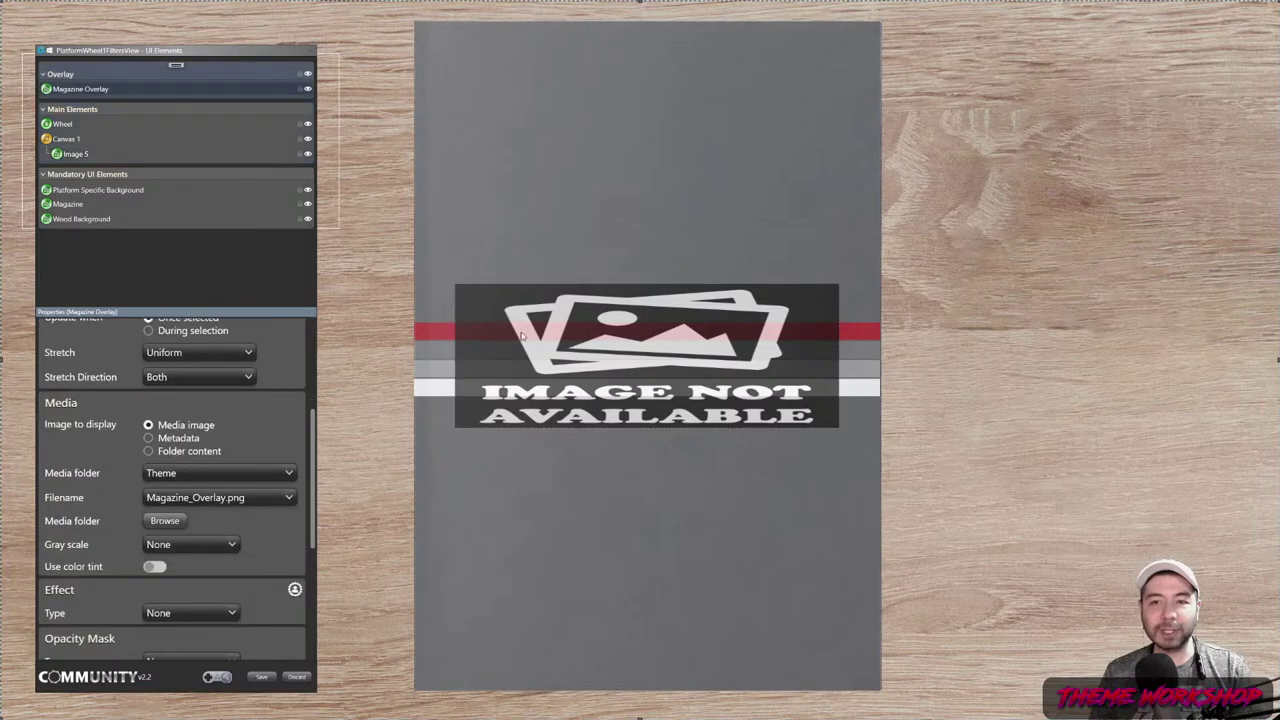
{"action": "left_click", "coordinate": [300, 89]}
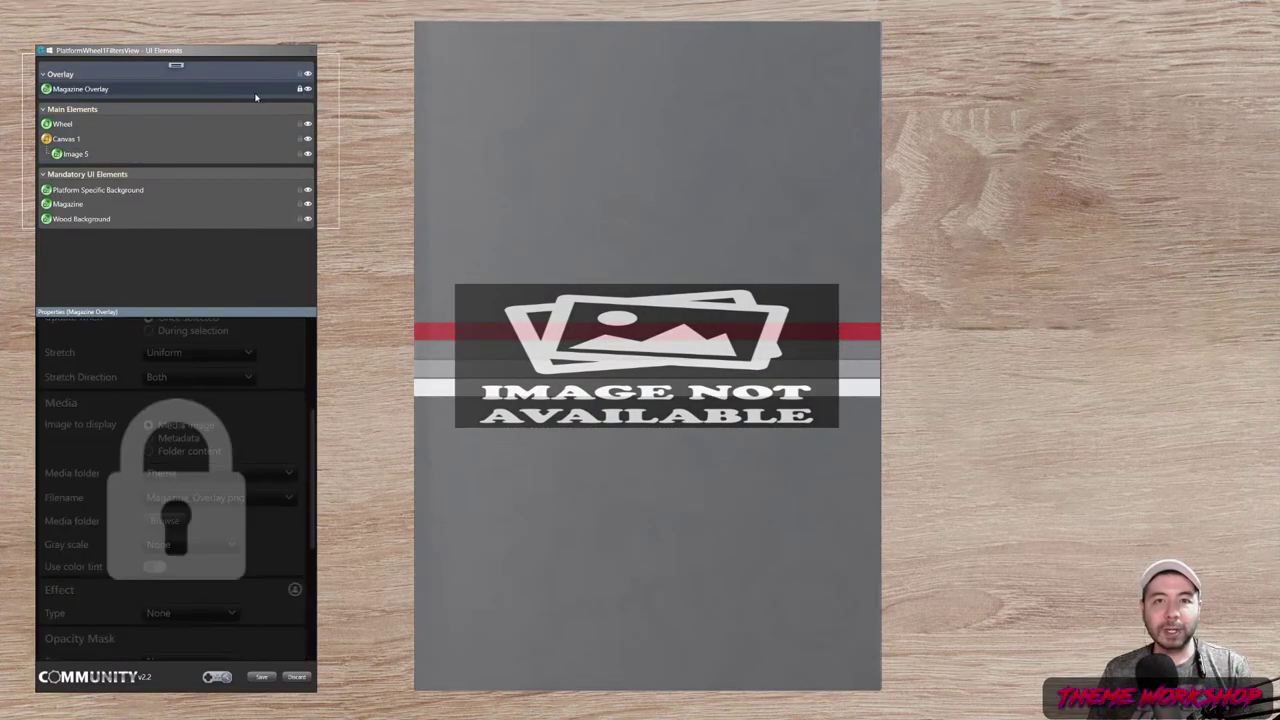
{"action": "left_click", "coordinate": [80, 157]}
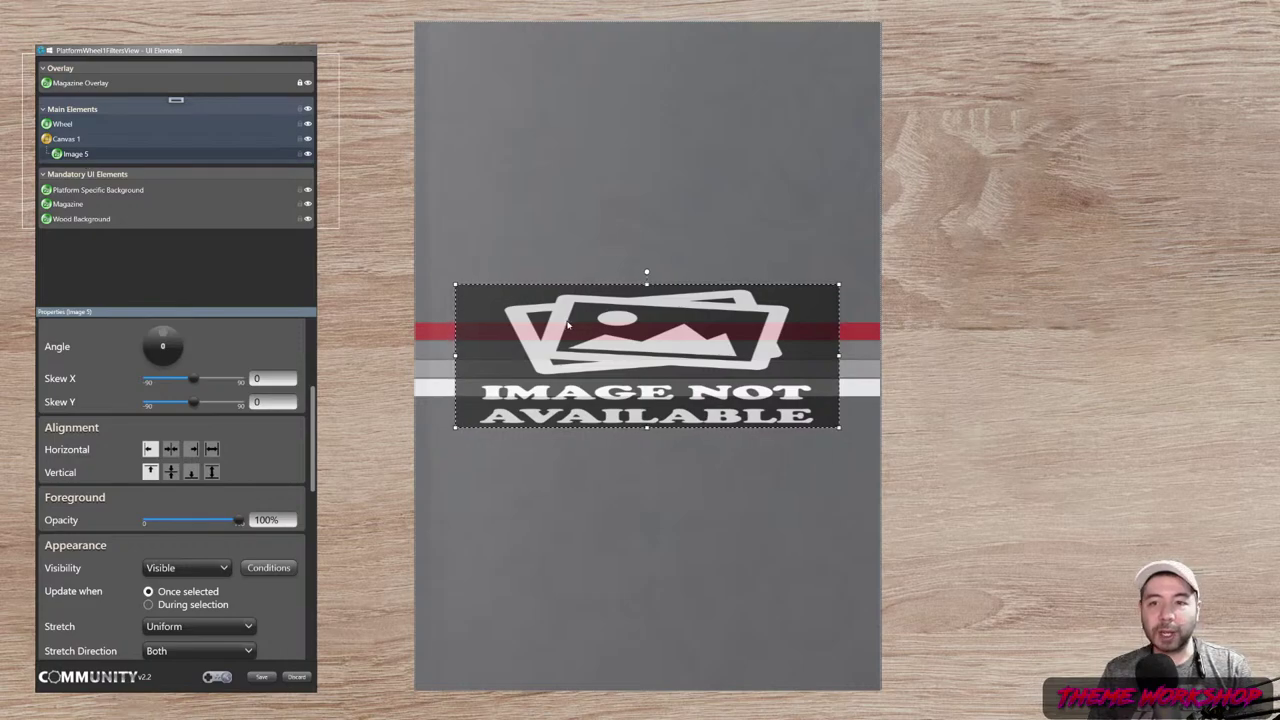
{"action": "left_click_drag", "start_coordinate": [613, 361], "coordinate": [607, 253]}
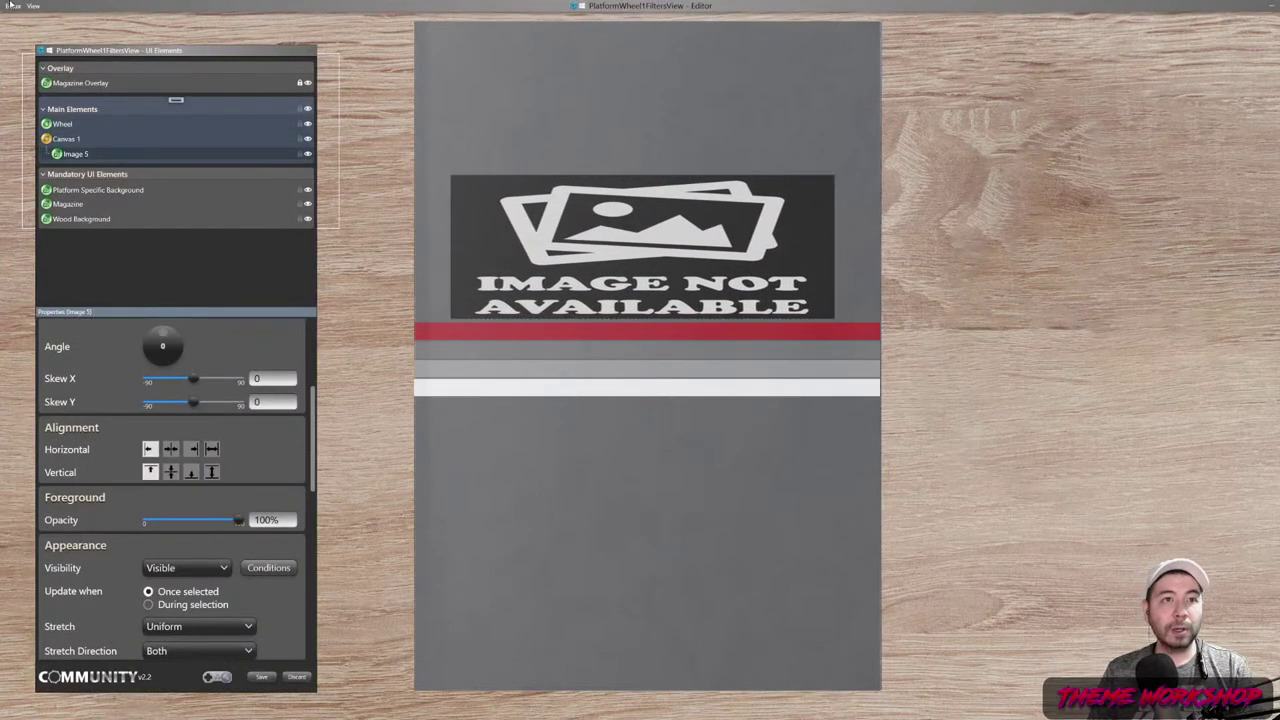
{"action": "left_click", "coordinate": [13, 6]}
{"action": "left_click", "coordinate": [40, 104]}
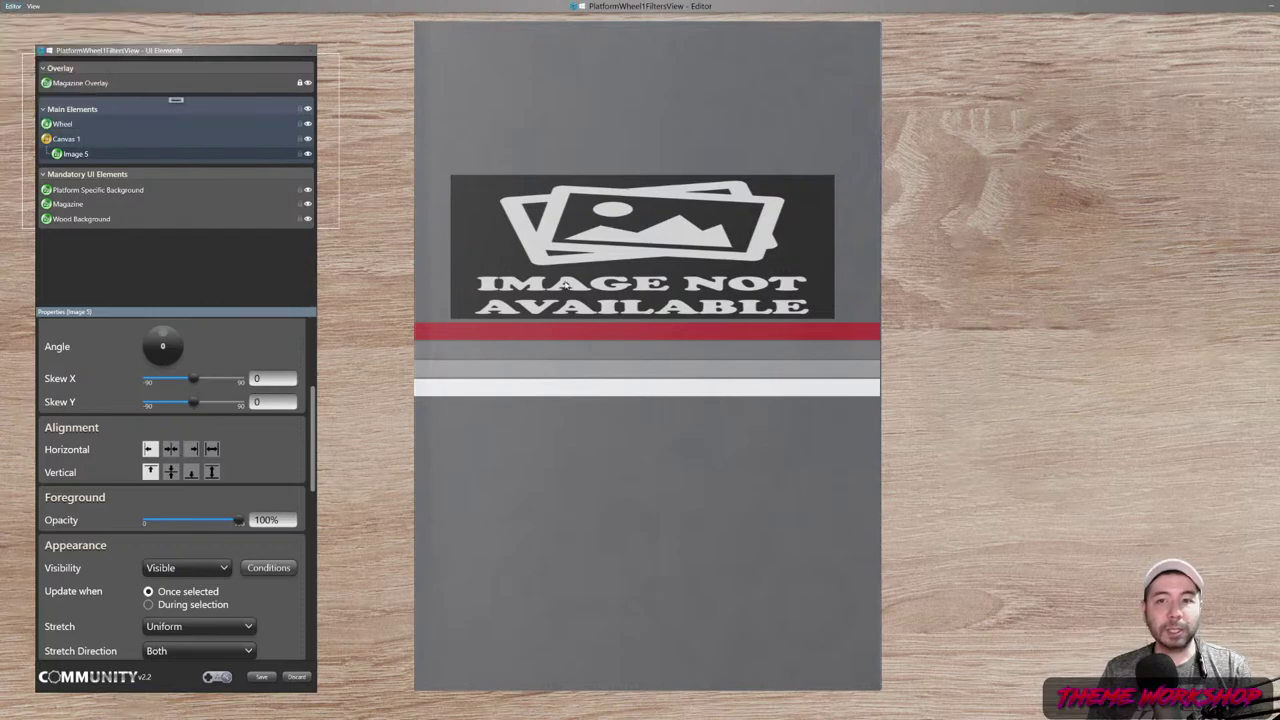
{"action": "left_click_drag", "start_coordinate": [512, 268], "coordinate": [592, 331]}
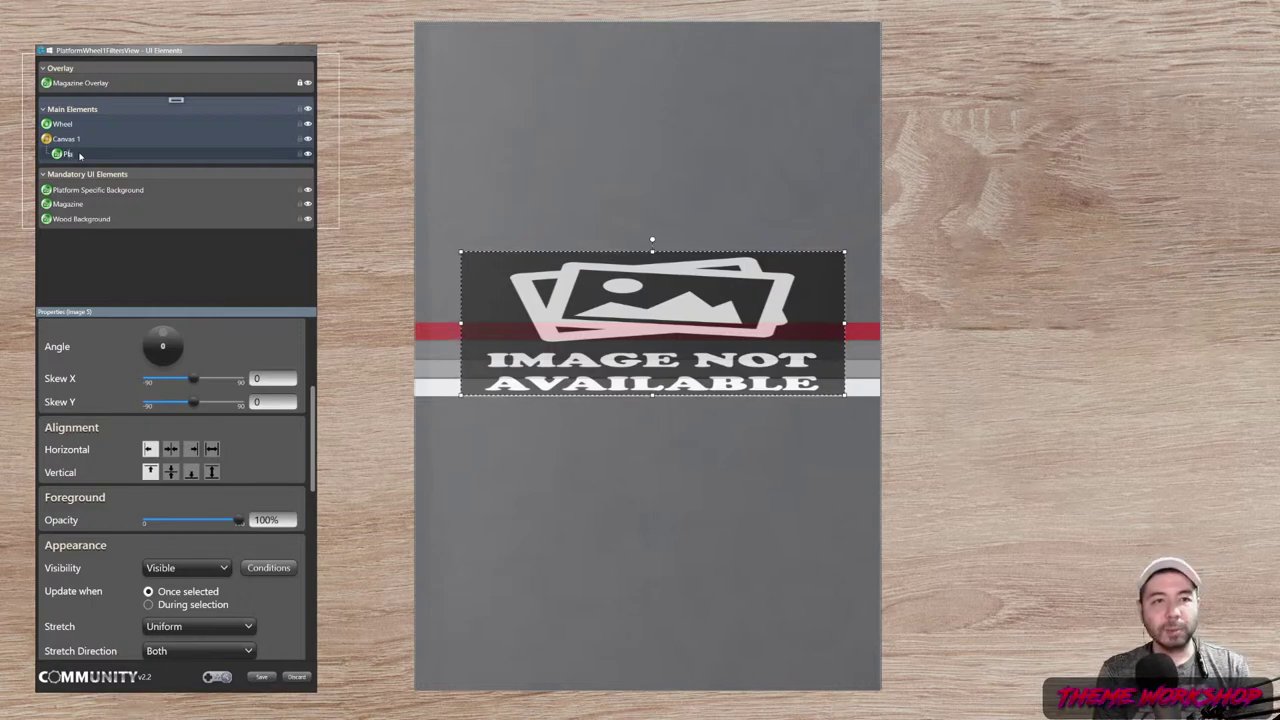
- Name the image Platform System Image and make it display the Platform metadata image from the Console Images folder
{"action": "type", "text": "mage"}
{"action": "key", "text": "Return"}
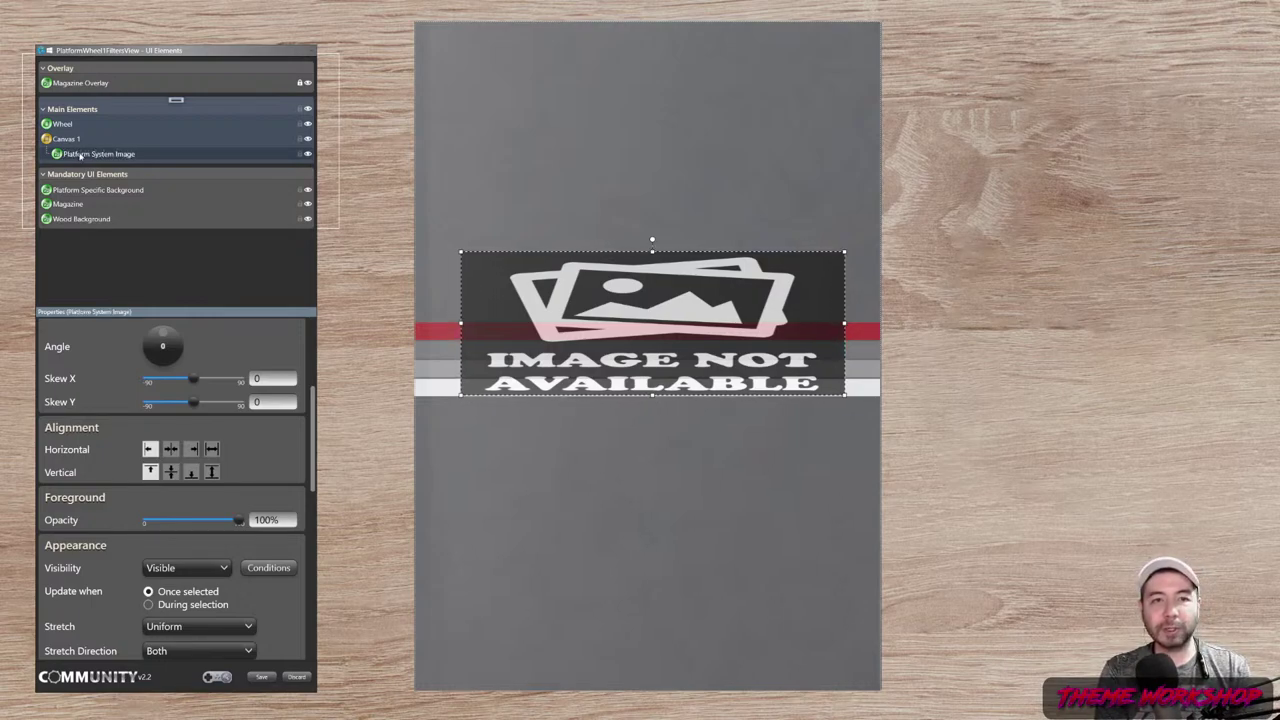
{"action": "scroll", "coordinate": [299, 464], "scroll_direction": "down", "scroll_amount": 5}
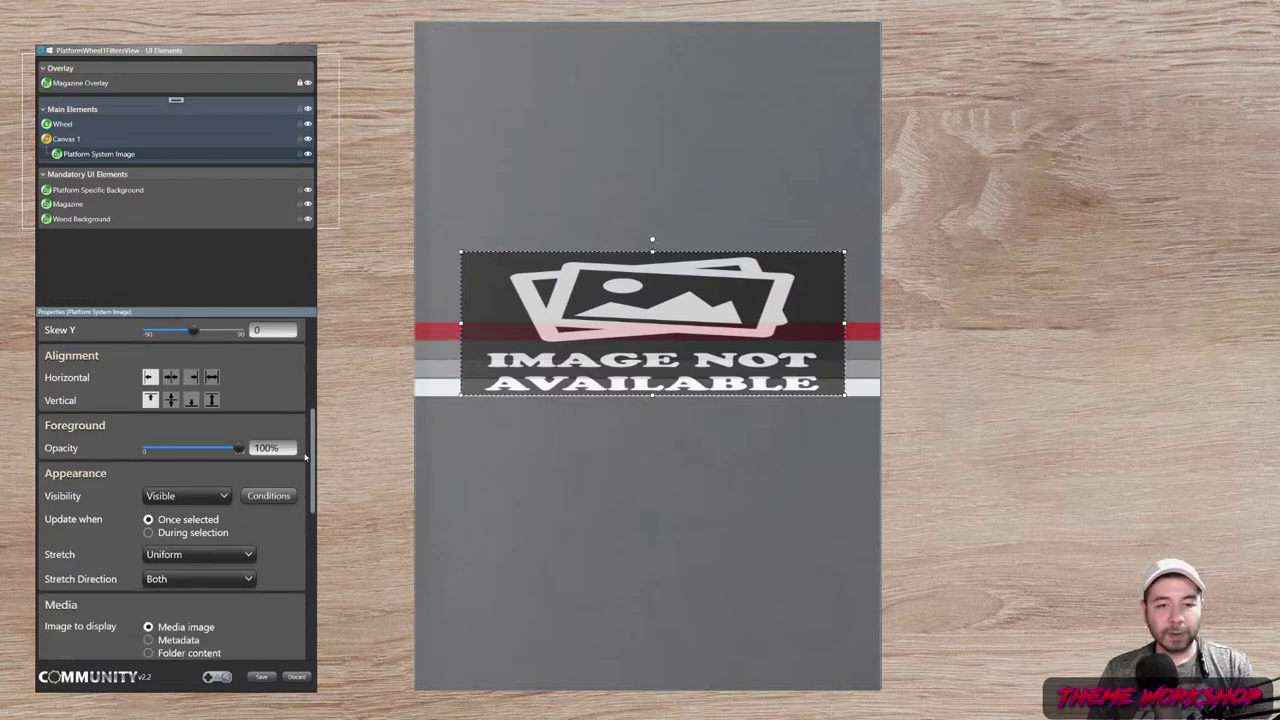
{"action": "left_click", "coordinate": [150, 400]}
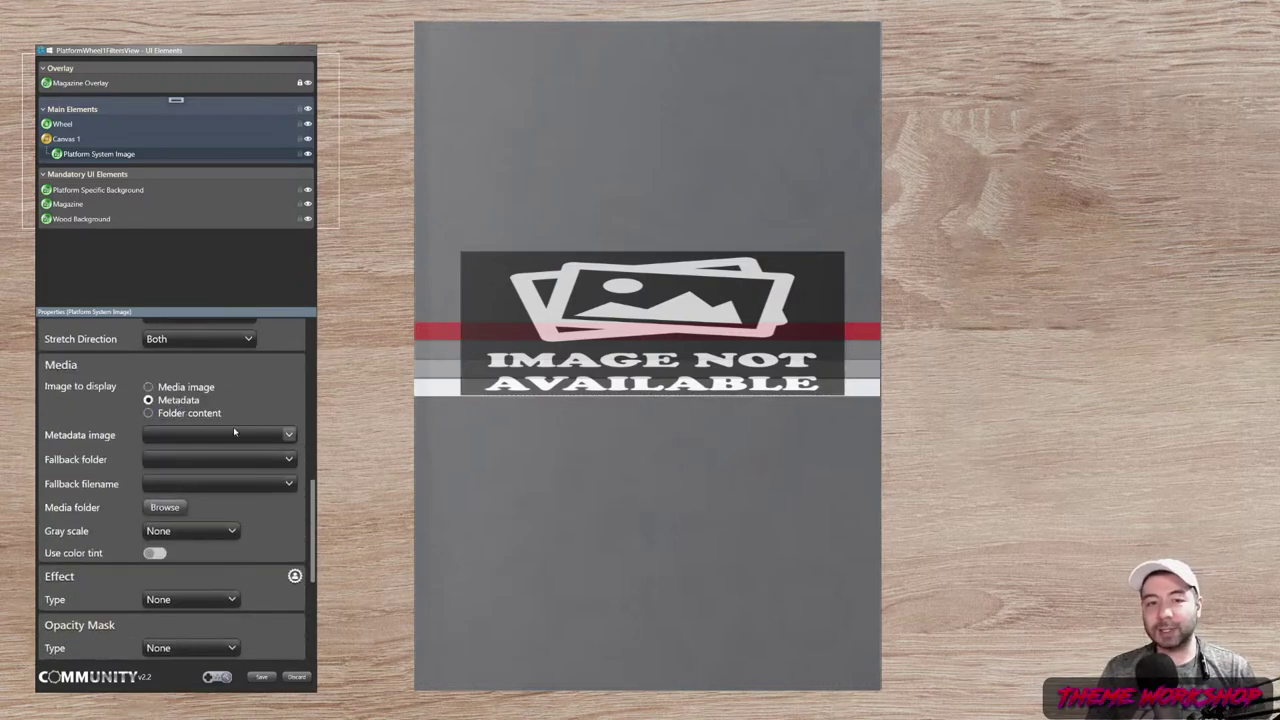
{"action": "left_click", "coordinate": [289, 437]}
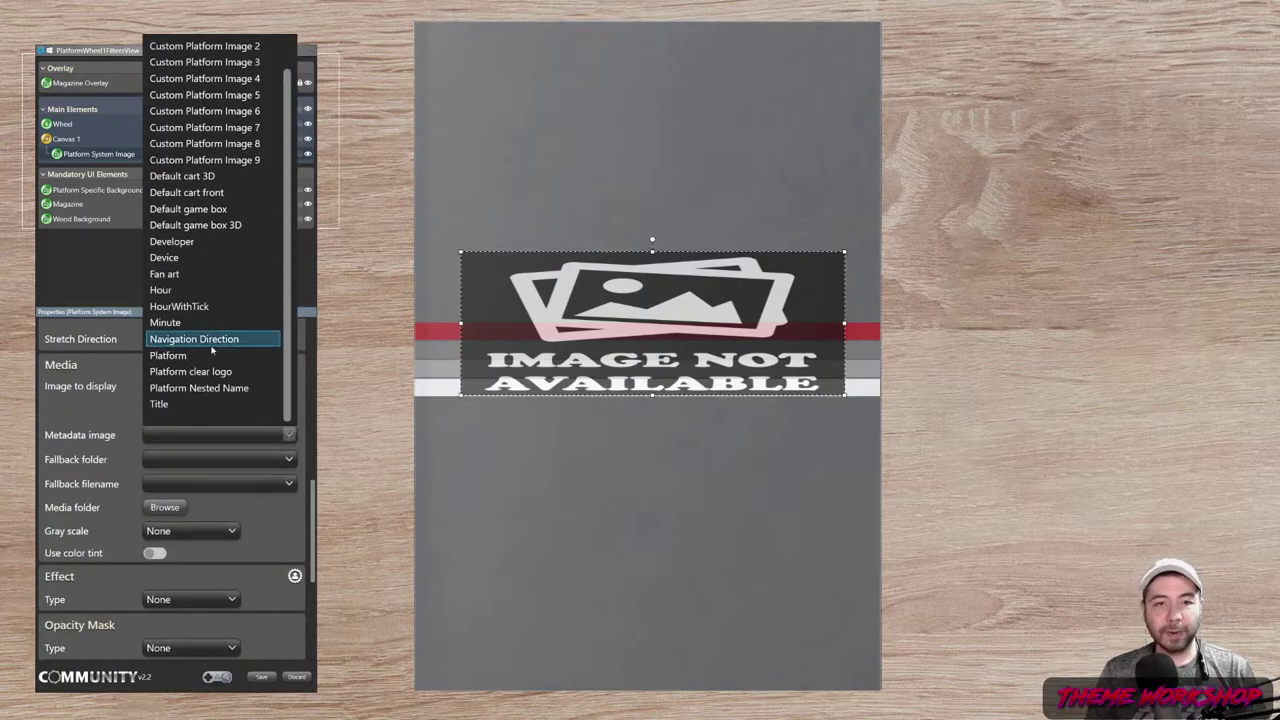
{"action": "left_click", "coordinate": [194, 358]}
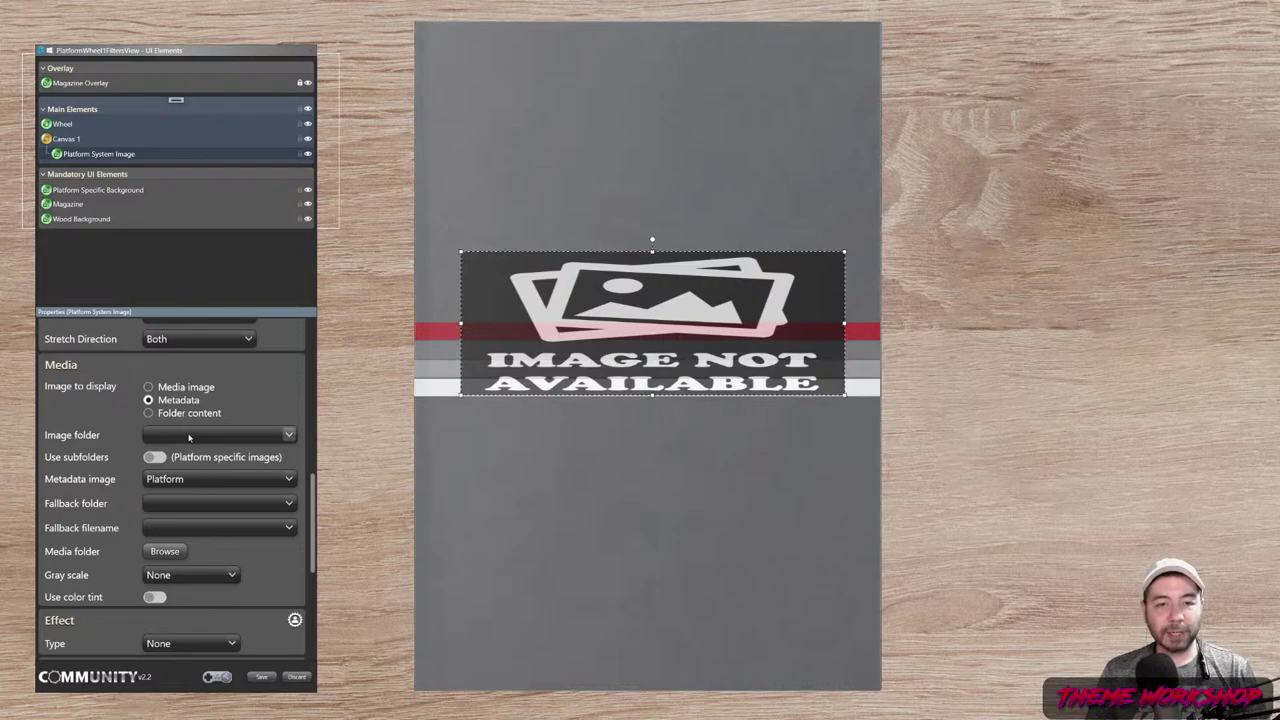
{"action": "left_click", "coordinate": [174, 434]}
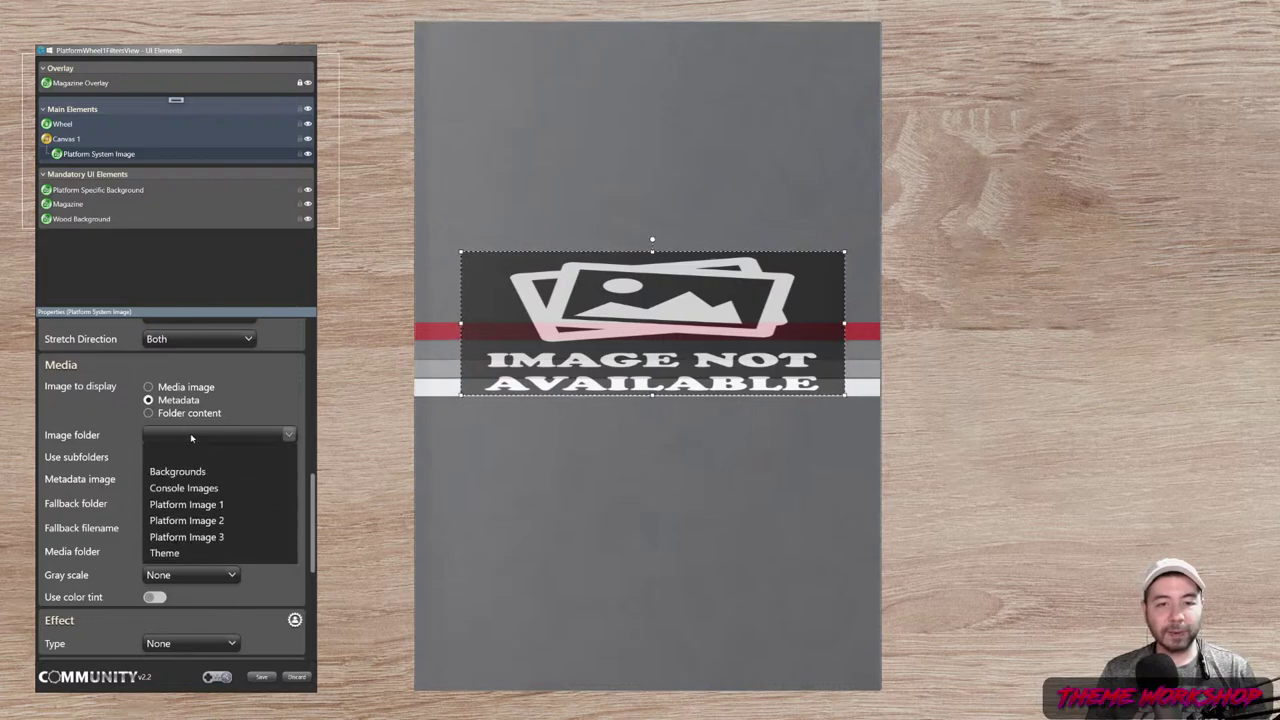
{"action": "left_click", "coordinate": [170, 488]}
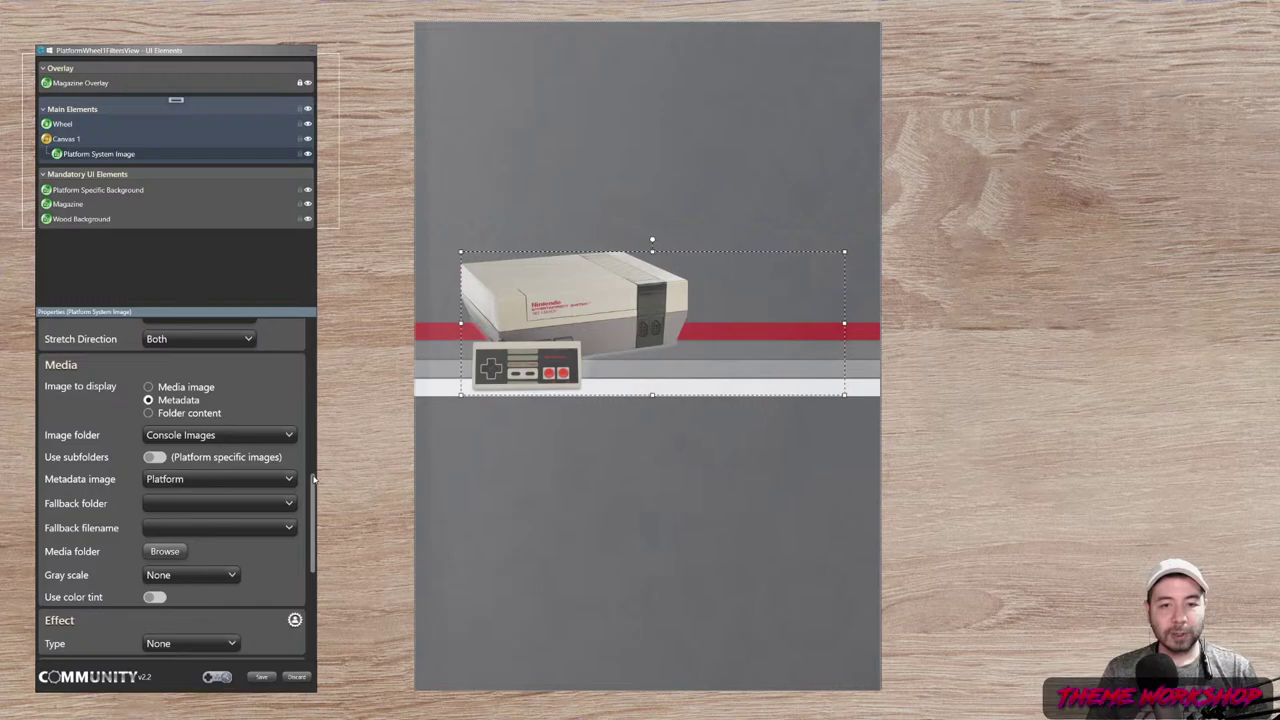
- Centre the Platform System Image's horizontal alignment and enlarge its frame to nearly the magazine's width, extending it above and below the stripes
{"action": "scroll", "coordinate": [313, 480], "scroll_direction": "up", "scroll_amount": 3}
{"action": "left_click", "coordinate": [171, 444]}
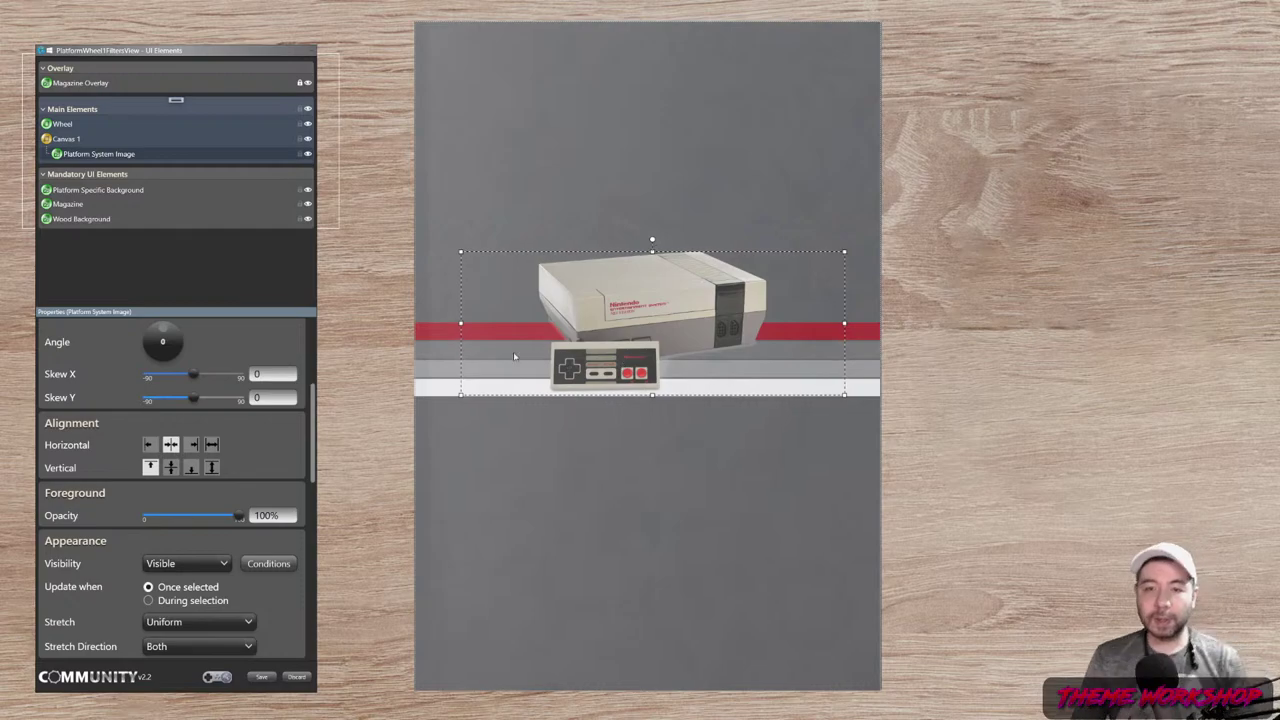
{"action": "left_click_drag", "start_coordinate": [462, 323], "coordinate": [432, 323]}
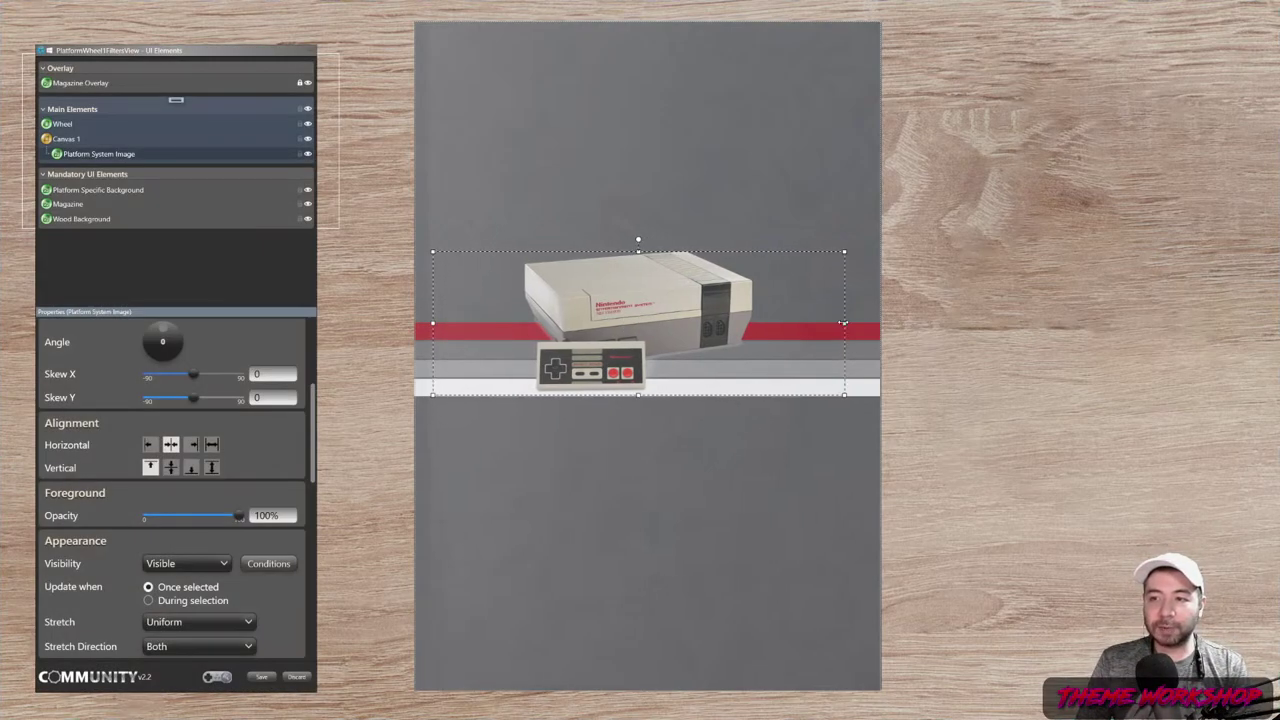
{"action": "left_click_drag", "start_coordinate": [843, 323], "coordinate": [864, 323]}
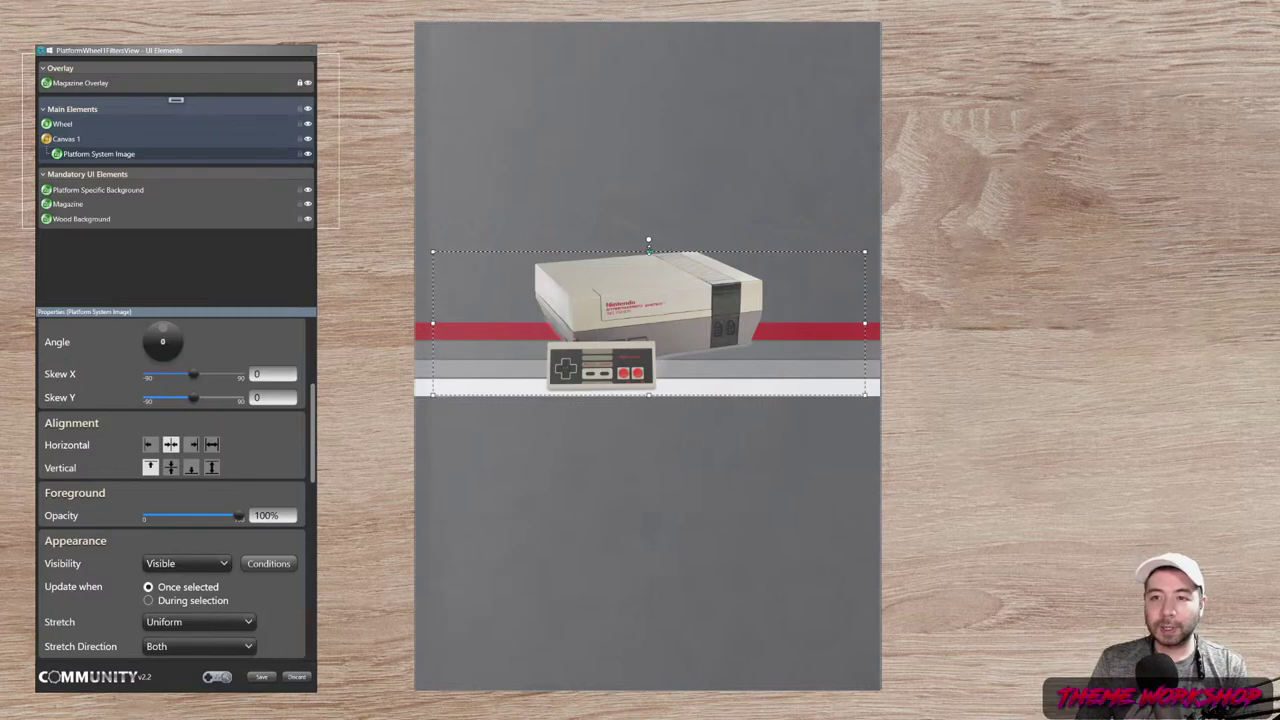
{"action": "left_click_drag", "start_coordinate": [648, 252], "coordinate": [648, 205]}
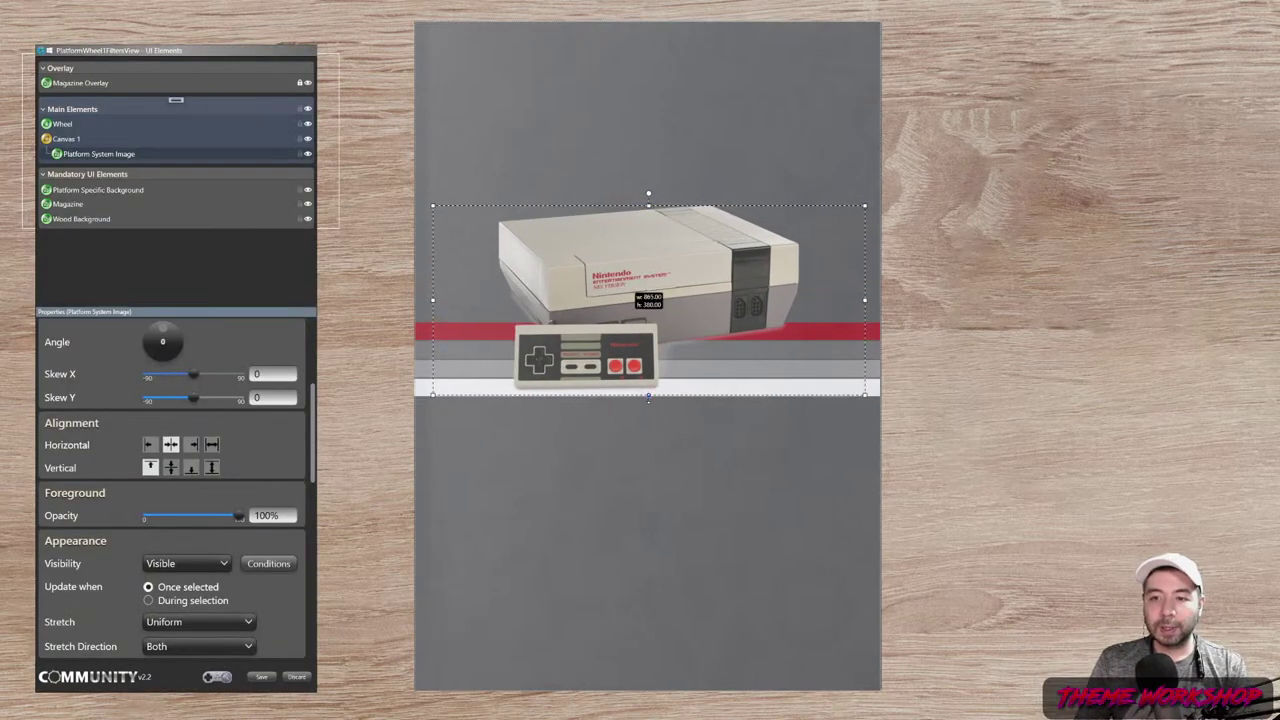
{"action": "left_click_drag", "start_coordinate": [648, 397], "coordinate": [648, 446]}
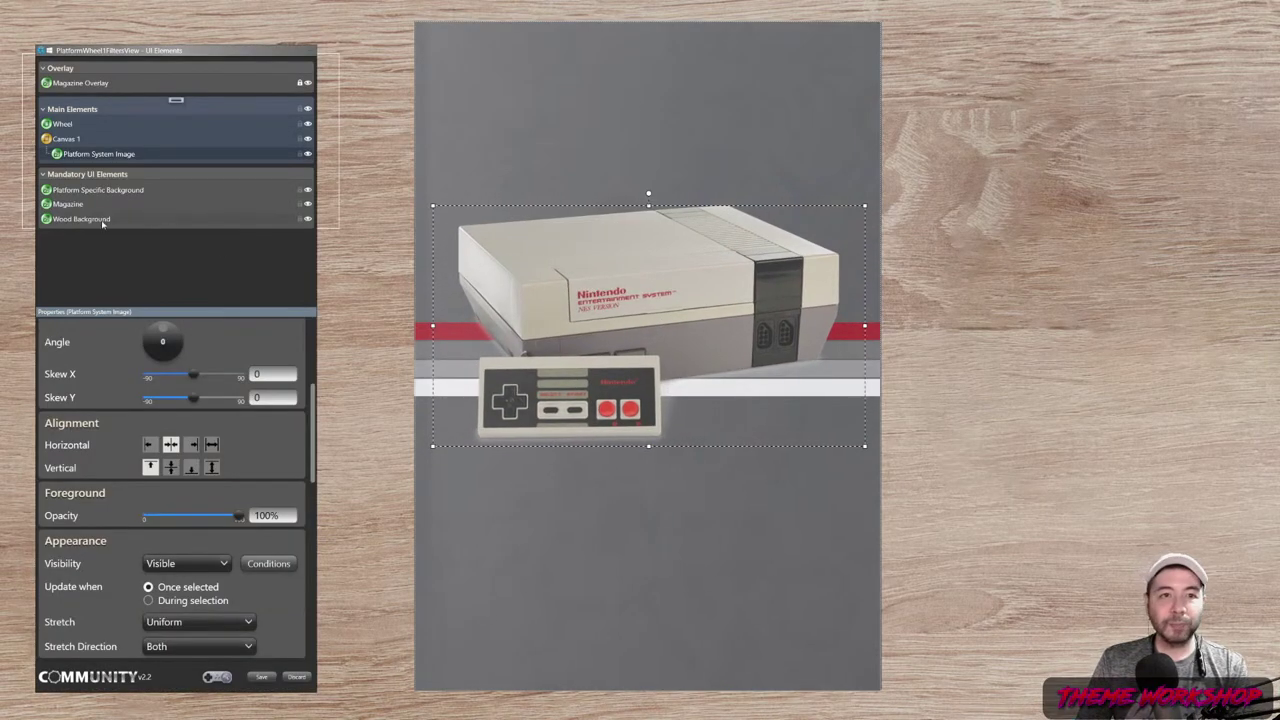
- Add a black Drop Shadow effect to the Magazine with about 72% opacity, a depth of about 35 and direction 320
{"action": "left_click", "coordinate": [60, 204]}
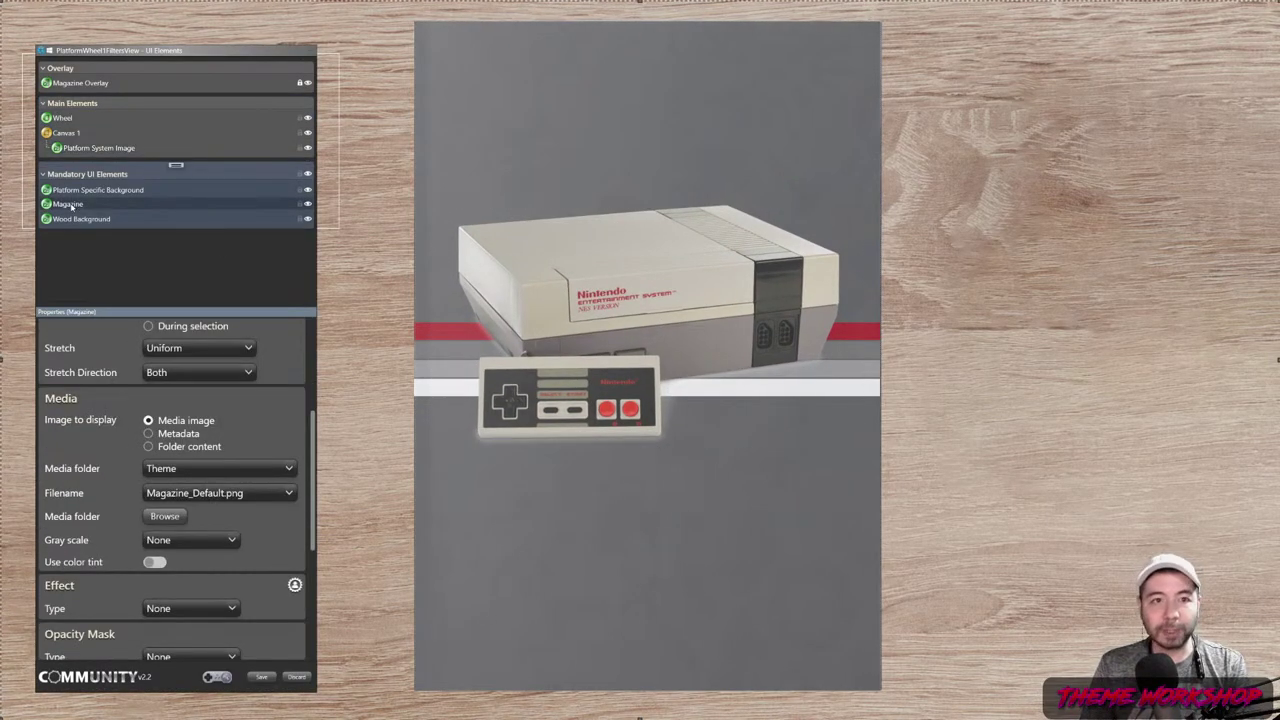
{"action": "scroll", "coordinate": [313, 577], "scroll_direction": "down", "scroll_amount": 5}
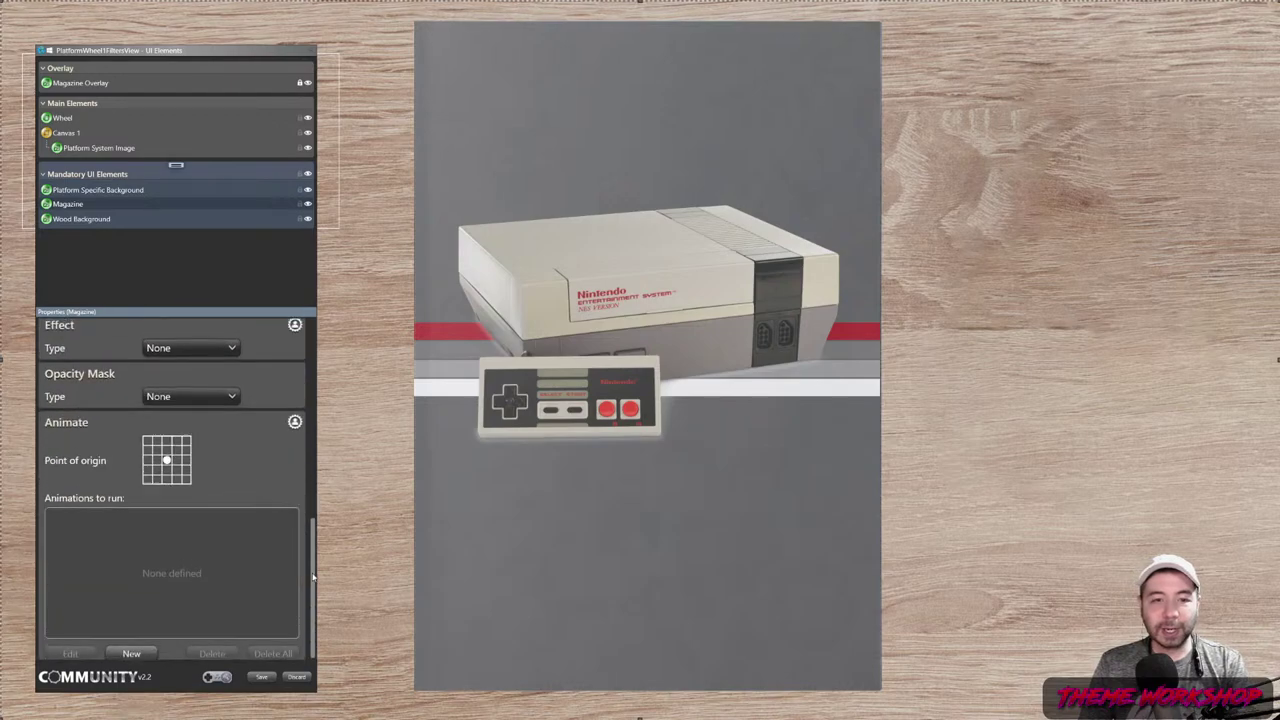
{"action": "scroll", "coordinate": [313, 577], "scroll_direction": "up", "scroll_amount": 1}
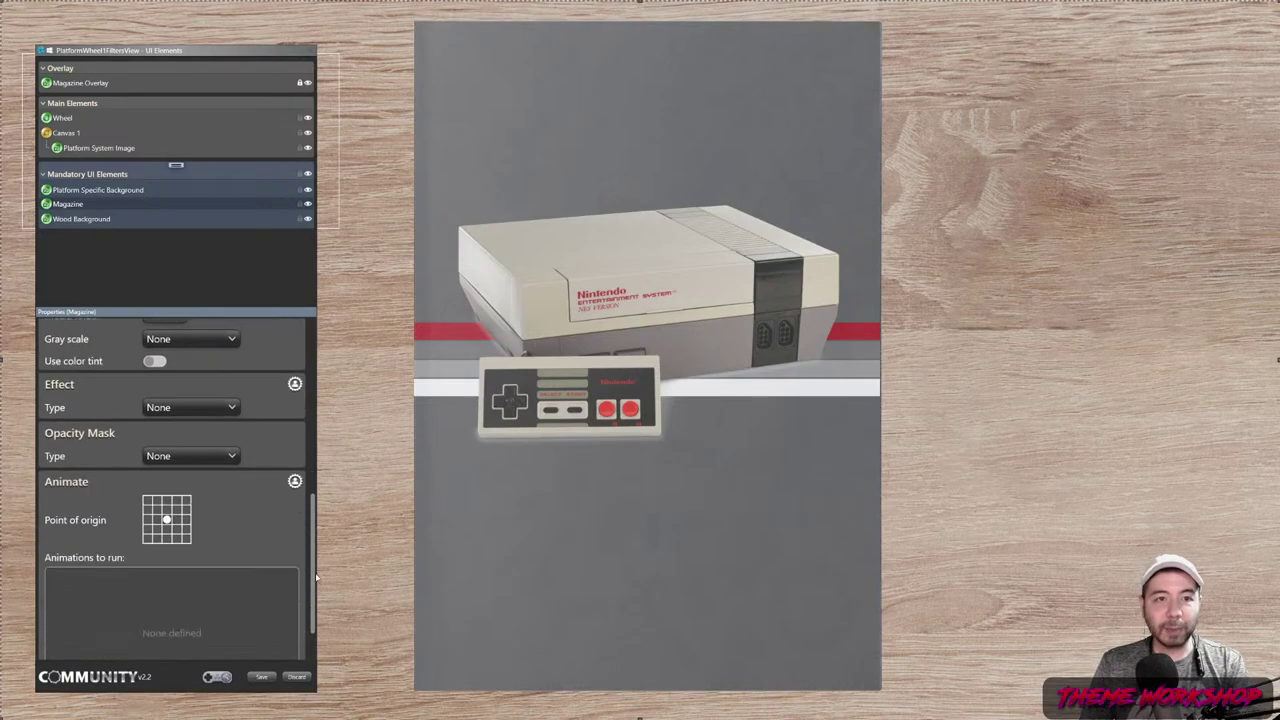
{"action": "left_click", "coordinate": [188, 397]}
{"action": "left_click", "coordinate": [177, 450]}
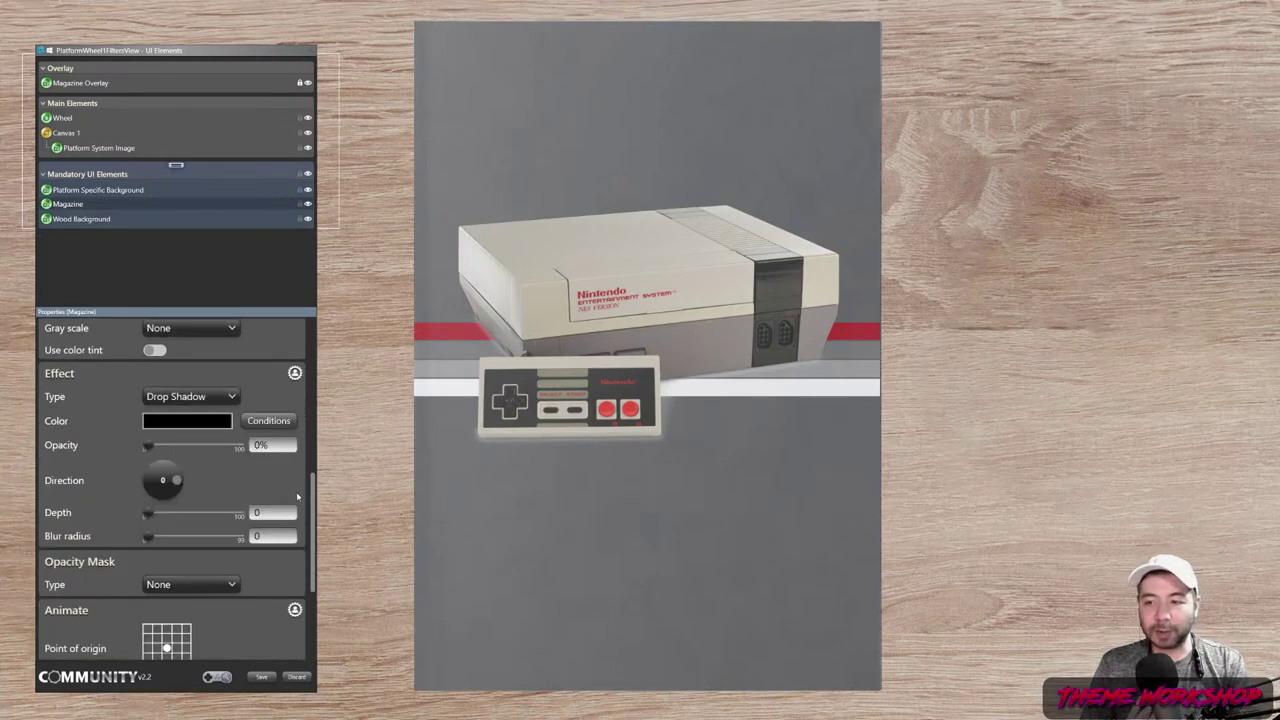
{"action": "left_click_drag", "start_coordinate": [148, 446], "coordinate": [213, 446]}
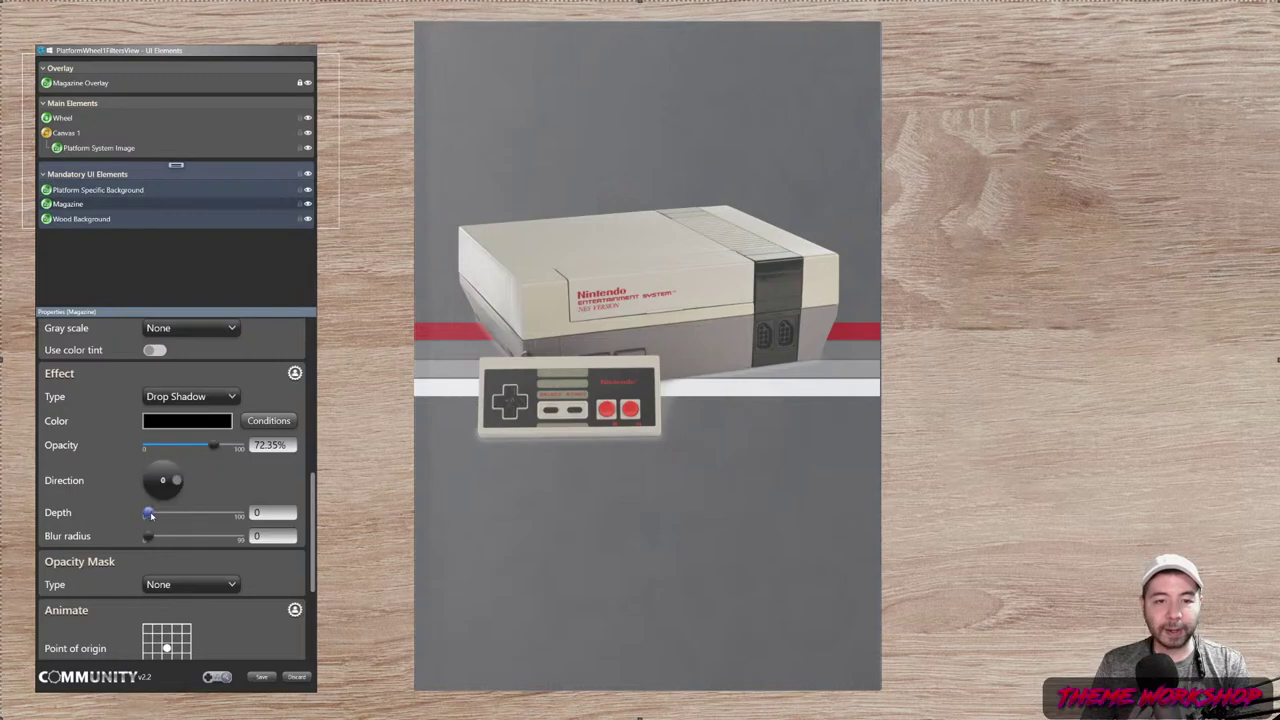
{"action": "left_click_drag", "start_coordinate": [160, 516], "coordinate": [179, 514]}
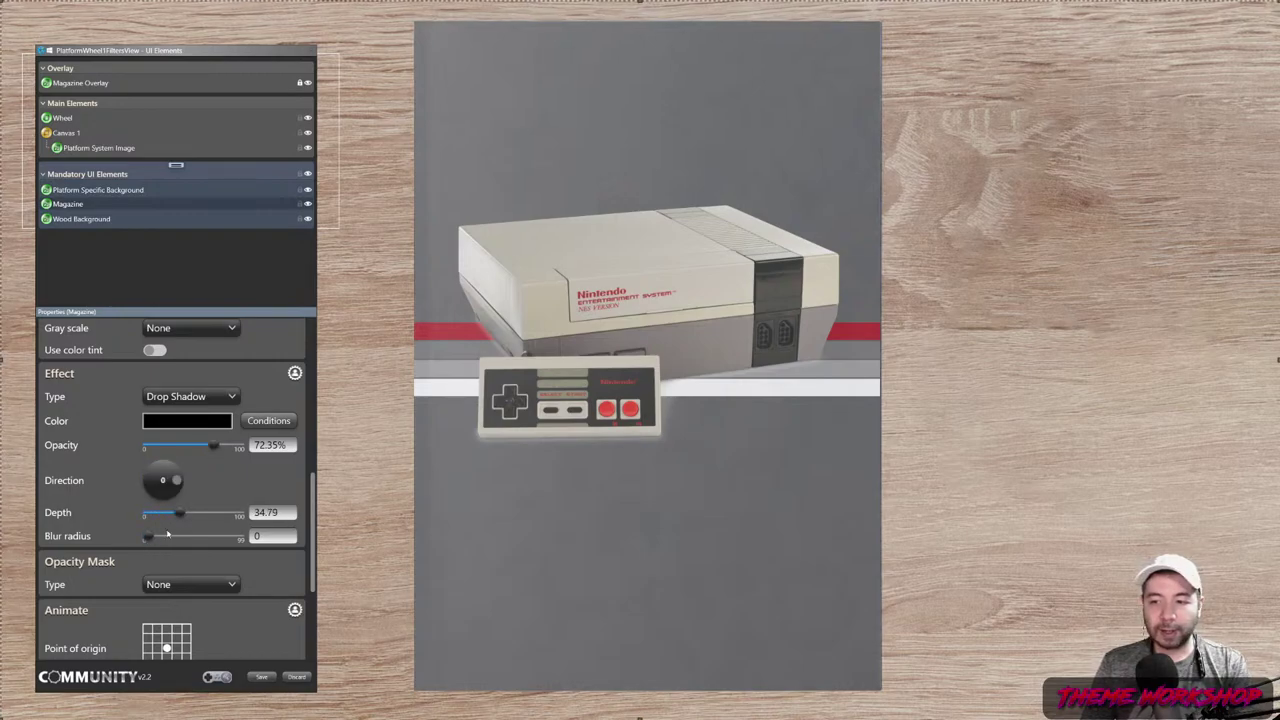
{"action": "left_click", "coordinate": [172, 490]}
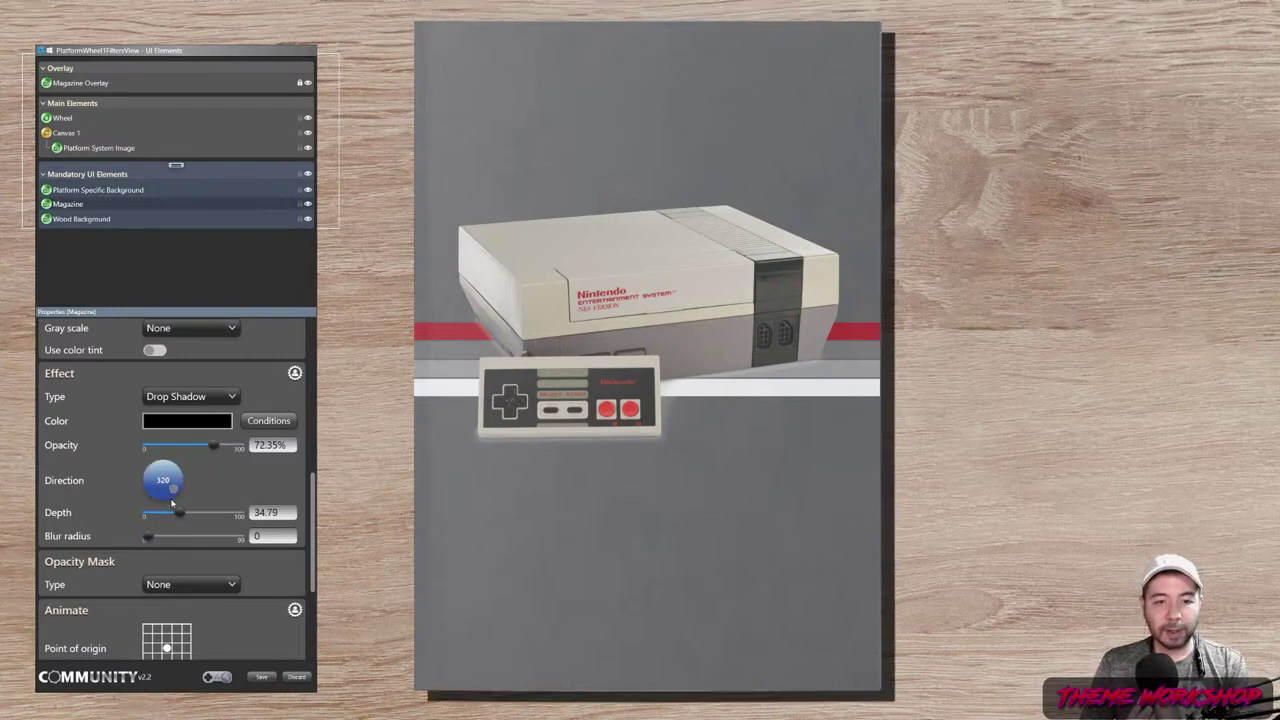
- Soften the Magazine's drop shadow by setting its depth to about 7.7 and its blur radius to about 35.5
{"action": "left_click_drag", "start_coordinate": [180, 514], "coordinate": [171, 540]}
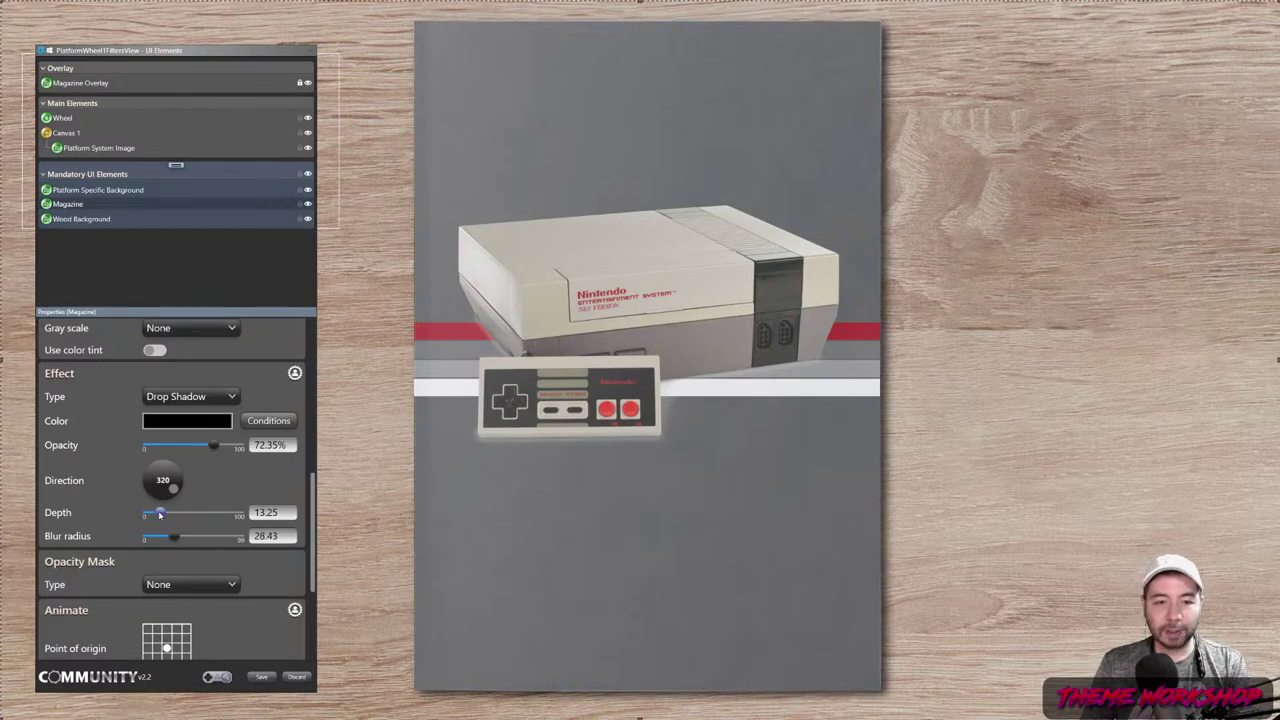
{"action": "left_click_drag", "start_coordinate": [160, 515], "coordinate": [156, 516]}
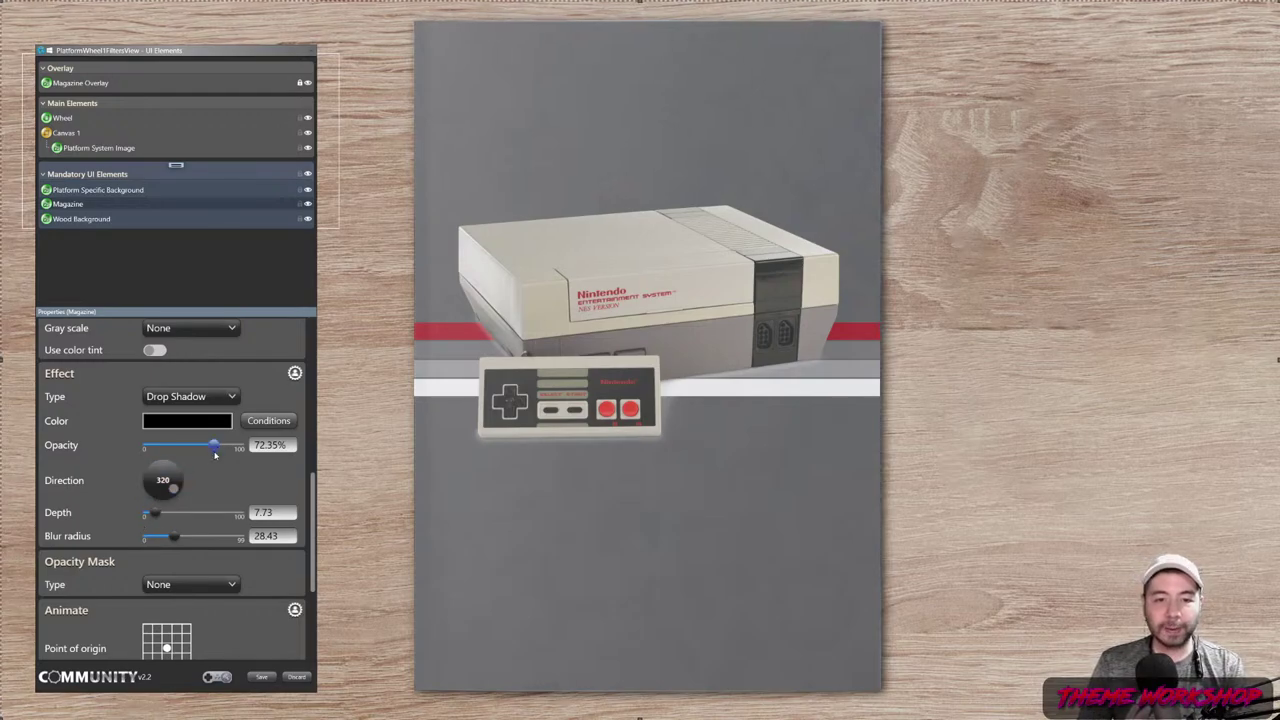
{"action": "left_click_drag", "start_coordinate": [168, 540], "coordinate": [181, 539]}
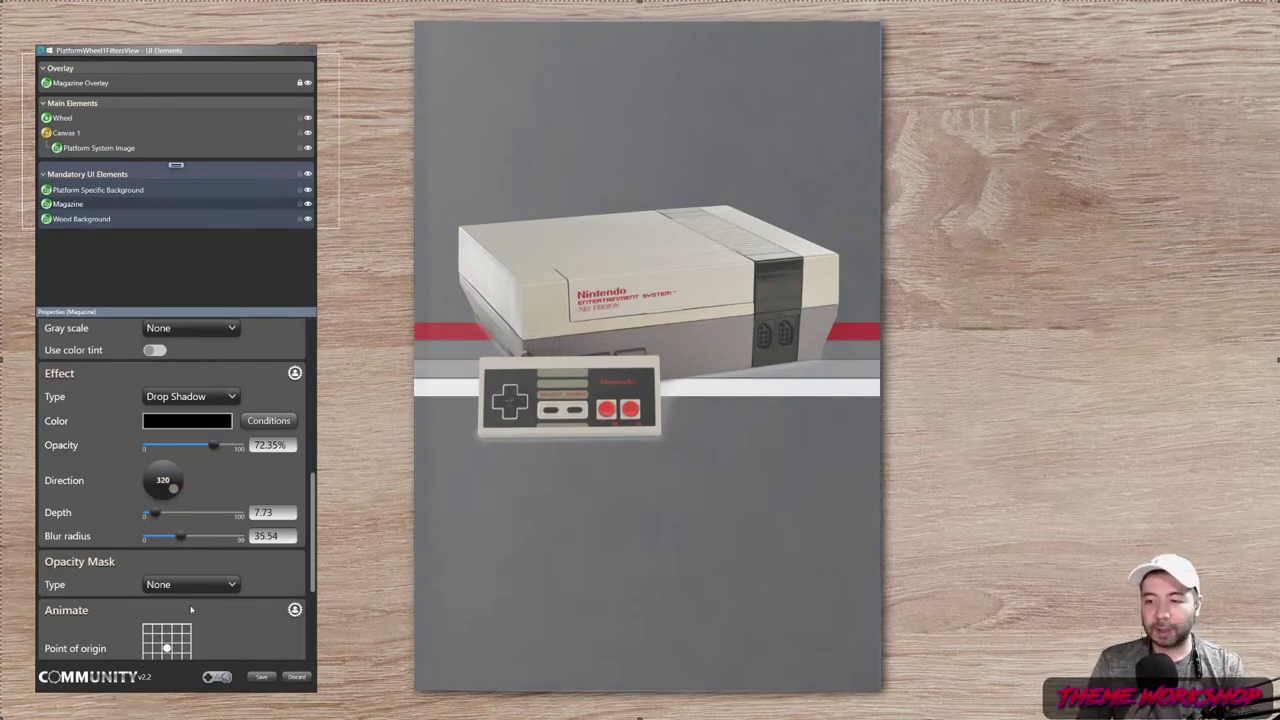
- Add a black Drop Shadow to the Platform System Image with about 65% opacity, direction 270, depth about 25 and blur radius about 44
{"action": "left_click", "coordinate": [80, 83]}
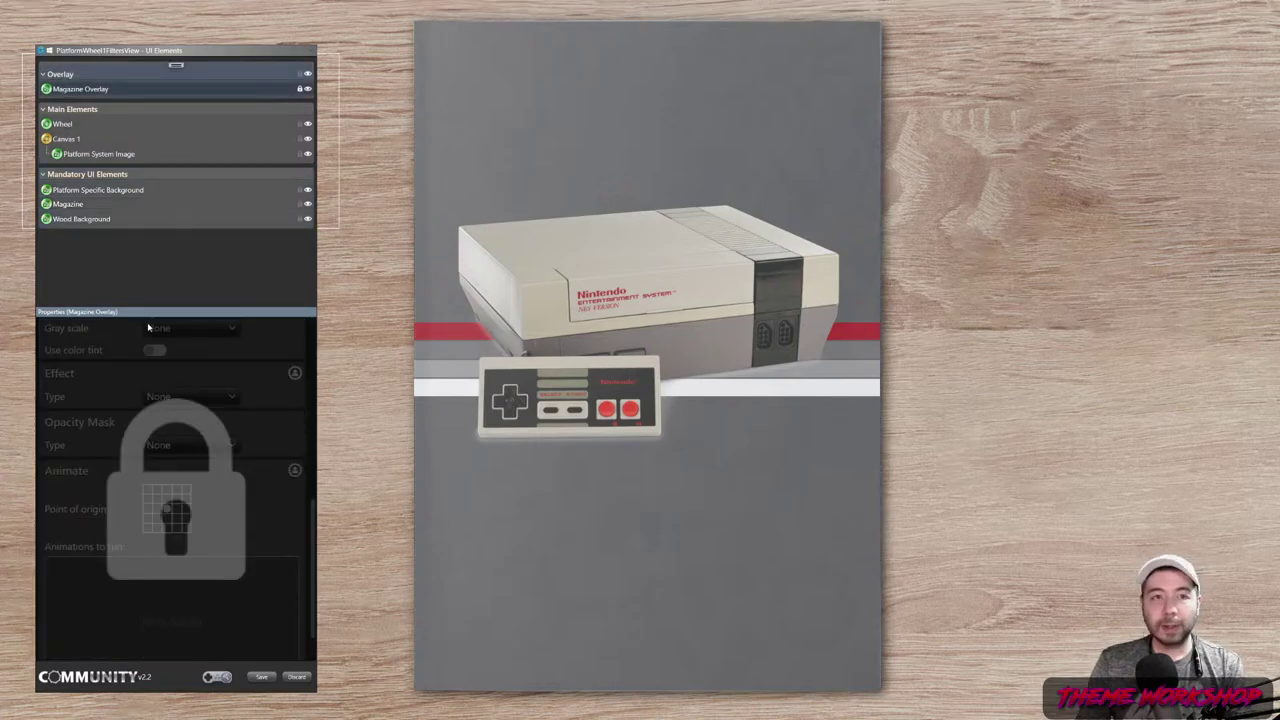
{"action": "left_click", "coordinate": [86, 154]}
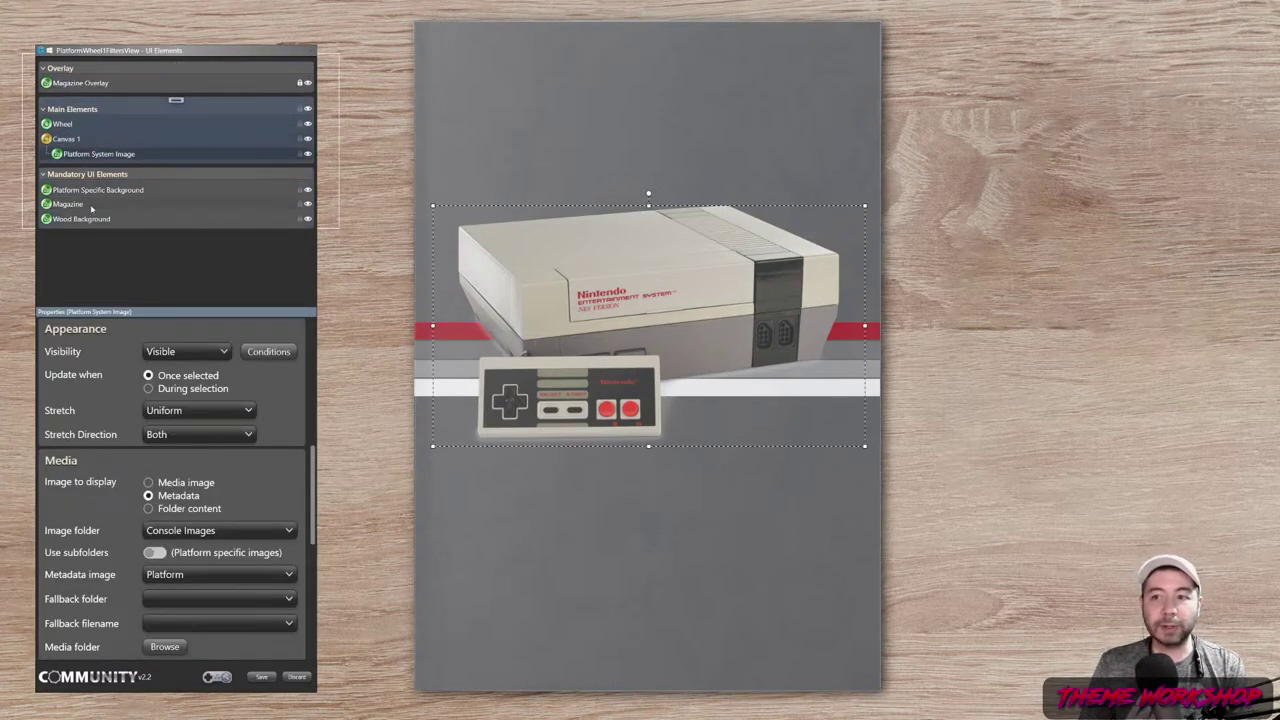
{"action": "scroll", "coordinate": [156, 494], "scroll_direction": "down", "scroll_amount": 4}
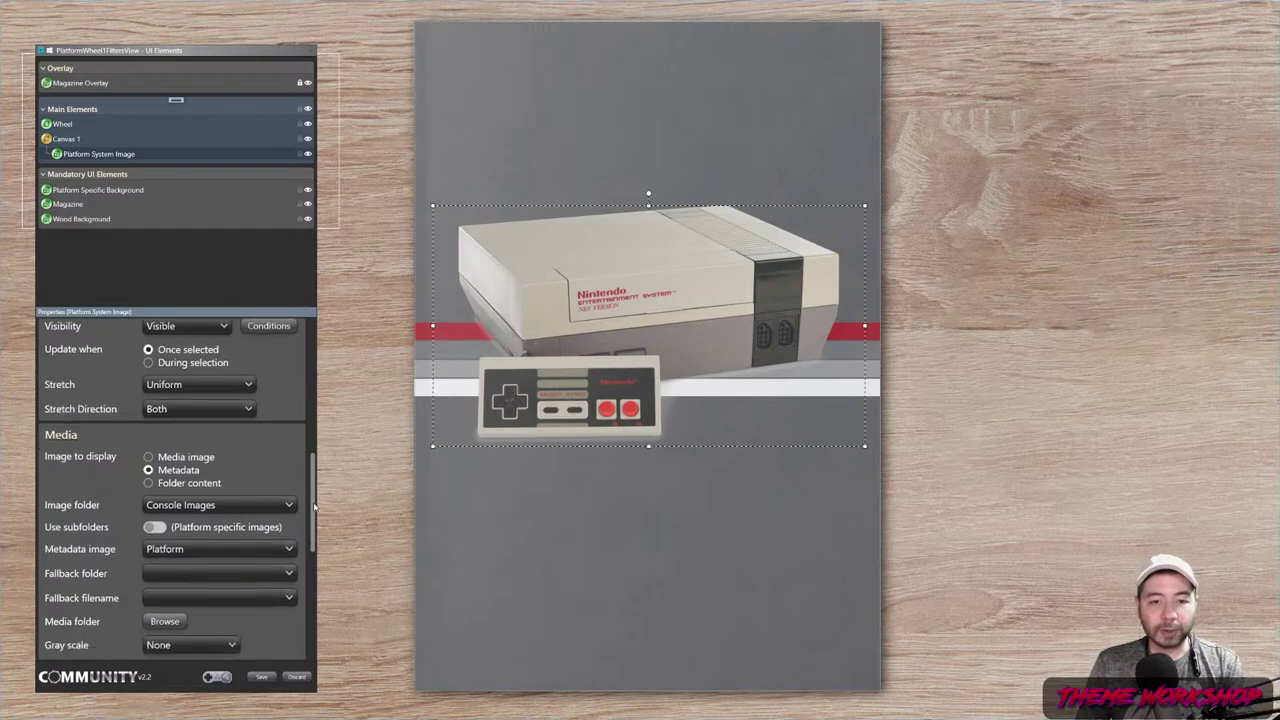
{"action": "left_click", "coordinate": [165, 482]}
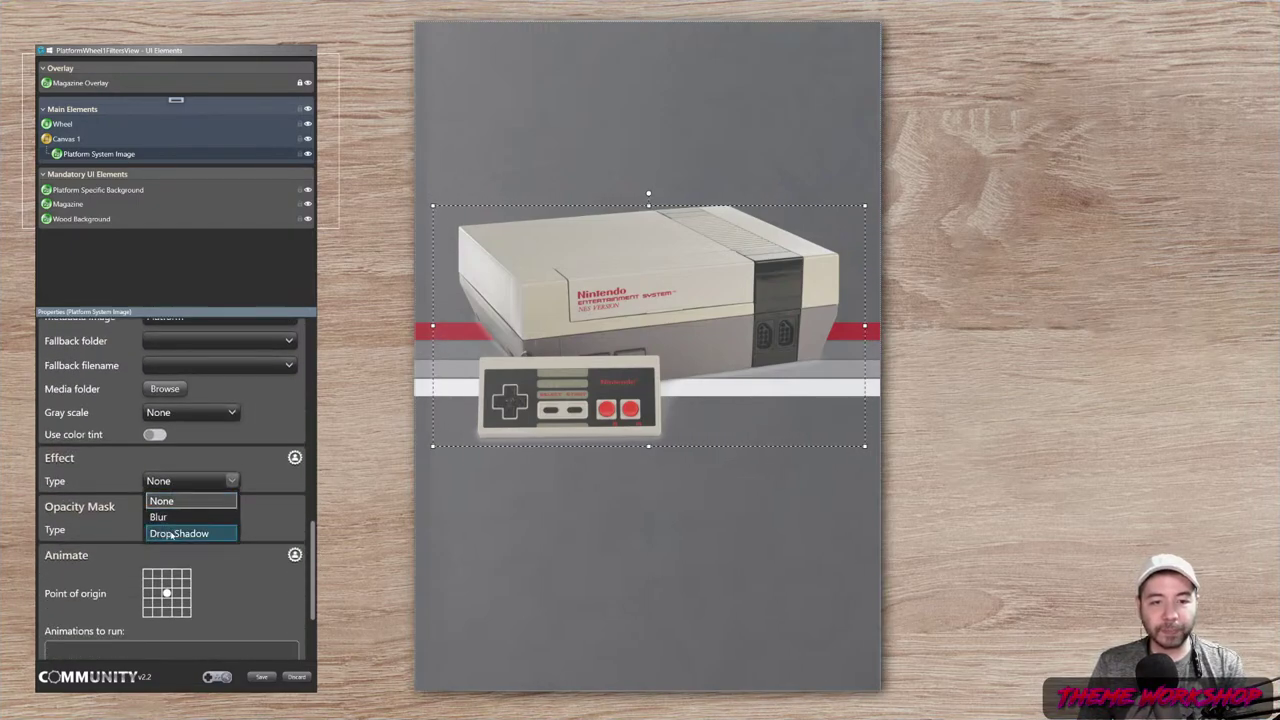
{"action": "left_click", "coordinate": [190, 528]}
{"action": "left_click_drag", "start_coordinate": [148, 530], "coordinate": [190, 530]}
{"action": "mouse_move", "coordinate": [164, 578]}
{"action": "left_mouse_down"}
{"action": "mouse_move", "coordinate": [153, 597]}
{"action": "mouse_move", "coordinate": [166, 622]}
{"action": "mouse_move", "coordinate": [193, 622]}
{"action": "mouse_move", "coordinate": [173, 600]}
{"action": "left_mouse_up"}
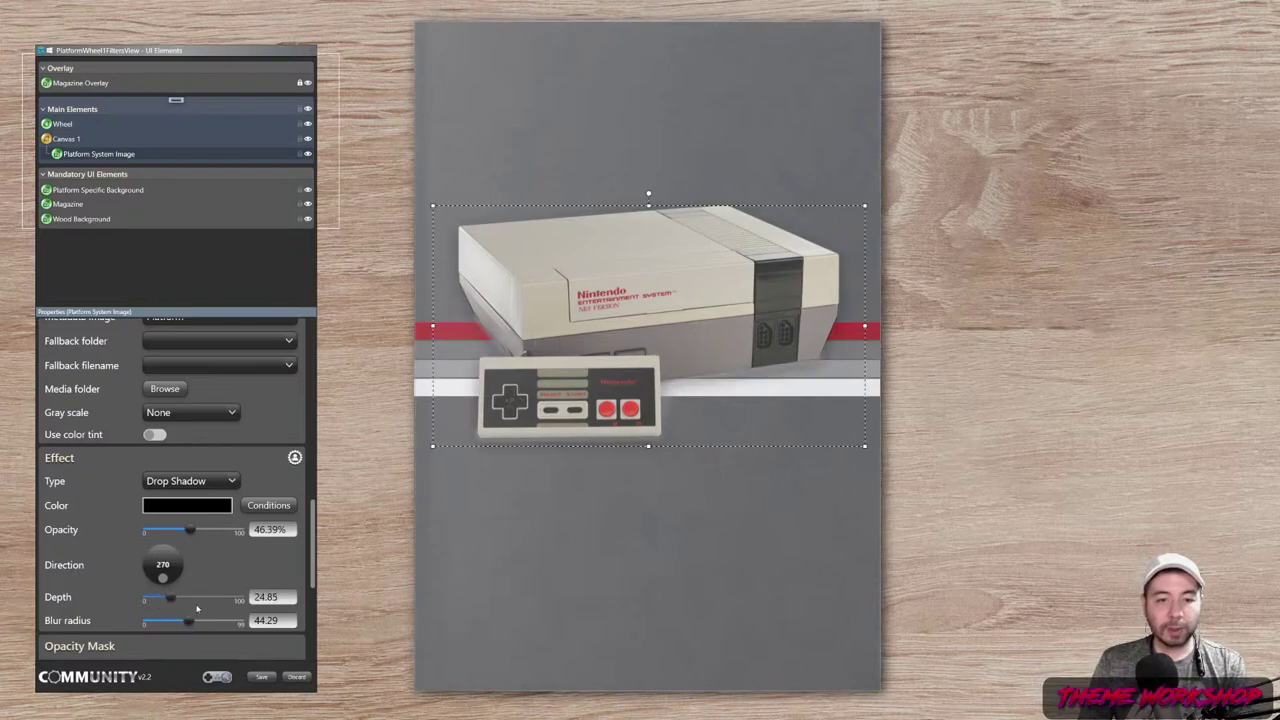
{"action": "left_click_drag", "start_coordinate": [190, 531], "coordinate": [208, 535]}
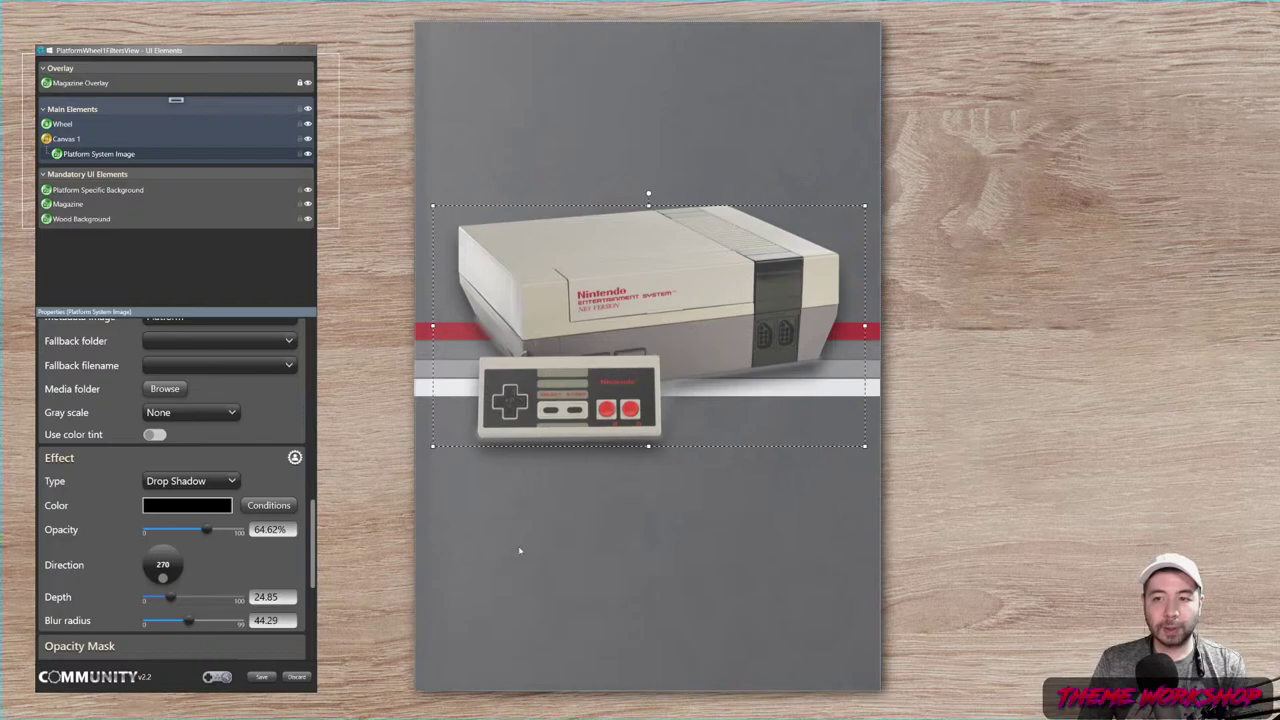
{"action": "left_click", "coordinate": [945, 515]}
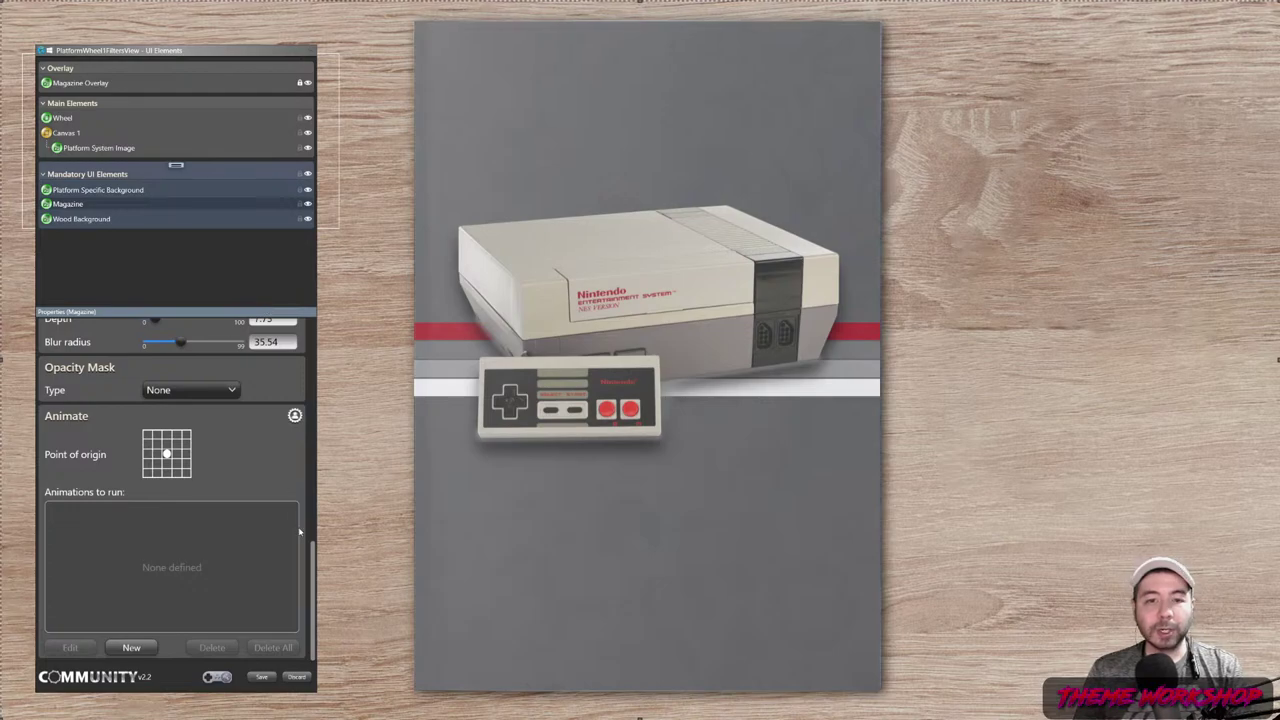
{"action": "left_click_drag", "start_coordinate": [315, 535], "coordinate": [320, 483]}
{"action": "scroll", "coordinate": [320, 483], "scroll_direction": "up", "scroll_amount": 3}
{"action": "scroll", "coordinate": [322, 484], "scroll_direction": "down", "scroll_amount": 3}
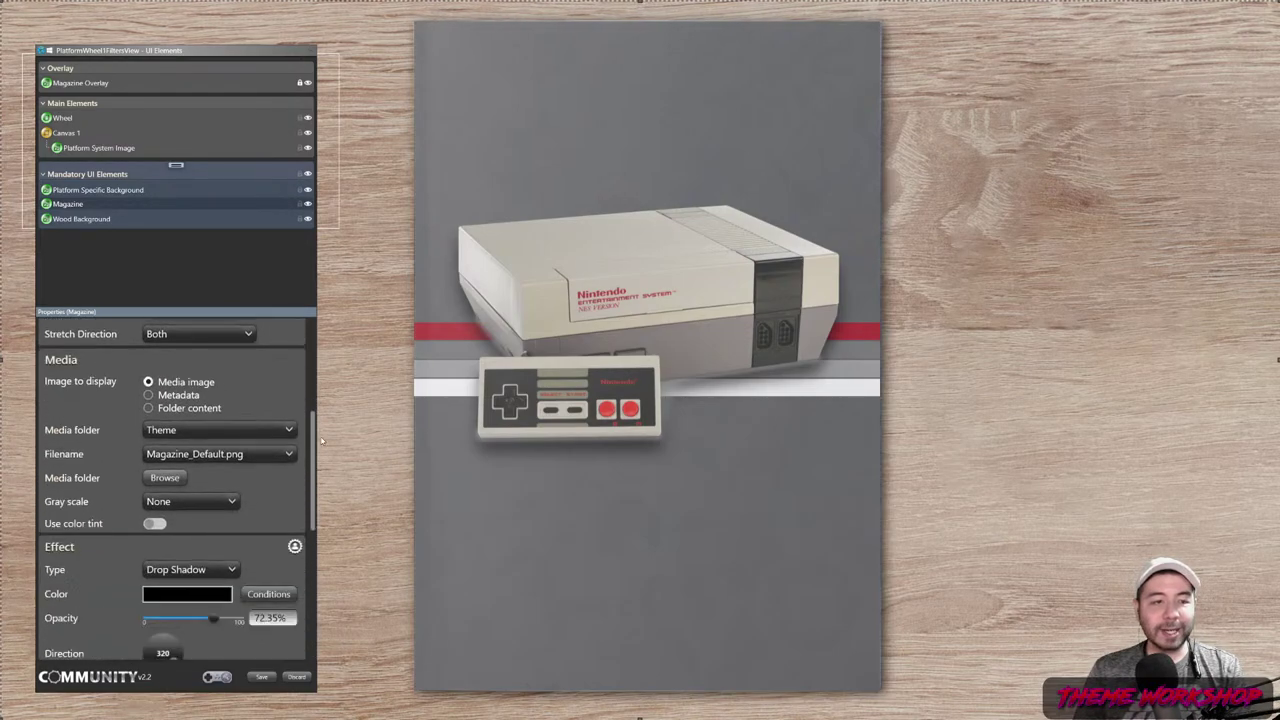
{"action": "scroll", "coordinate": [322, 480], "scroll_direction": "up", "scroll_amount": 5}
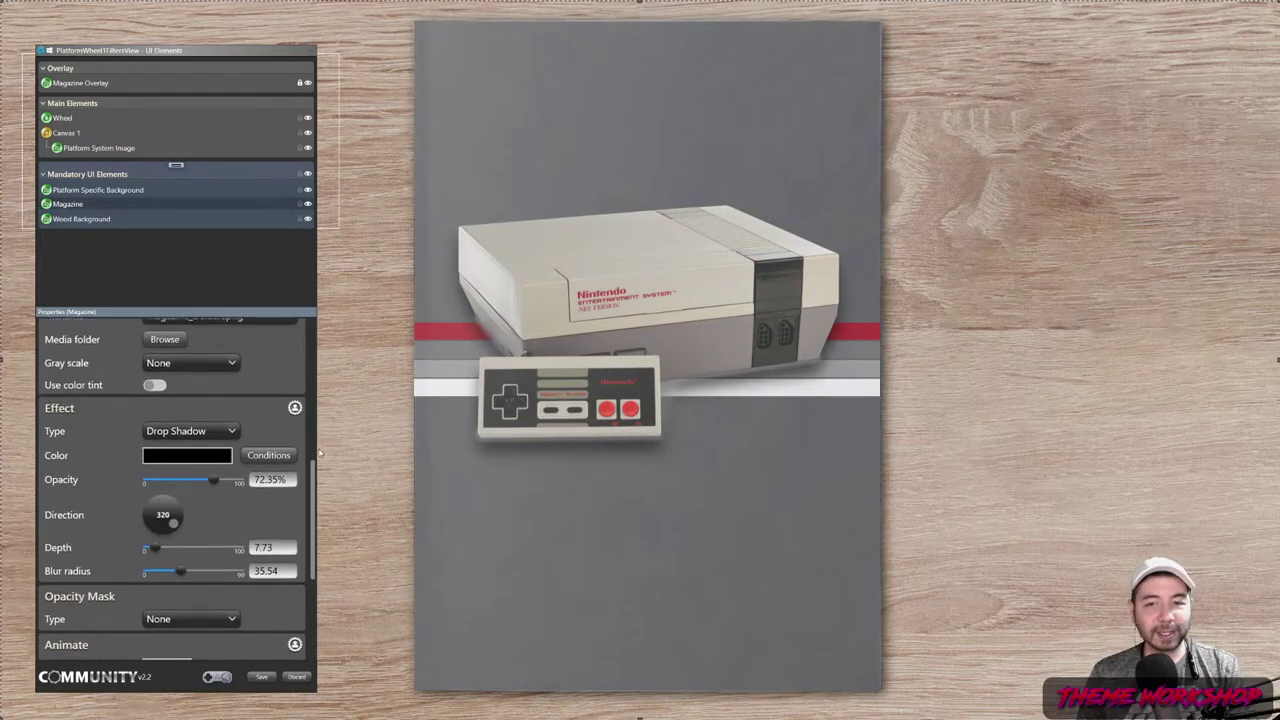
{"action": "scroll", "coordinate": [322, 462], "scroll_direction": "down", "scroll_amount": 1}
{"action": "scroll", "coordinate": [323, 461], "scroll_direction": "down", "scroll_amount": 4}
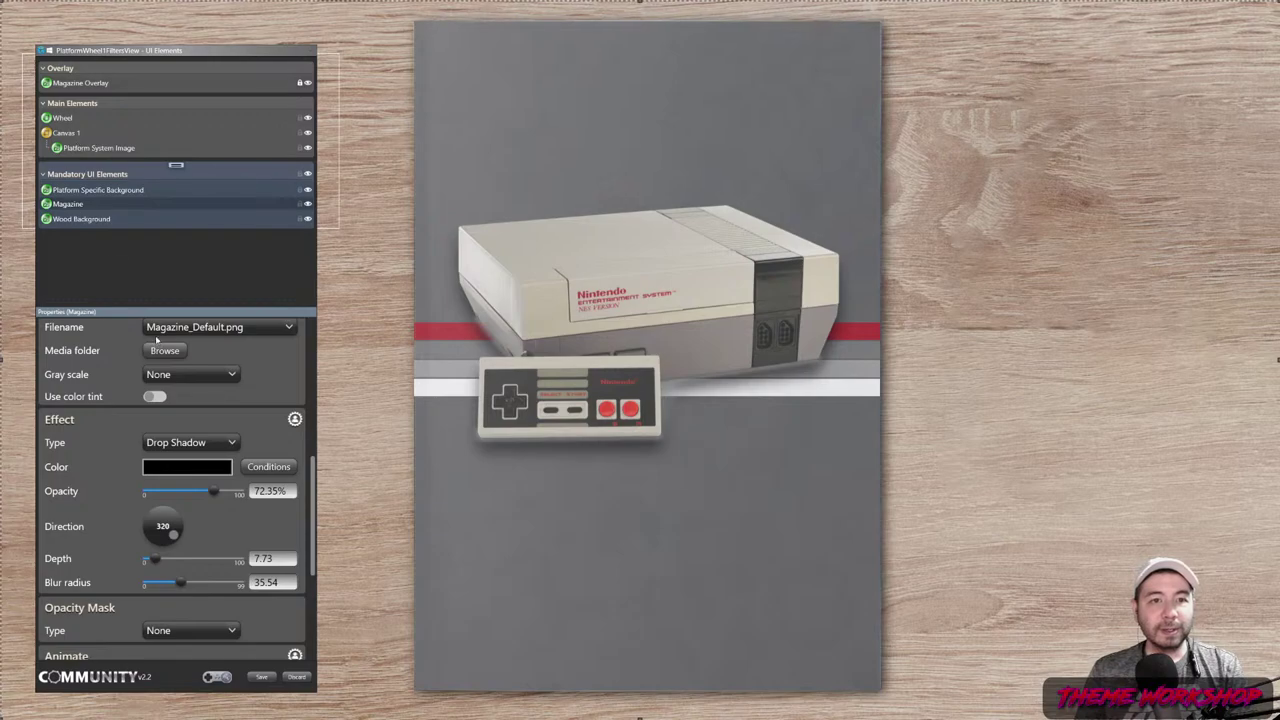
{"action": "scroll", "coordinate": [306, 435], "scroll_direction": "up", "scroll_amount": 2}
{"action": "scroll", "coordinate": [306, 435], "scroll_direction": "up", "scroll_amount": 2}
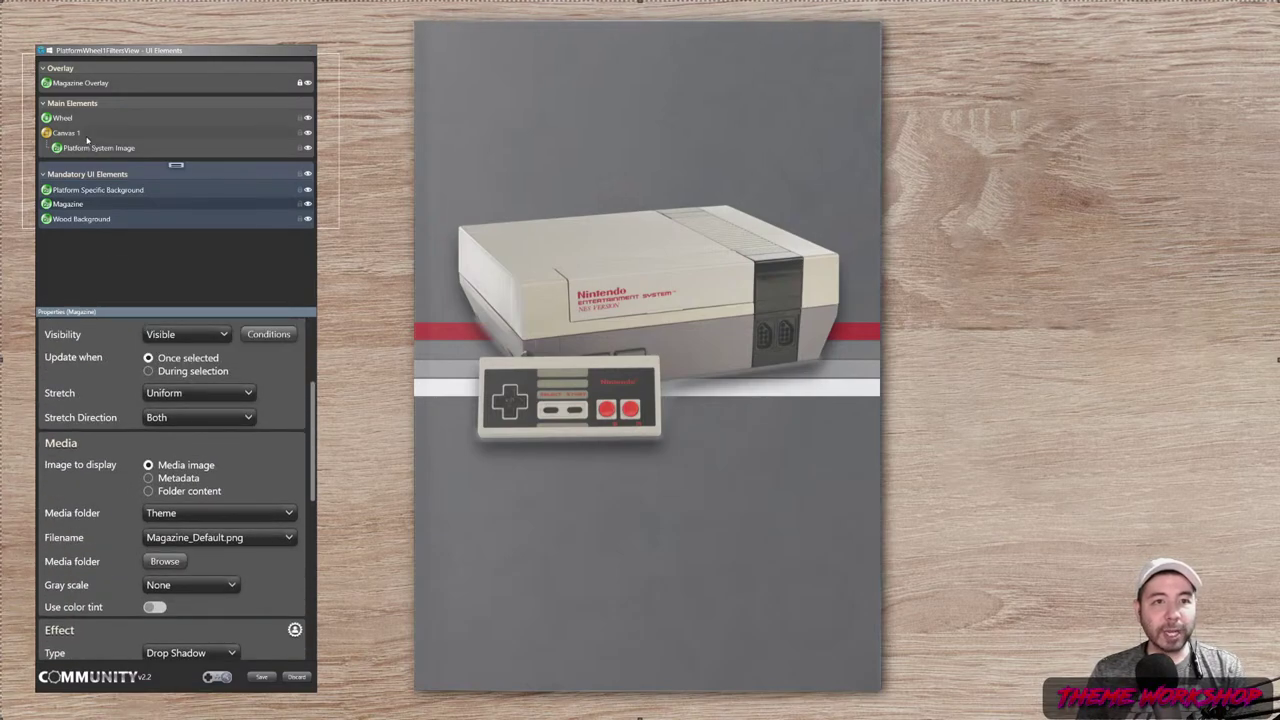
- Set the Platform System Image's vertical alignment to top
{"action": "key", "text": "Up"}
{"action": "key", "text": "Up"}
{"action": "scroll", "coordinate": [306, 425], "scroll_direction": "down", "scroll_amount": 3}
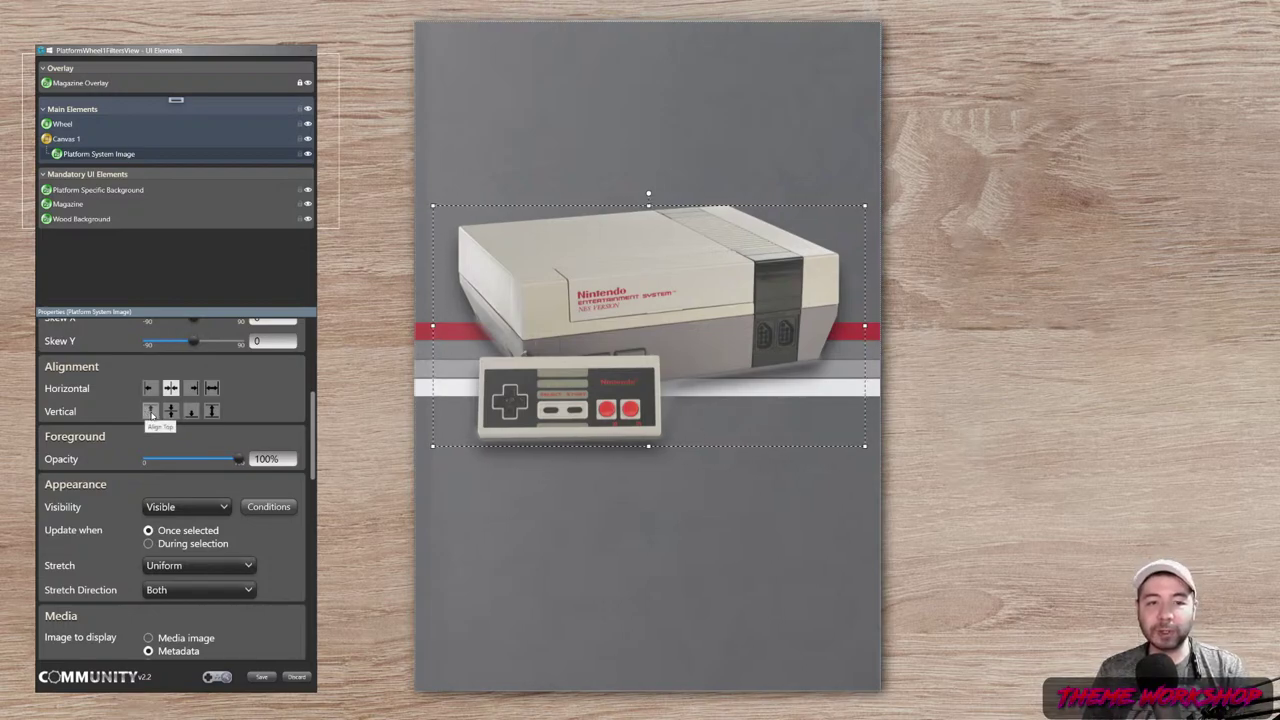
{"action": "left_click", "coordinate": [150, 411]}
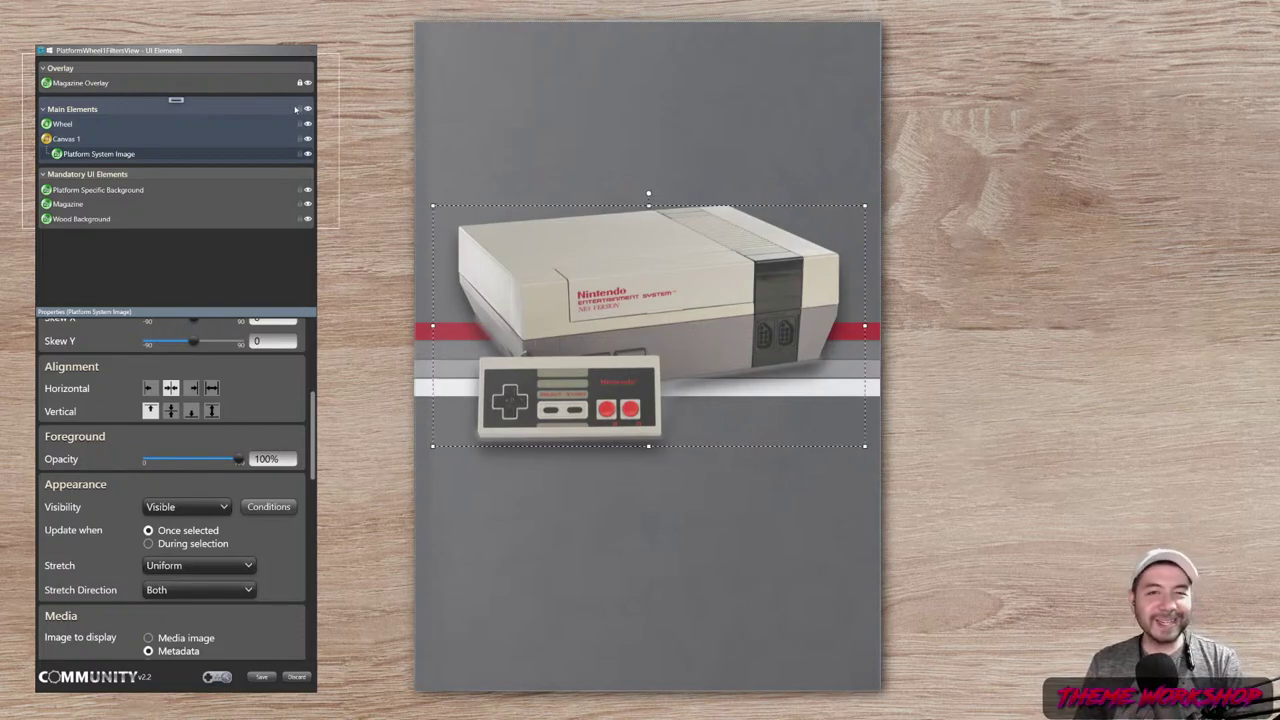
{"action": "mouse_move", "coordinate": [207, 55]}
{"action": "left_mouse_down"}
{"action": "mouse_move", "coordinate": [229, 61]}
{"action": "mouse_move", "coordinate": [184, 50]}
{"action": "left_mouse_up"}
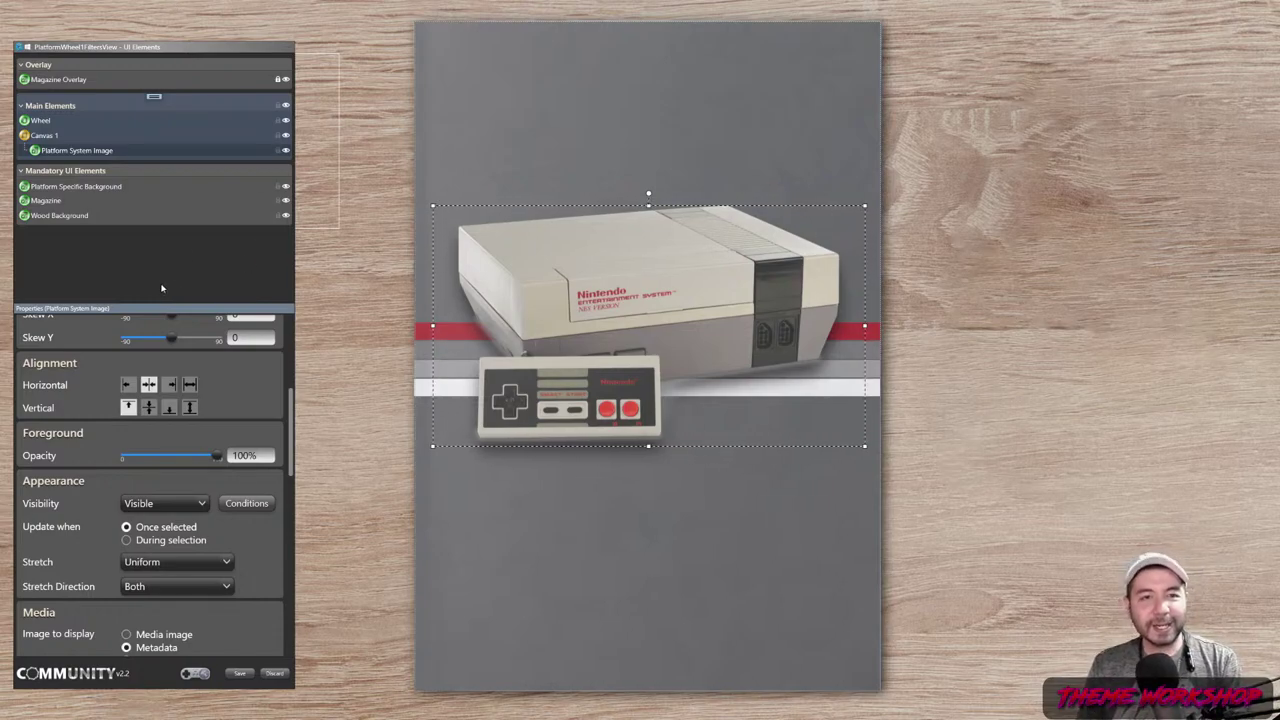
{"action": "right_click", "coordinate": [153, 102]}
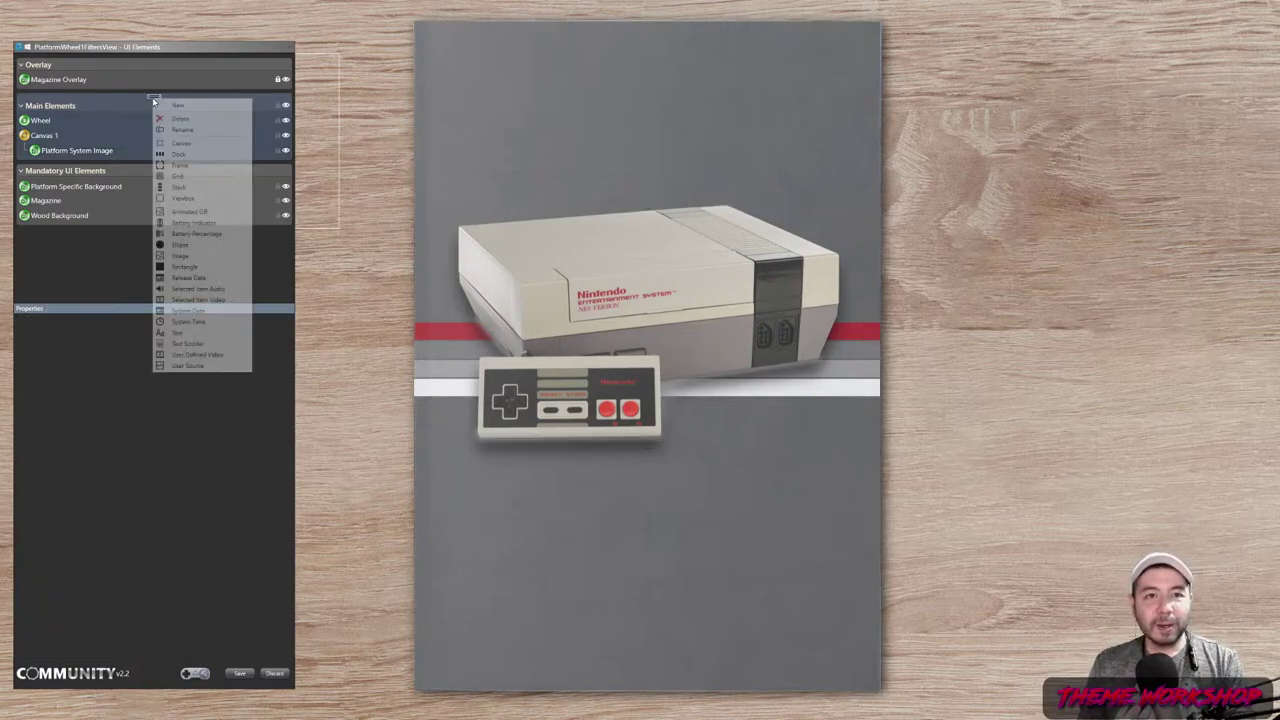
{"action": "left_click", "coordinate": [79, 274]}
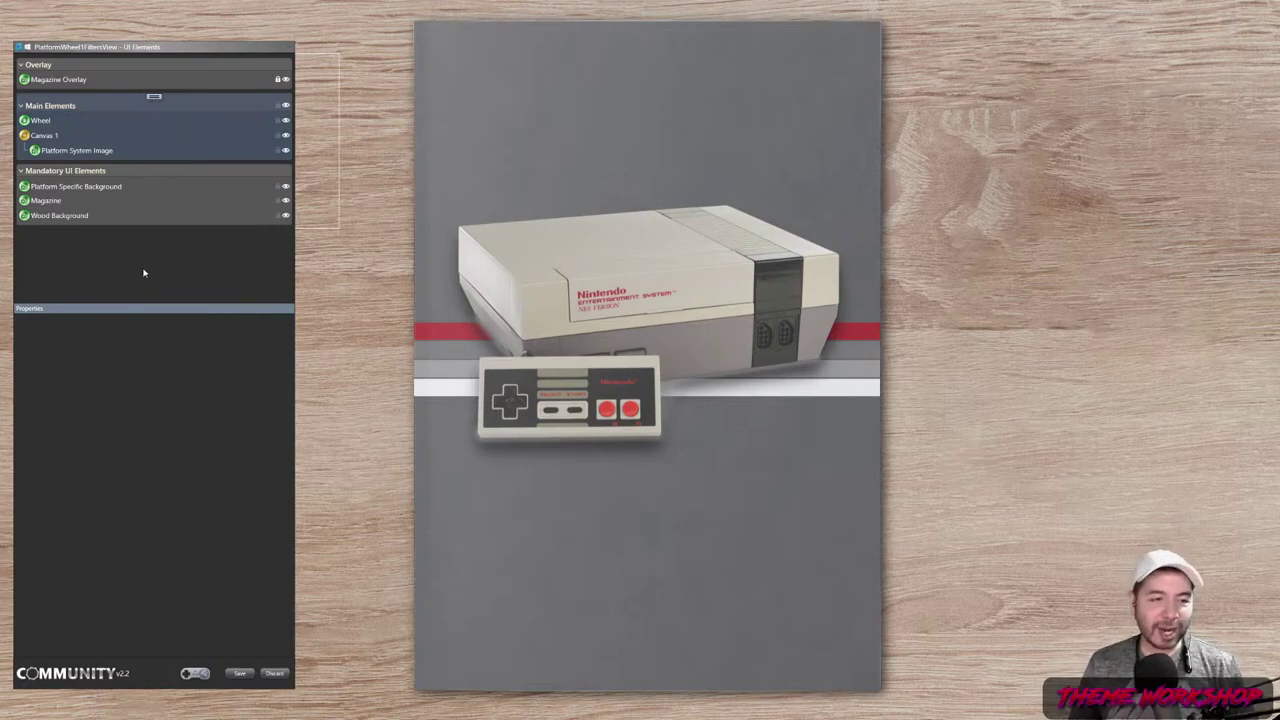
{"action": "right_click", "coordinate": [155, 101]}
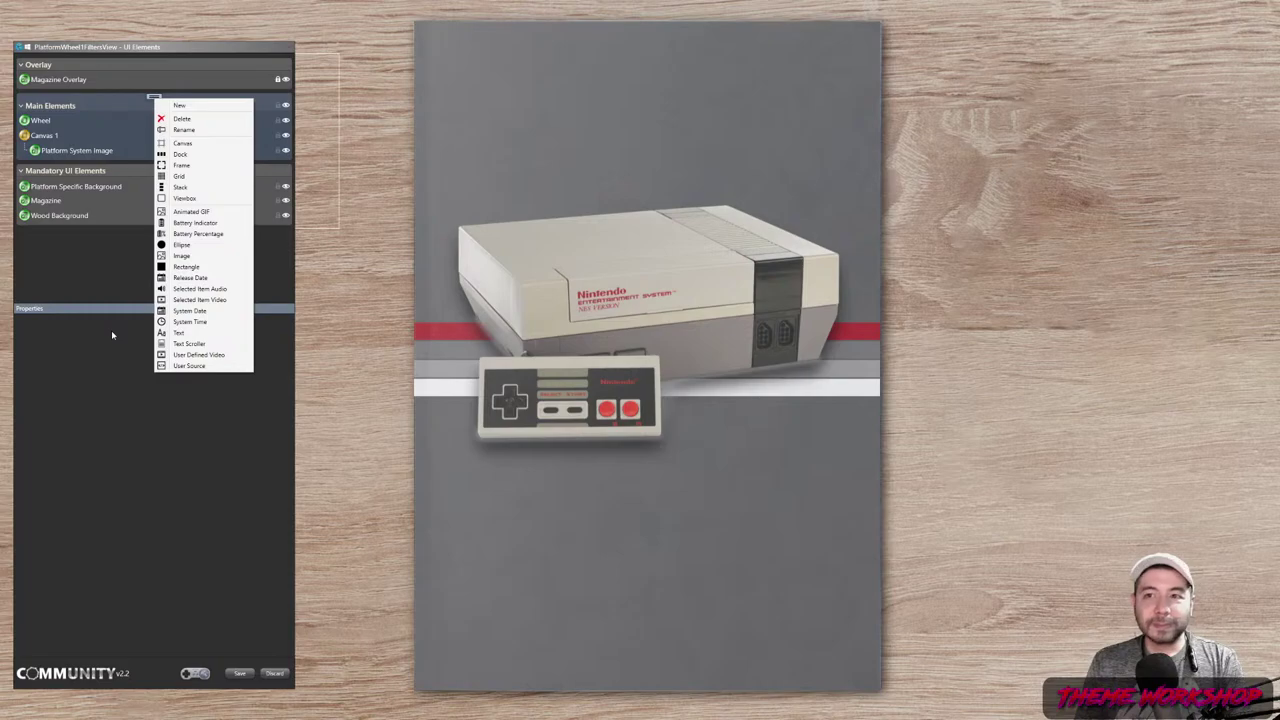
{"action": "left_click", "coordinate": [136, 196]}
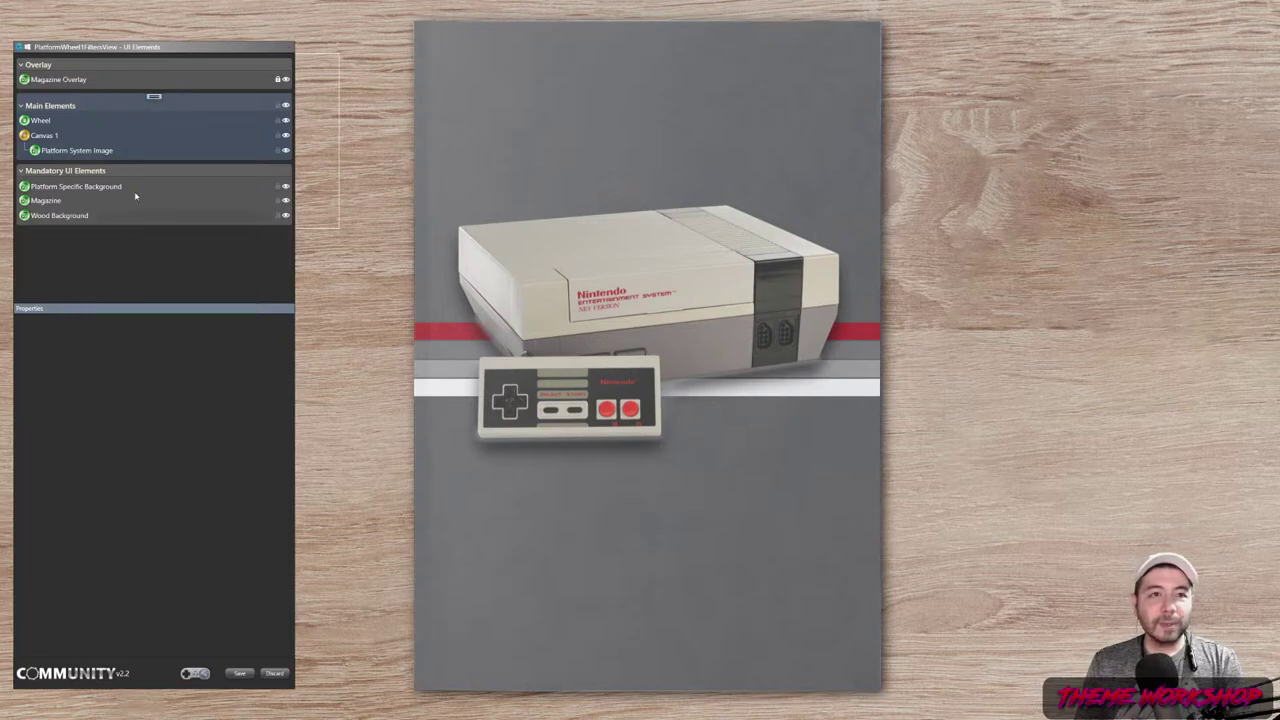
- Add an Image element to Main Elements, nest it in Canvas 1 above Platform System Image, and place it below the console
{"action": "left_click", "coordinate": [155, 101]}
{"action": "right_click", "coordinate": [158, 103]}
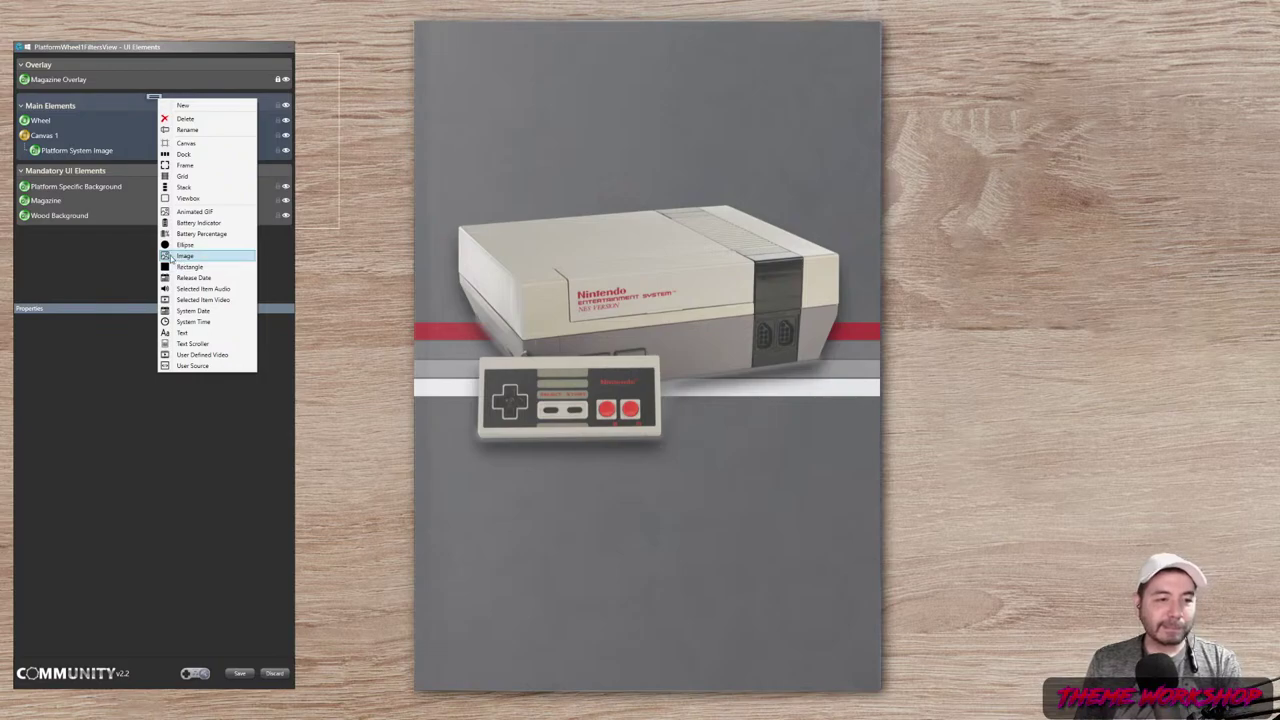
{"action": "left_click", "coordinate": [180, 257]}
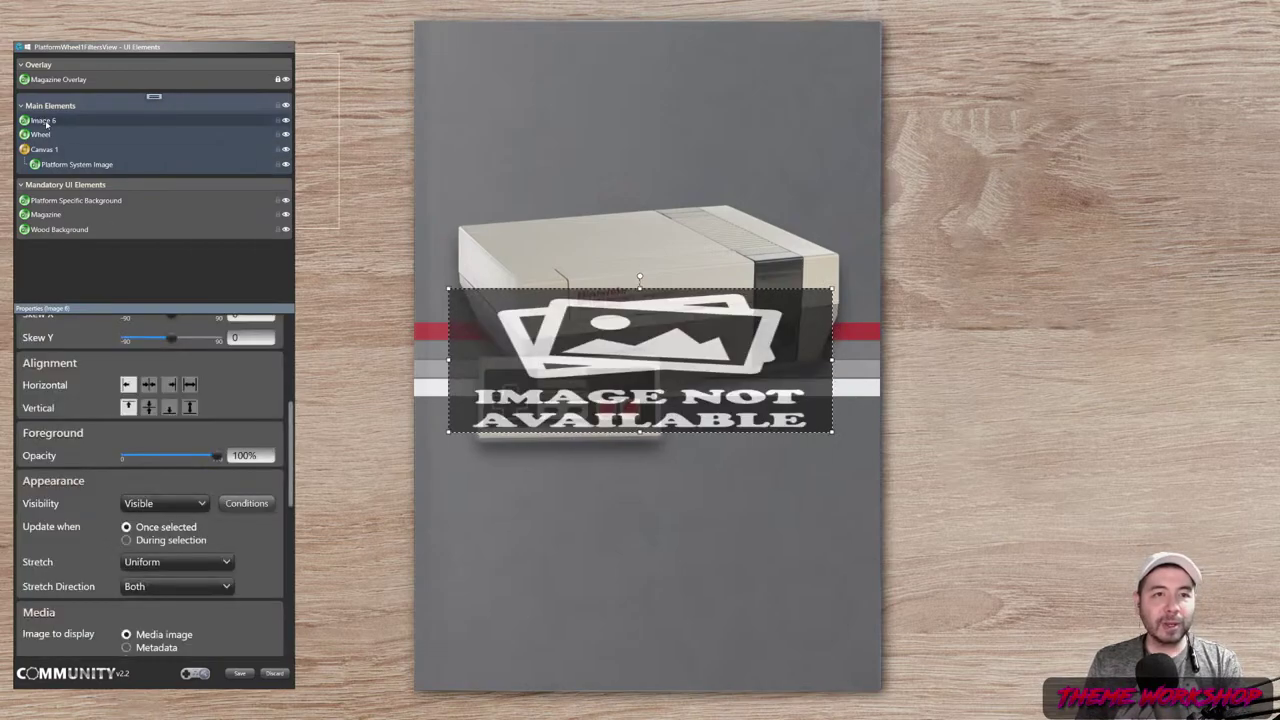
{"action": "left_click_drag", "start_coordinate": [67, 153], "coordinate": [34, 161]}
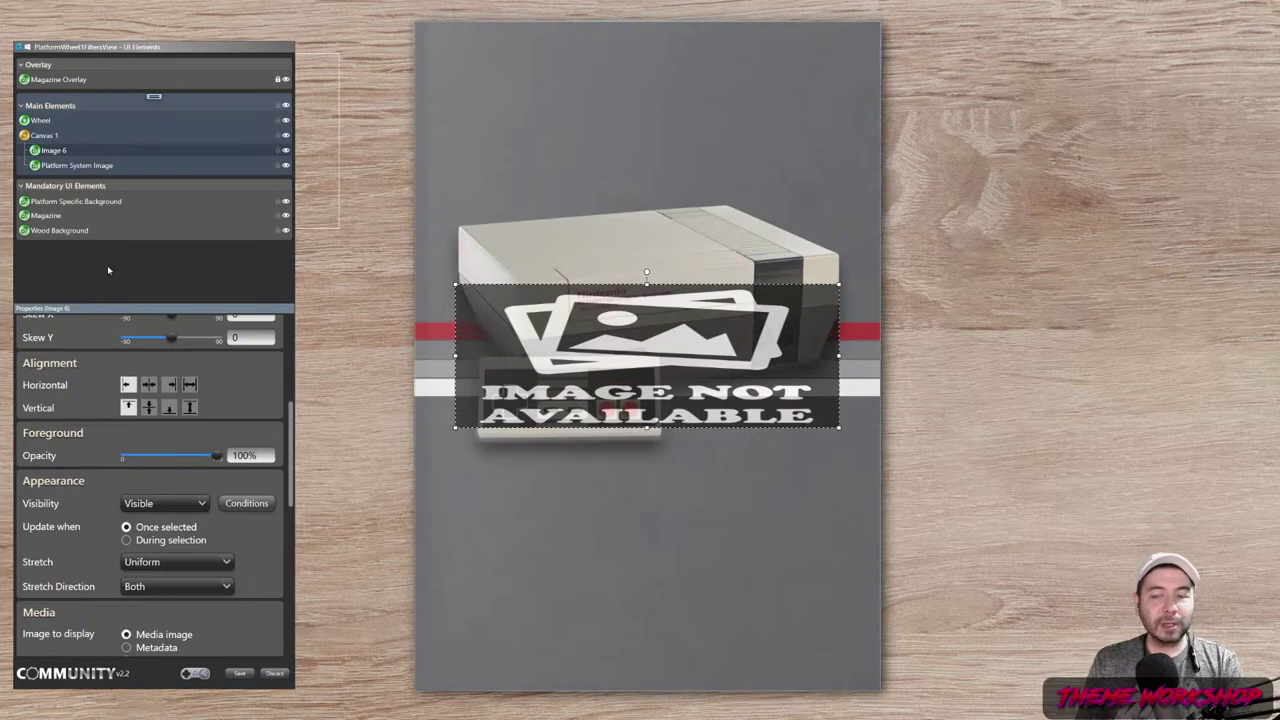
{"action": "left_click_drag", "start_coordinate": [705, 394], "coordinate": [703, 525]}
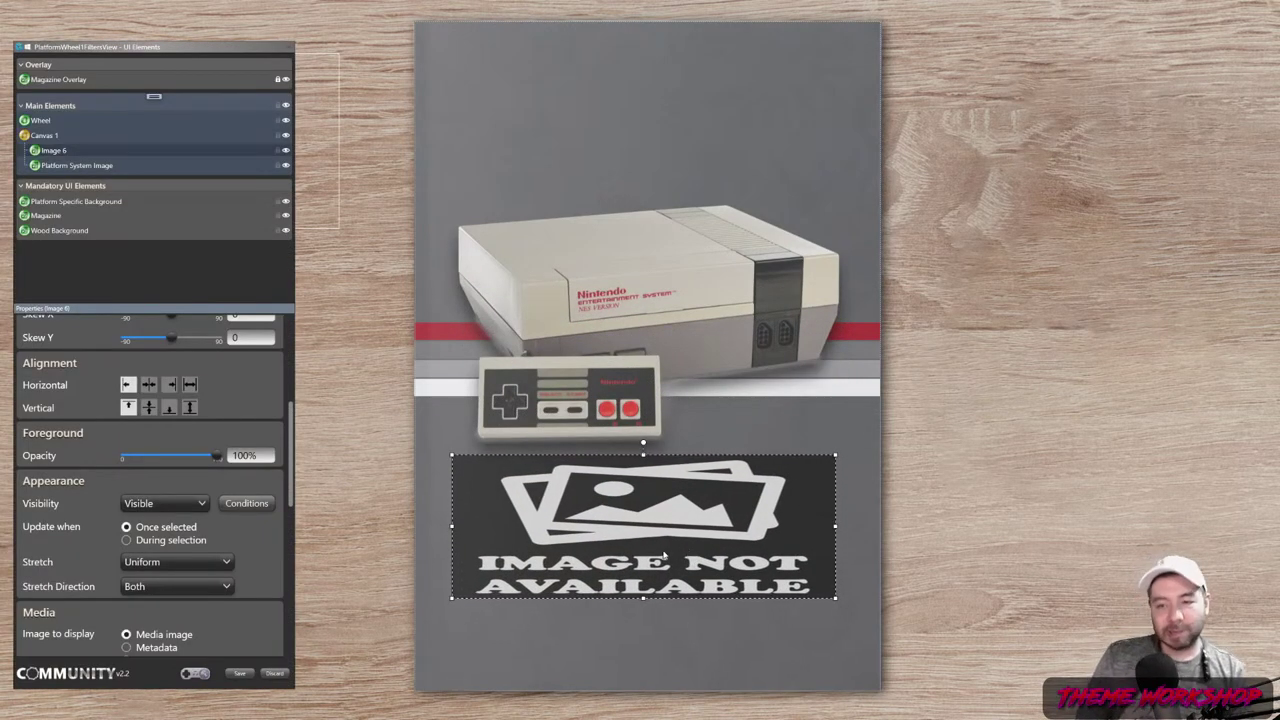
- Rename the new image element as "Game Graphic - Image 1"
{"action": "double_click", "coordinate": [60, 152]}
{"action": "type", "text": "I"}
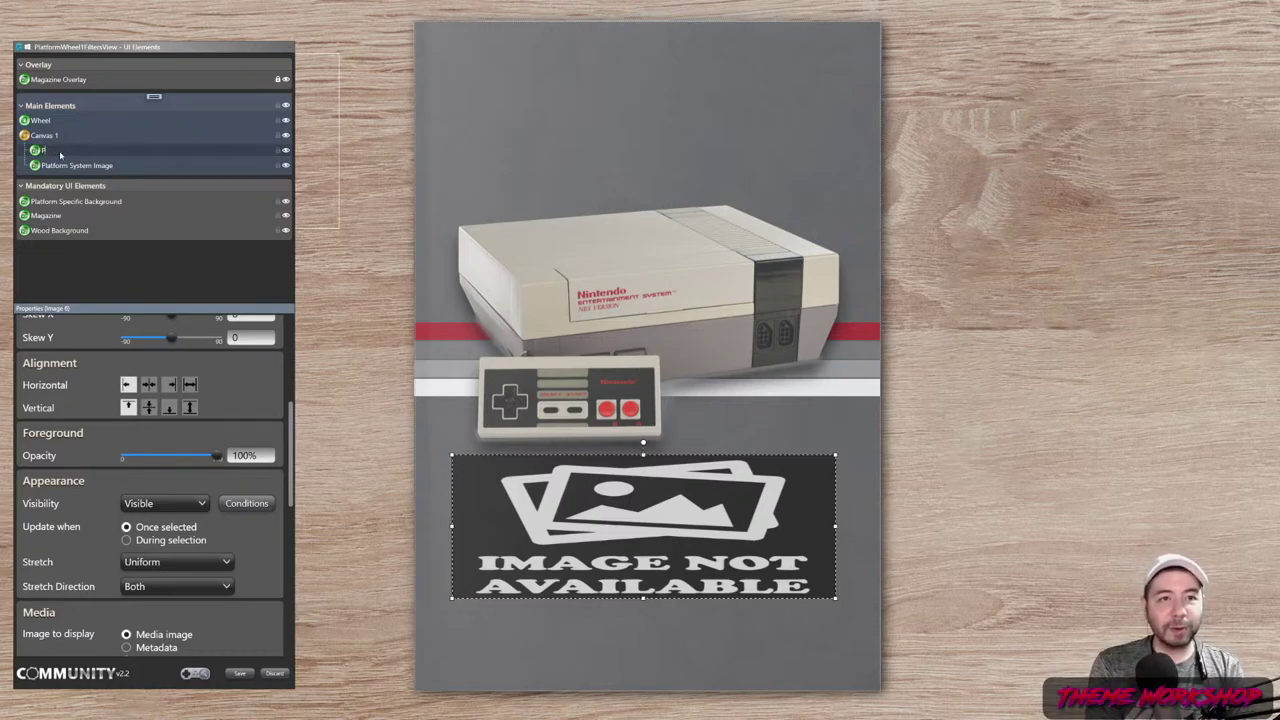
{"action": "type", "text": "latform Image"}
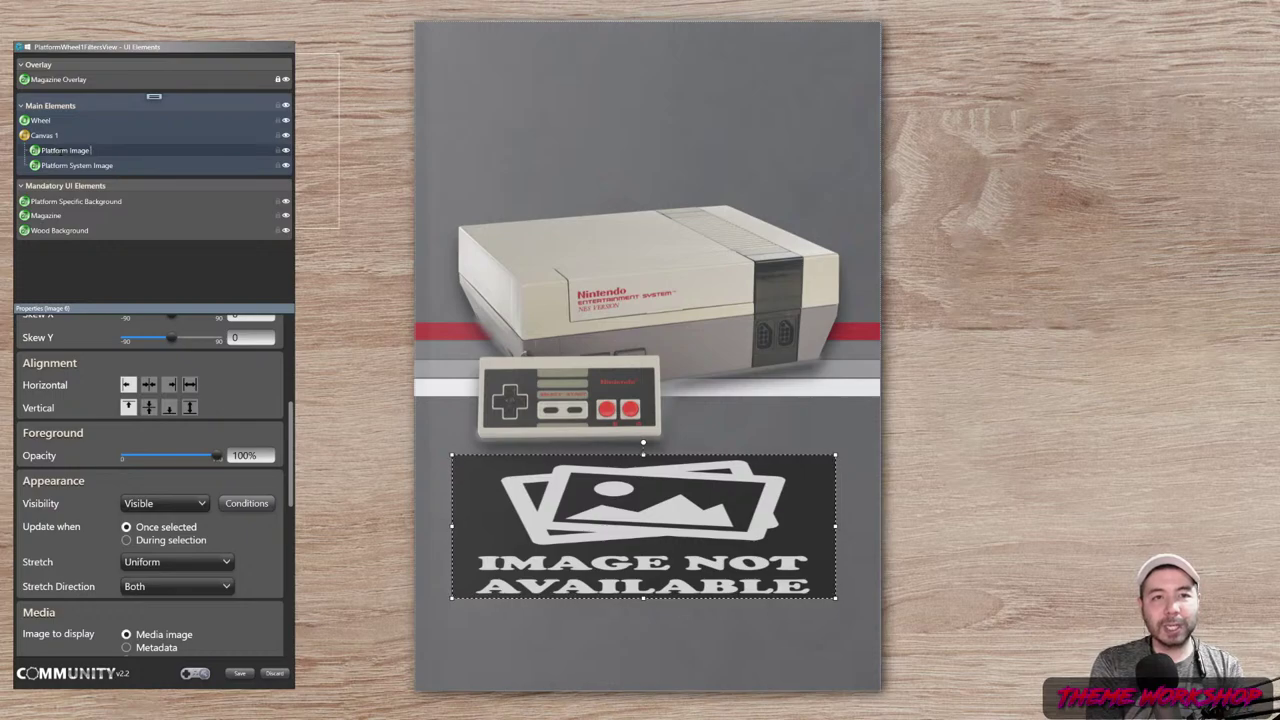
{"action": "key", "text": "BackSpace"}
{"action": "key", "text": "BackSpace"}
{"action": "key", "text": "BackSpace"}
{"action": "key", "text": "BackSpace"}
{"action": "key", "text": "BackSpace"}
{"action": "key", "text": "BackSpace"}
{"action": "key", "text": "BackSpace"}
{"action": "key", "text": "BackSpace"}
{"action": "key", "text": "BackSpace"}
{"action": "key", "text": "BackSpace"}
{"action": "key", "text": "BackSpace"}
{"action": "key", "text": "BackSpace"}
{"action": "key", "text": "BackSpace"}
{"action": "key", "text": "BackSpace"}
{"action": "type", "text": "Game Grap"}
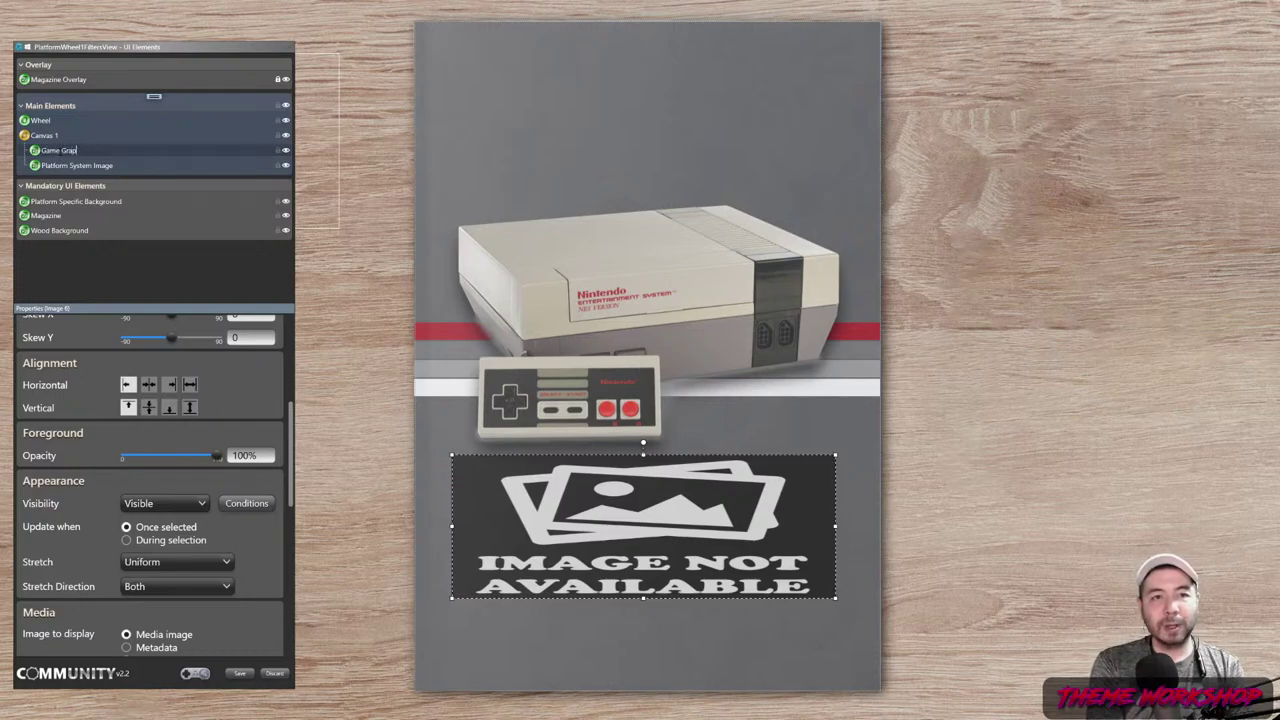
{"action": "type", "text": "hic - Image 1"}
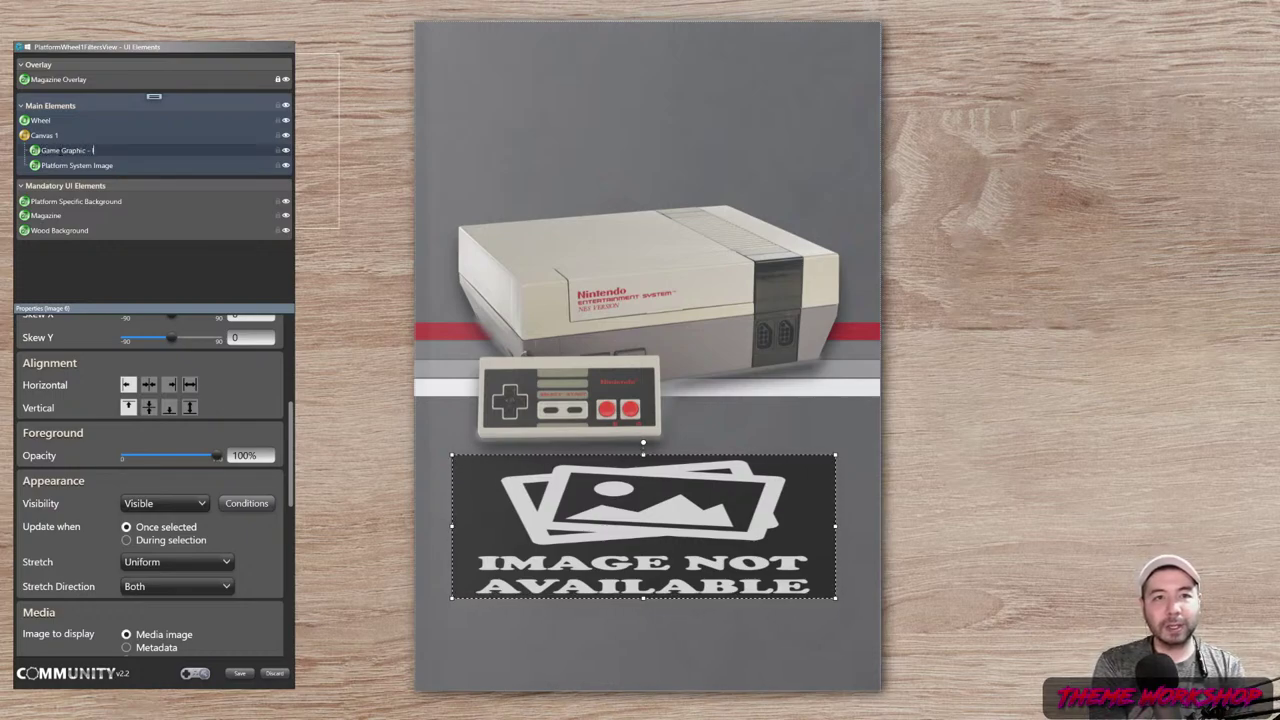
{"action": "key", "text": "Return"}
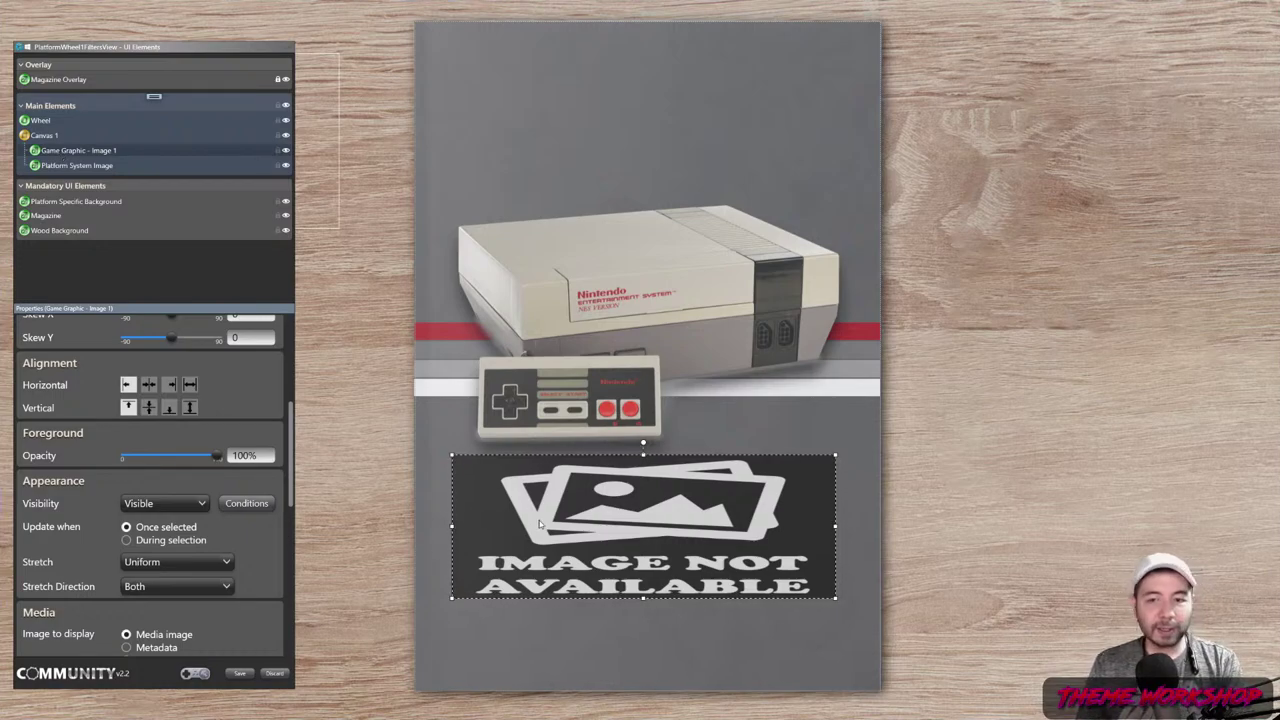
- Reshape the Game Graphic image into a nearly square frame in the magazine's lower-left area, slightly overlapping the controller and inset from the page edges
{"action": "left_click_drag", "start_coordinate": [536, 526], "coordinate": [508, 606]}
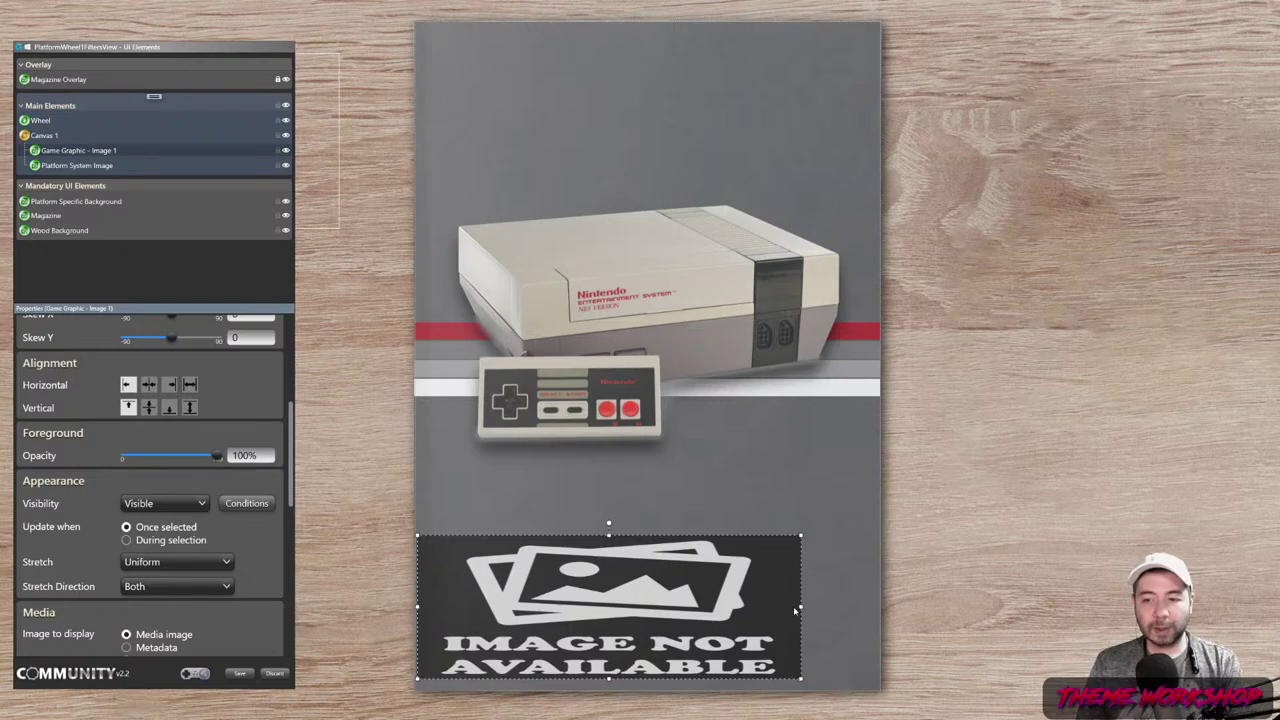
{"action": "left_click_drag", "start_coordinate": [800, 607], "coordinate": [624, 607]}
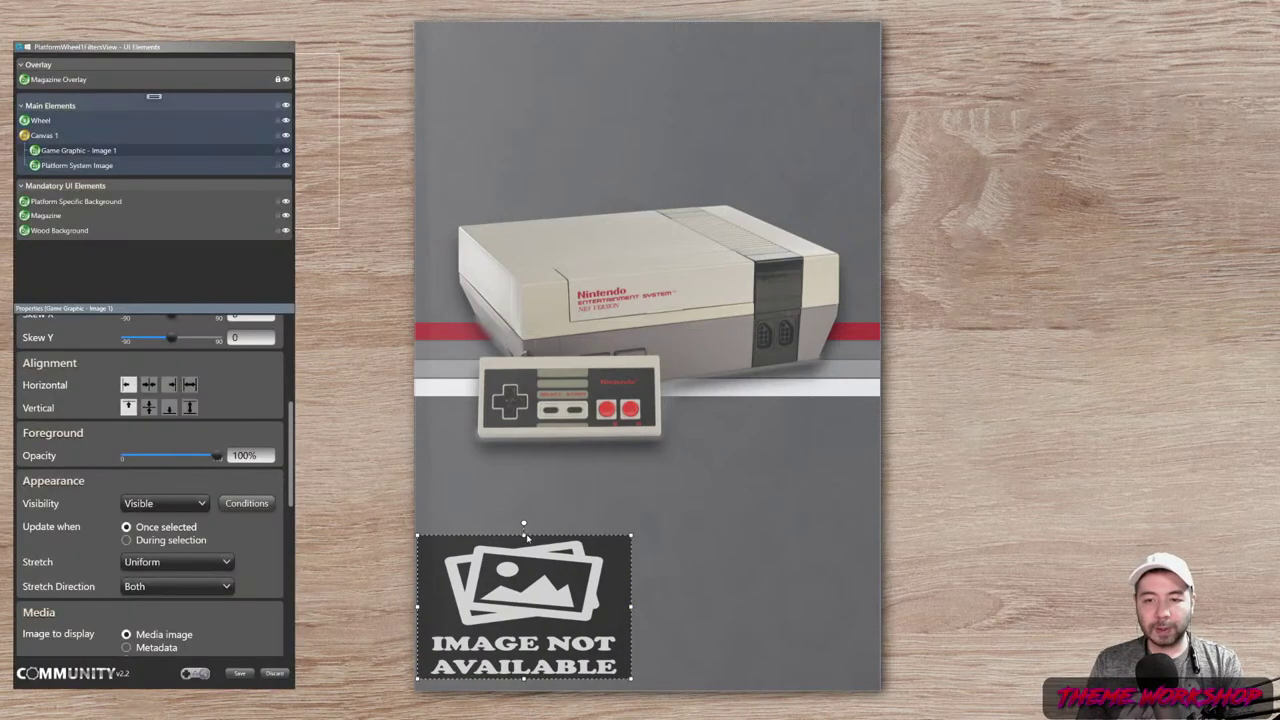
{"action": "left_click_drag", "start_coordinate": [523, 530], "coordinate": [523, 461]}
{"action": "left_click_drag", "start_coordinate": [631, 570], "coordinate": [666, 570]}
{"action": "left_click_drag", "start_coordinate": [578, 578], "coordinate": [610, 567]}
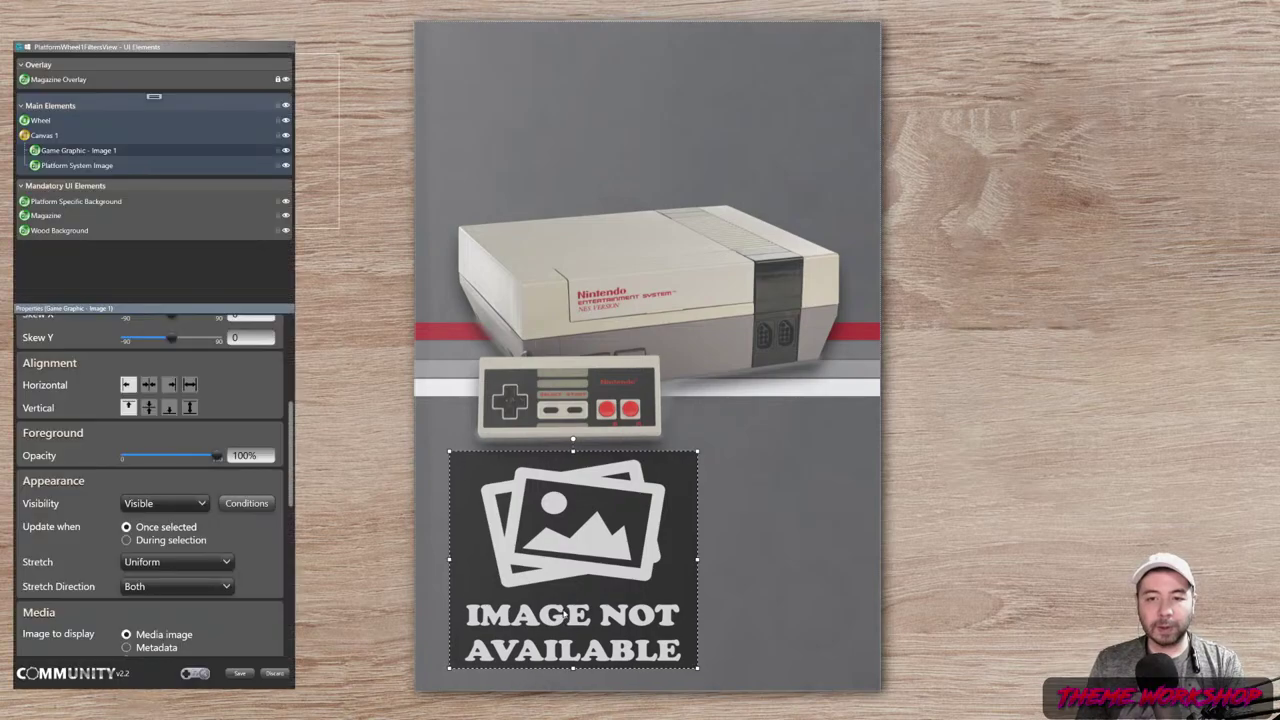
{"action": "left_click_drag", "start_coordinate": [573, 451], "coordinate": [573, 411]}
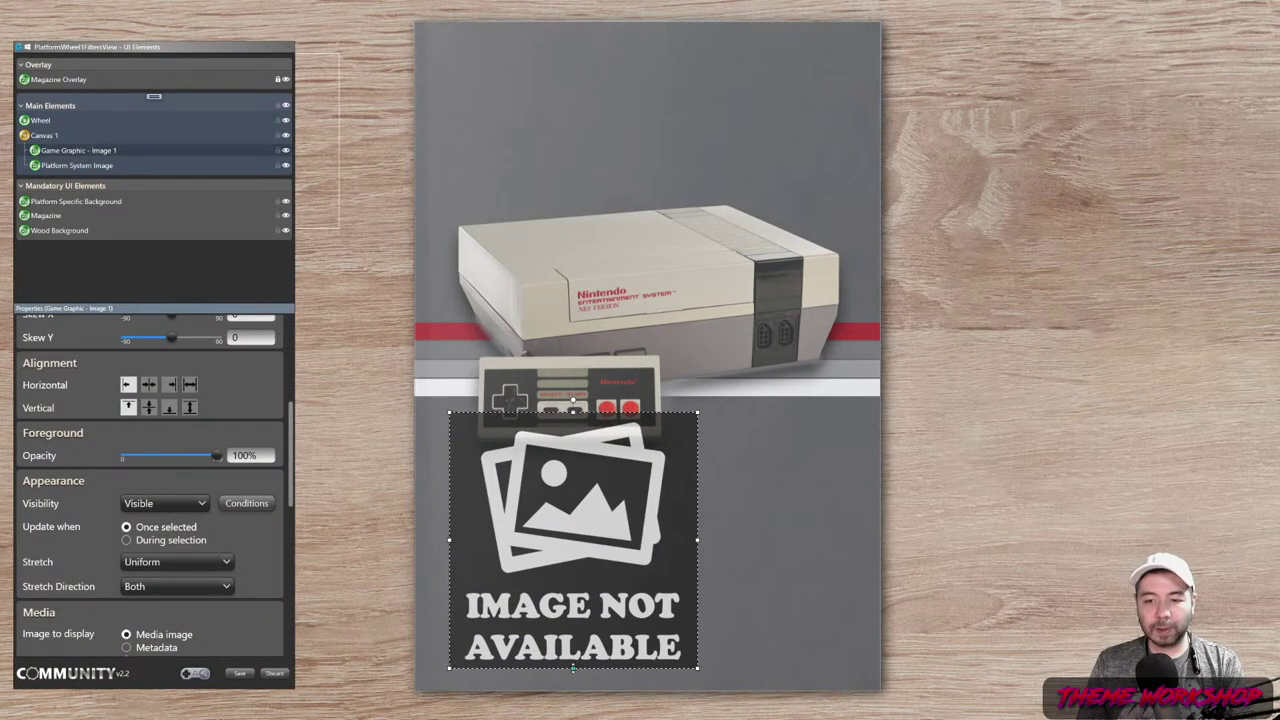
{"action": "left_click_drag", "start_coordinate": [573, 668], "coordinate": [573, 672]}
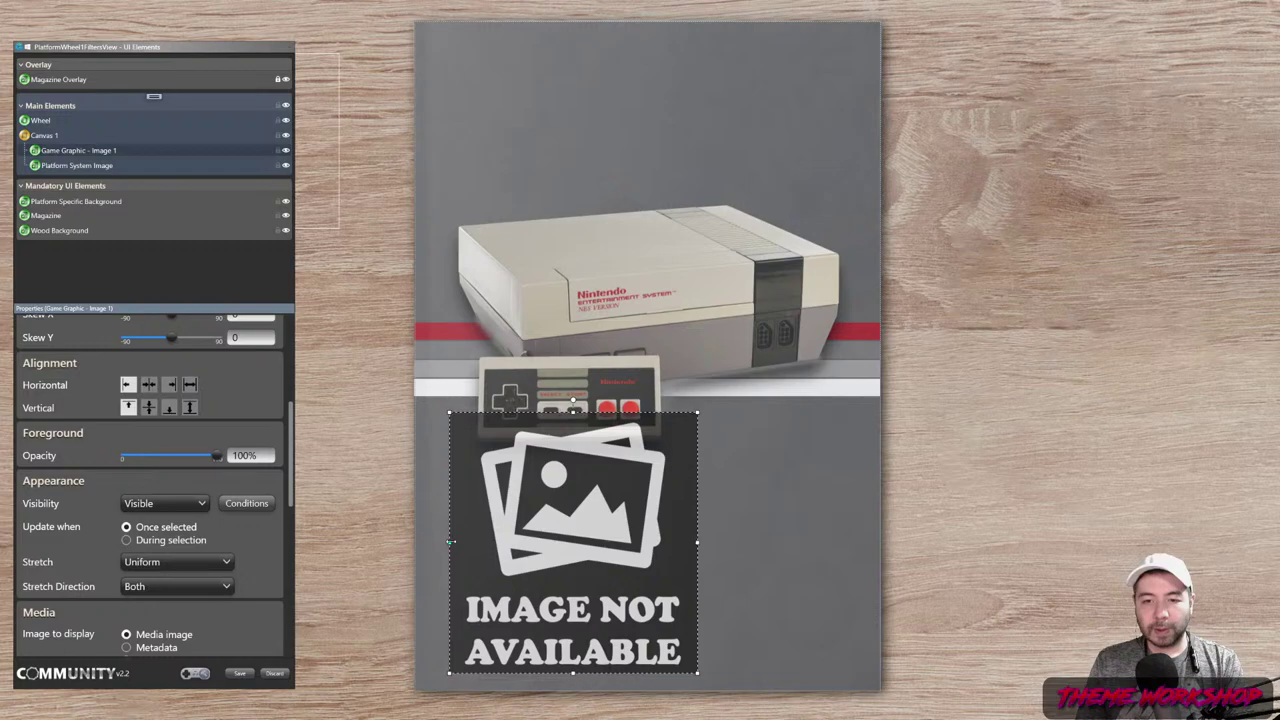
{"action": "left_click_drag", "start_coordinate": [450, 541], "coordinate": [442, 541]}
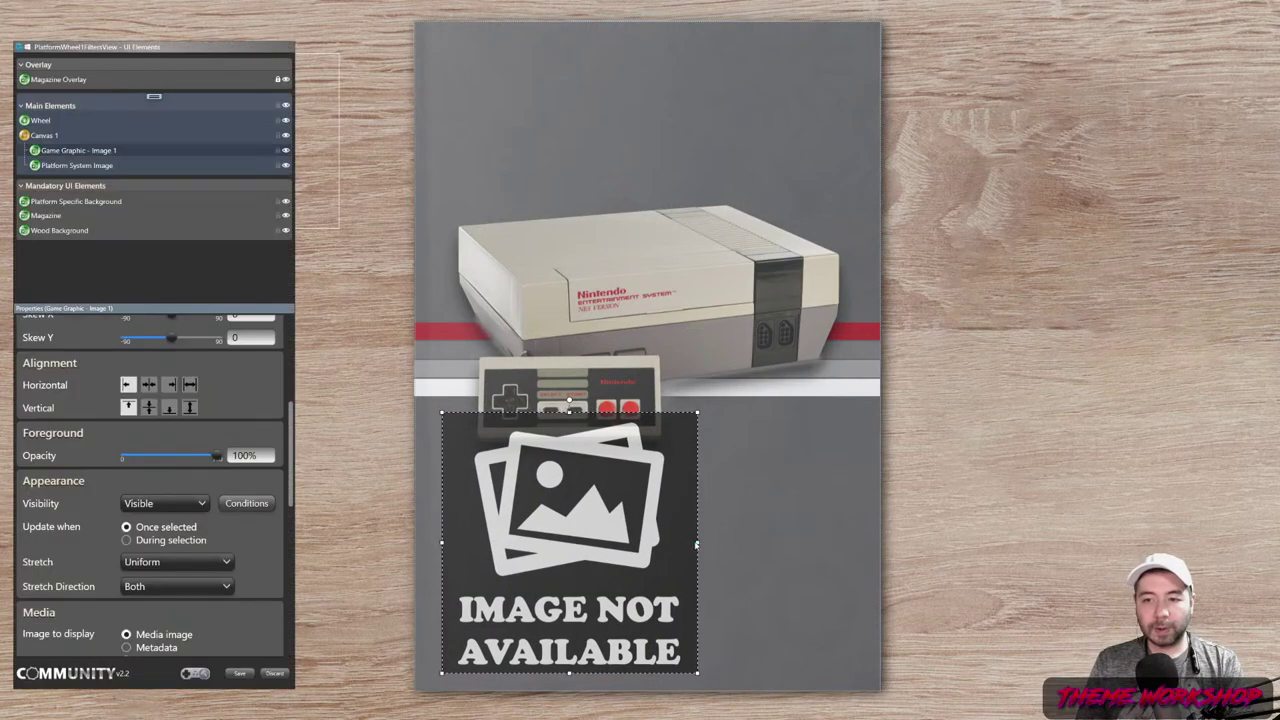
{"action": "left_click_drag", "start_coordinate": [697, 545], "coordinate": [686, 545]}
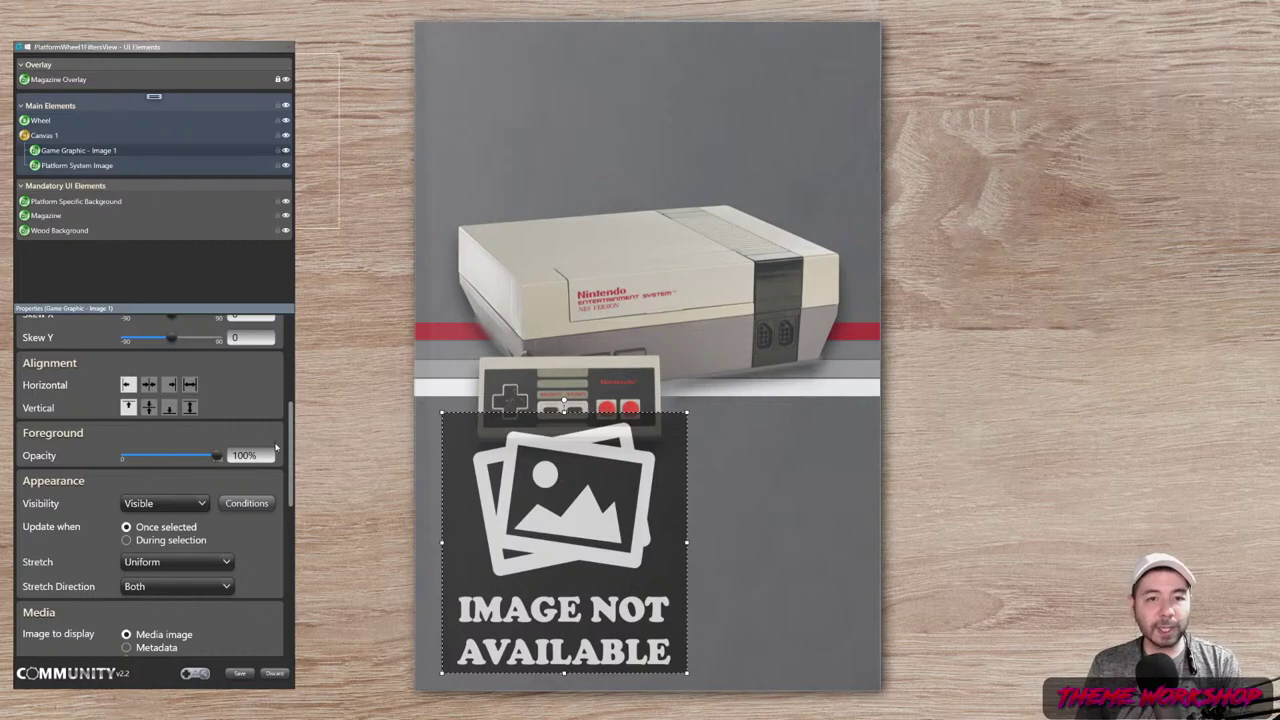
- Make Game Graphic - Image 1 display the Platform metadata image from the Platform Image 1 folder
{"action": "scroll", "coordinate": [292, 447], "scroll_direction": "down", "scroll_amount": 5}
{"action": "left_click", "coordinate": [200, 388]}
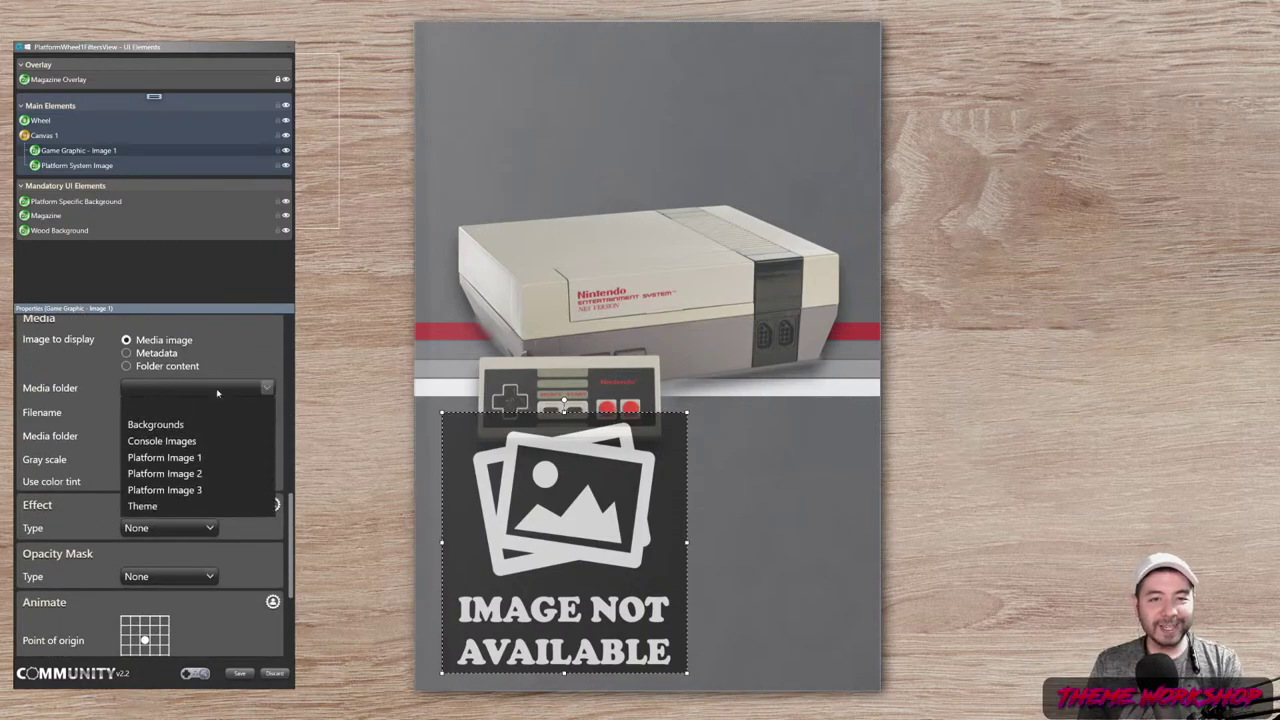
{"action": "left_click", "coordinate": [168, 457]}
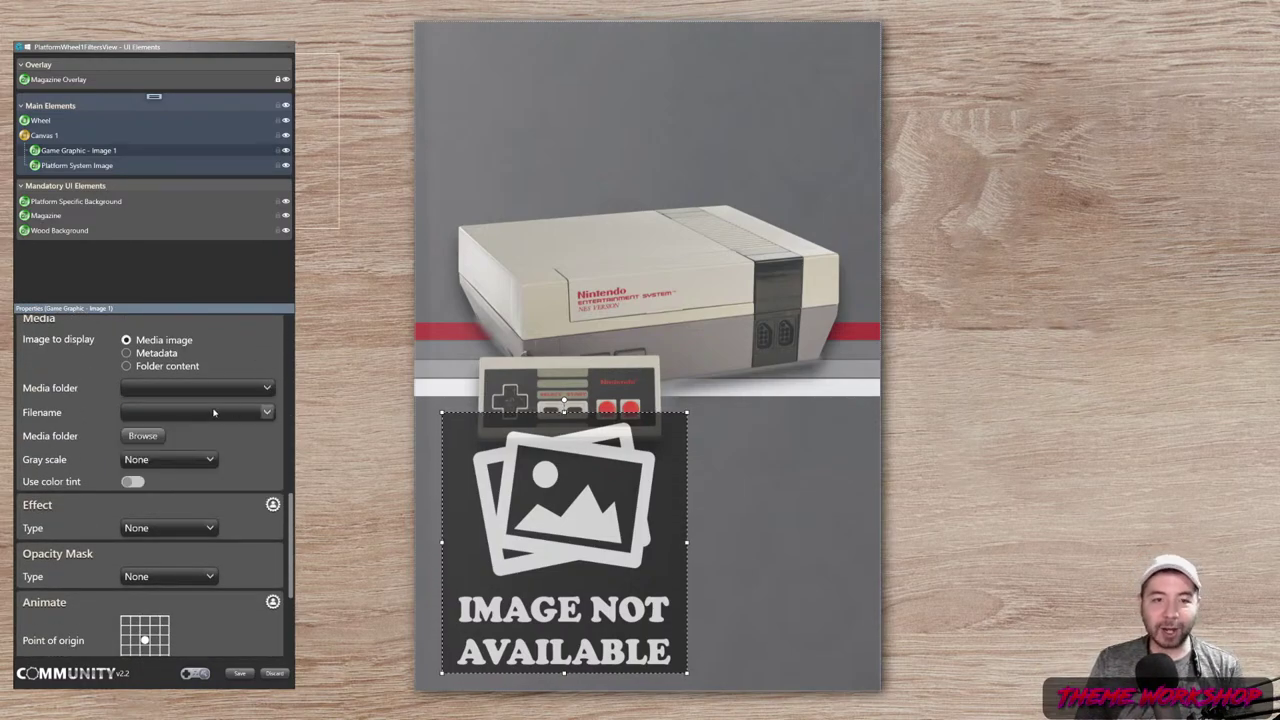
{"action": "left_click", "coordinate": [126, 353]}
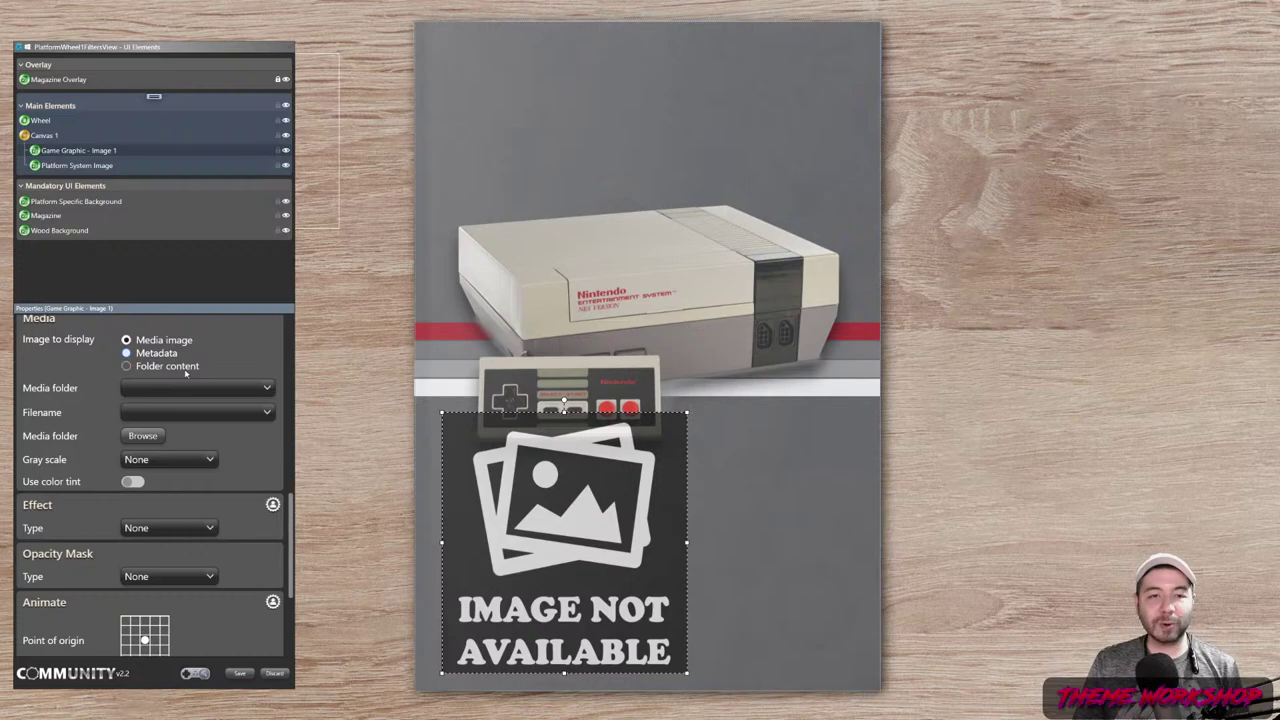
{"action": "left_click", "coordinate": [240, 388]}
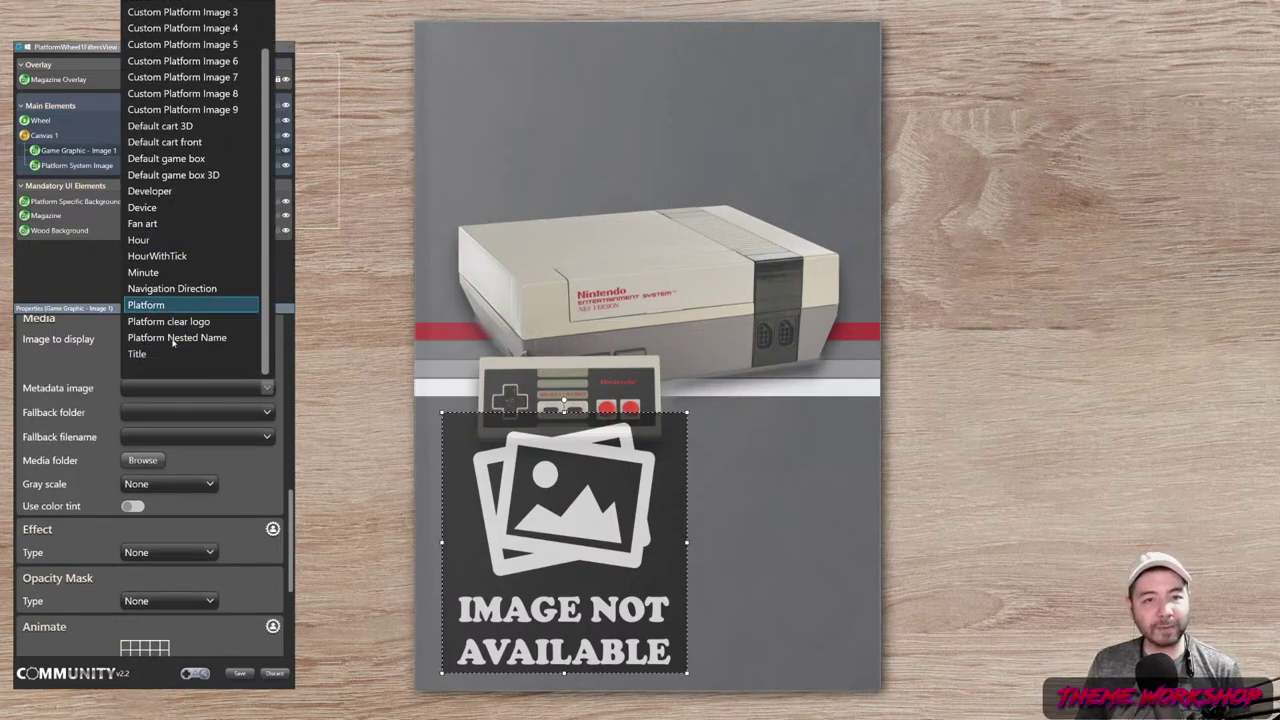
{"action": "left_click", "coordinate": [152, 318]}
{"action": "left_click", "coordinate": [155, 388]}
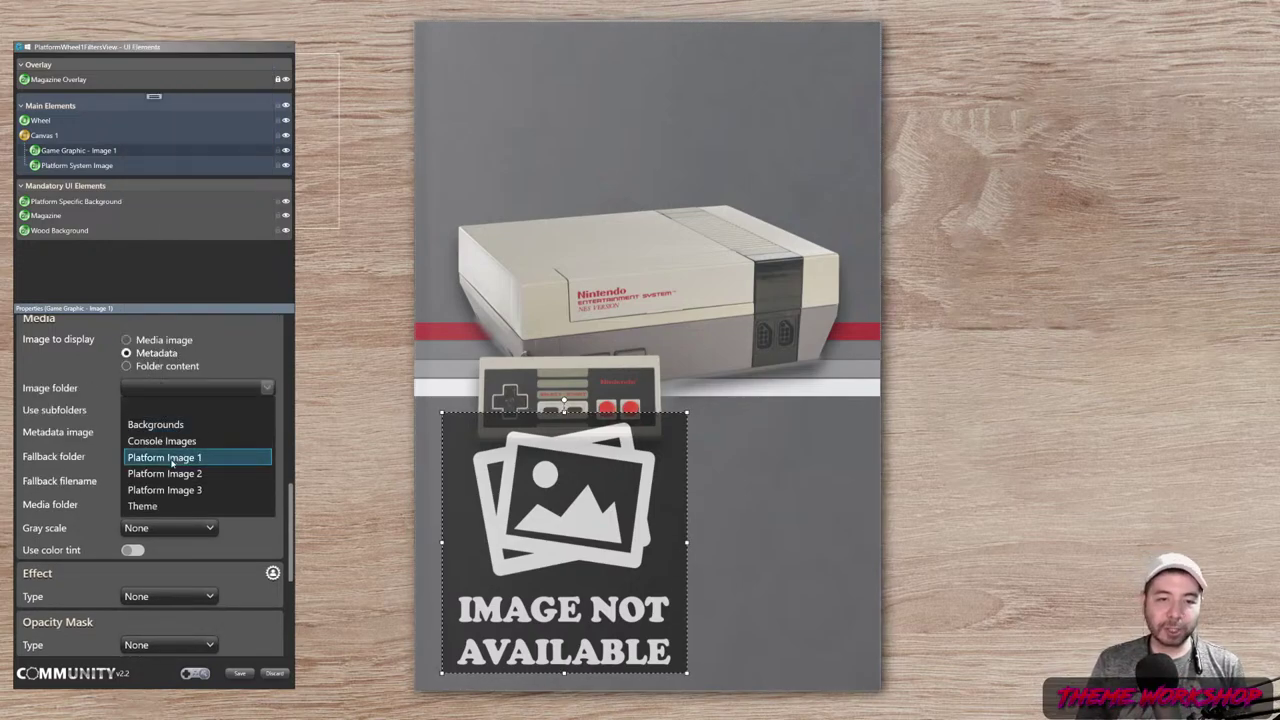
{"action": "left_click", "coordinate": [171, 460]}
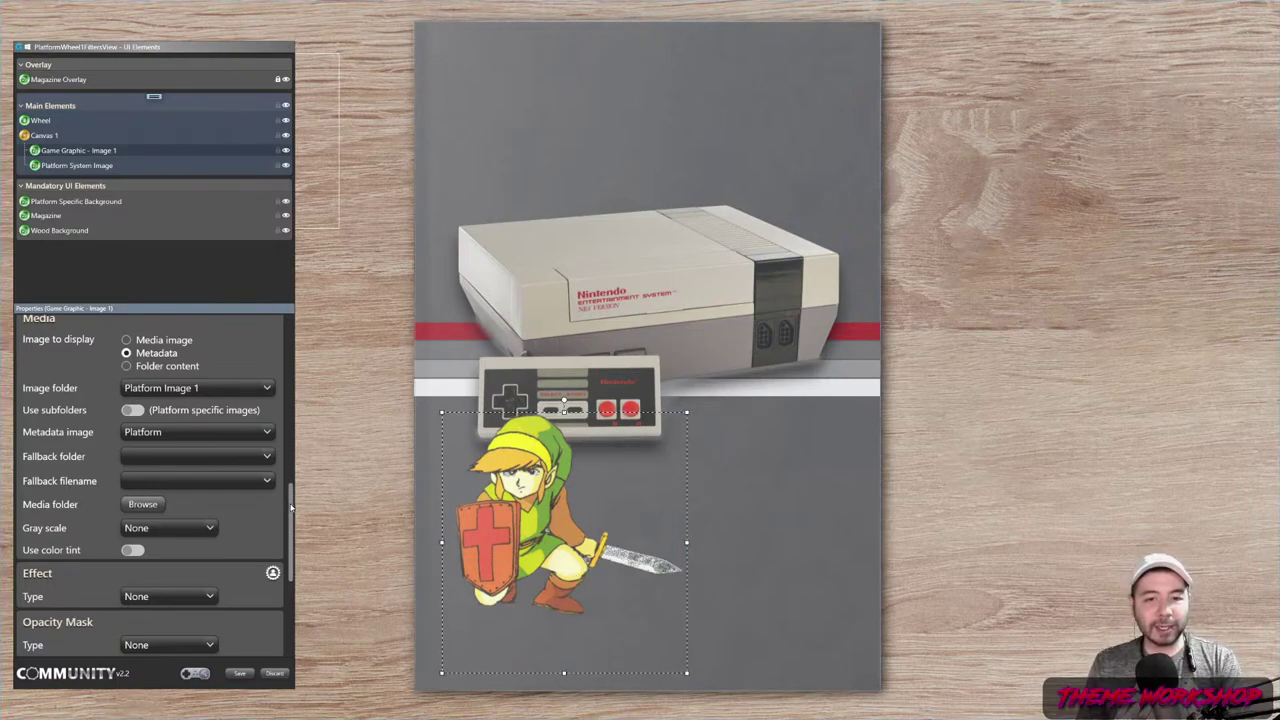
- Align Game Graphic - Image 1 to the left horizontally and to the bottom vertically
{"action": "left_click_drag", "start_coordinate": [291, 508], "coordinate": [248, 424]}
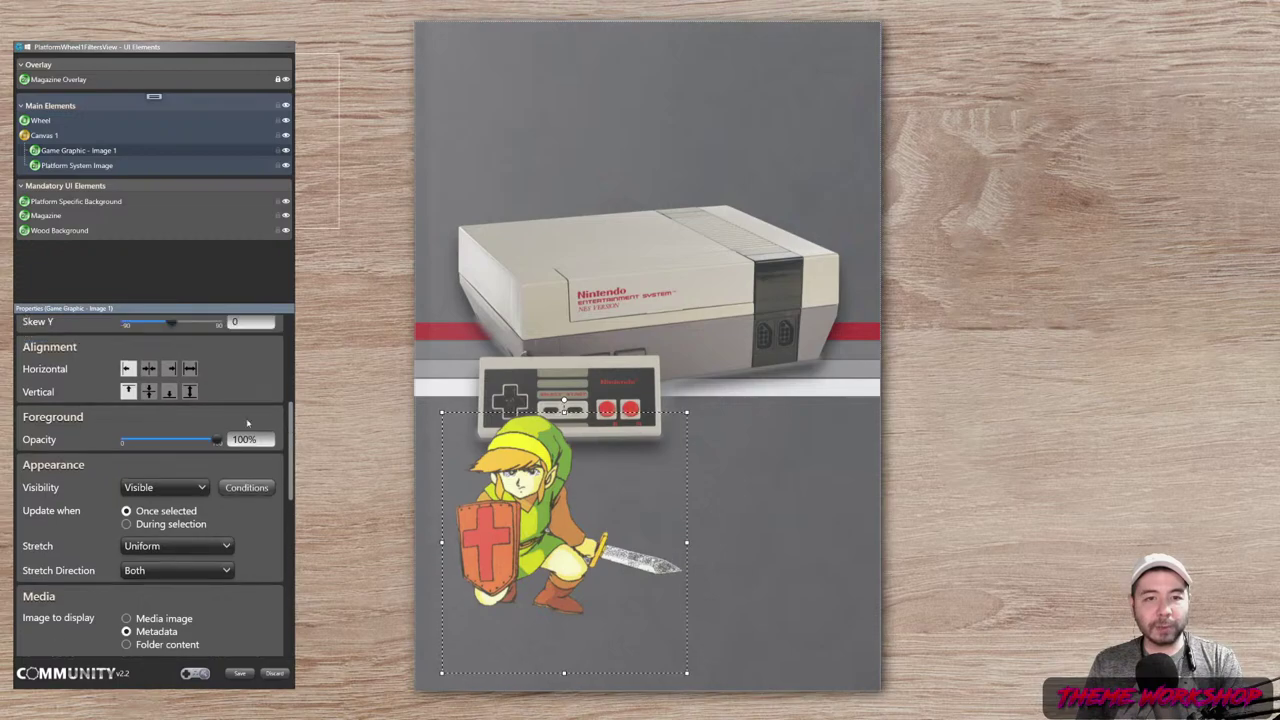
{"action": "left_click", "coordinate": [129, 370]}
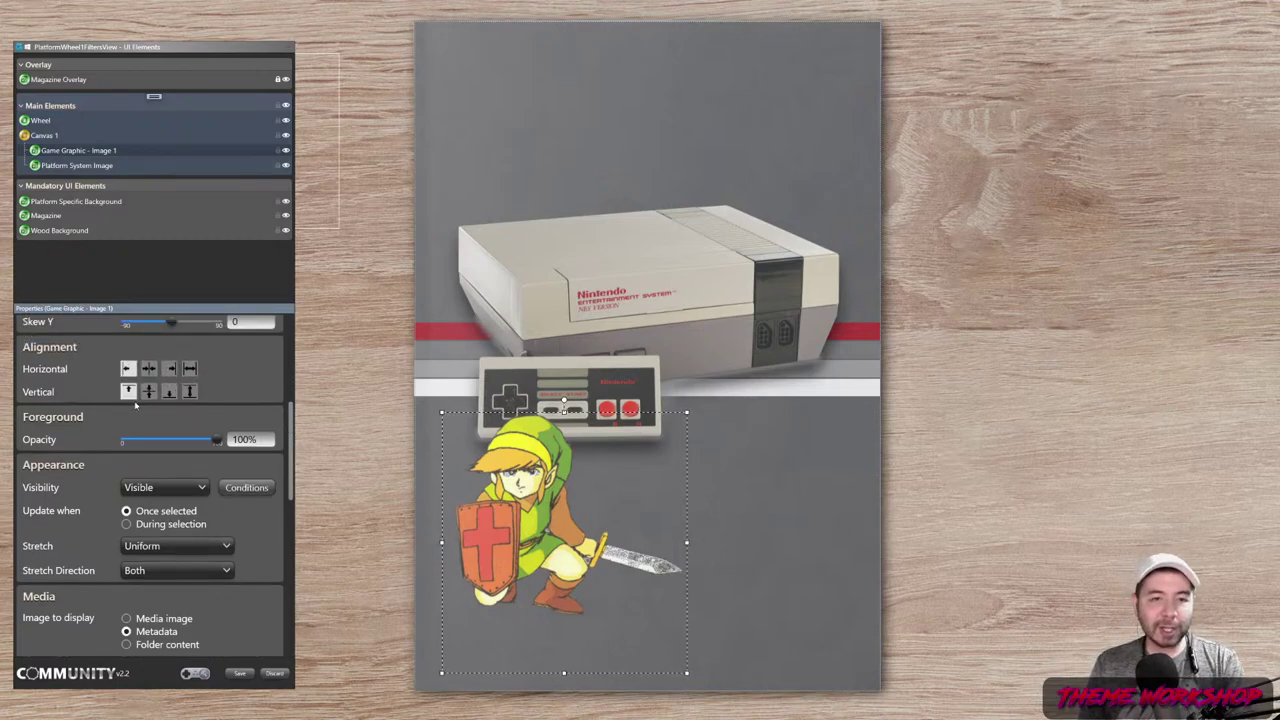
{"action": "left_click", "coordinate": [171, 393]}
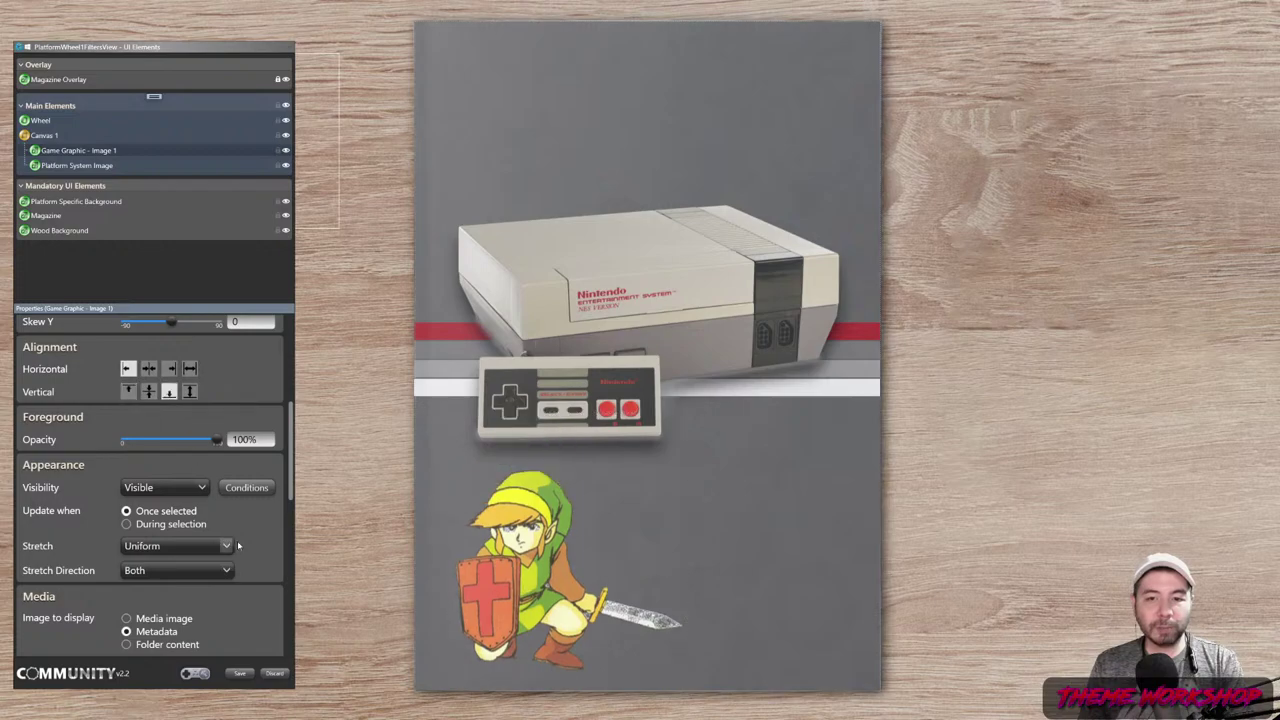
- Enlarge the Game Graphic frame to about 582 wide, extending both sides outward and raising its upper edge to the white stripe
{"action": "left_click_drag", "start_coordinate": [686, 543], "coordinate": [725, 543]}
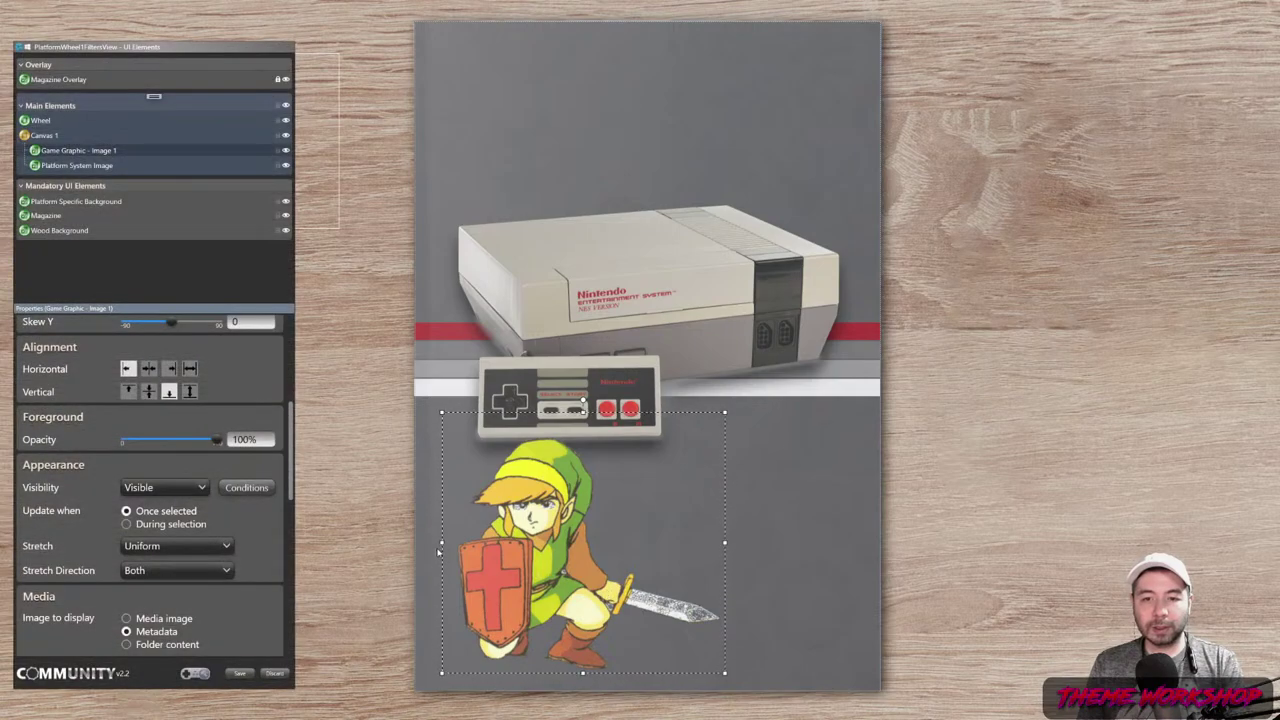
{"action": "left_click_drag", "start_coordinate": [441, 543], "coordinate": [434, 543]}
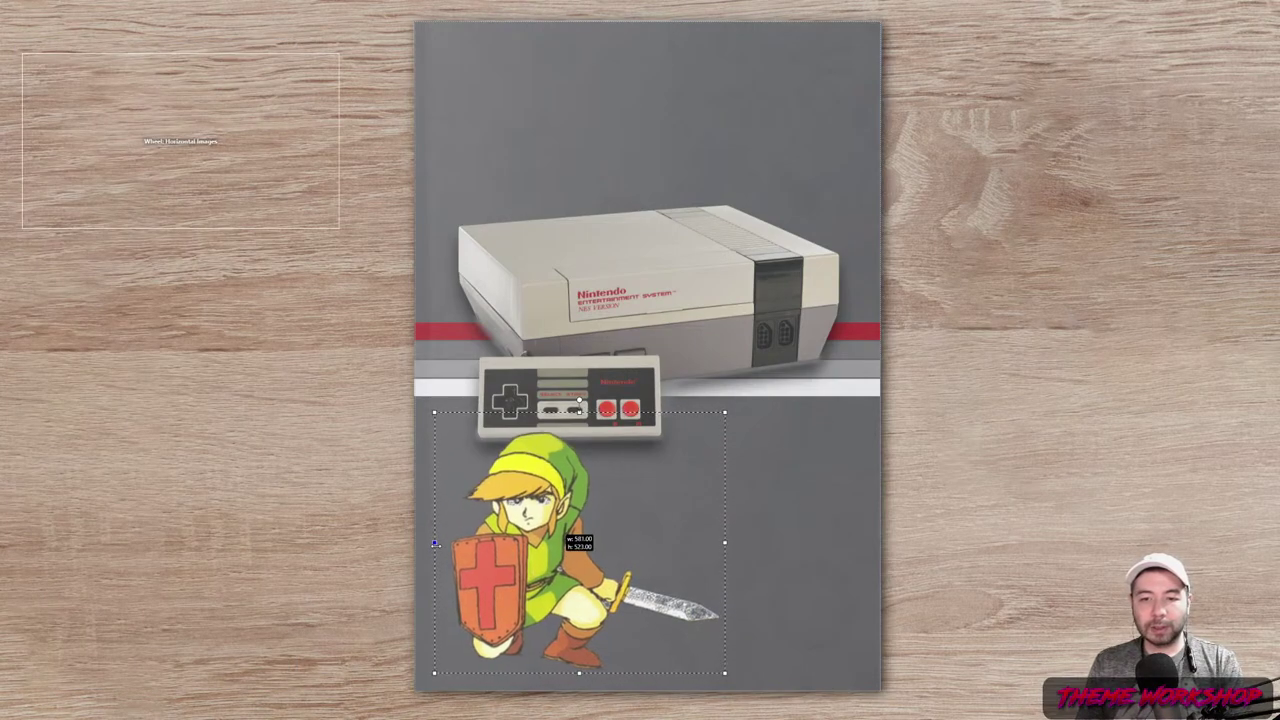
{"action": "left_click_drag", "start_coordinate": [579, 401], "coordinate": [579, 406]}
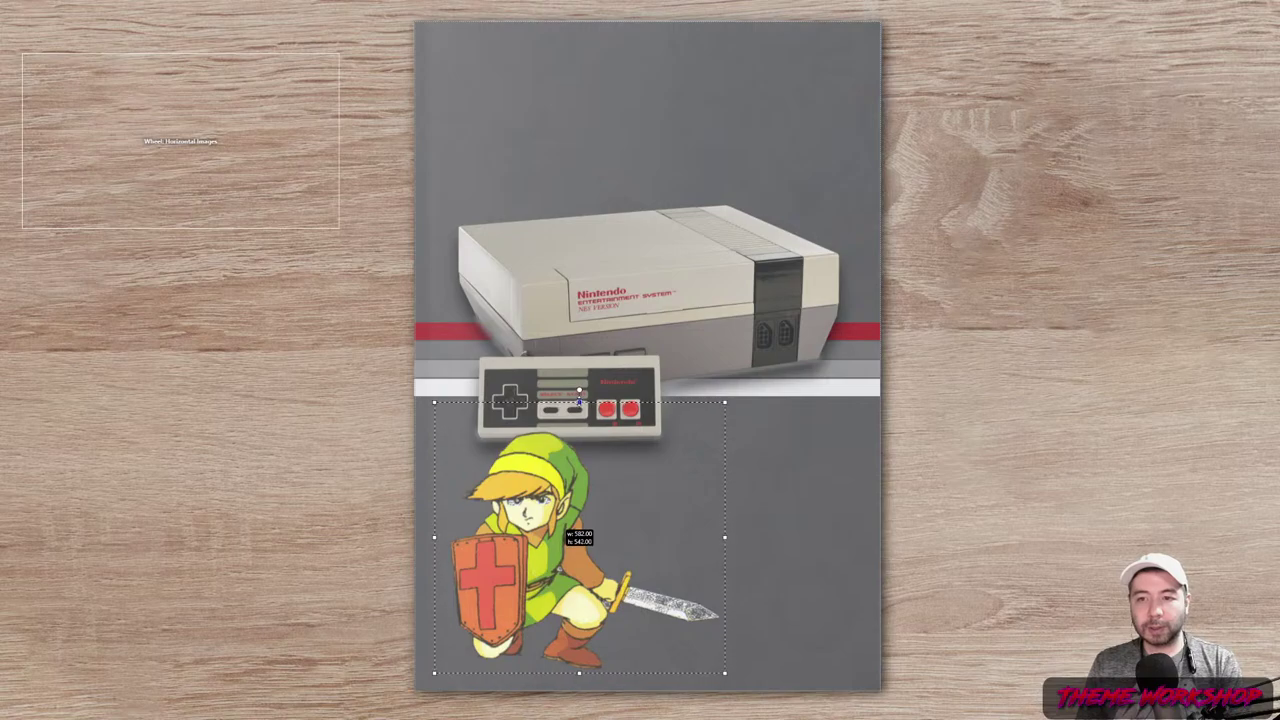
{"action": "left_click_drag", "start_coordinate": [579, 398], "coordinate": [579, 398]}
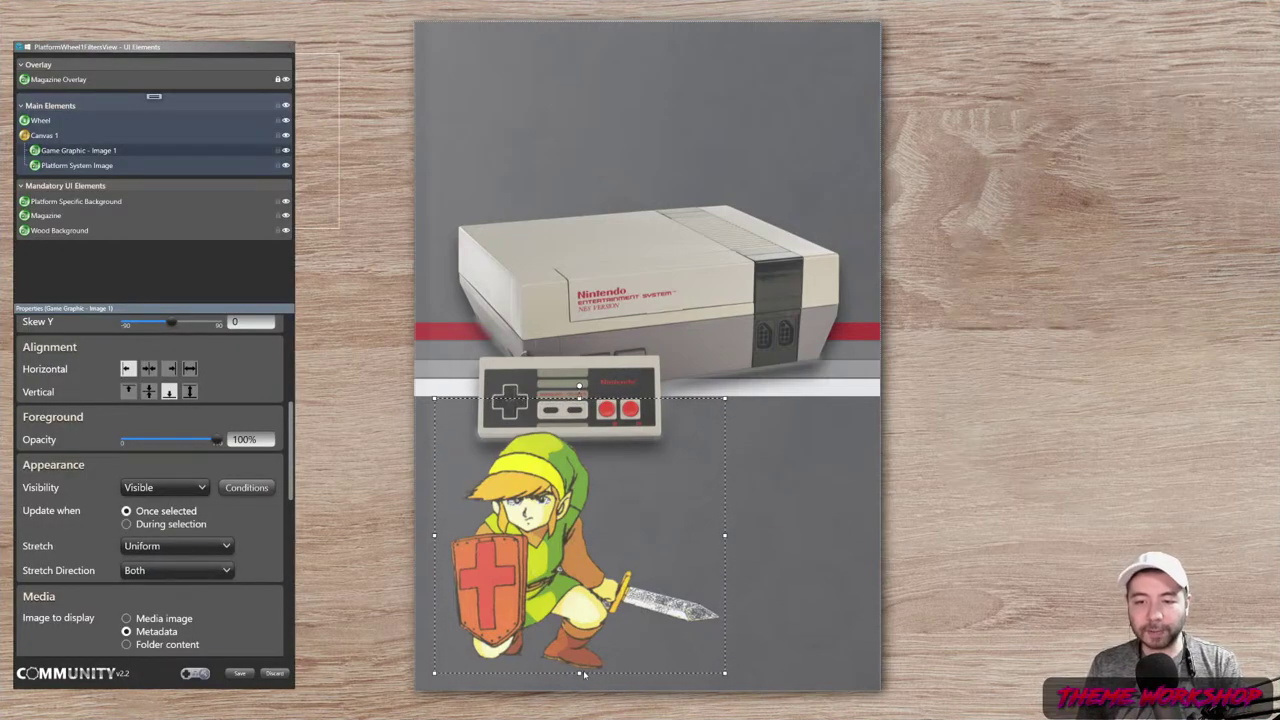
{"action": "left_click_drag", "start_coordinate": [579, 672], "coordinate": [579, 674]}
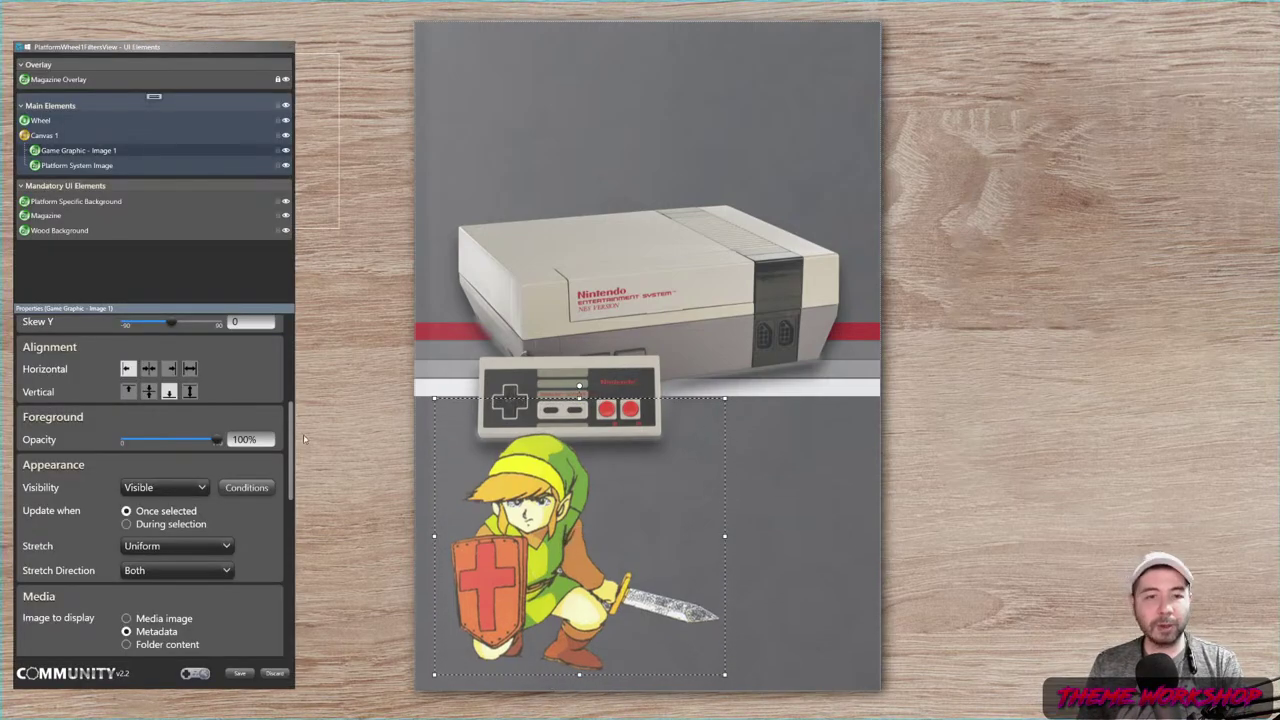
- Duplicate Game Graphic - Image 1 within Canvas 1 as a second game graphic
{"action": "right_click", "coordinate": [79, 151]}
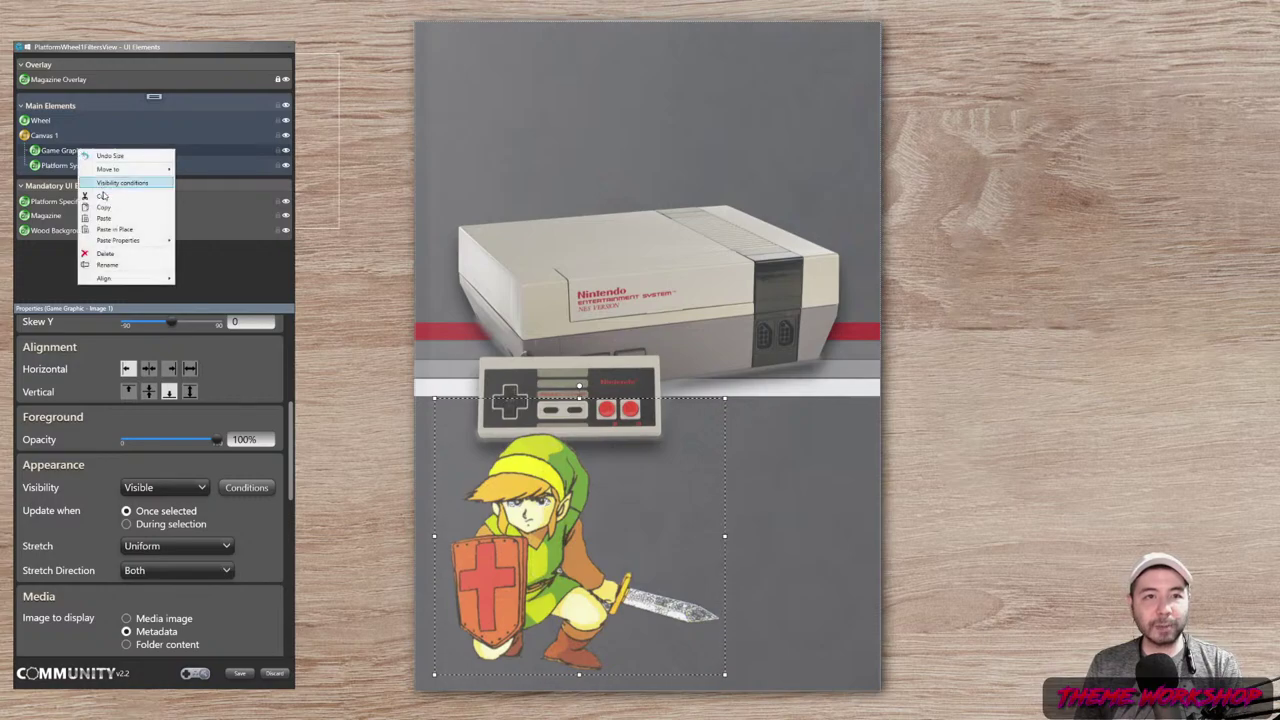
{"action": "left_click", "coordinate": [110, 211]}
{"action": "right_click", "coordinate": [72, 157]}
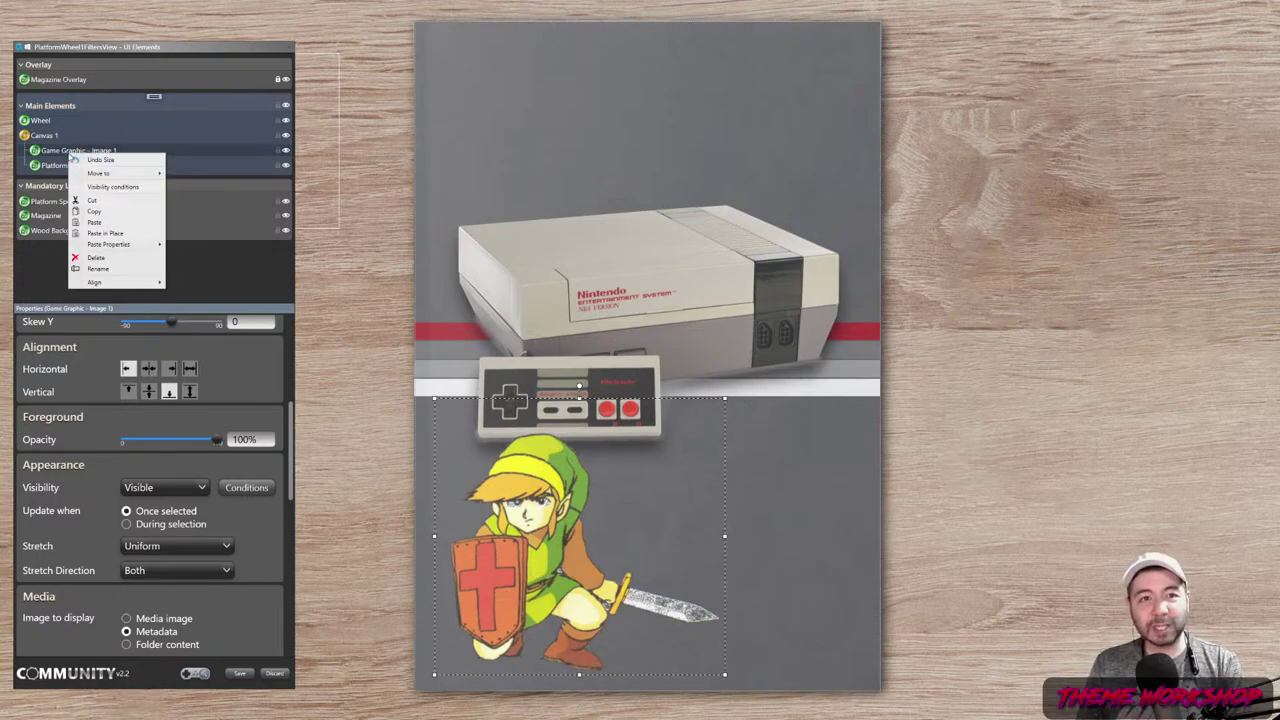
{"action": "left_click", "coordinate": [94, 222]}
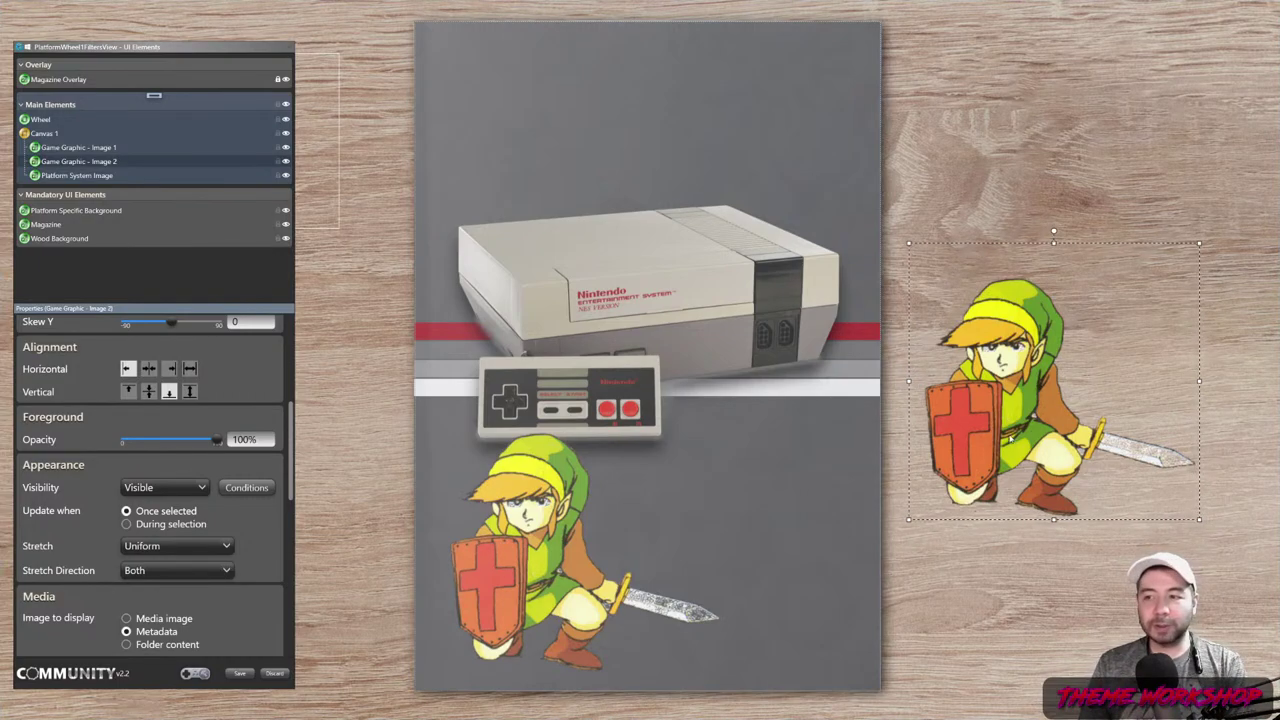
- Fit Game Graphic - Image 2 into the magazine's lower-right corner, extending it to the page edges, and order it above Game Graphic - Image 1
{"action": "left_click_drag", "start_coordinate": [1027, 440], "coordinate": [673, 592]}
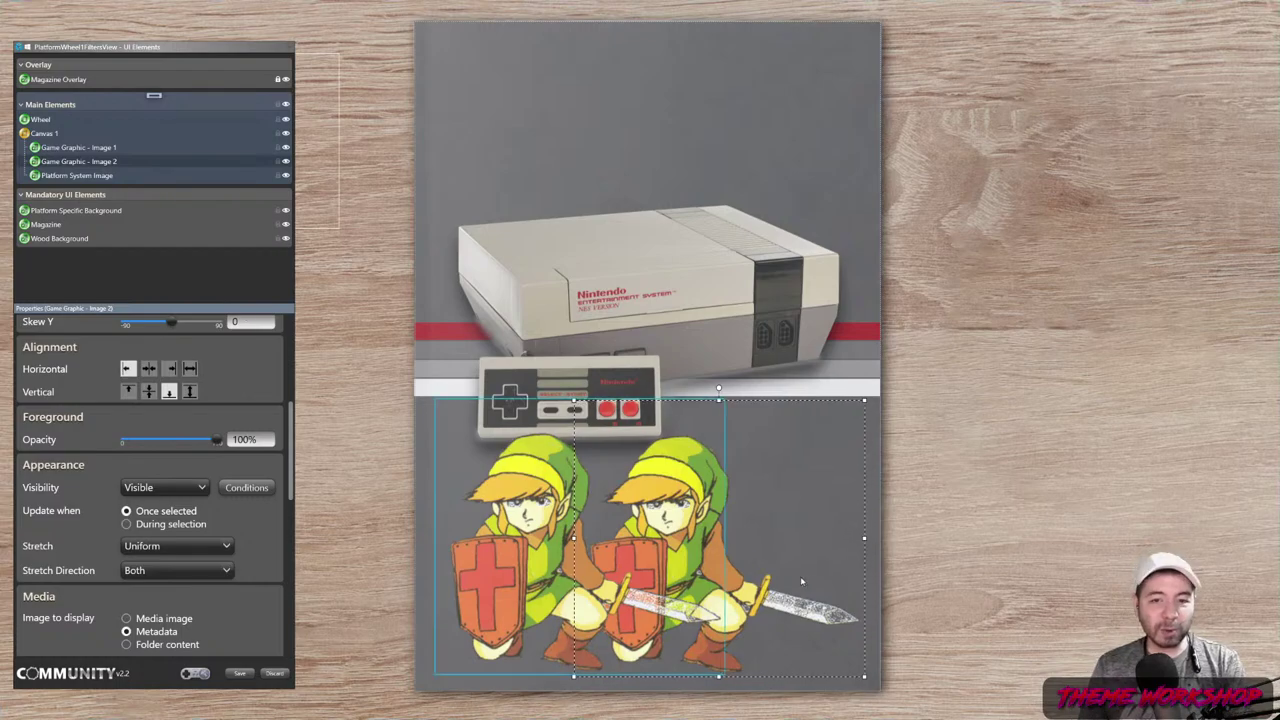
{"action": "mouse_move", "coordinate": [778, 540]}
{"action": "left_mouse_down"}
{"action": "mouse_move", "coordinate": [798, 556]}
{"action": "mouse_move", "coordinate": [786, 532]}
{"action": "mouse_move", "coordinate": [793, 550]}
{"action": "left_mouse_up"}
{"action": "left_click_drag", "start_coordinate": [590, 413], "coordinate": [577, 380]}
{"action": "left_click_drag", "start_coordinate": [82, 168], "coordinate": [36, 150]}
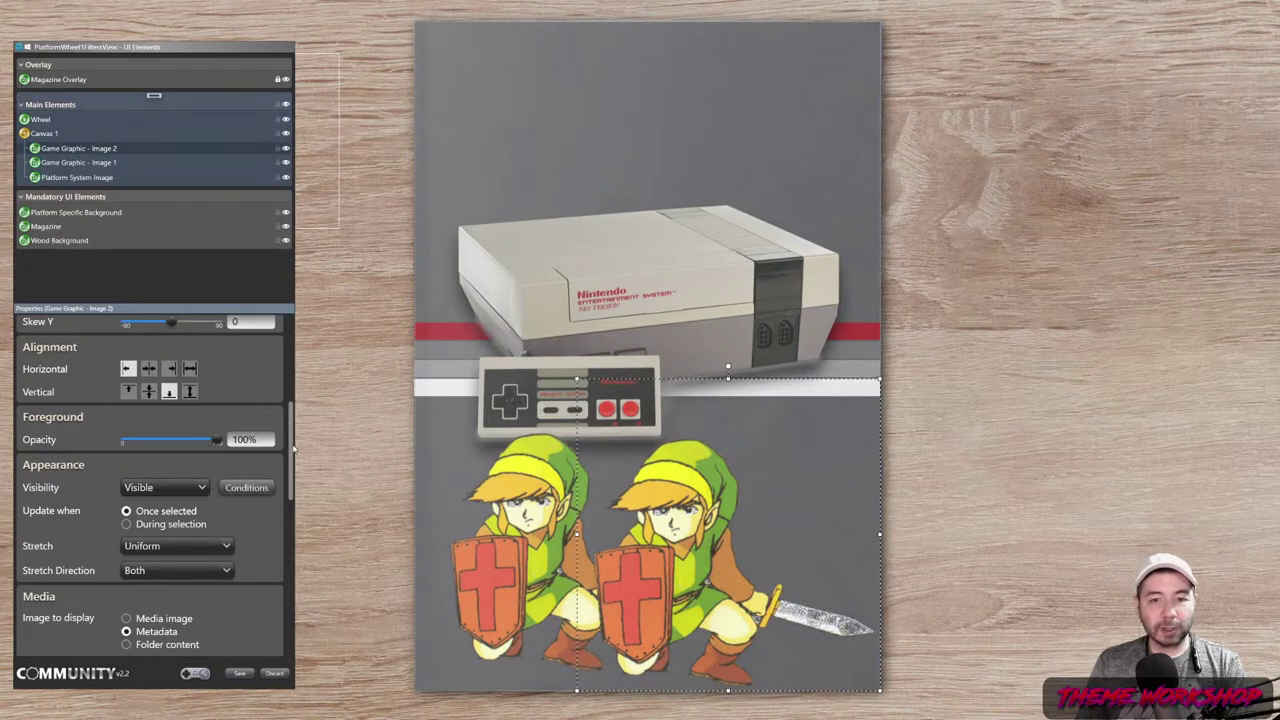
- Align Game Graphic - Image 2 to the right horizontally and set its image folder to Platform Image 2
{"action": "left_click_drag", "start_coordinate": [293, 449], "coordinate": [290, 519]}
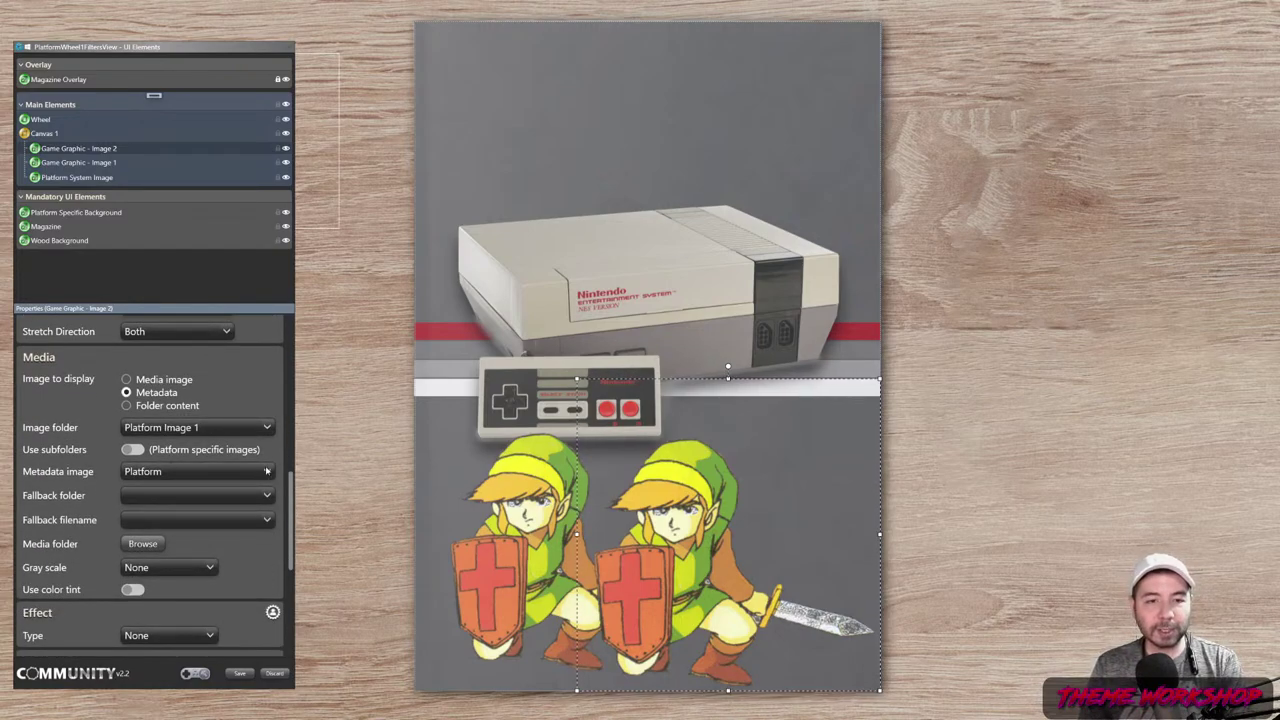
{"action": "left_click_drag", "start_coordinate": [293, 503], "coordinate": [308, 428]}
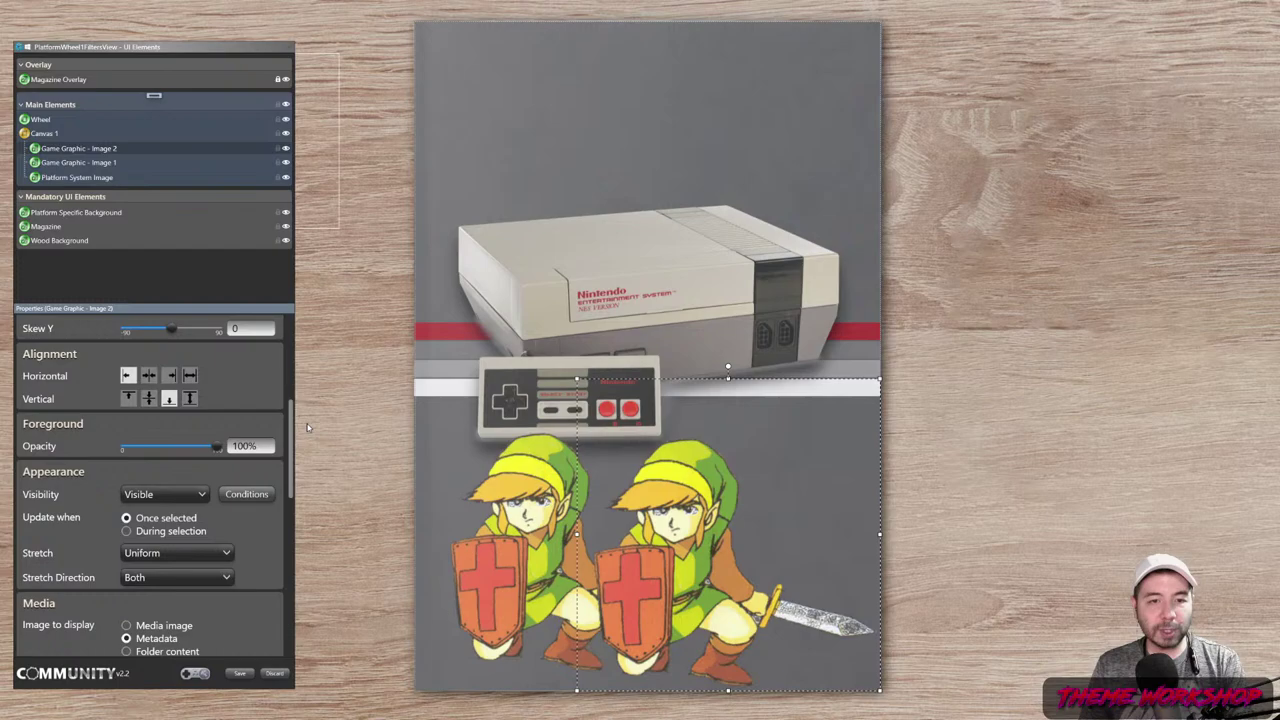
{"action": "left_click", "coordinate": [170, 376]}
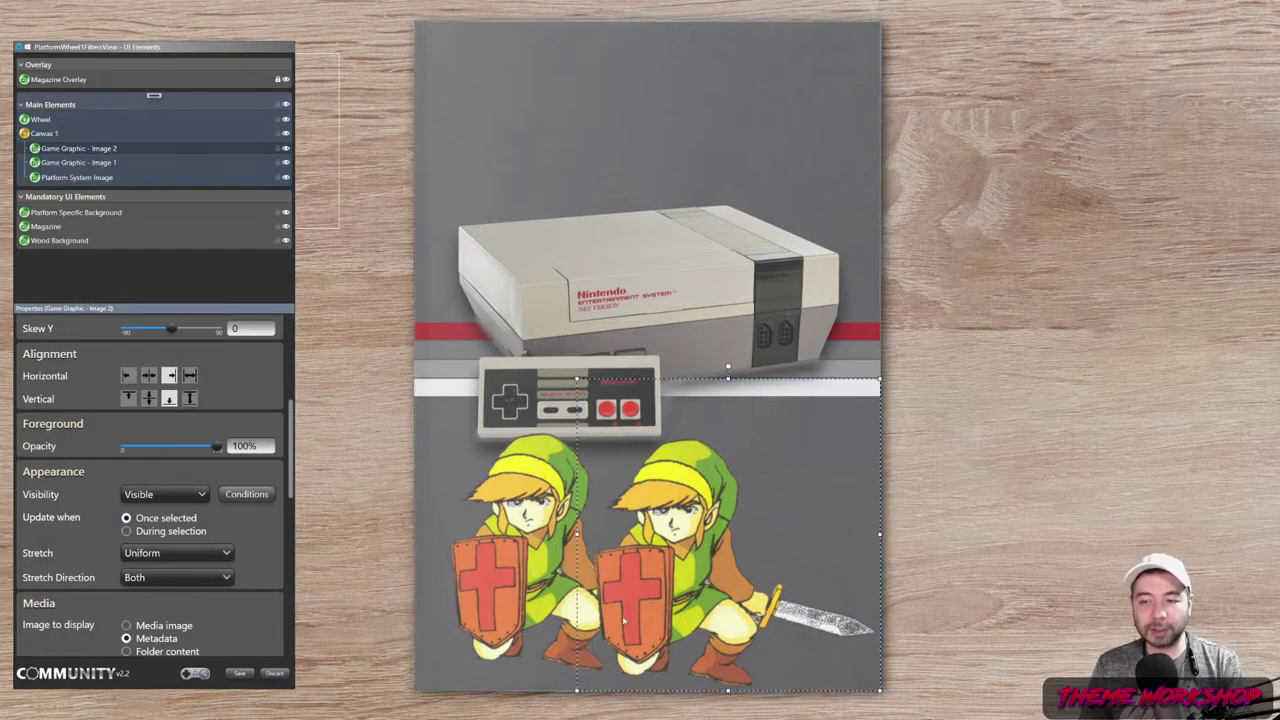
{"action": "scroll", "coordinate": [291, 437], "scroll_direction": "down", "scroll_amount": 5}
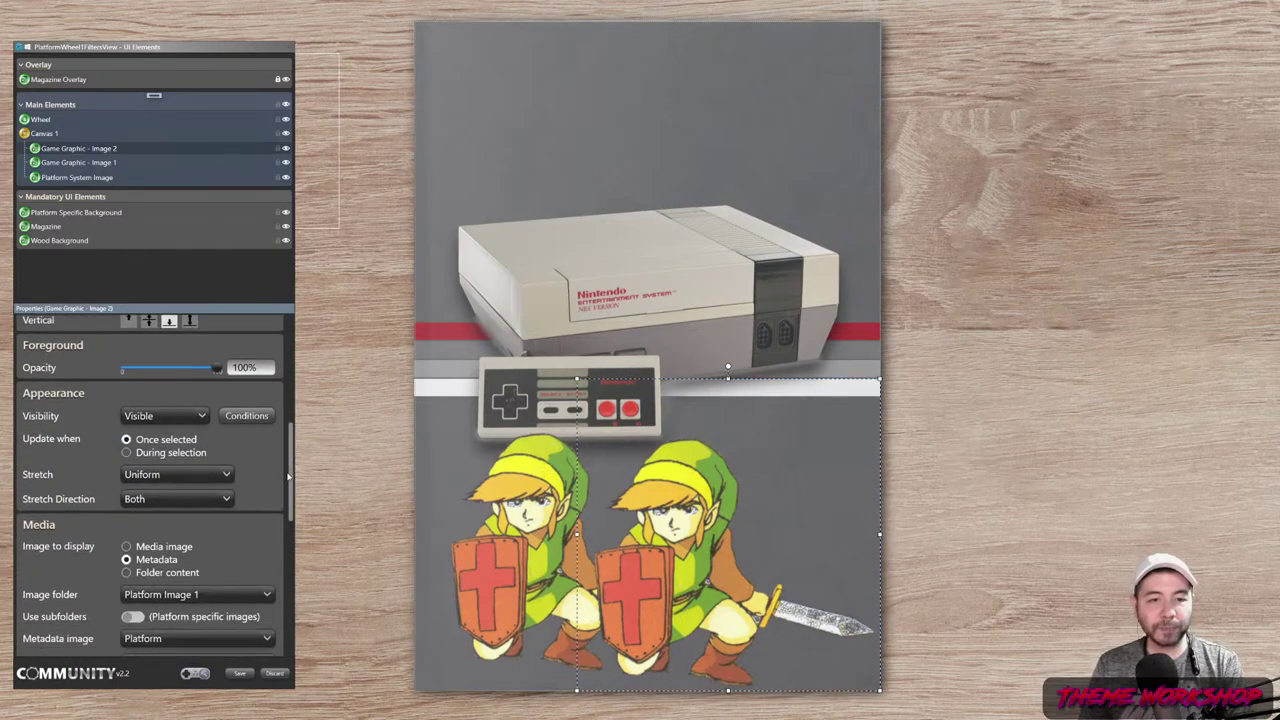
{"action": "left_click", "coordinate": [175, 430]}
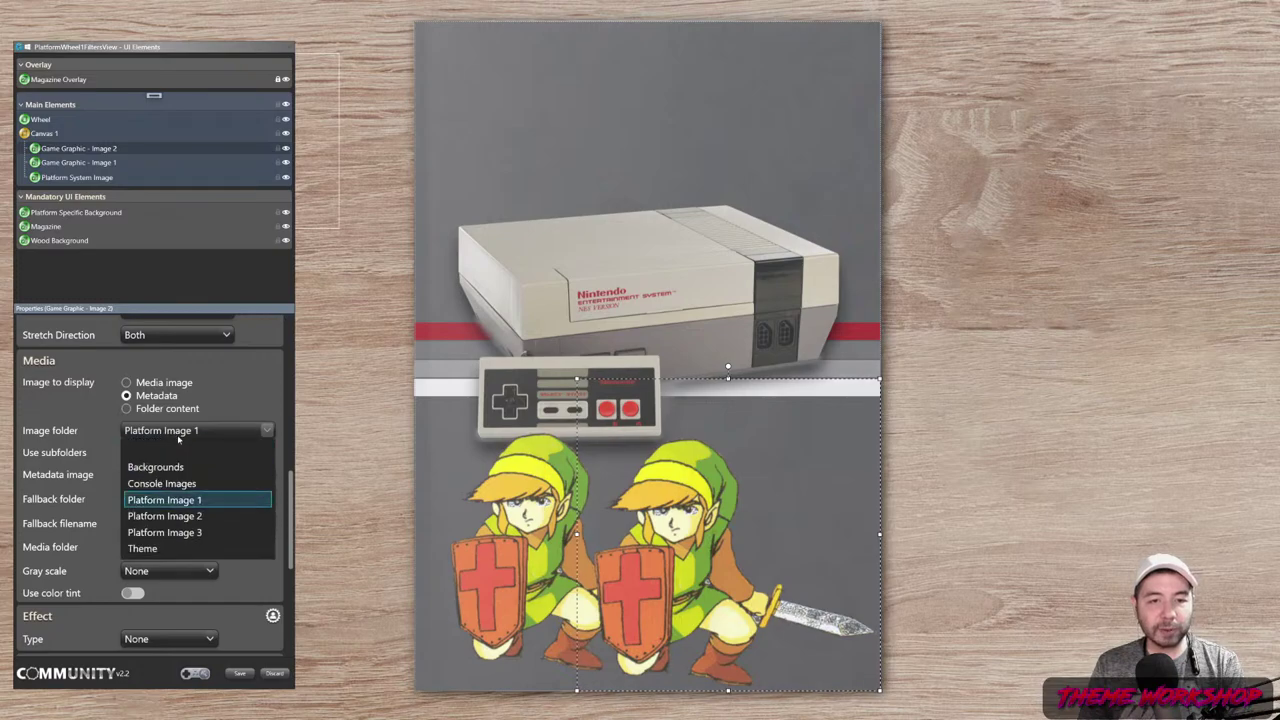
{"action": "left_click", "coordinate": [184, 516]}
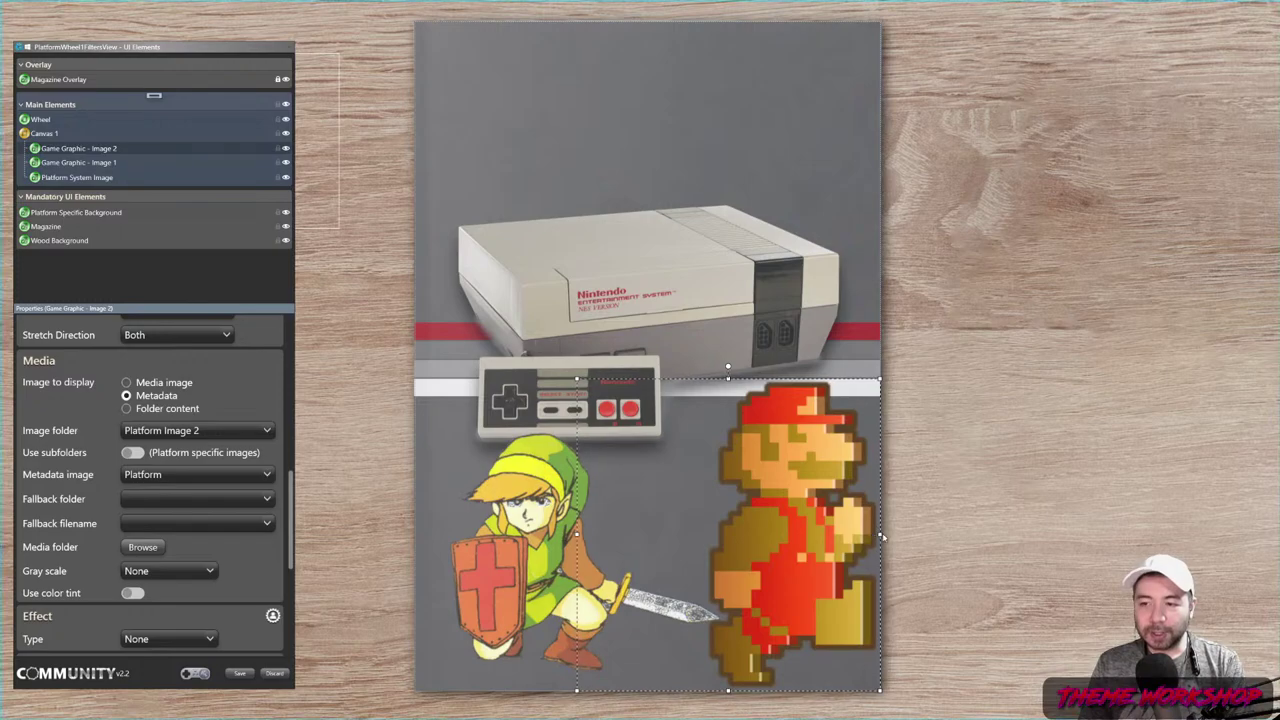
- Inset the Game Graphic - Image 2 frame slightly from the page's right and bottom edges and raise its upper edge above the white stripe
{"action": "left_click_drag", "start_coordinate": [878, 535], "coordinate": [878, 535]}
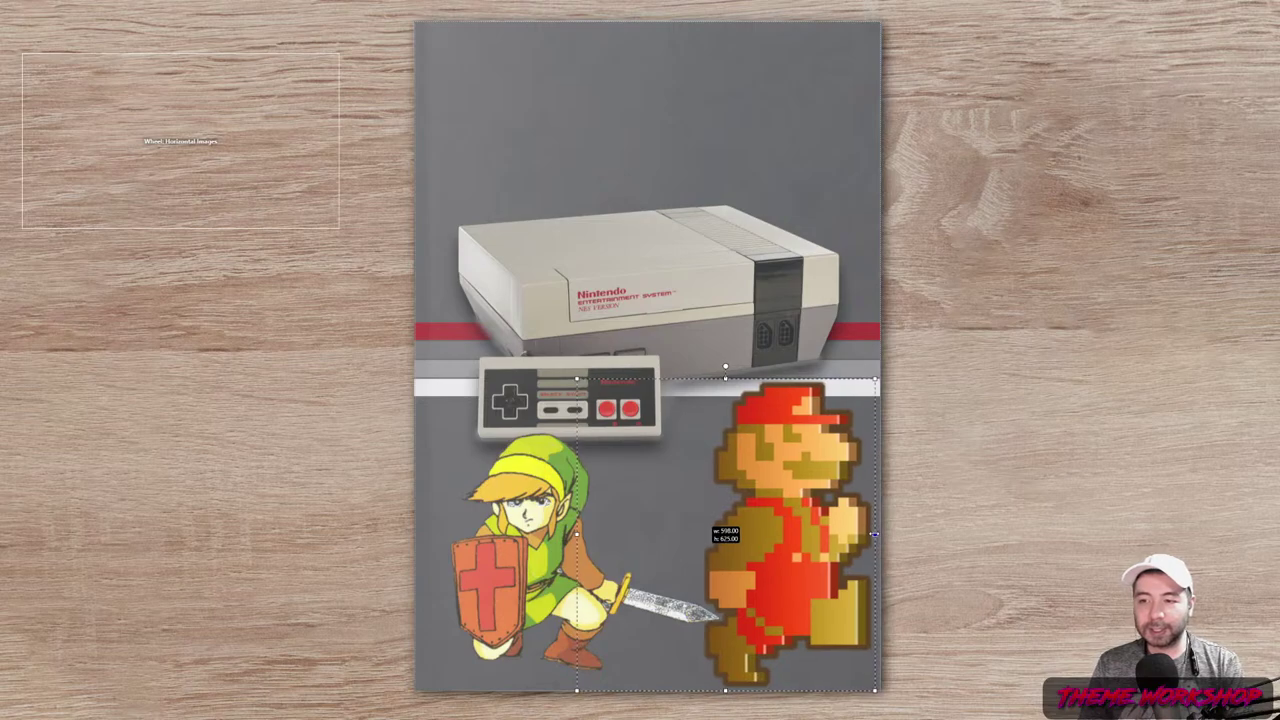
{"action": "left_click_drag", "start_coordinate": [862, 540], "coordinate": [866, 537]}
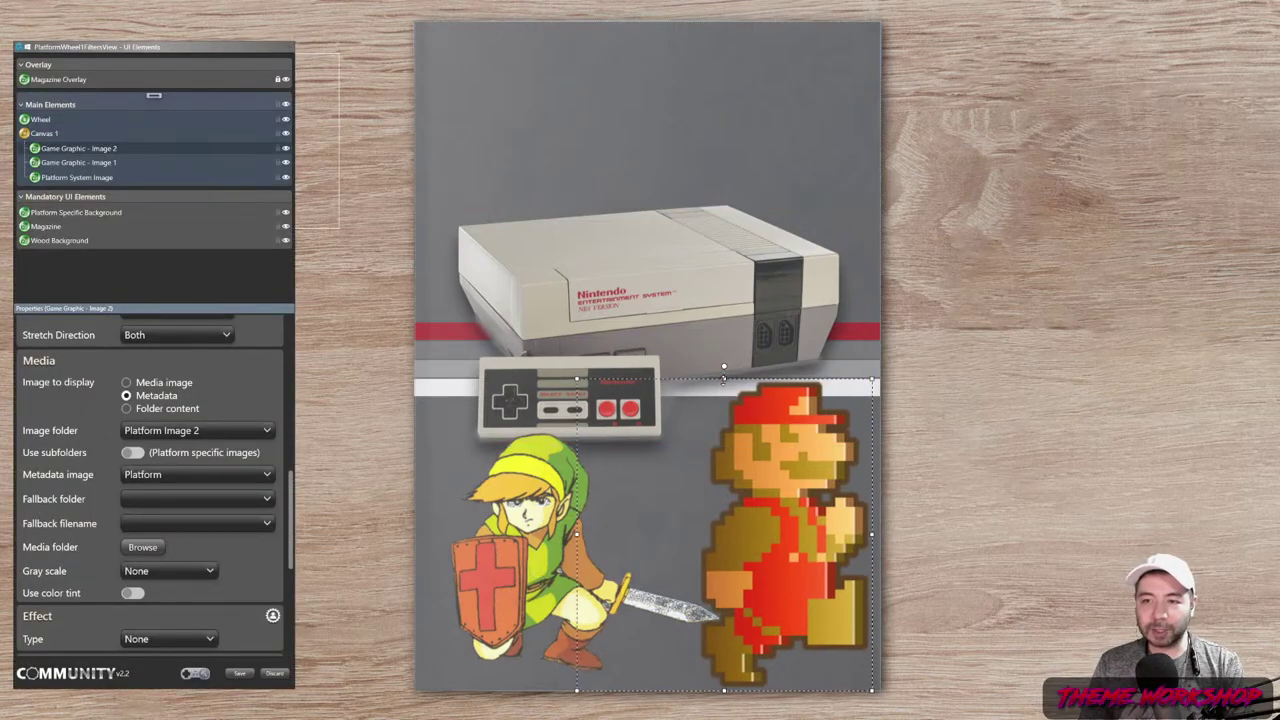
{"action": "left_click_drag", "start_coordinate": [724, 380], "coordinate": [723, 369]}
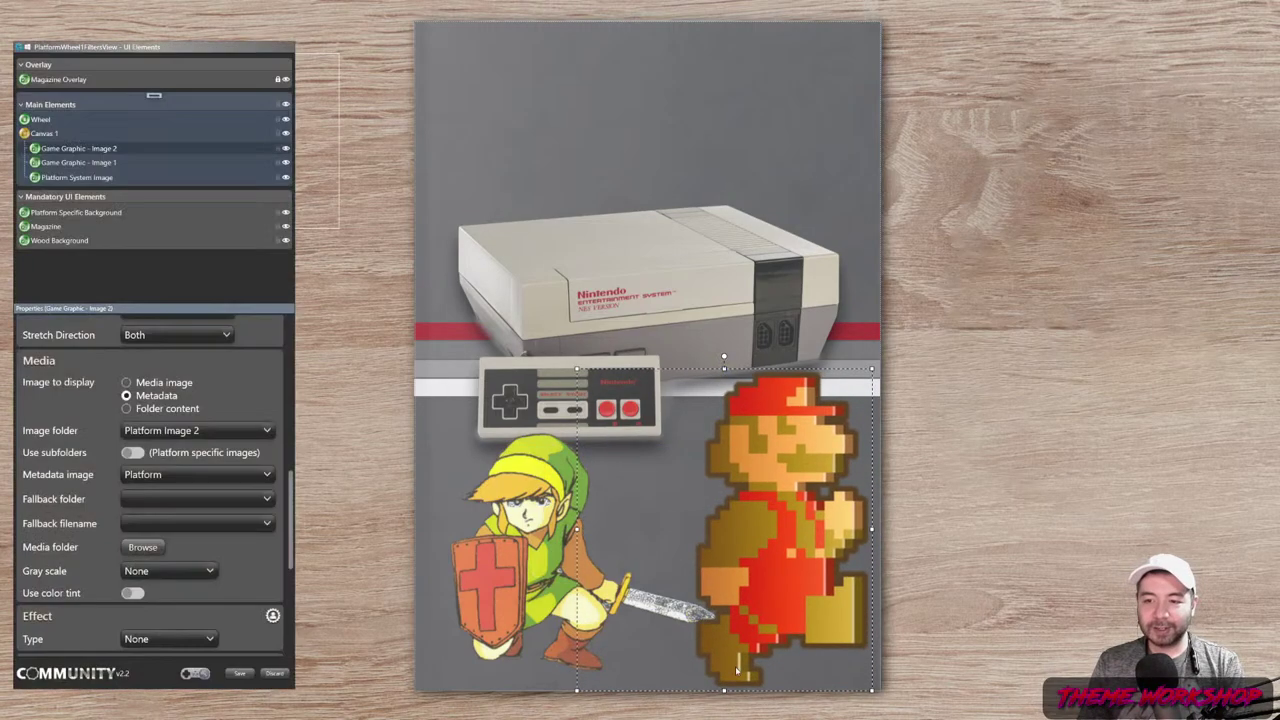
{"action": "left_click_drag", "start_coordinate": [724, 690], "coordinate": [724, 678]}
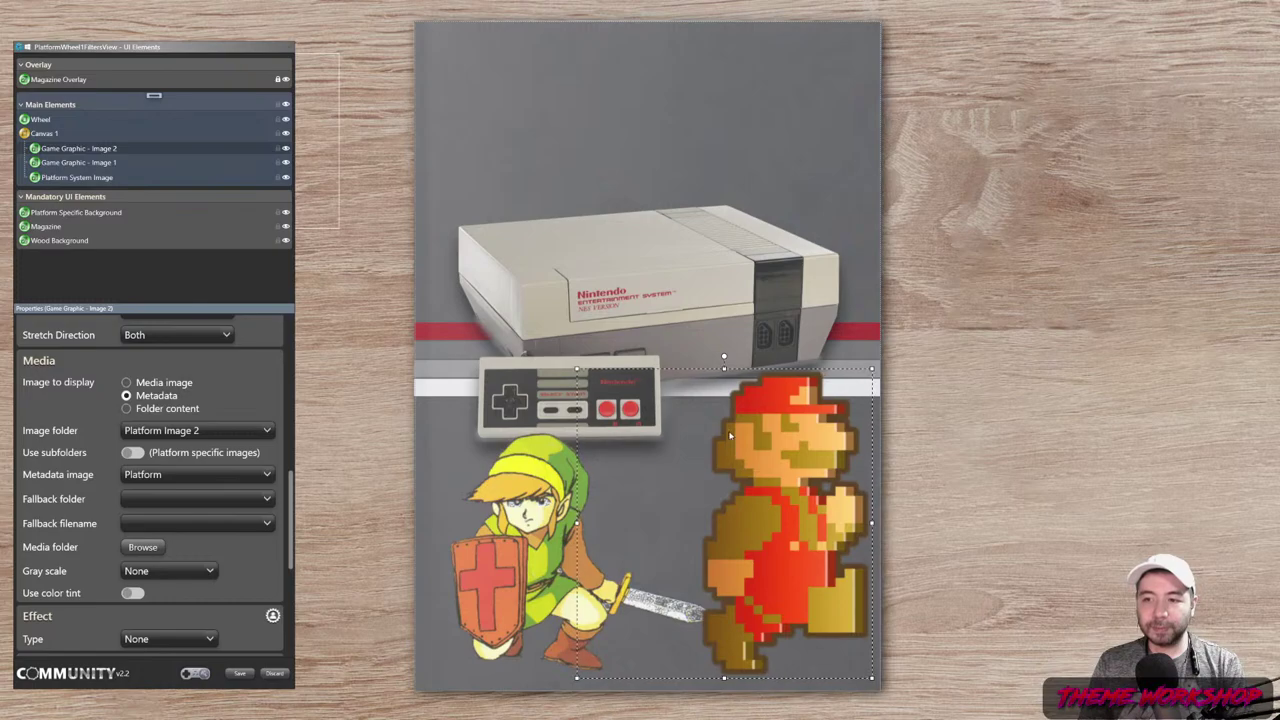
- Duplicate Game Graphic - Image 2 within Canvas 1 as a third game graphic
{"action": "right_click", "coordinate": [75, 150]}
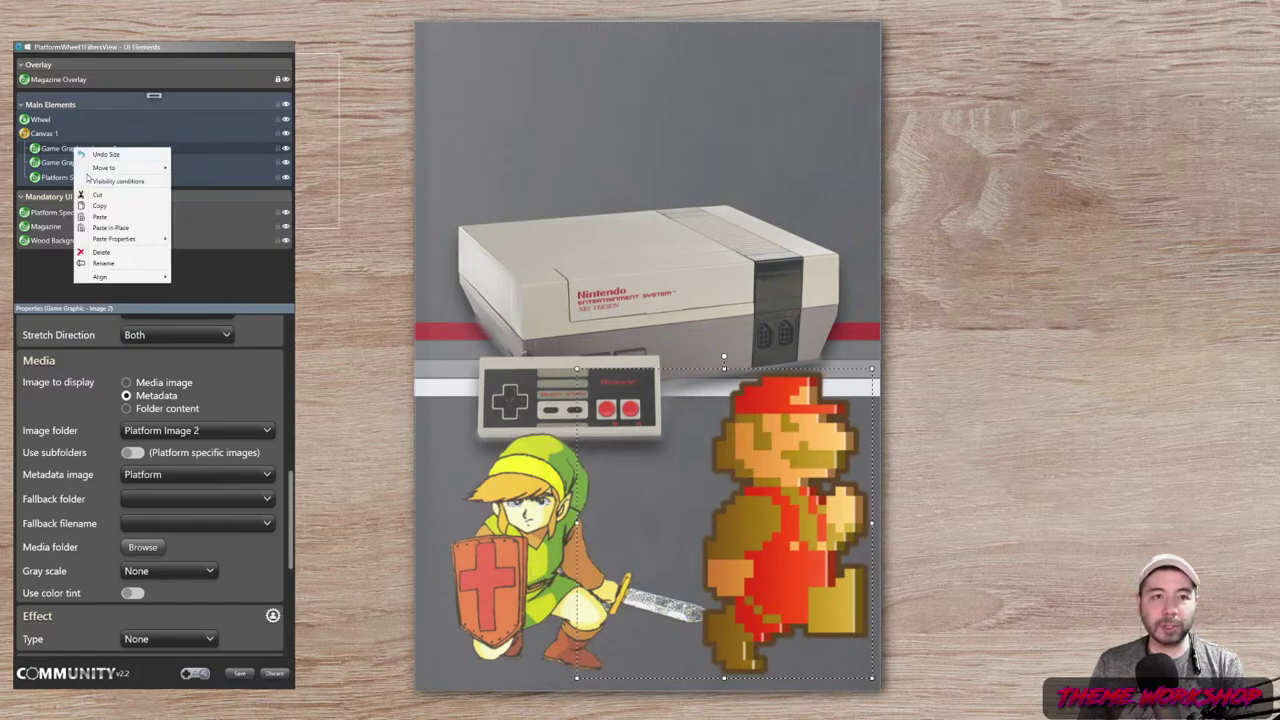
{"action": "left_click", "coordinate": [97, 206]}
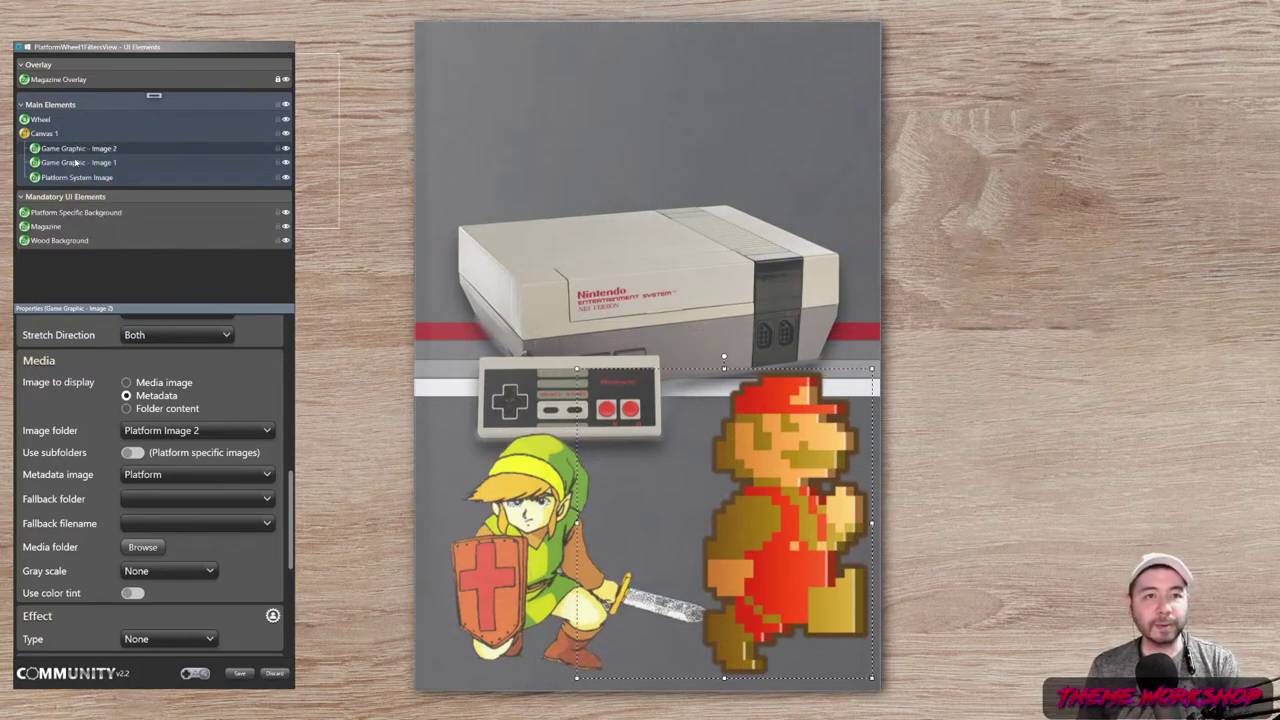
{"action": "right_click", "coordinate": [72, 150]}
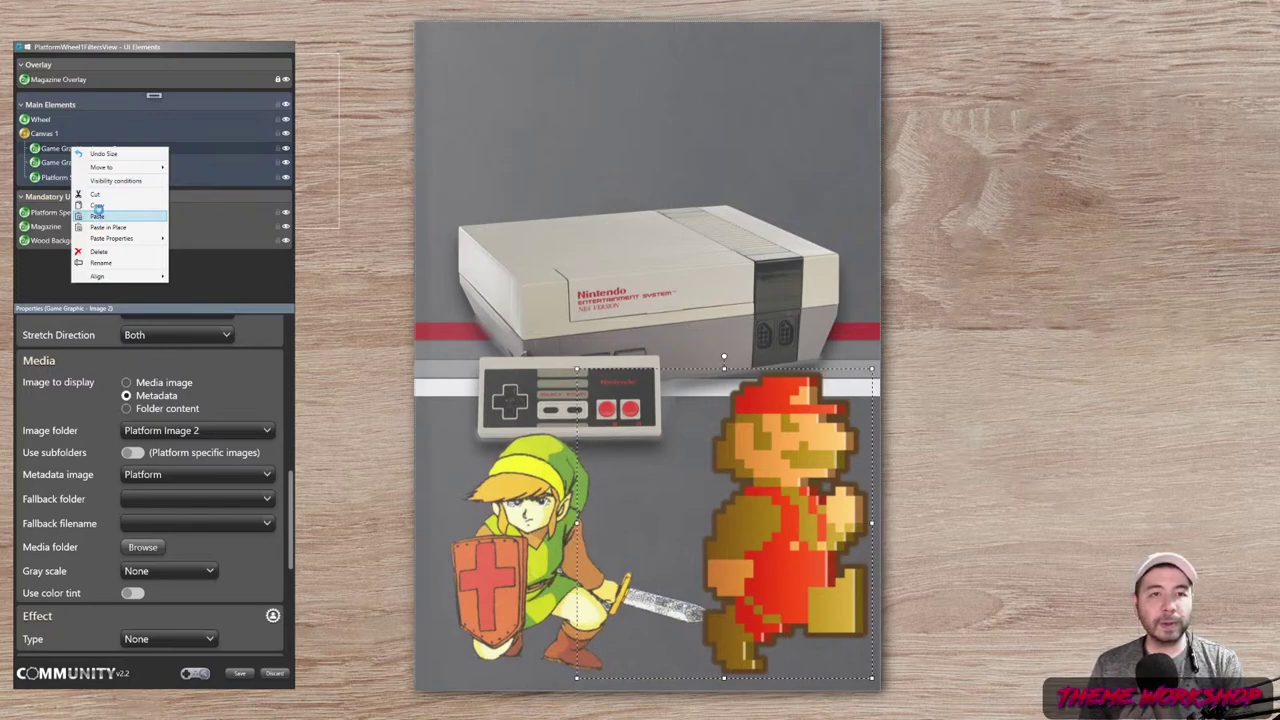
{"action": "left_click", "coordinate": [97, 216]}
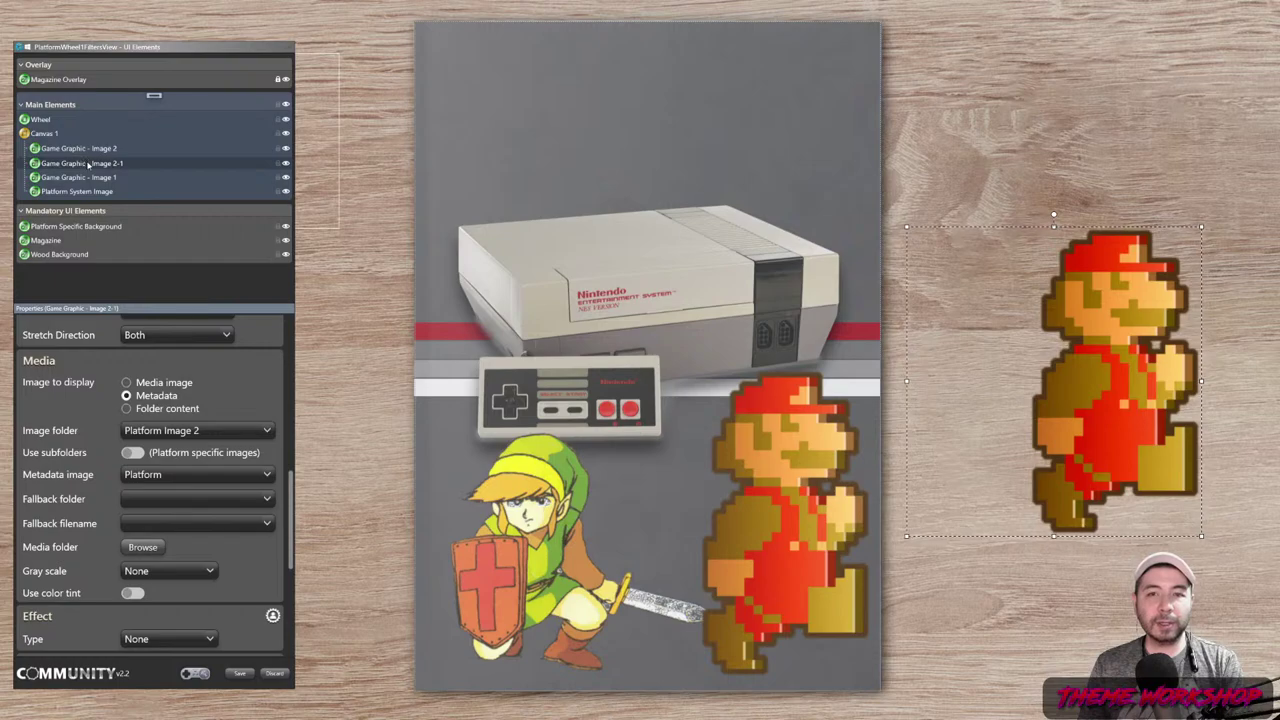
{"action": "mouse_move", "coordinate": [87, 162]}
{"action": "left_mouse_down"}
{"action": "mouse_move", "coordinate": [77, 148]}
{"action": "mouse_move", "coordinate": [84, 160]}
{"action": "left_mouse_up"}
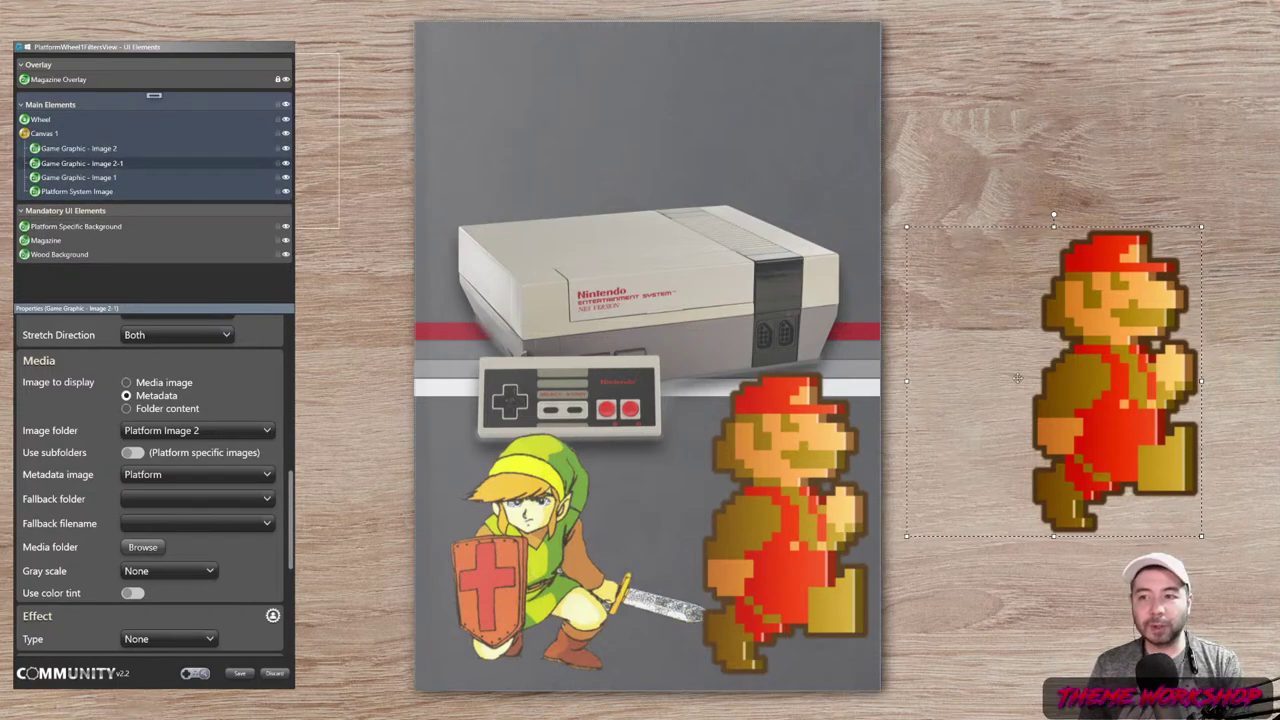
- Place the copied graphic over the console above Mario, flush with his frame's right side, and reduce its height from both ends
{"action": "left_click_drag", "start_coordinate": [728, 340], "coordinate": [765, 279]}
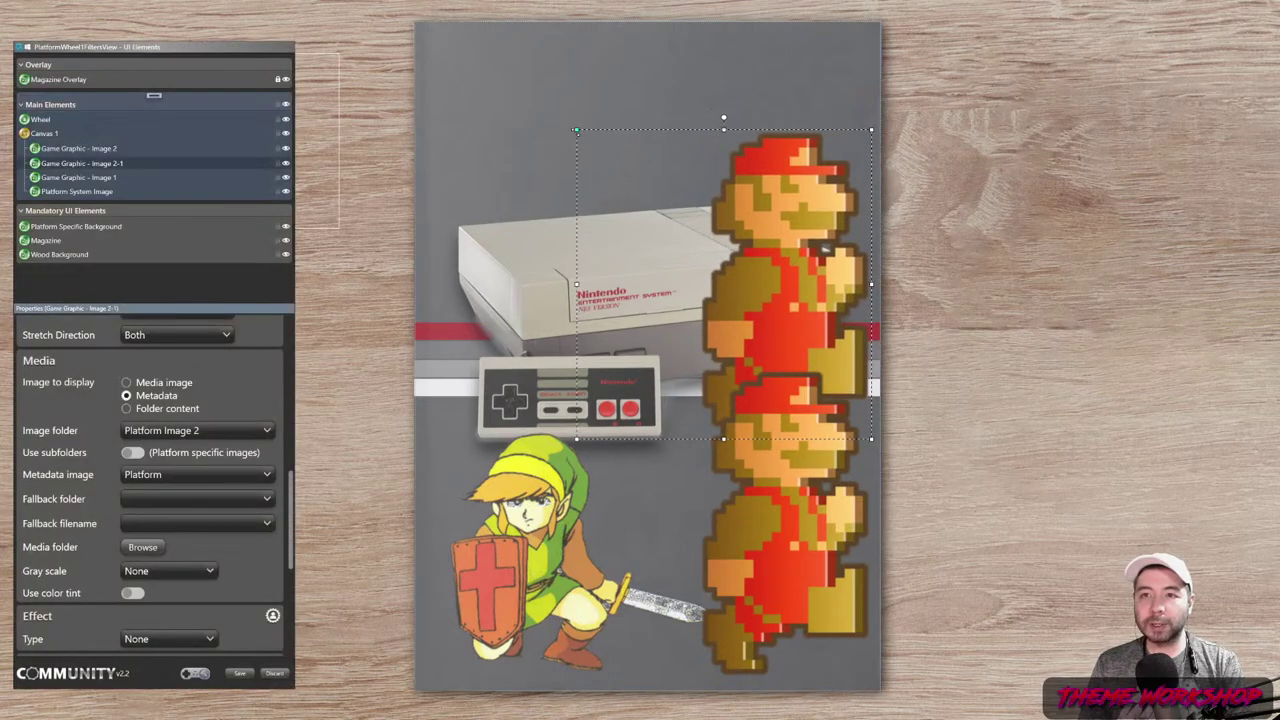
{"action": "left_click_drag", "start_coordinate": [576, 129], "coordinate": [576, 147]}
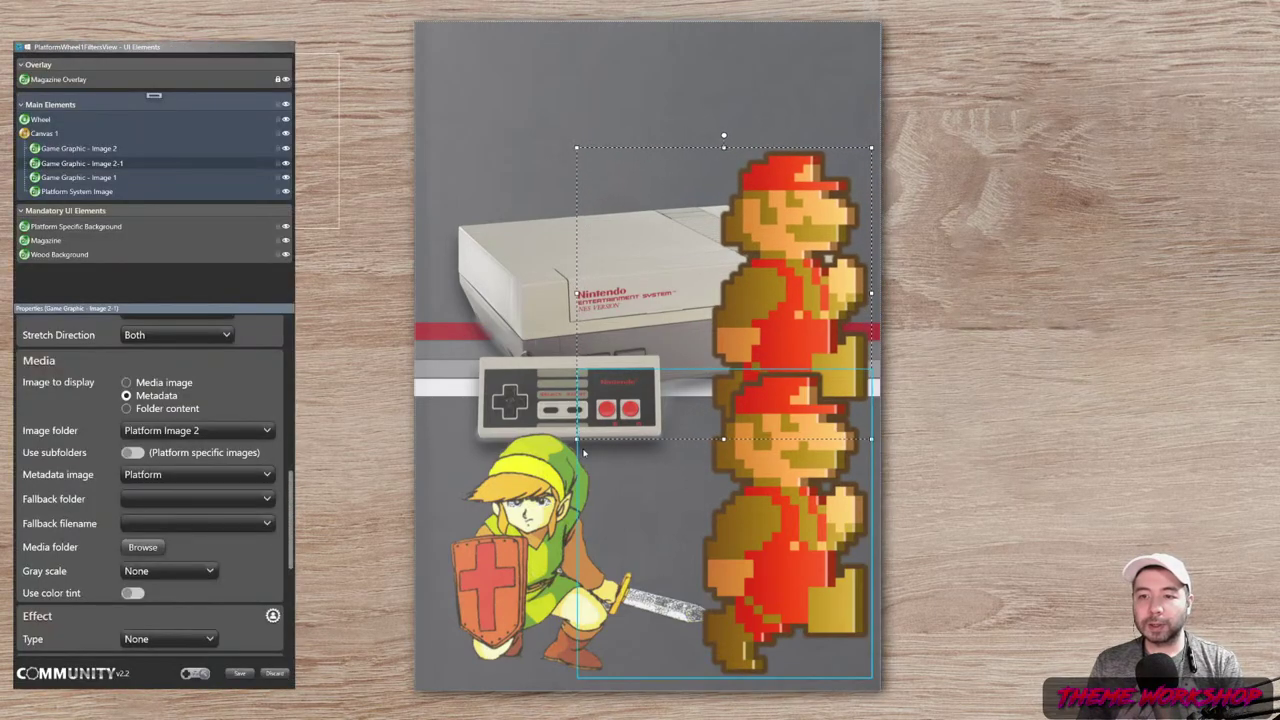
{"action": "left_click_drag", "start_coordinate": [576, 438], "coordinate": [570, 405]}
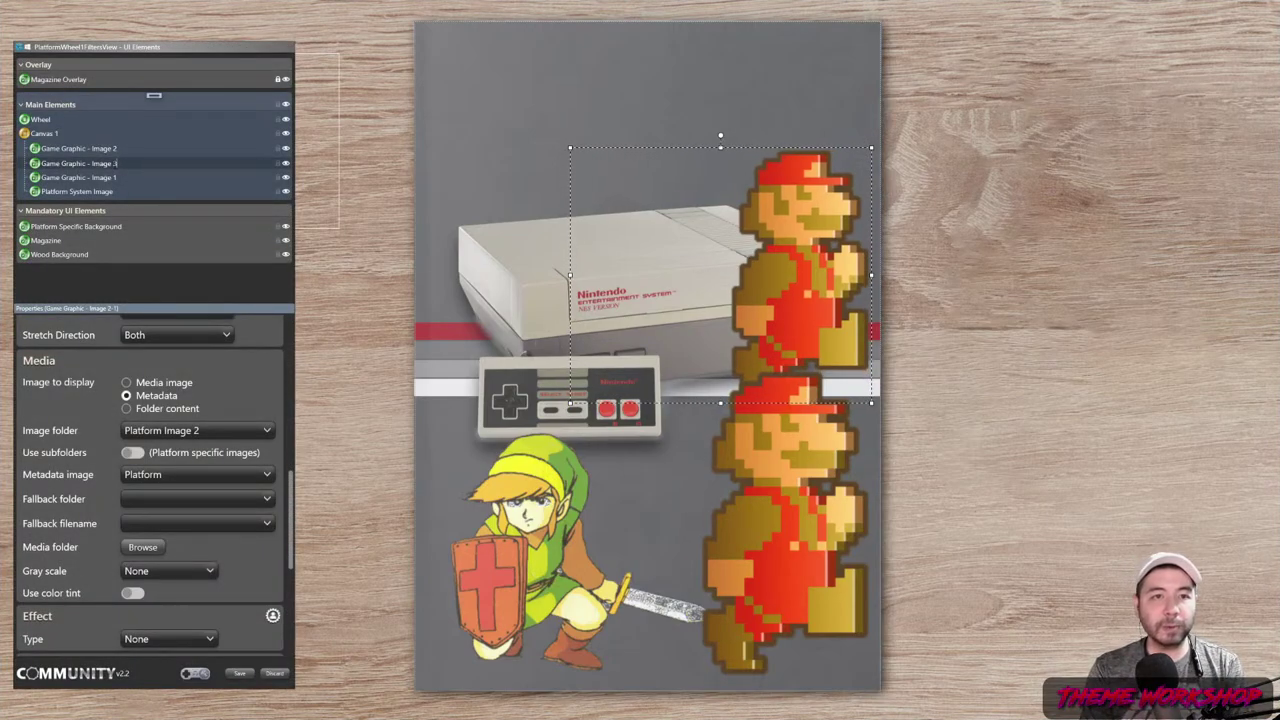
- Rename the copy as Game Graphic - Image 3 and set its image folder to Platform Image 3
{"action": "left_click", "coordinate": [267, 432]}
{"action": "left_click", "coordinate": [205, 533]}
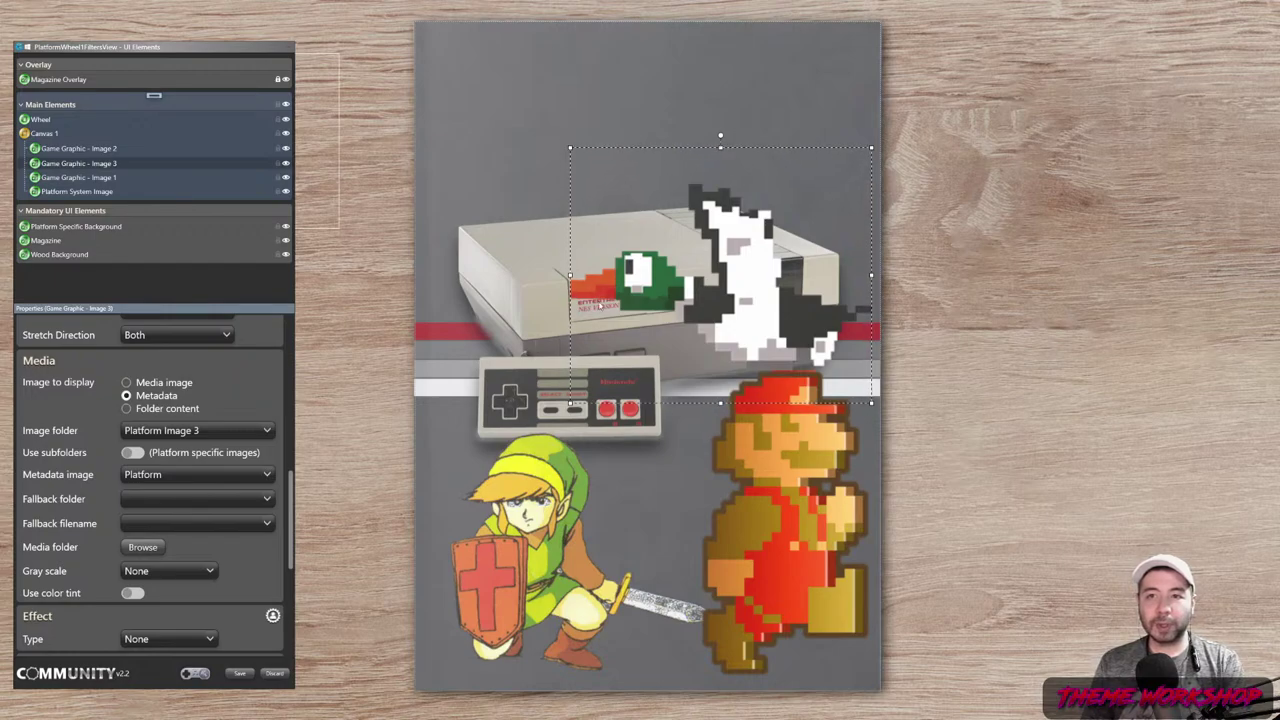
- Narrow the Game Graphic - Image 3 frame from its left side, raise its upper edge above the console, and center the image vertically
{"action": "left_click_drag", "start_coordinate": [571, 275], "coordinate": [633, 292]}
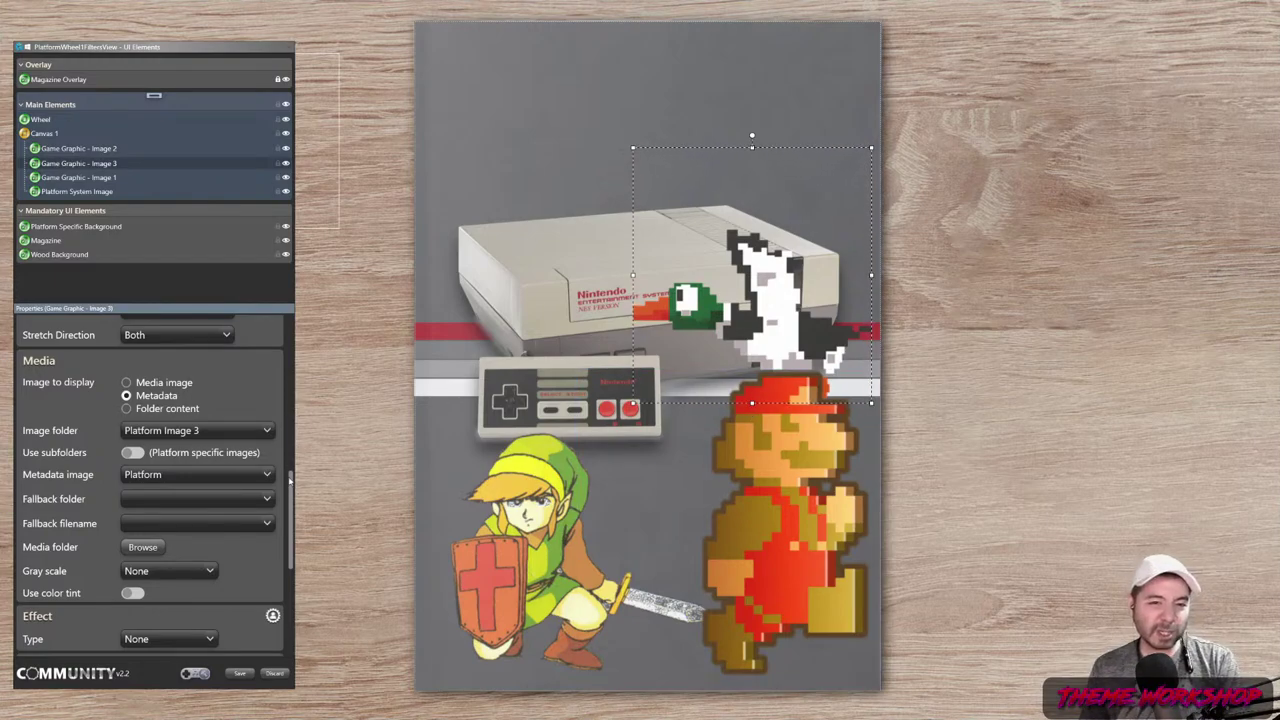
{"action": "scroll", "coordinate": [288, 483], "scroll_direction": "up", "scroll_amount": 3}
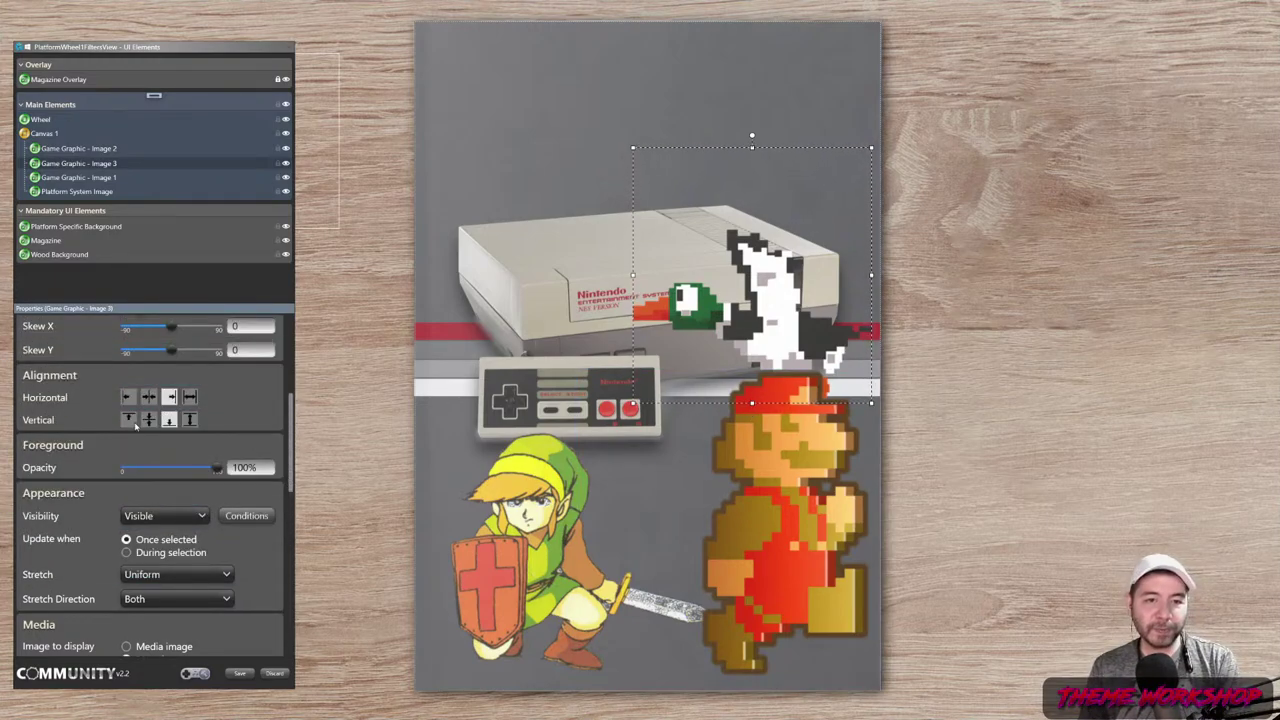
{"action": "left_click", "coordinate": [128, 419]}
{"action": "left_click", "coordinate": [775, 190]}
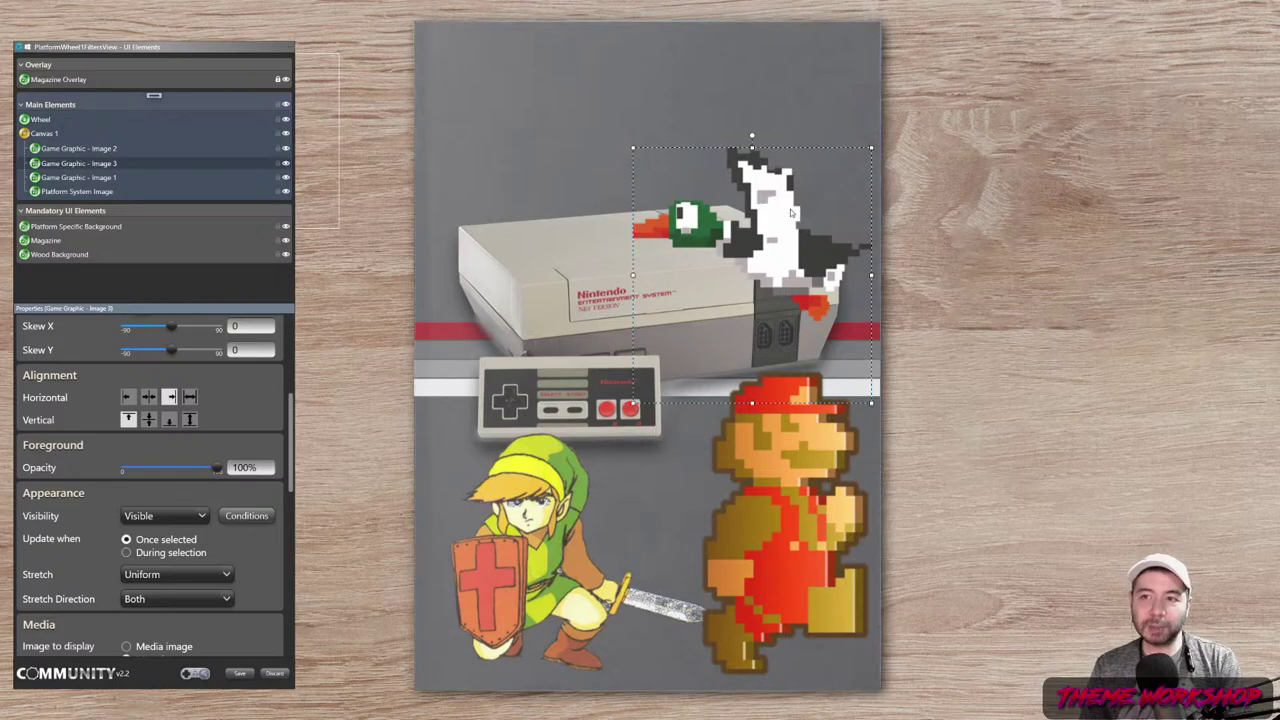
{"action": "left_click_drag", "start_coordinate": [775, 190], "coordinate": [775, 239]}
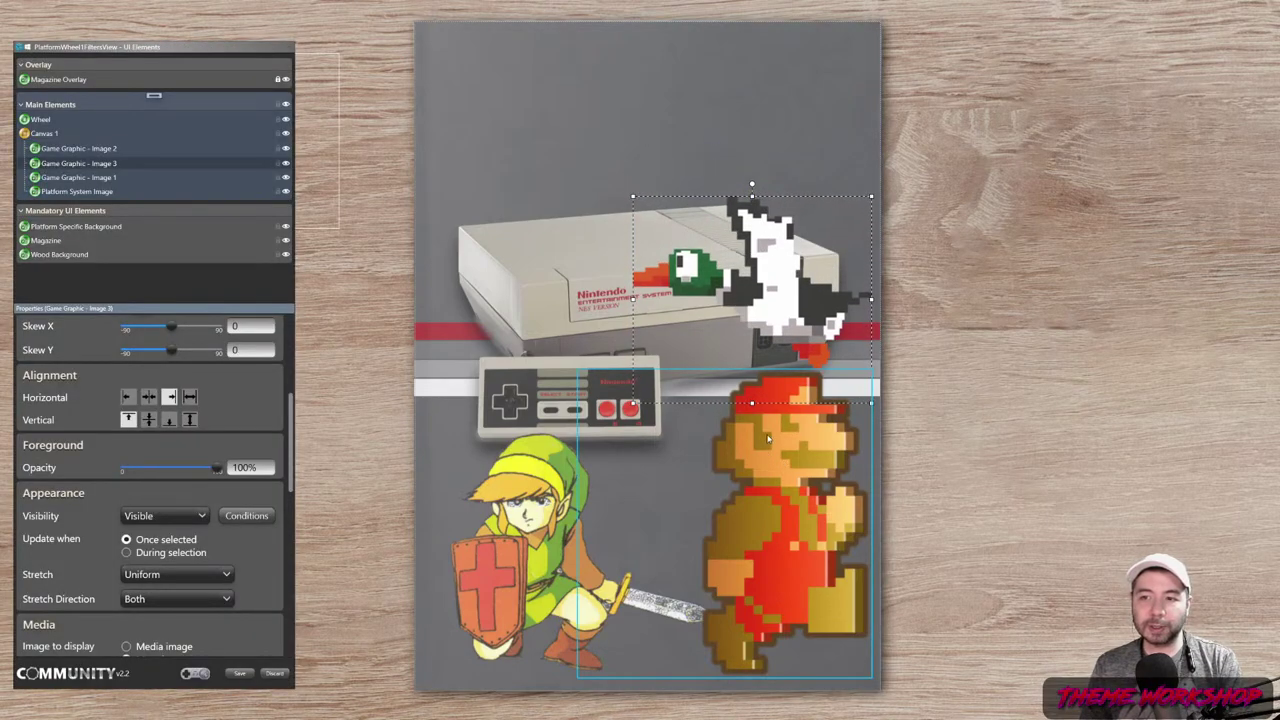
{"action": "left_click_drag", "start_coordinate": [752, 197], "coordinate": [752, 122]}
{"action": "left_click", "coordinate": [148, 419]}
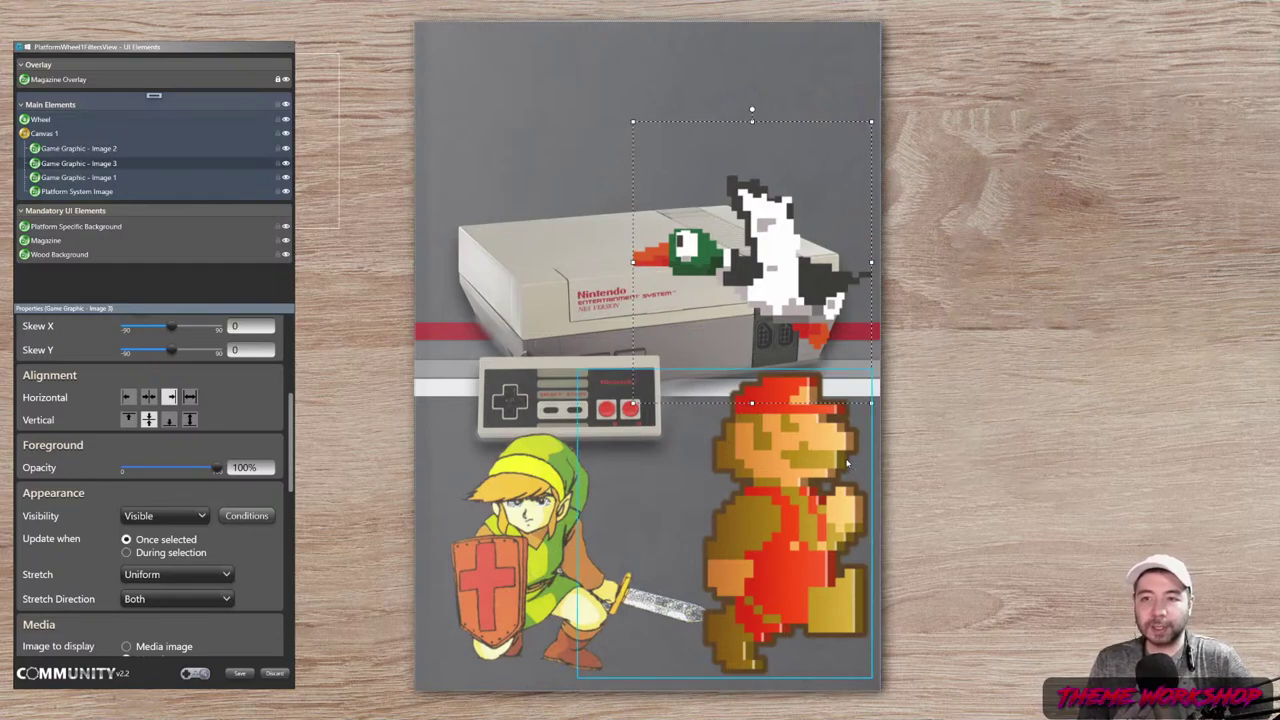
- Extend the left edge of the Game Graphic - Image 2 frame slightly outward
{"action": "left_click", "coordinate": [803, 503]}
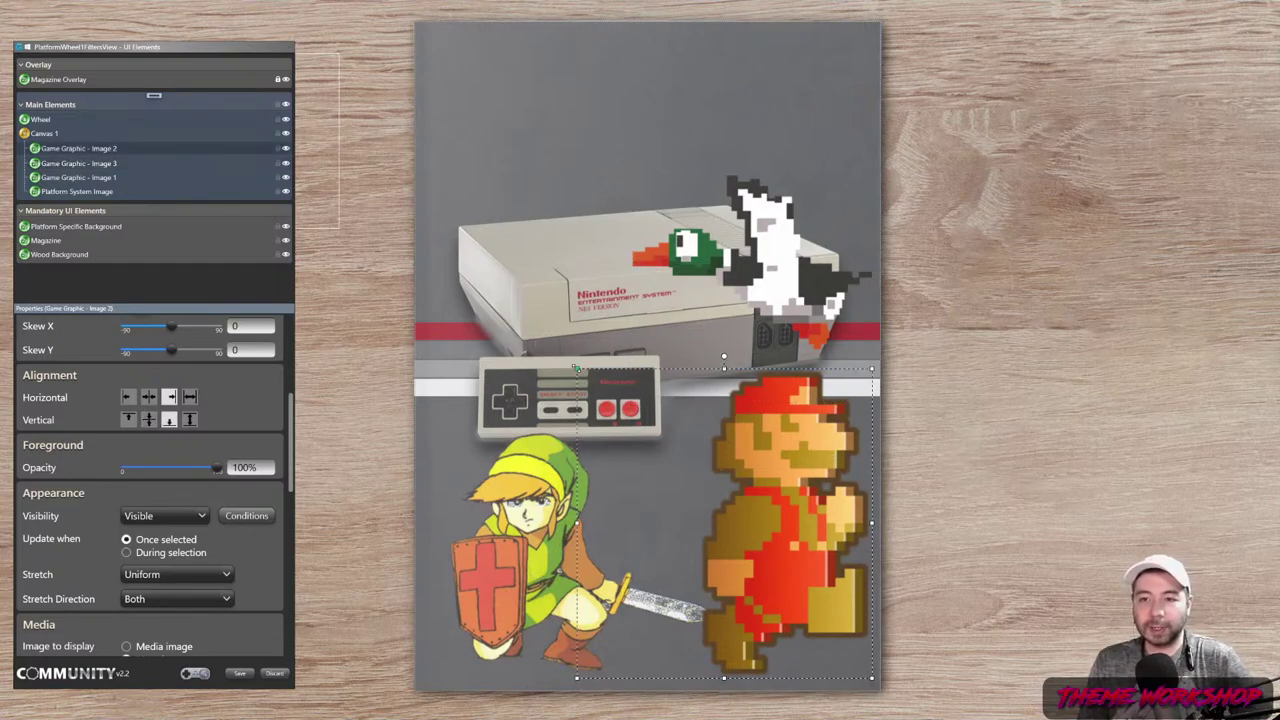
{"action": "left_click_drag", "start_coordinate": [572, 522], "coordinate": [576, 522]}
{"action": "left_click_drag", "start_coordinate": [574, 368], "coordinate": [574, 368]}
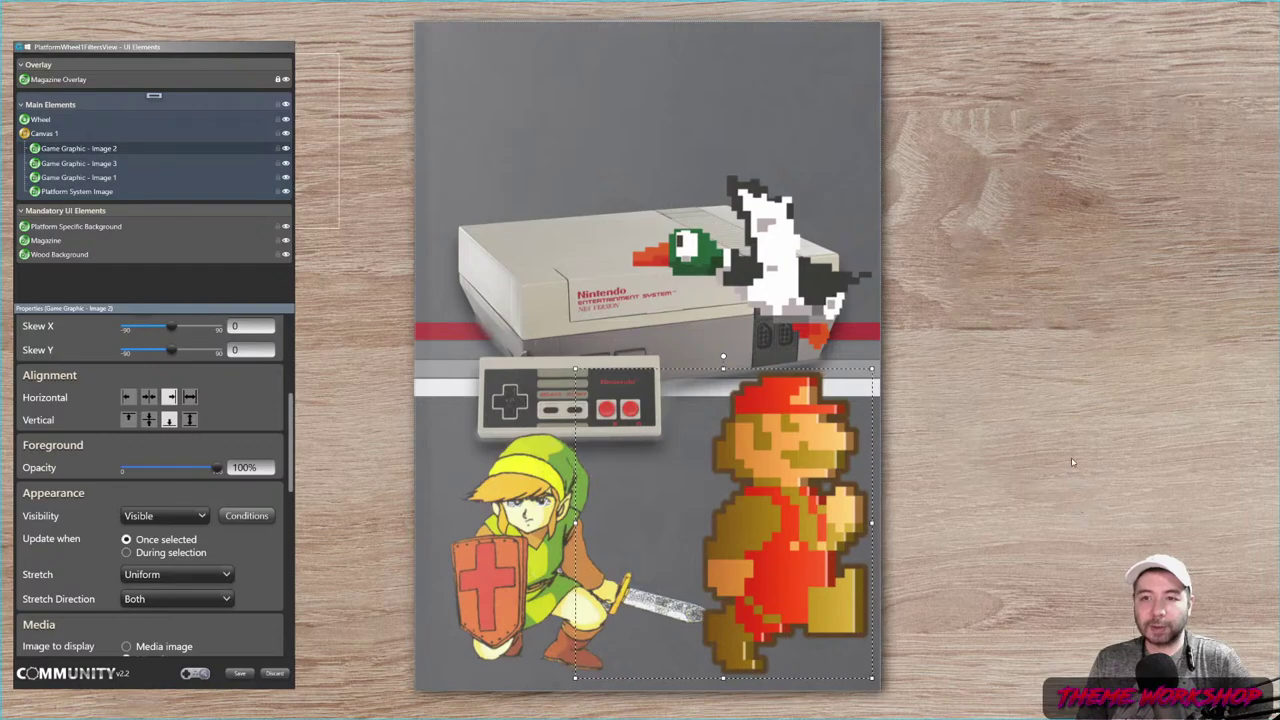
{"action": "left_click", "coordinate": [480, 150]}
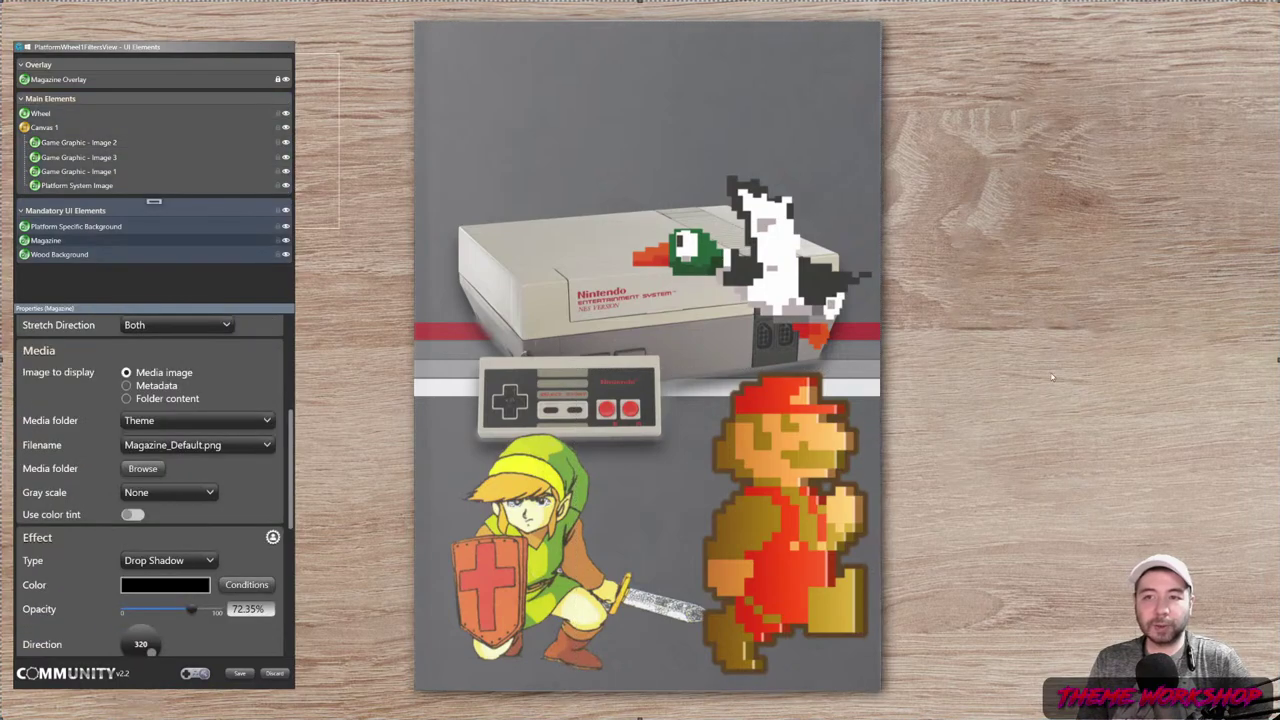
- Hide the editing panels and move the Wheel element across to the wood background at the magazine's upper right
{"action": "left_click", "coordinate": [318, 114]}
{"action": "left_click_drag", "start_coordinate": [317, 113], "coordinate": [350, 142]}
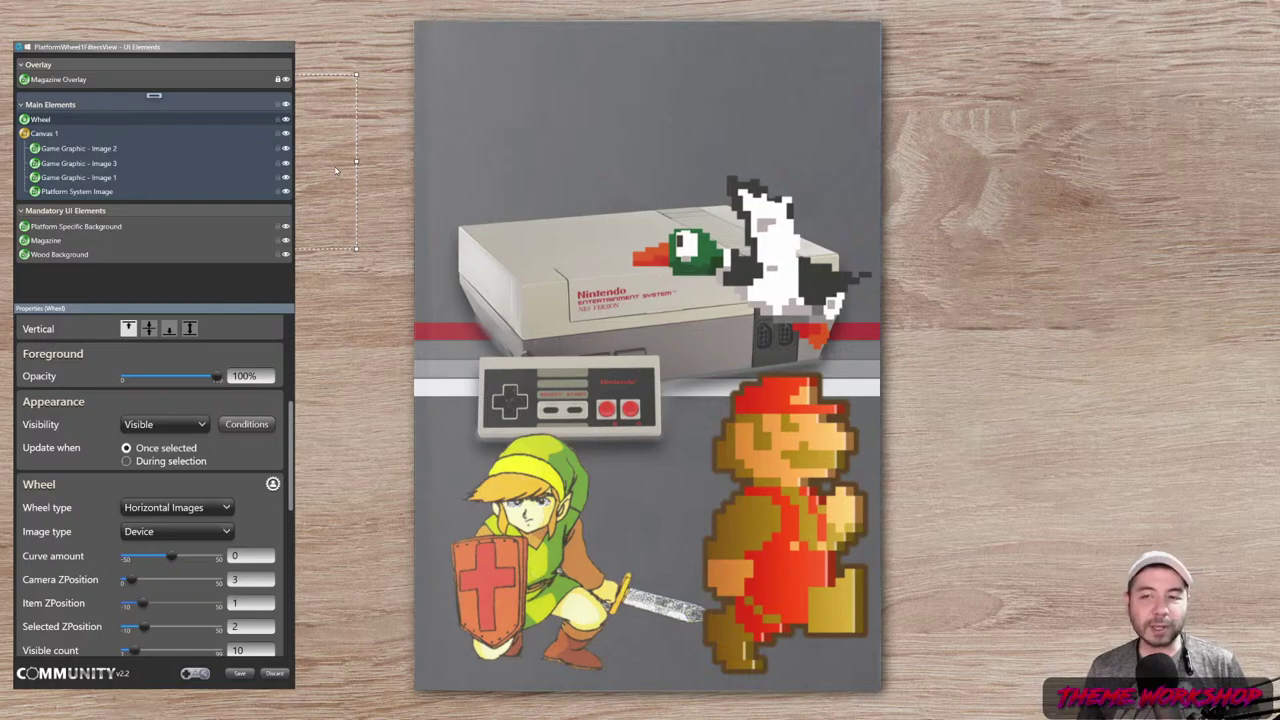
{"action": "key", "text": "Tab"}
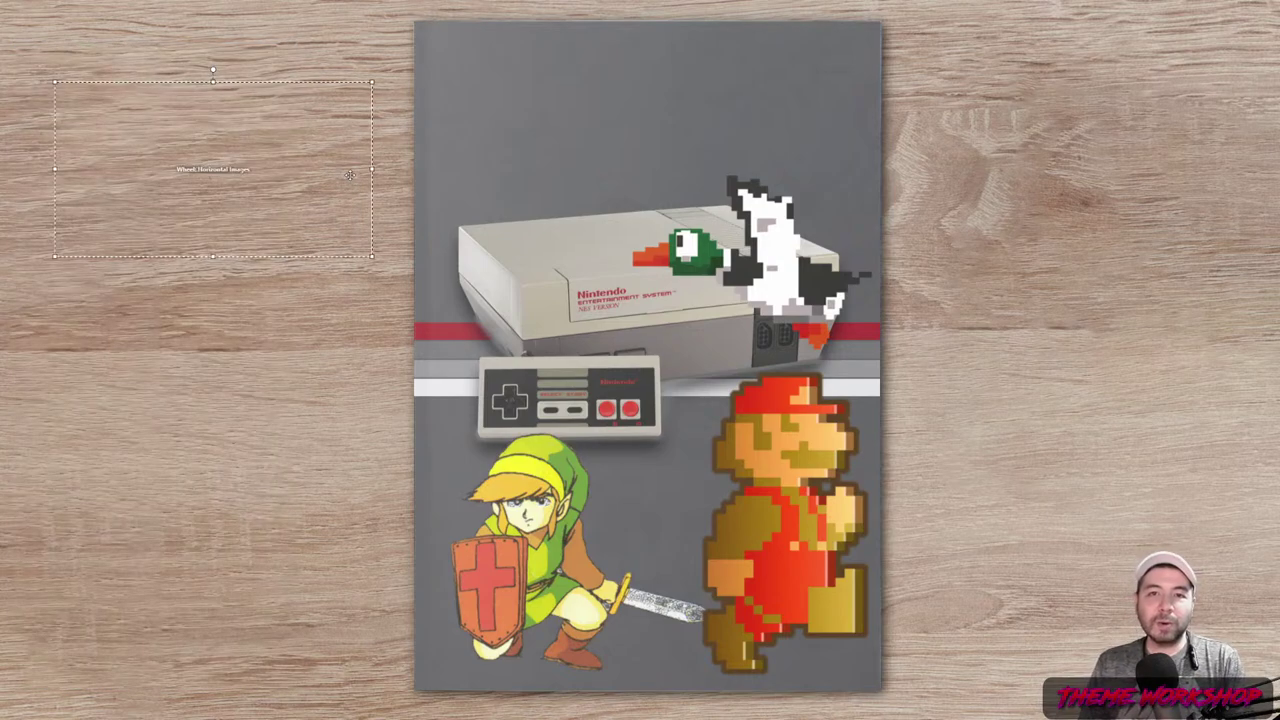
{"action": "left_click_drag", "start_coordinate": [578, 144], "coordinate": [1270, 200]}
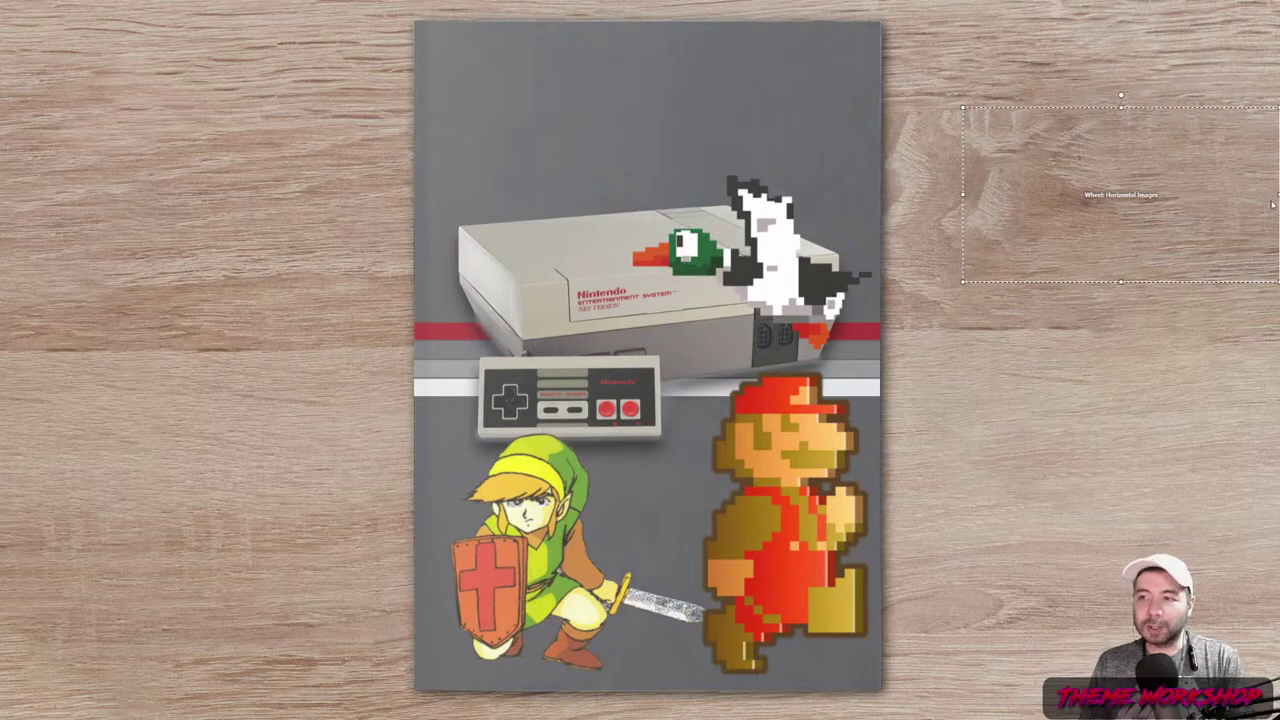
- Set the Wheel's X and Y positions to 0 and its height to 500
{"action": "left_click_drag", "start_coordinate": [963, 107], "coordinate": [250, 84]}
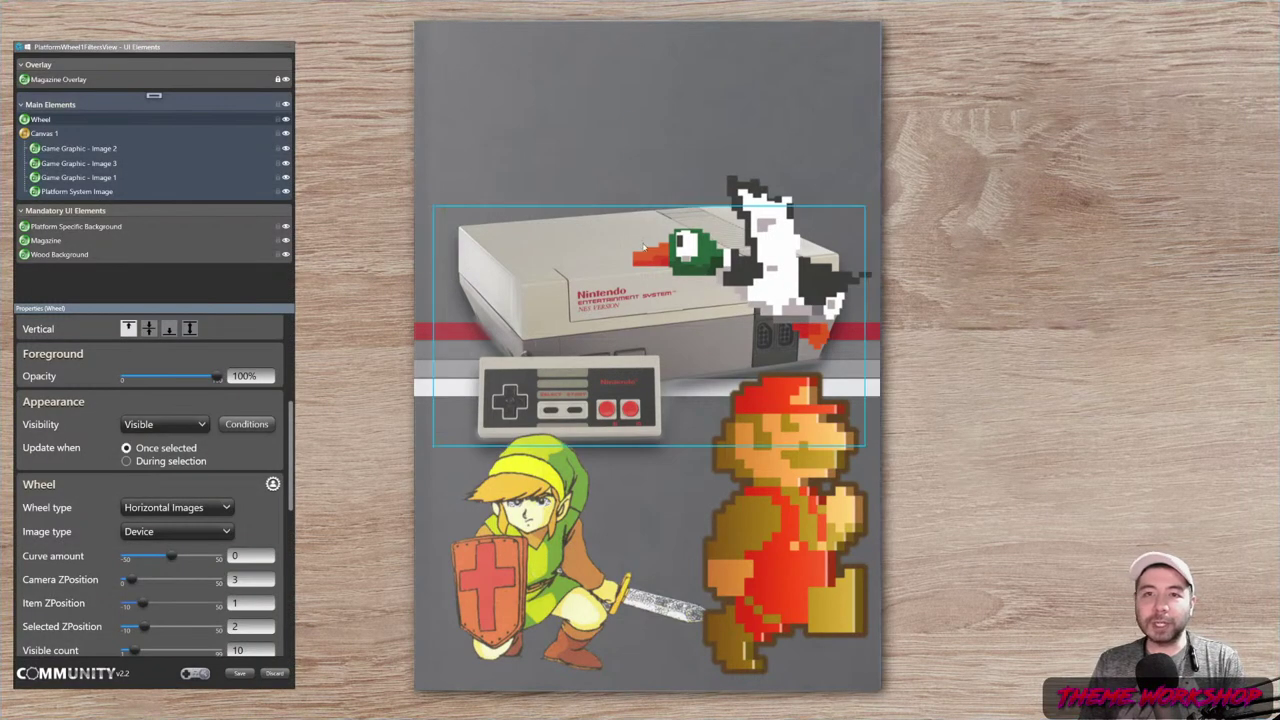
{"action": "scroll", "coordinate": [209, 440], "scroll_direction": "up", "scroll_amount": 5}
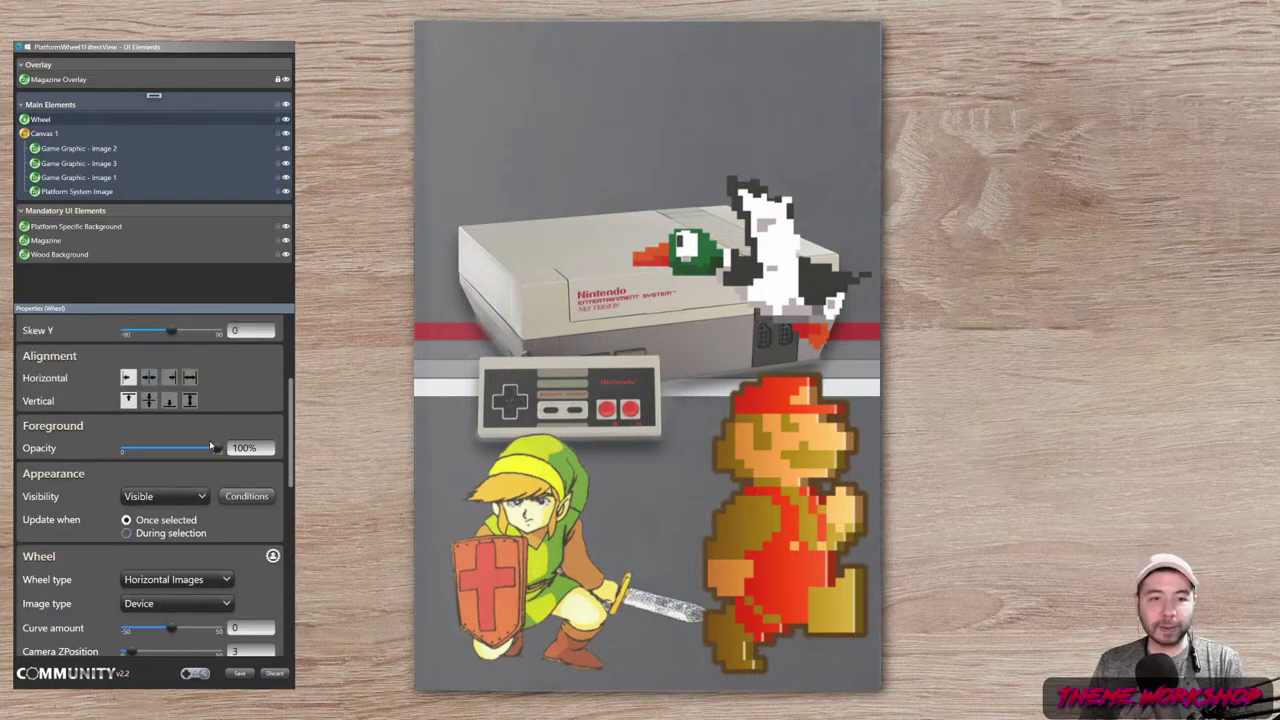
{"action": "double_click", "coordinate": [145, 369]}
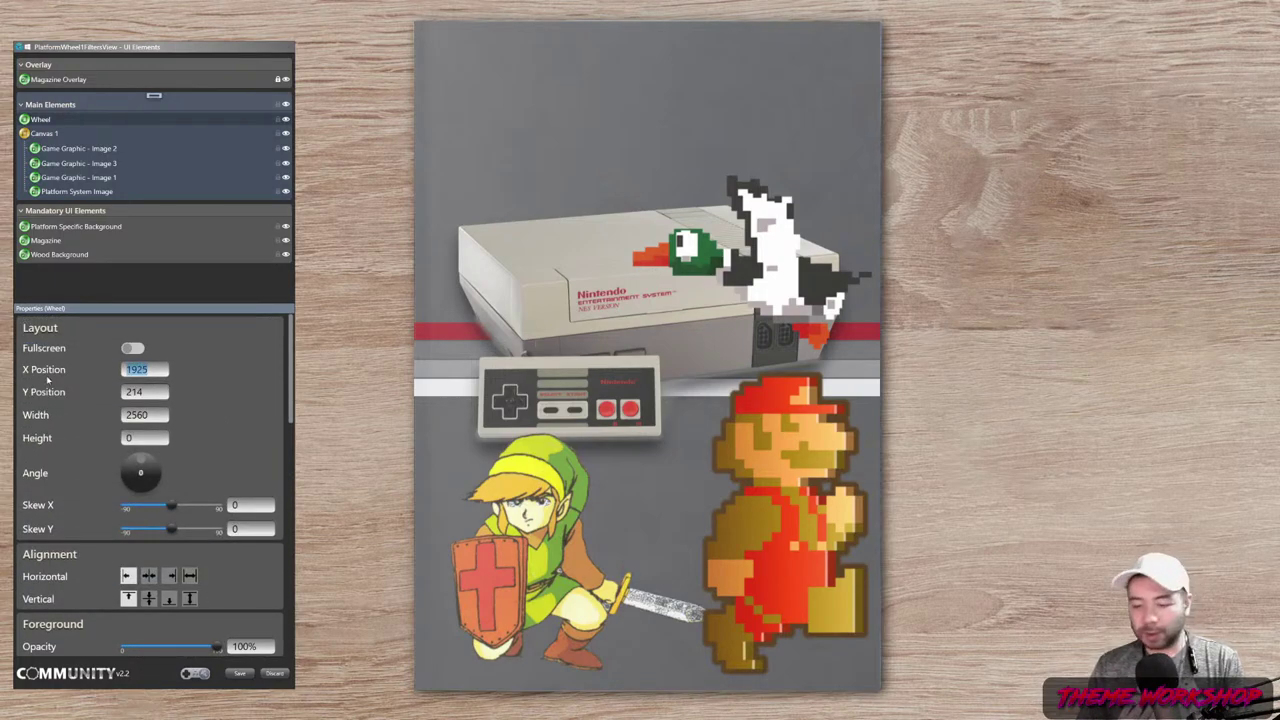
{"action": "type", "text": "0"}
{"action": "double_click", "coordinate": [145, 392]}
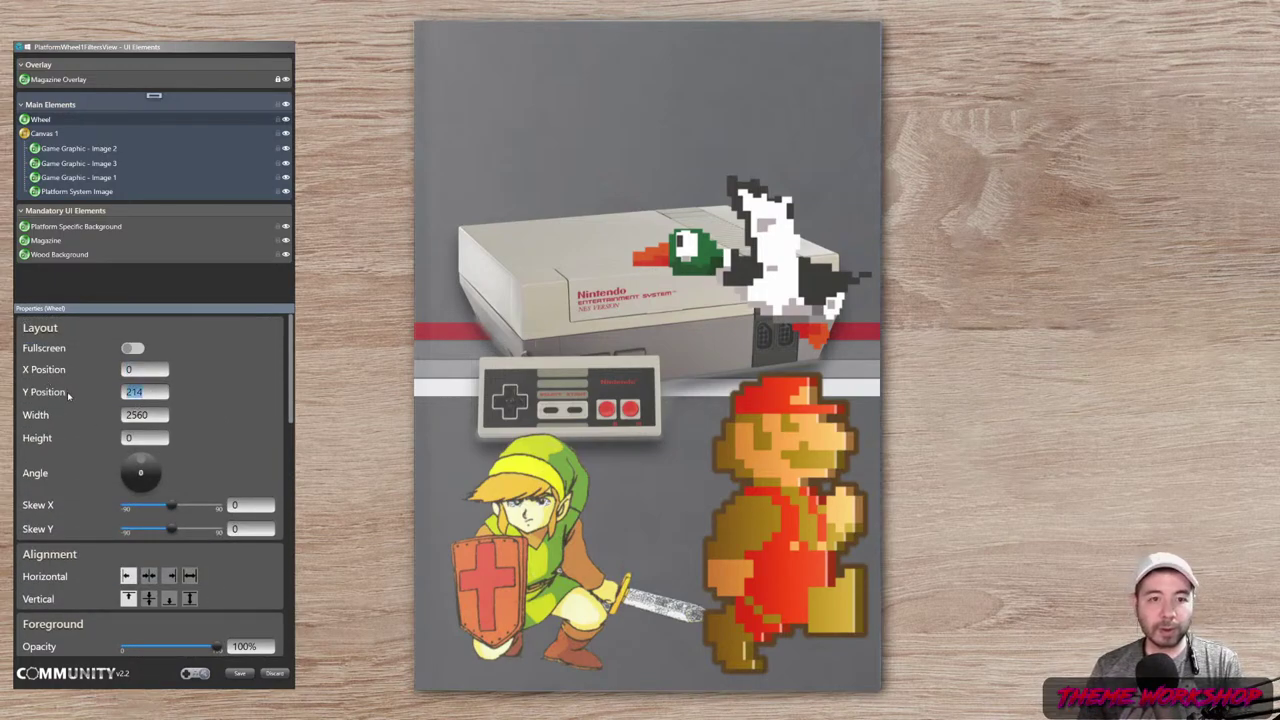
{"action": "type", "text": "0"}
{"action": "double_click", "coordinate": [148, 437]}
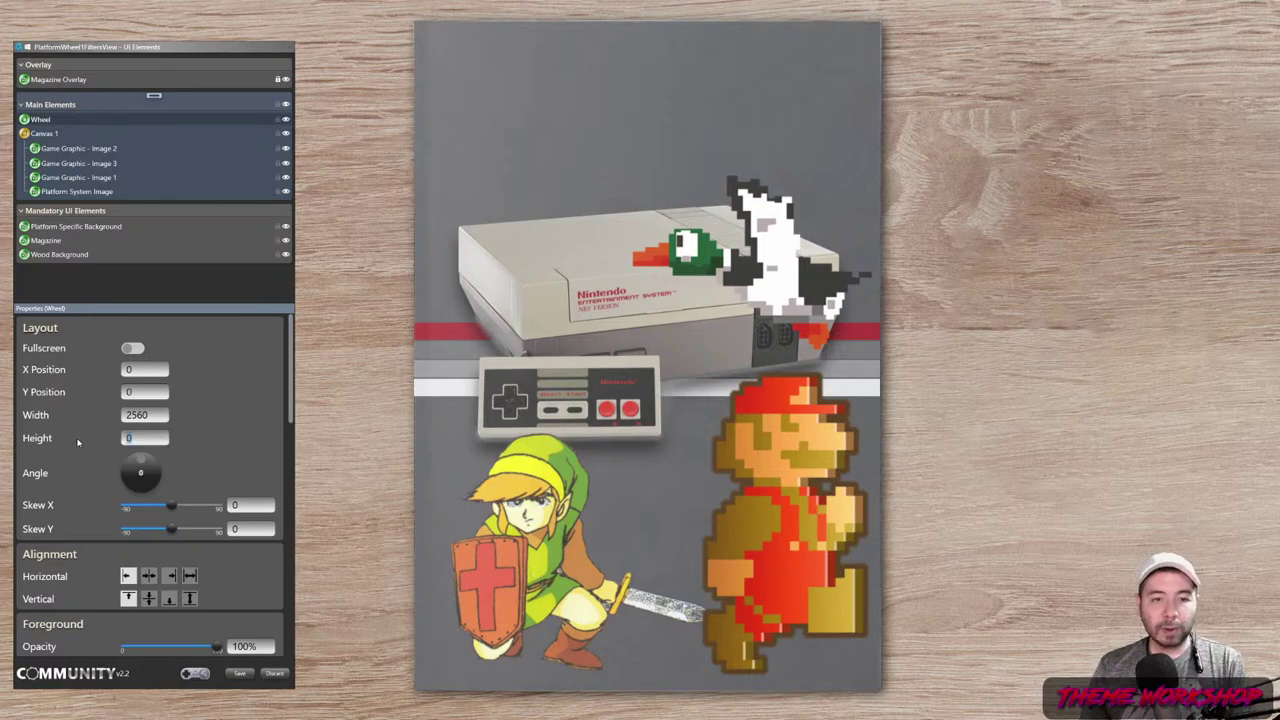
{"action": "type", "text": "500"}
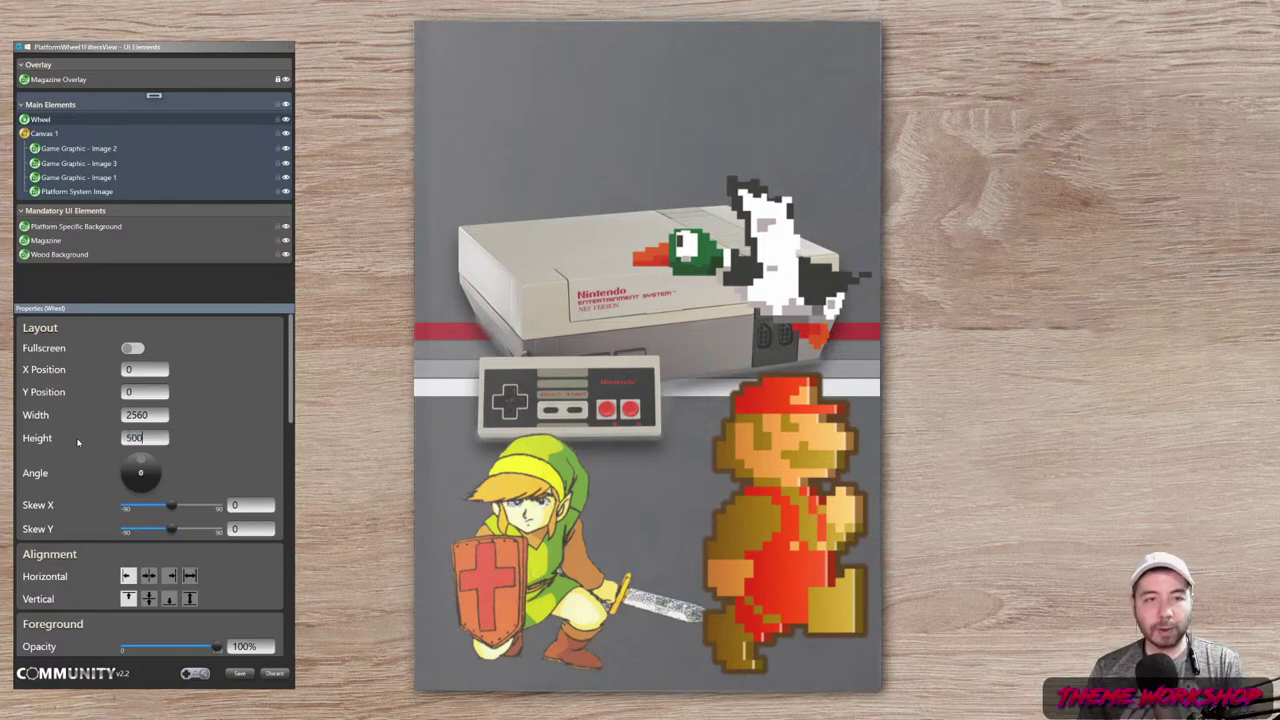
{"action": "key", "text": "Return"}
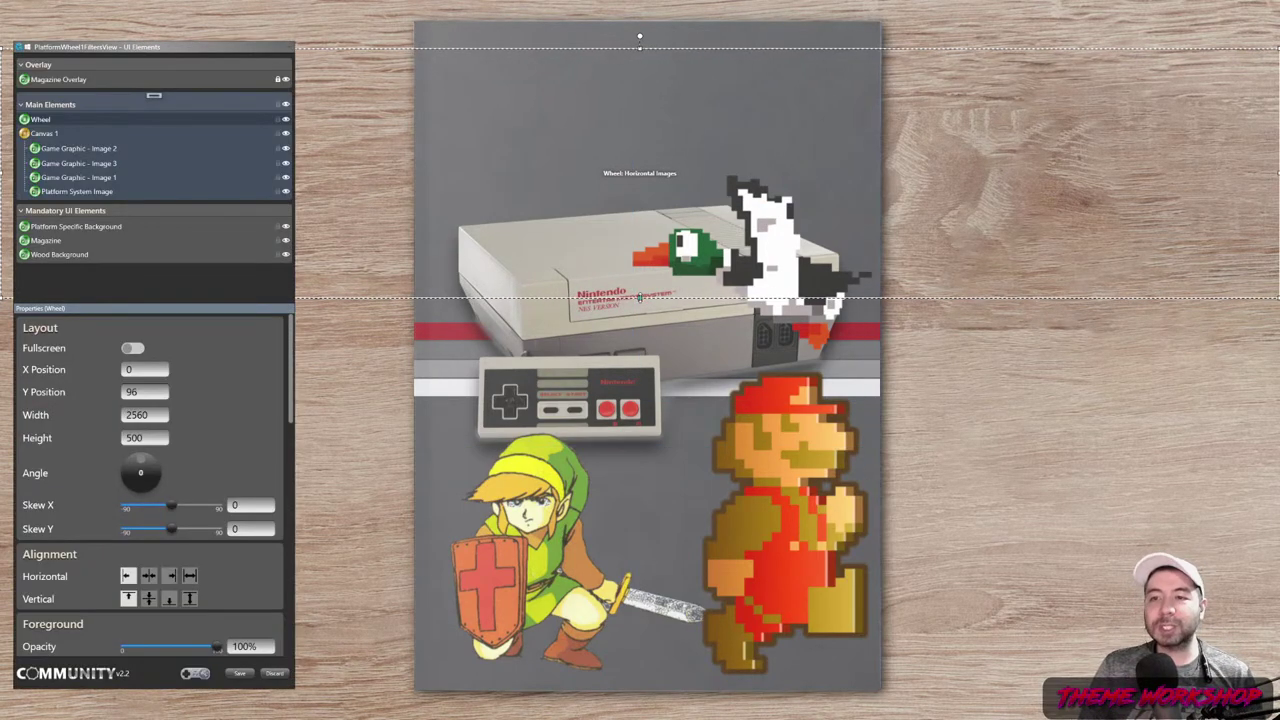
- Shrink the Wheel frame from its lower and upper edges to a height of about 348 at Y position 105
{"action": "left_click_drag", "start_coordinate": [640, 297], "coordinate": [636, 254]}
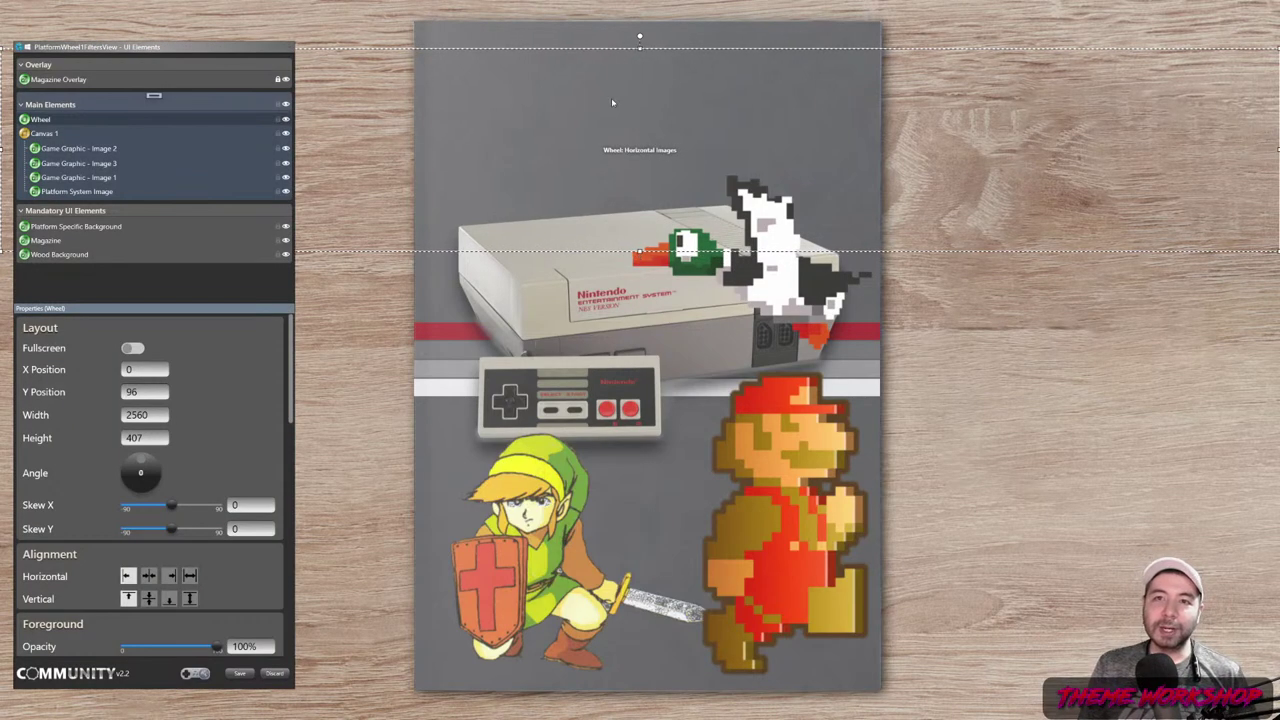
{"action": "left_click_drag", "start_coordinate": [640, 44], "coordinate": [641, 50]}
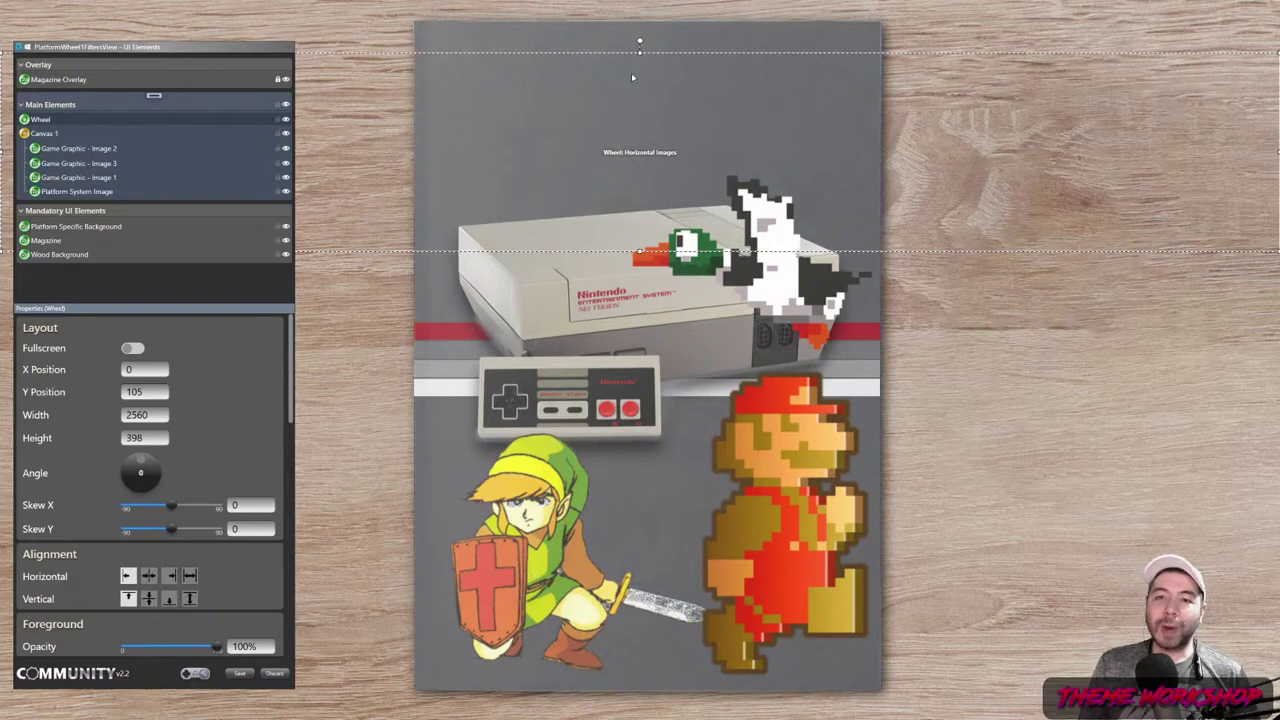
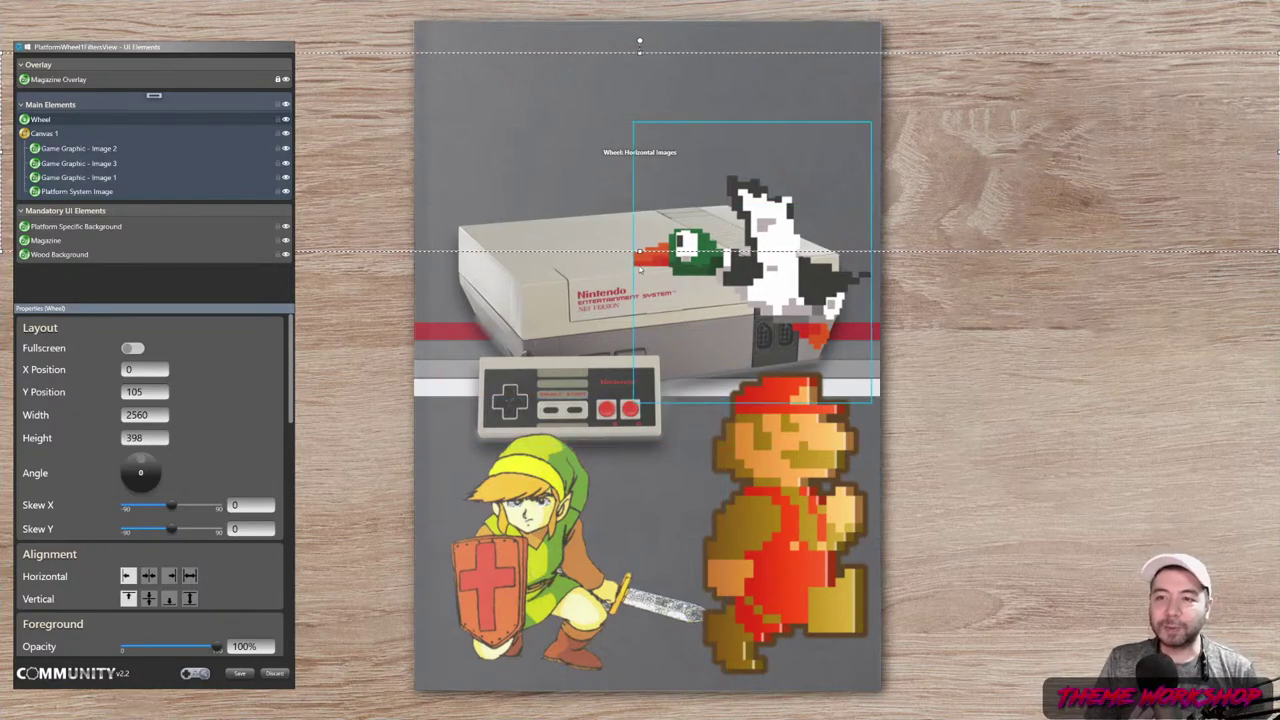
{"action": "left_click_drag", "start_coordinate": [641, 253], "coordinate": [639, 224]}
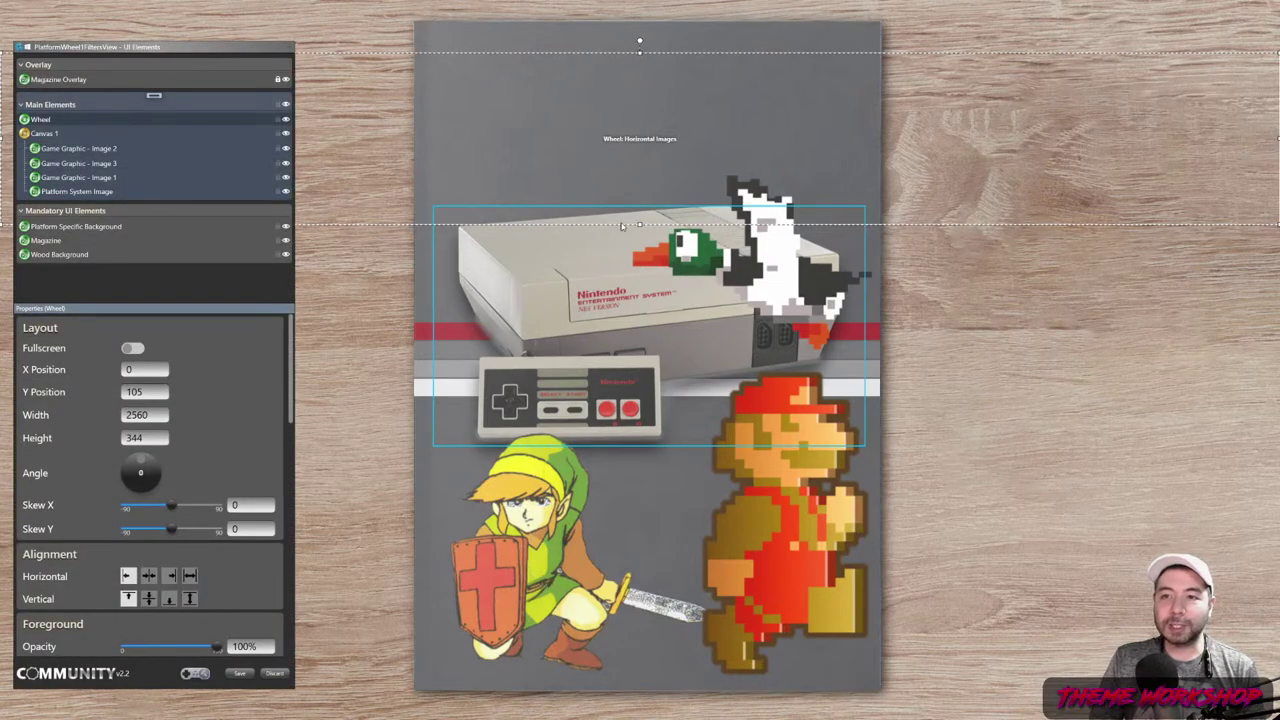
{"action": "left_click_drag", "start_coordinate": [639, 224], "coordinate": [639, 224]}
{"action": "key", "text": "Tab"}
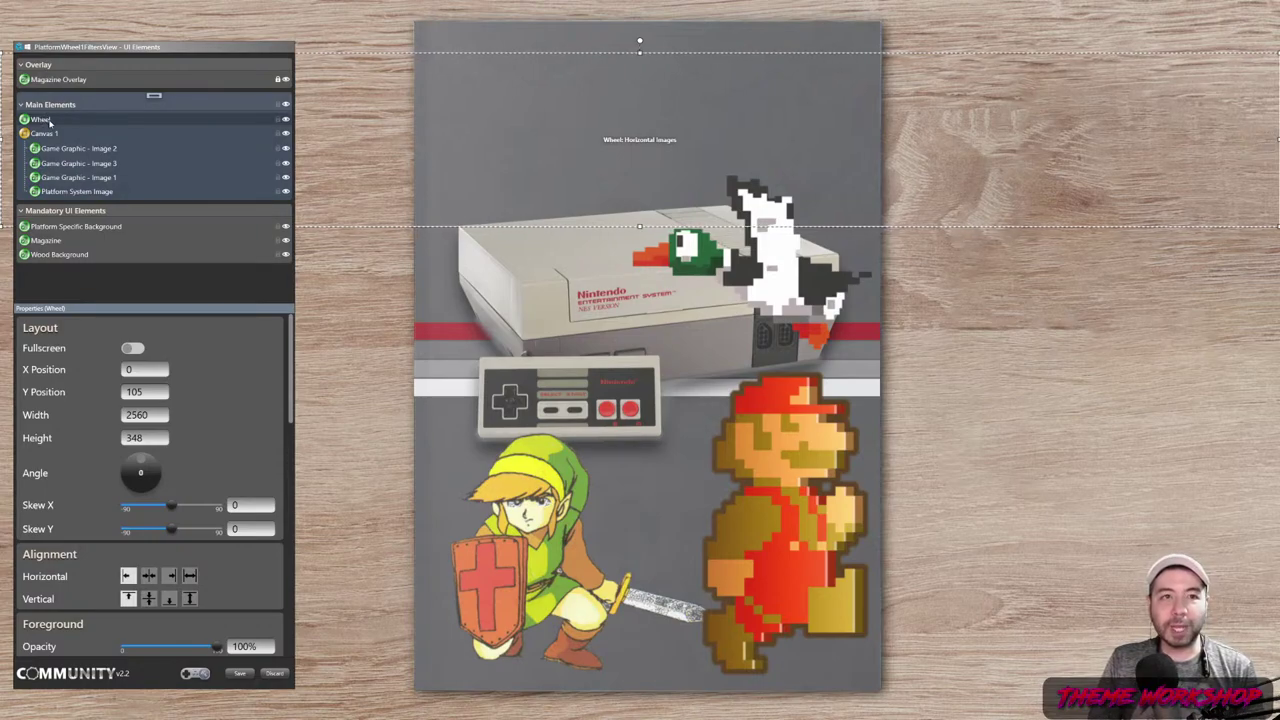
- Take the Platform System Image out of Canvas 1 and place it below the canvas as a separate main element
{"action": "left_click", "coordinate": [75, 192]}
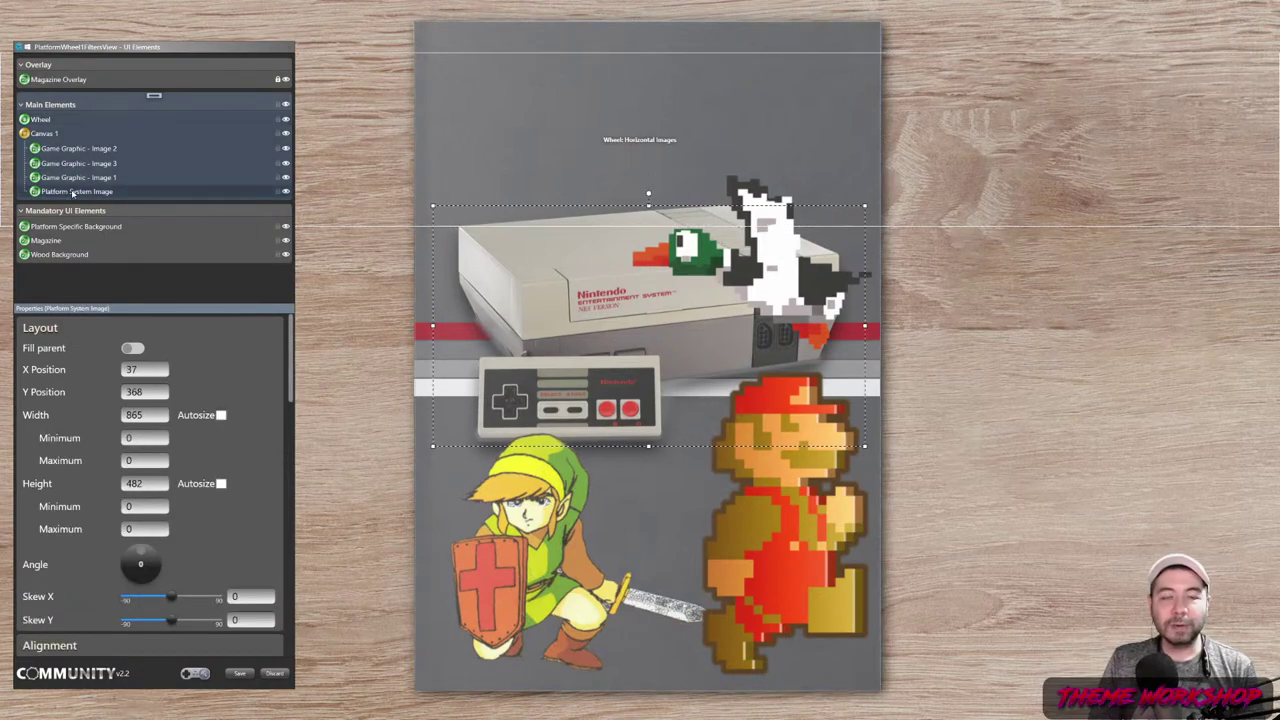
{"action": "left_click_drag", "start_coordinate": [73, 192], "coordinate": [24, 205]}
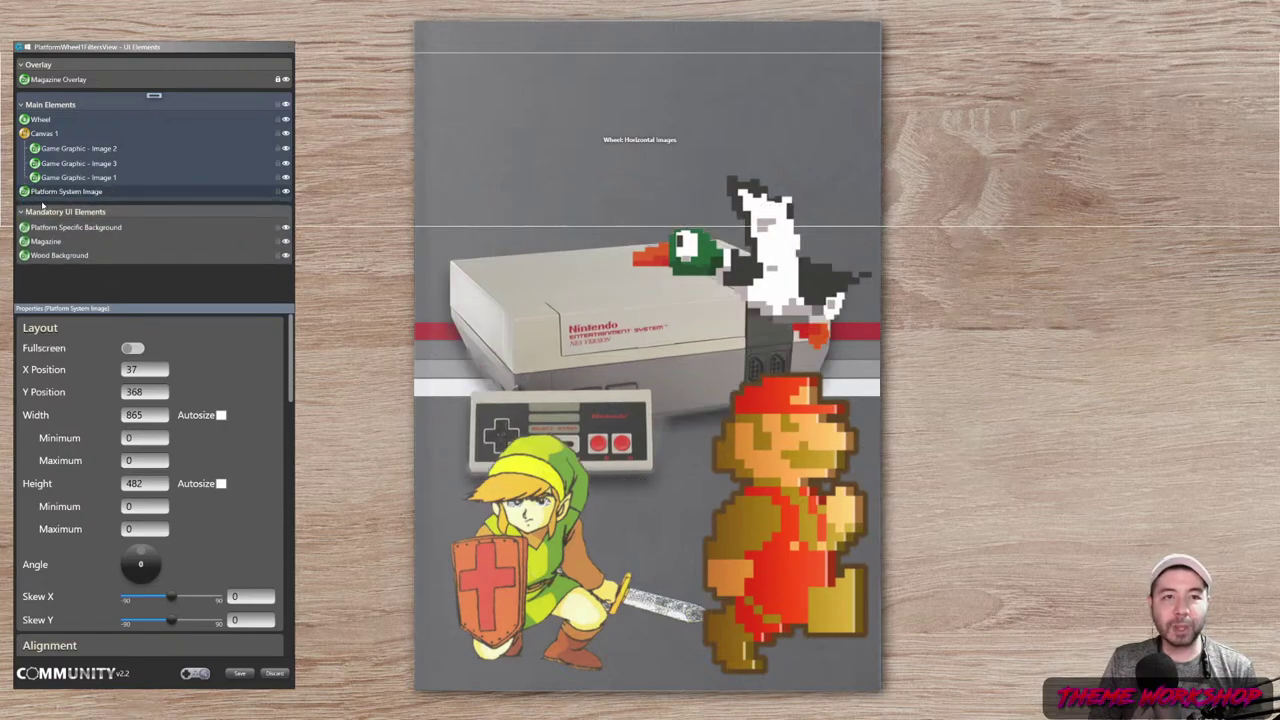
{"action": "left_click", "coordinate": [63, 194]}
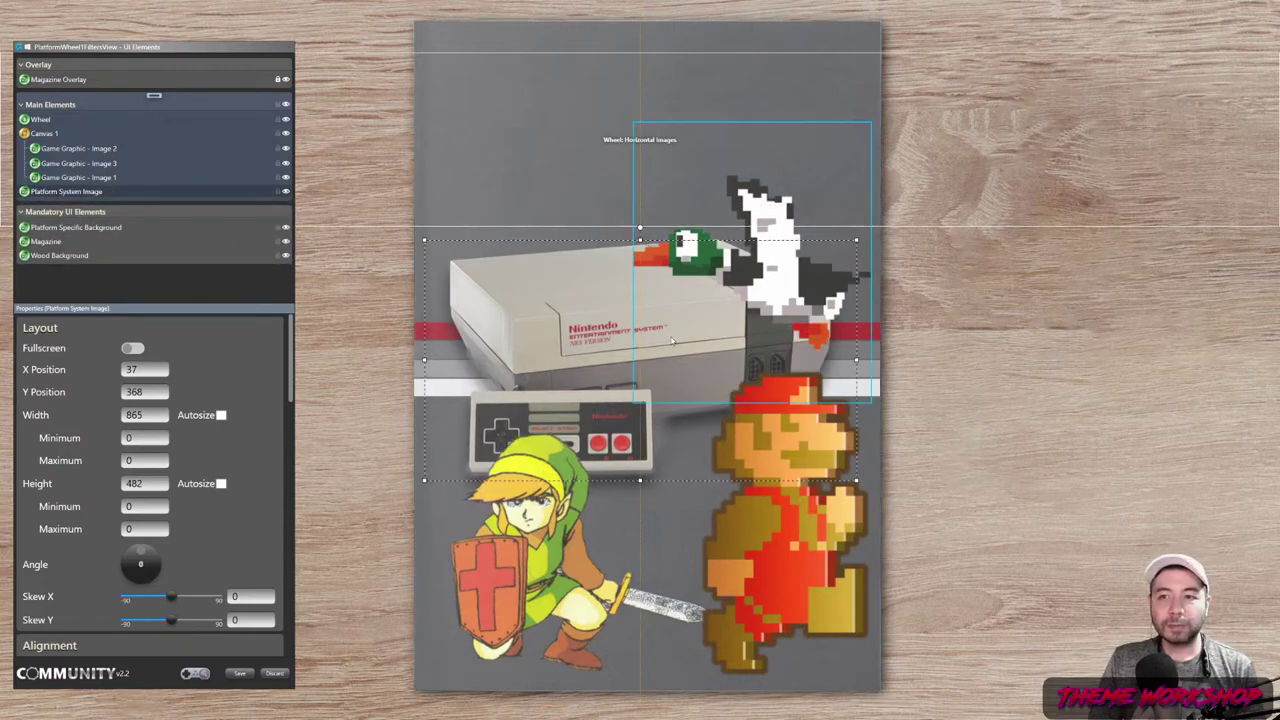
{"action": "left_click_drag", "start_coordinate": [577, 322], "coordinate": [579, 312]}
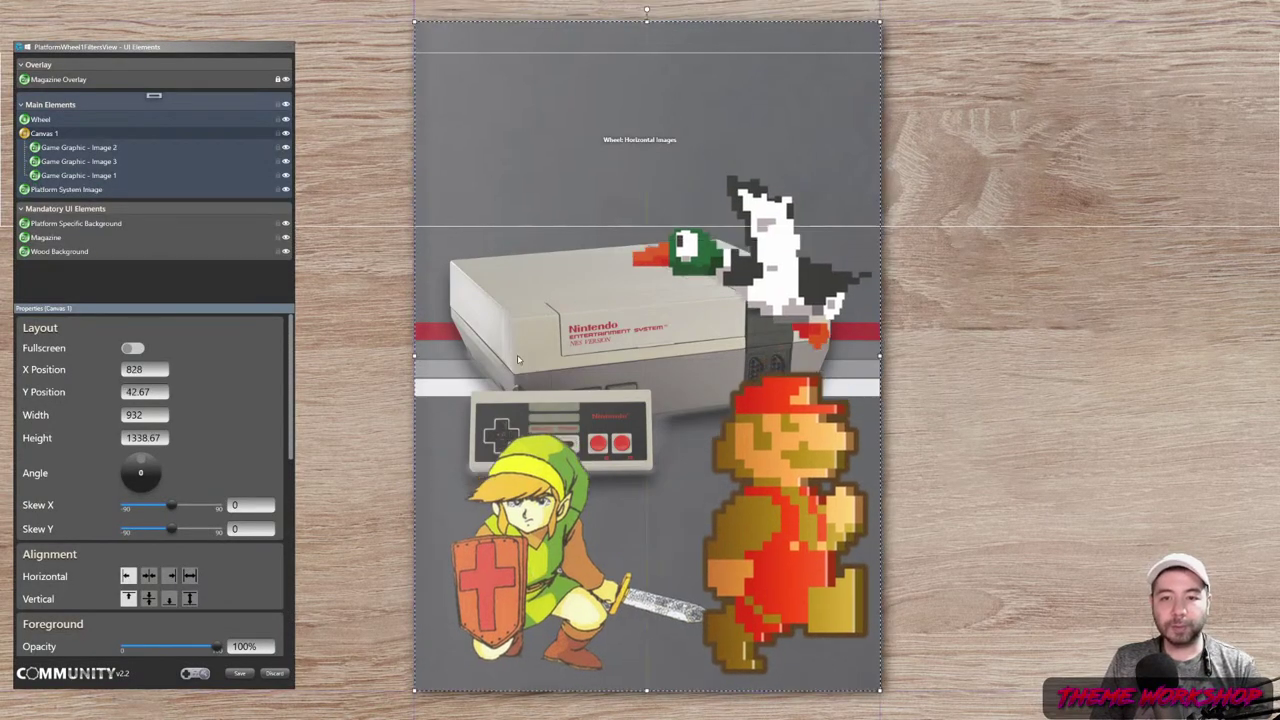
- Resize the Platform System Image to about 517 high at Y position 404, and place the Wheel directly above it in the element order
{"action": "left_click", "coordinate": [79, 196]}
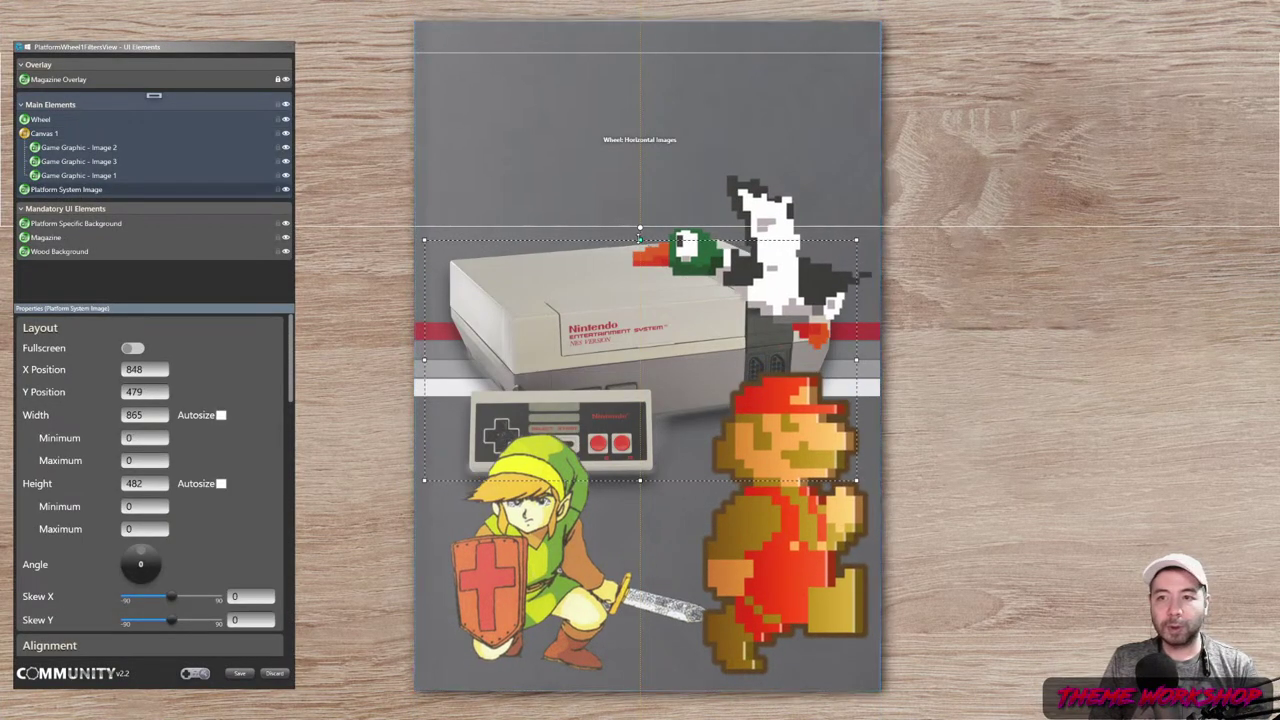
{"action": "left_click_drag", "start_coordinate": [640, 240], "coordinate": [640, 202]}
{"action": "left_click_drag", "start_coordinate": [640, 480], "coordinate": [648, 460]}
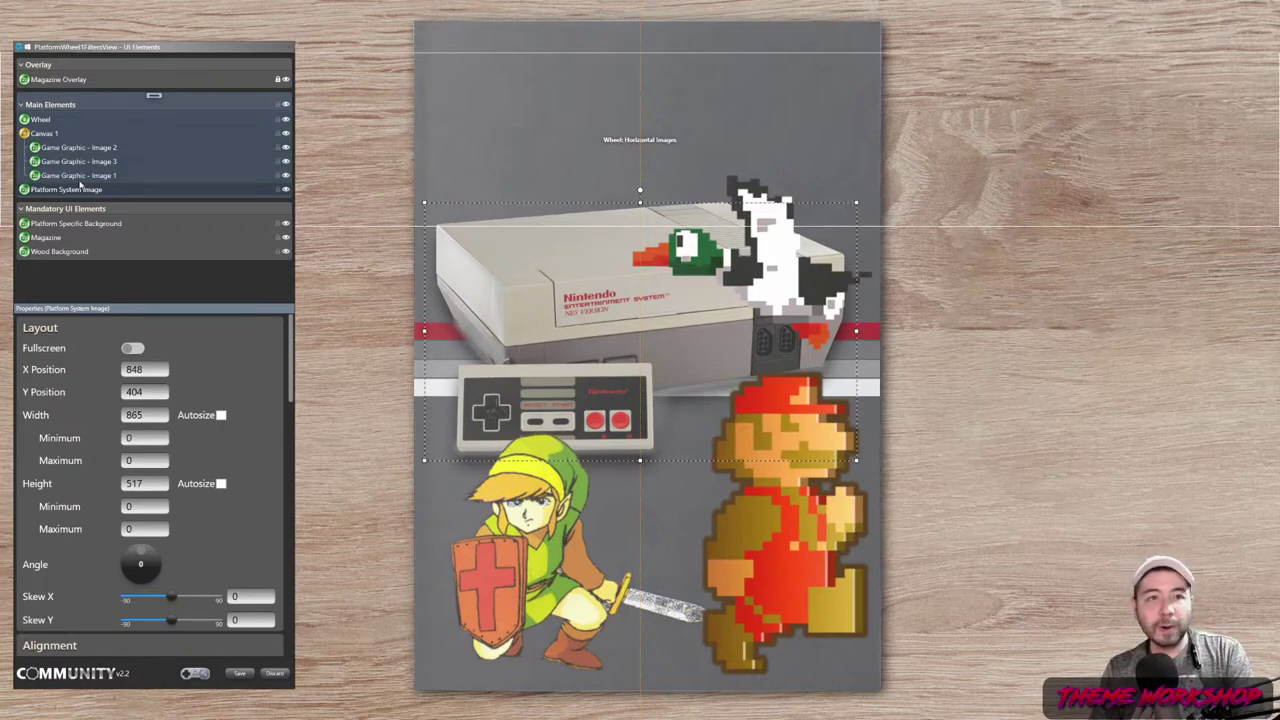
{"action": "left_click_drag", "start_coordinate": [31, 123], "coordinate": [24, 192]}
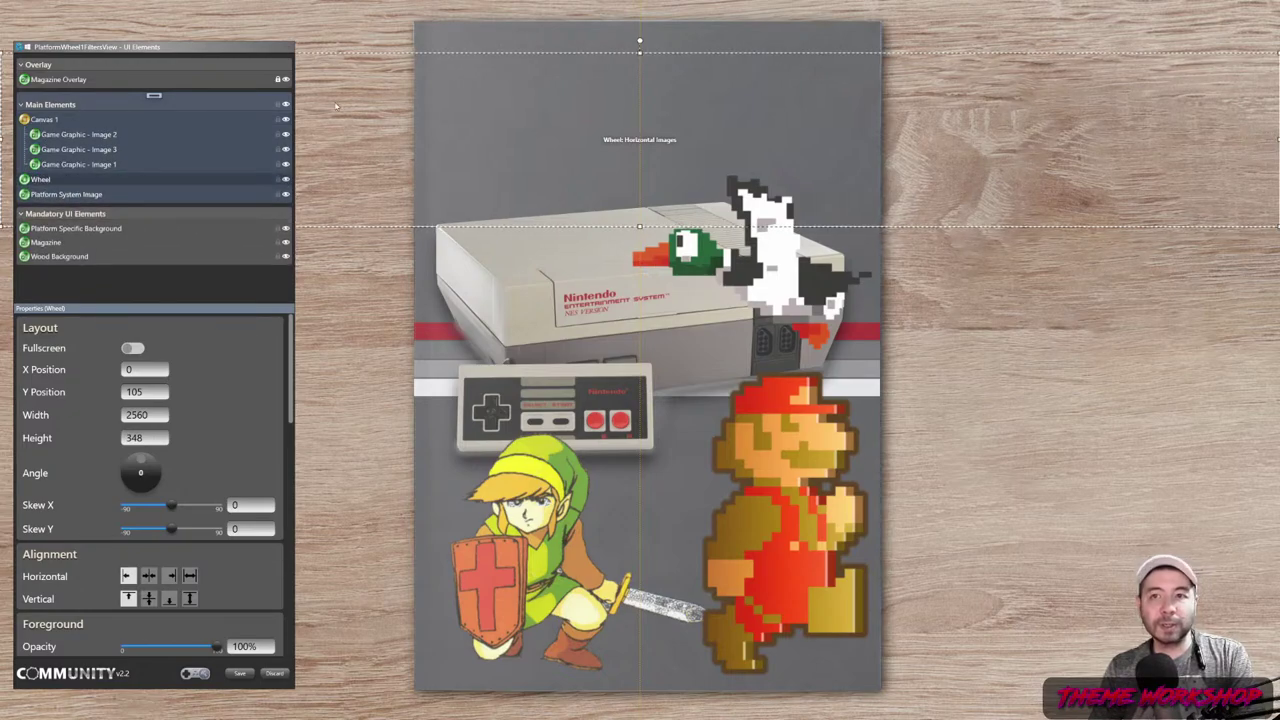
- Set the Wheel to the Horizontal Images type with Clear Logo as its image type
{"action": "scroll", "coordinate": [282, 416], "scroll_direction": "down", "scroll_amount": 3}
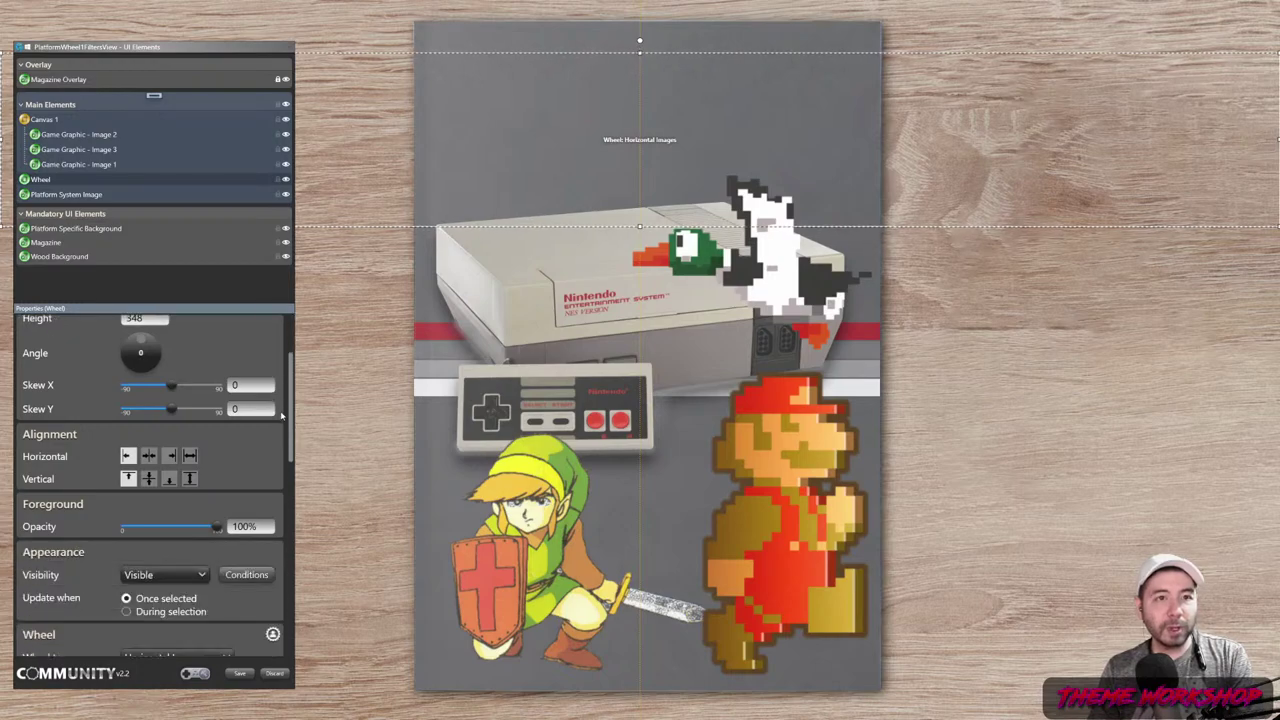
{"action": "scroll", "coordinate": [282, 416], "scroll_direction": "down", "scroll_amount": 4}
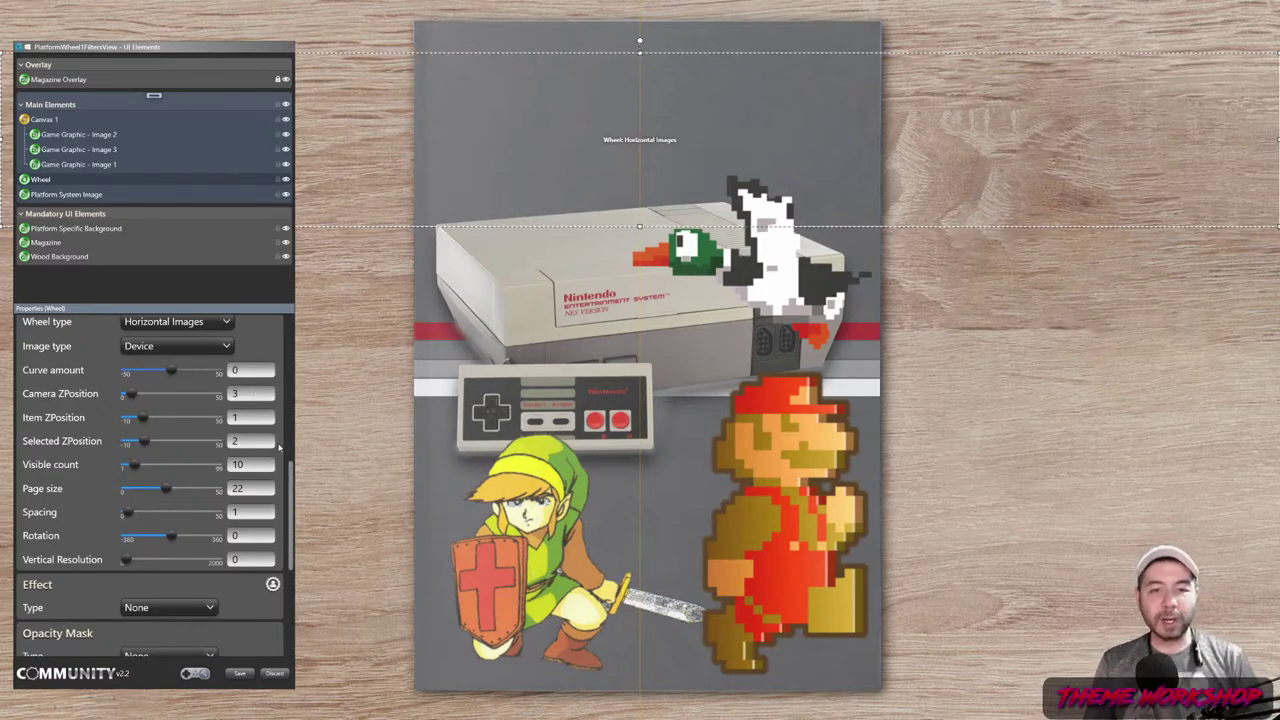
{"action": "scroll", "coordinate": [284, 449], "scroll_direction": "up", "scroll_amount": 1}
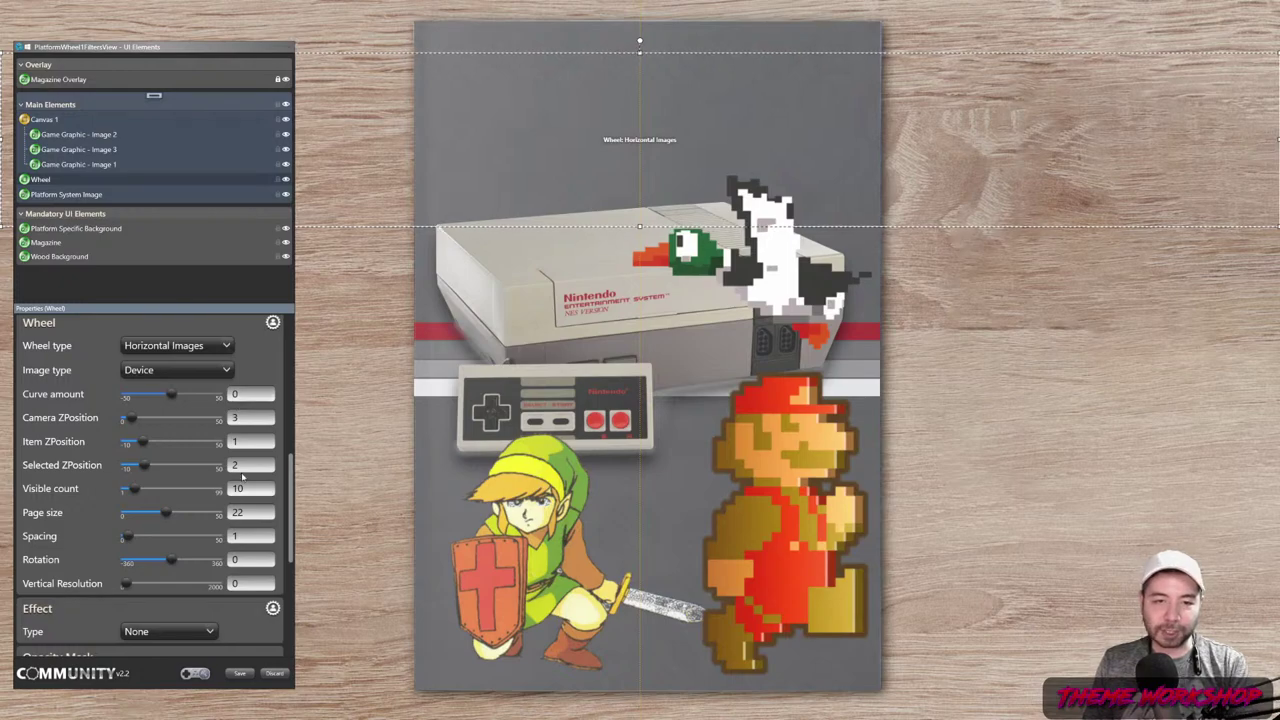
{"action": "left_click", "coordinate": [175, 345]}
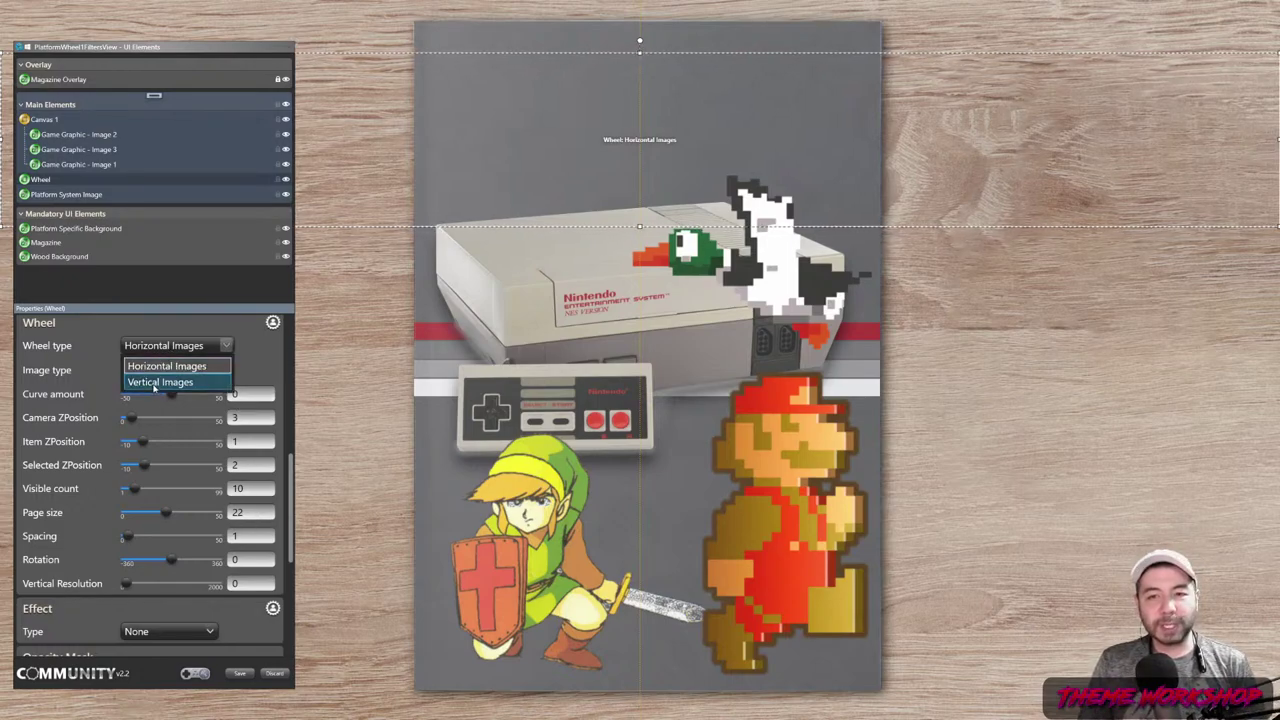
{"action": "left_click", "coordinate": [287, 462]}
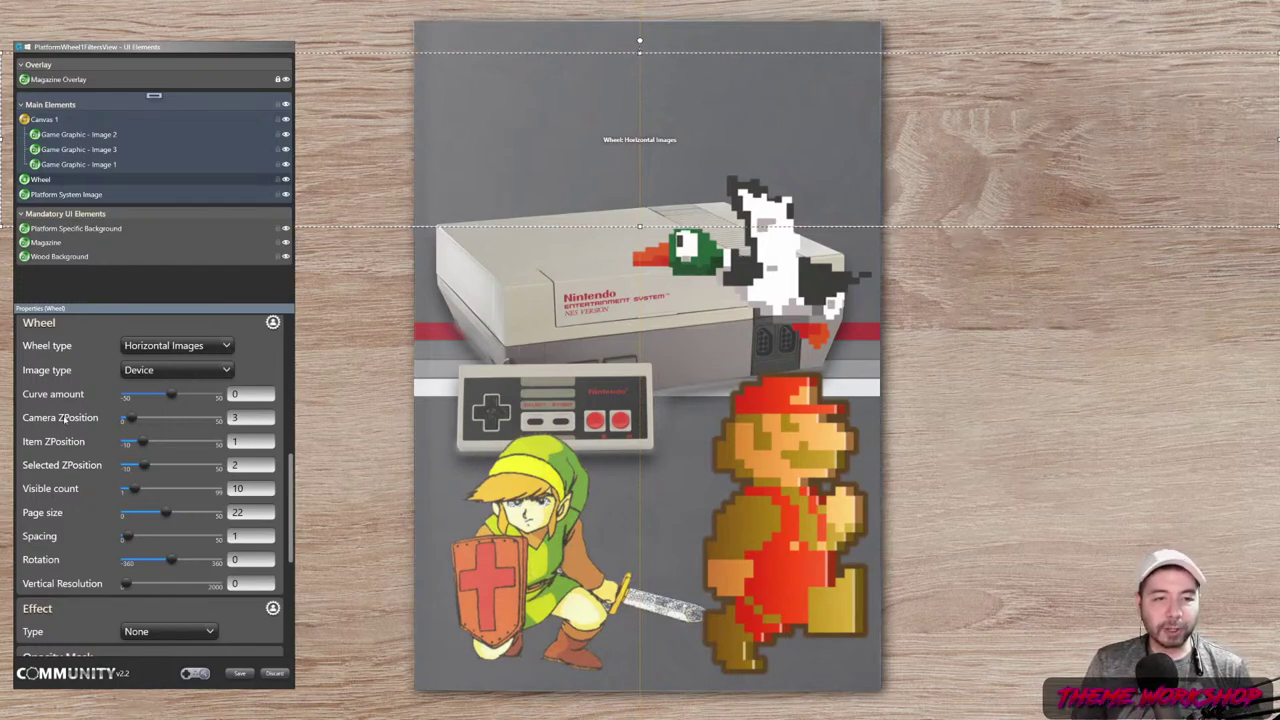
{"action": "left_click", "coordinate": [190, 347]}
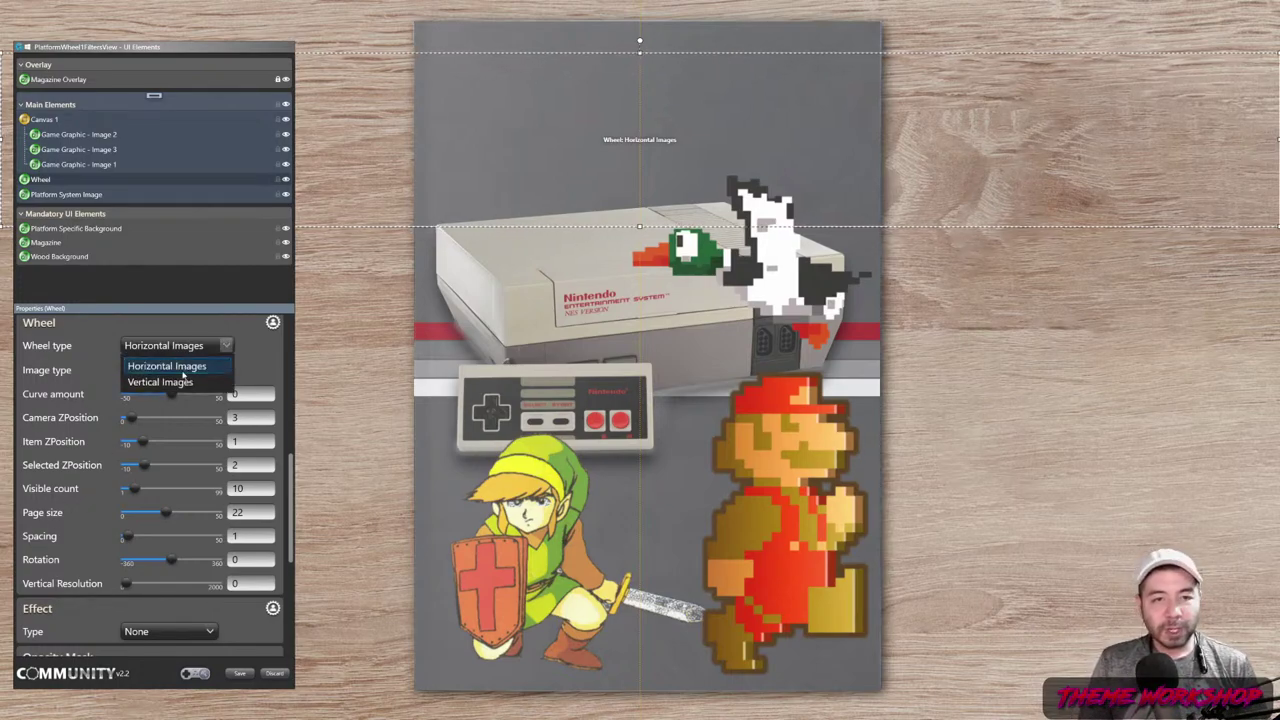
{"action": "left_click", "coordinate": [165, 366]}
{"action": "left_click", "coordinate": [165, 369]}
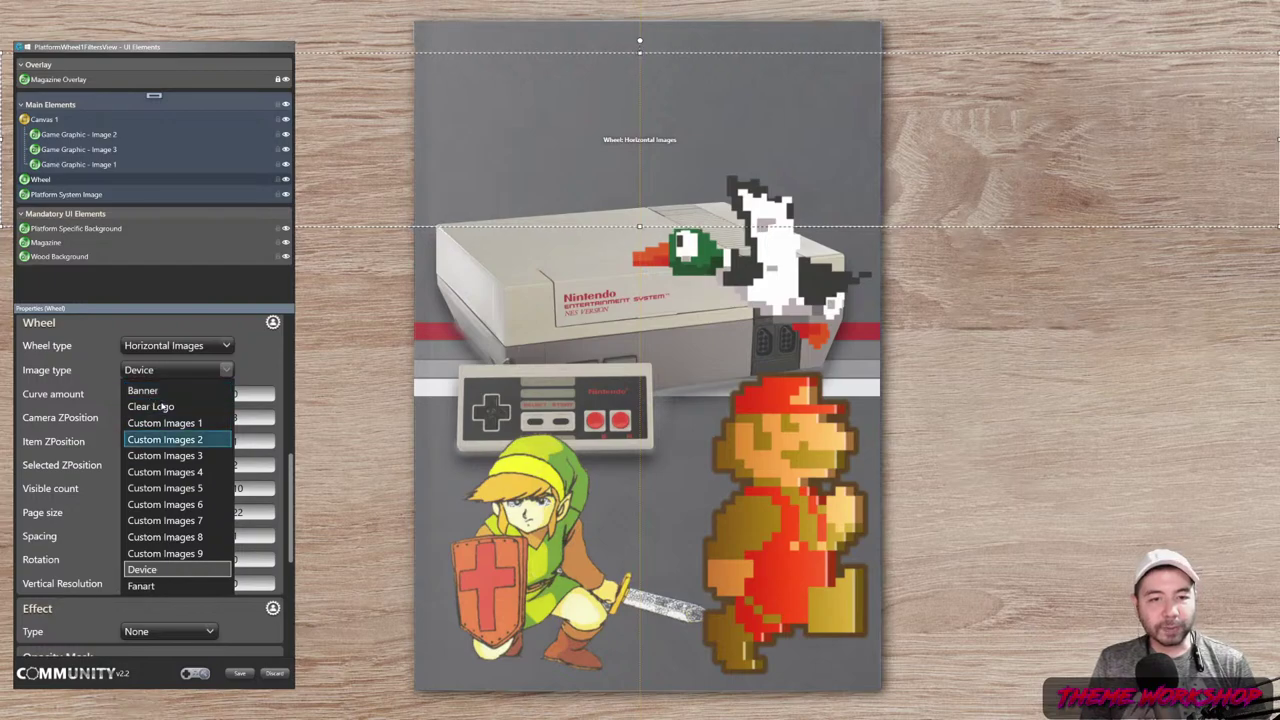
{"action": "left_click", "coordinate": [155, 406]}
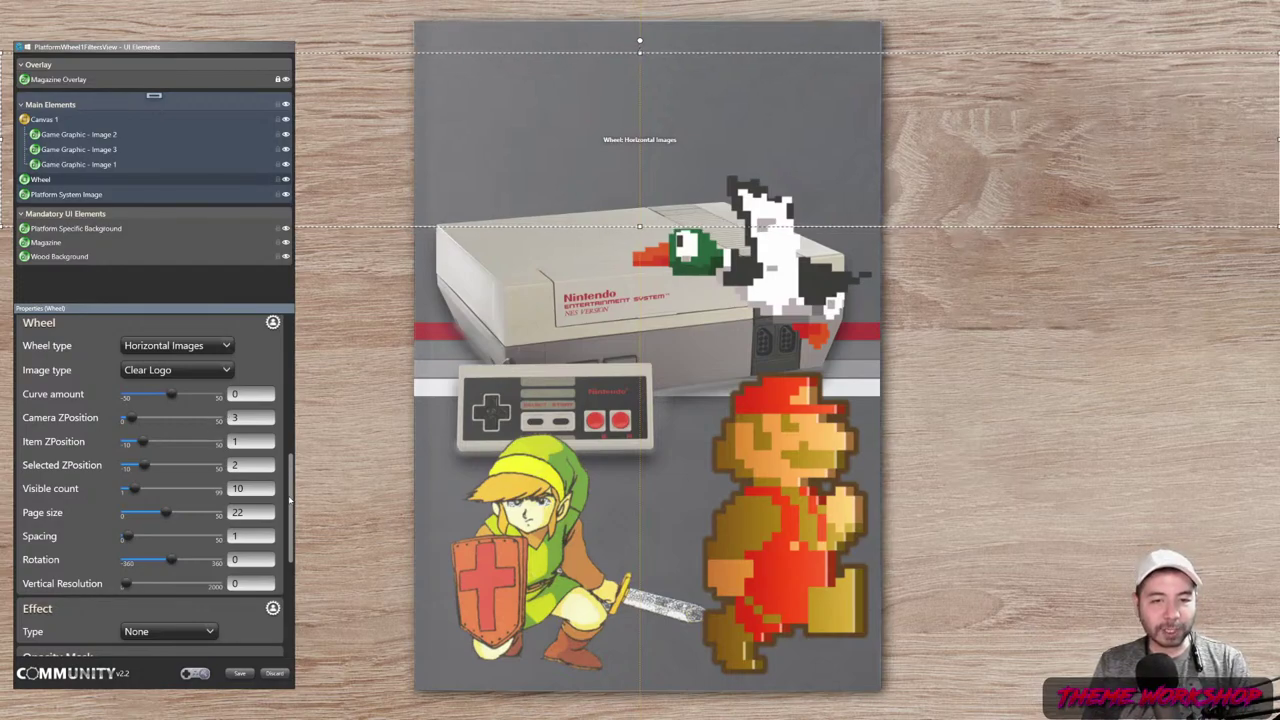
- Set the Wheel's camera Z position to 6 and apply the Horizontal wheel preset
{"action": "scroll", "coordinate": [290, 500], "scroll_direction": "up", "scroll_amount": 1}
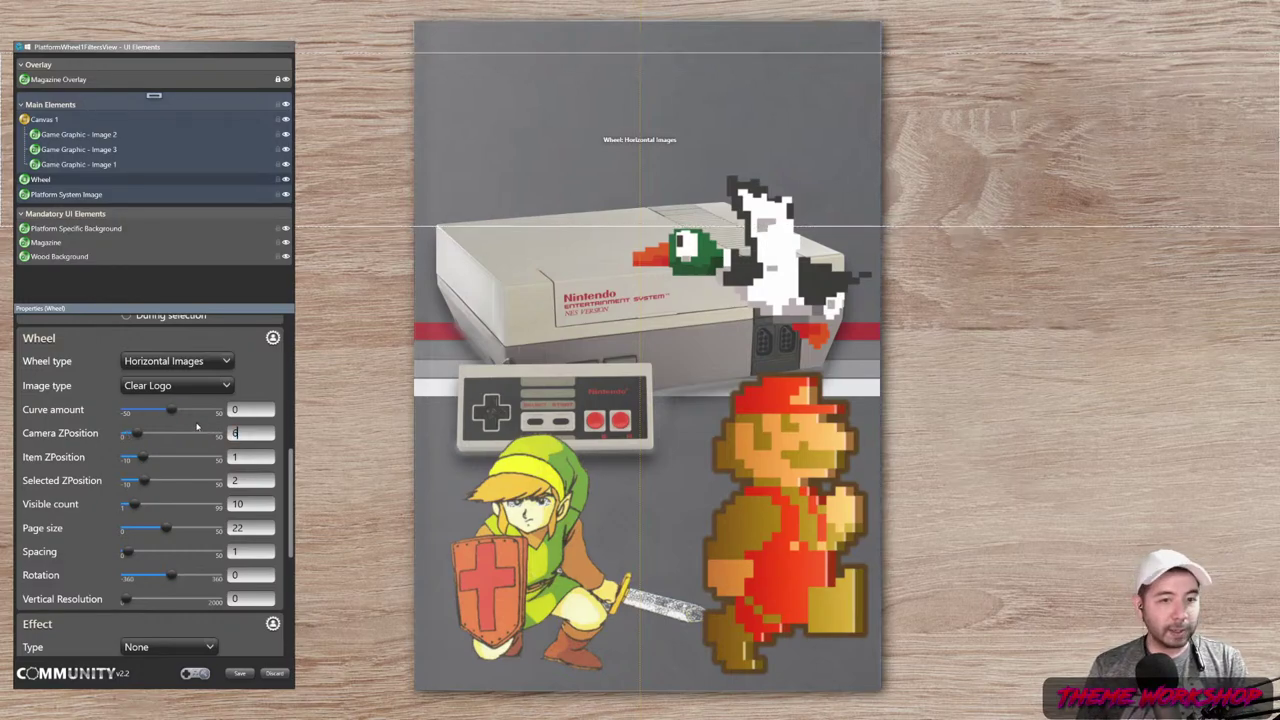
{"action": "left_click", "coordinate": [273, 338]}
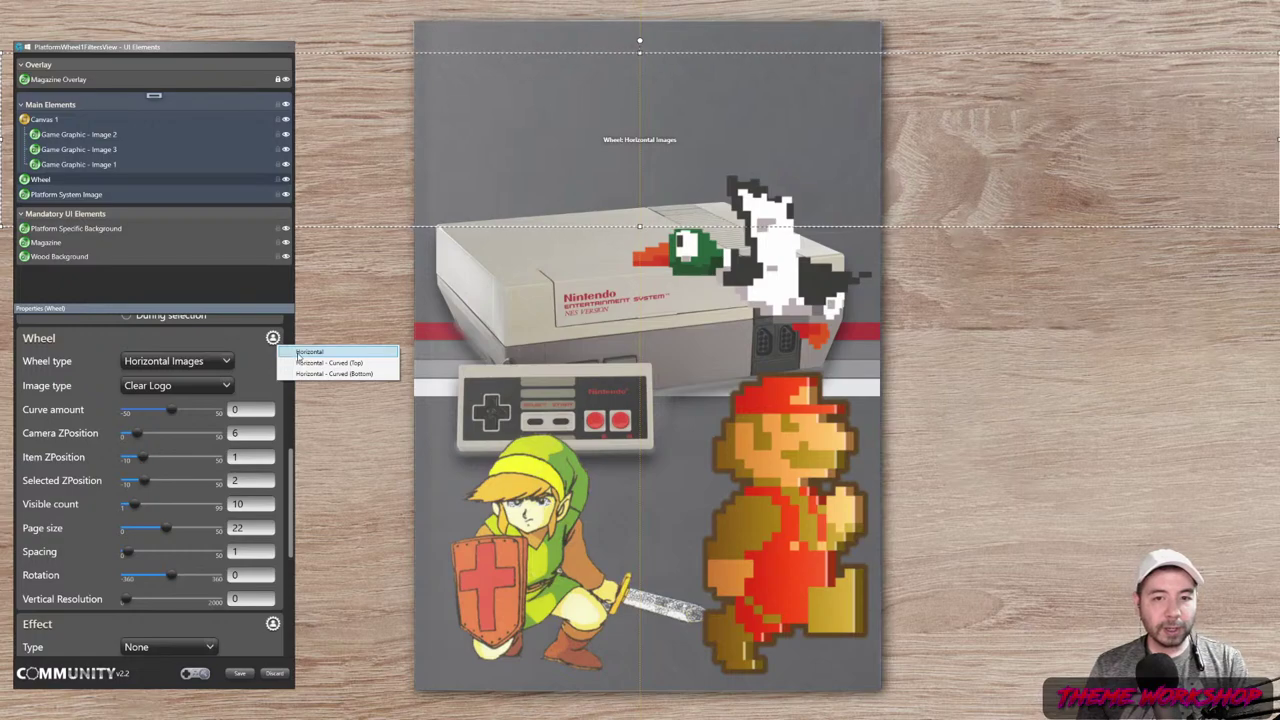
{"action": "left_click", "coordinate": [300, 353]}
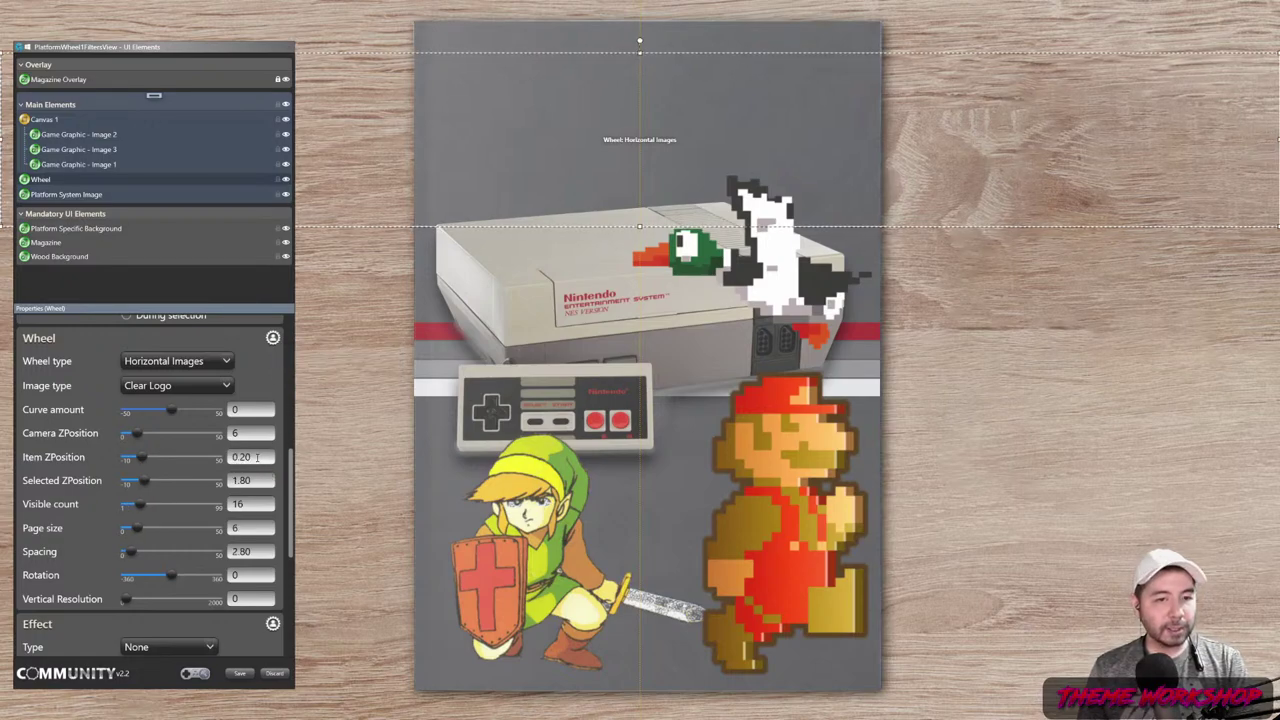
- Set the Wheel's item Z position to 0.5, selected Z position to 3.25 and visible count to 6
{"action": "double_click", "coordinate": [257, 457]}
{"action": "type", "text": "0.5"}
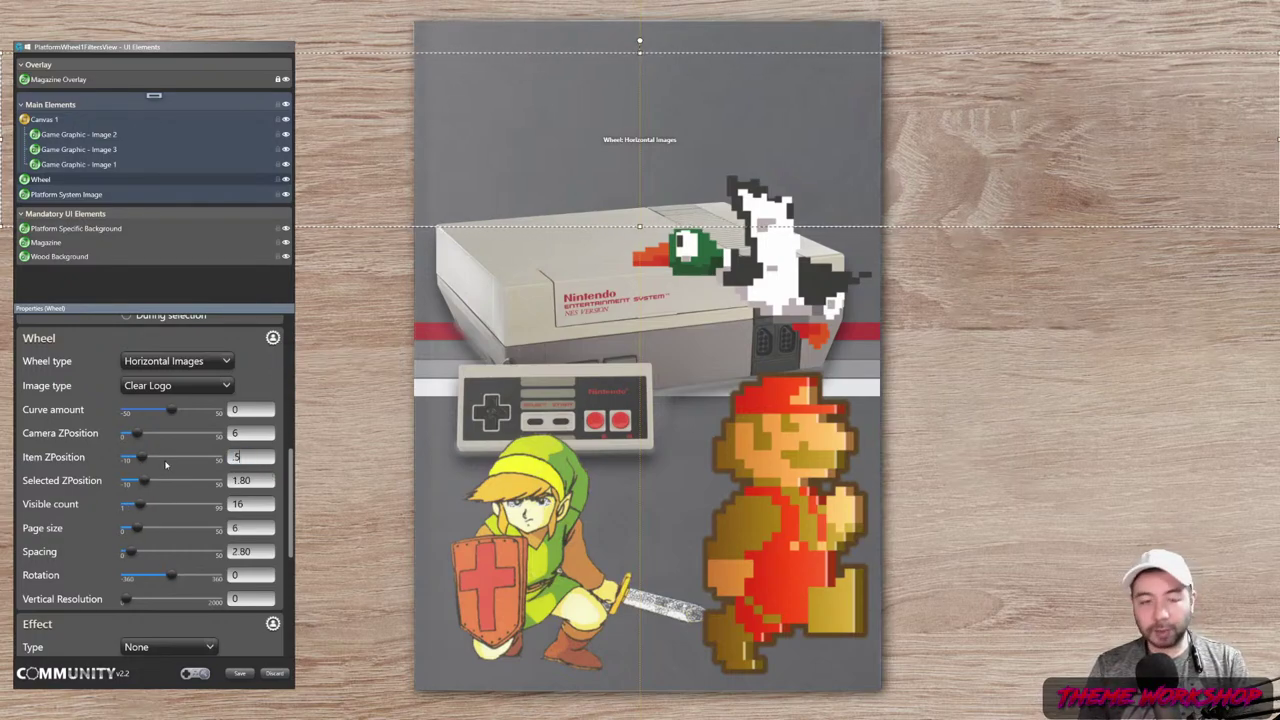
{"action": "key", "text": "Return"}
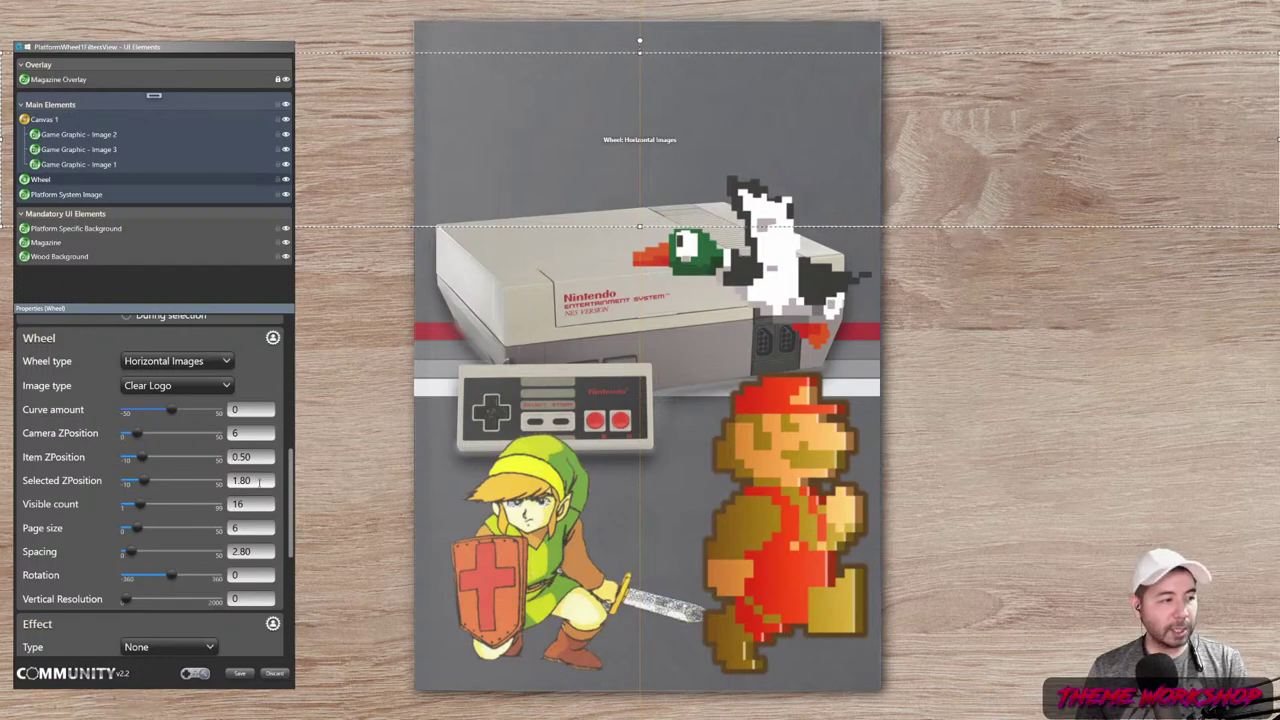
{"action": "double_click", "coordinate": [258, 481]}
{"action": "type", "text": "3.25"}
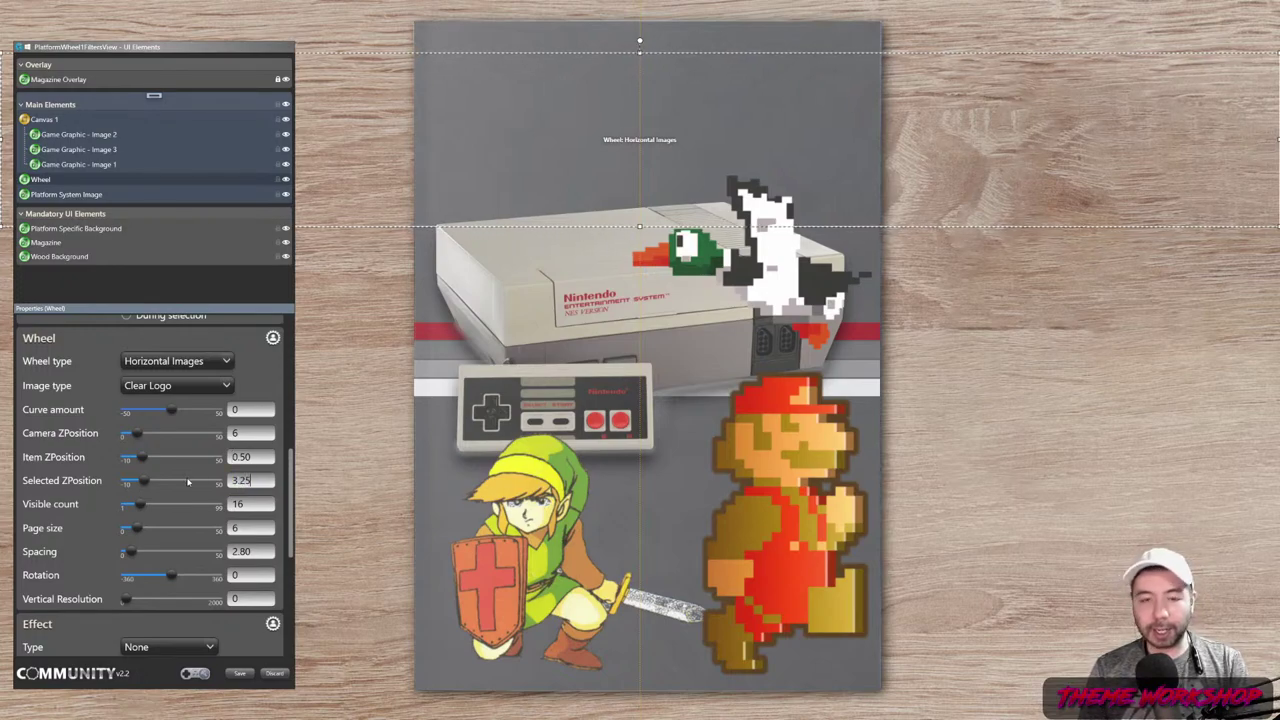
{"action": "key", "text": "Return"}
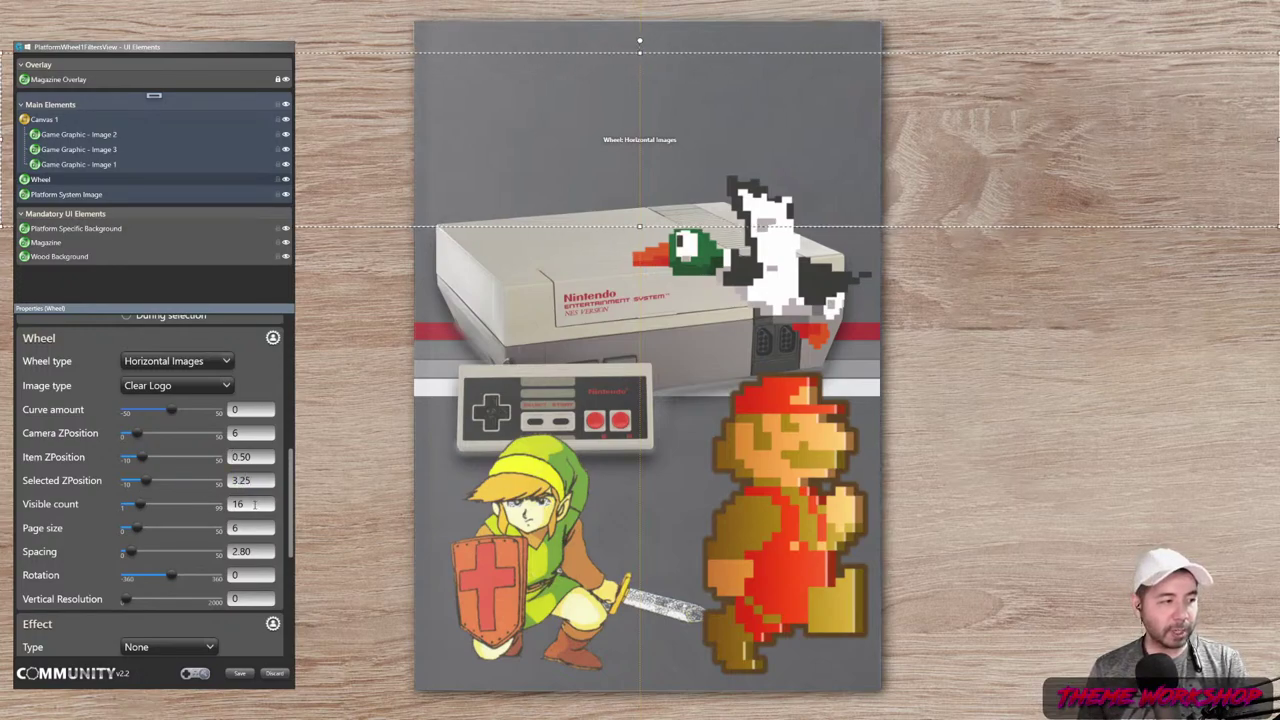
{"action": "double_click", "coordinate": [255, 505]}
{"action": "type", "text": "6"}
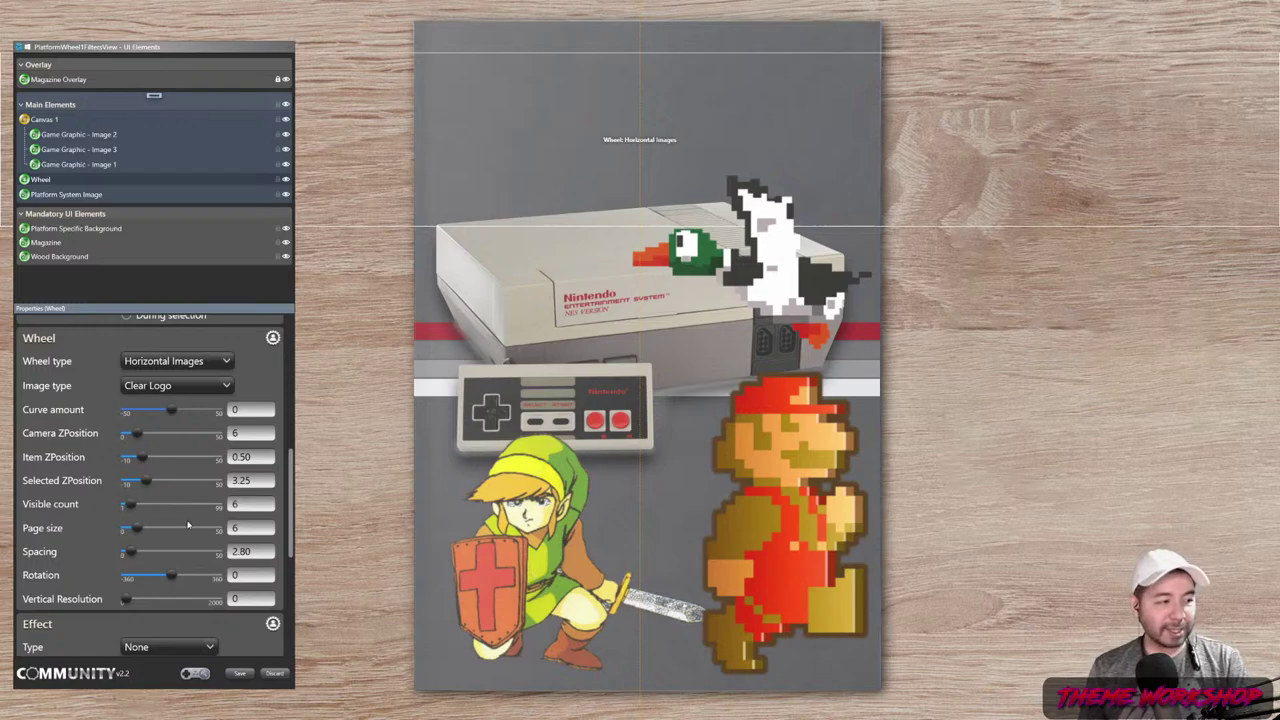
- Set the Wheel's spacing to 4 and vertical resolution to 600, and extend its lower edge slightly downward
{"action": "key", "text": "Tab"}
{"action": "key", "text": "Tab"}
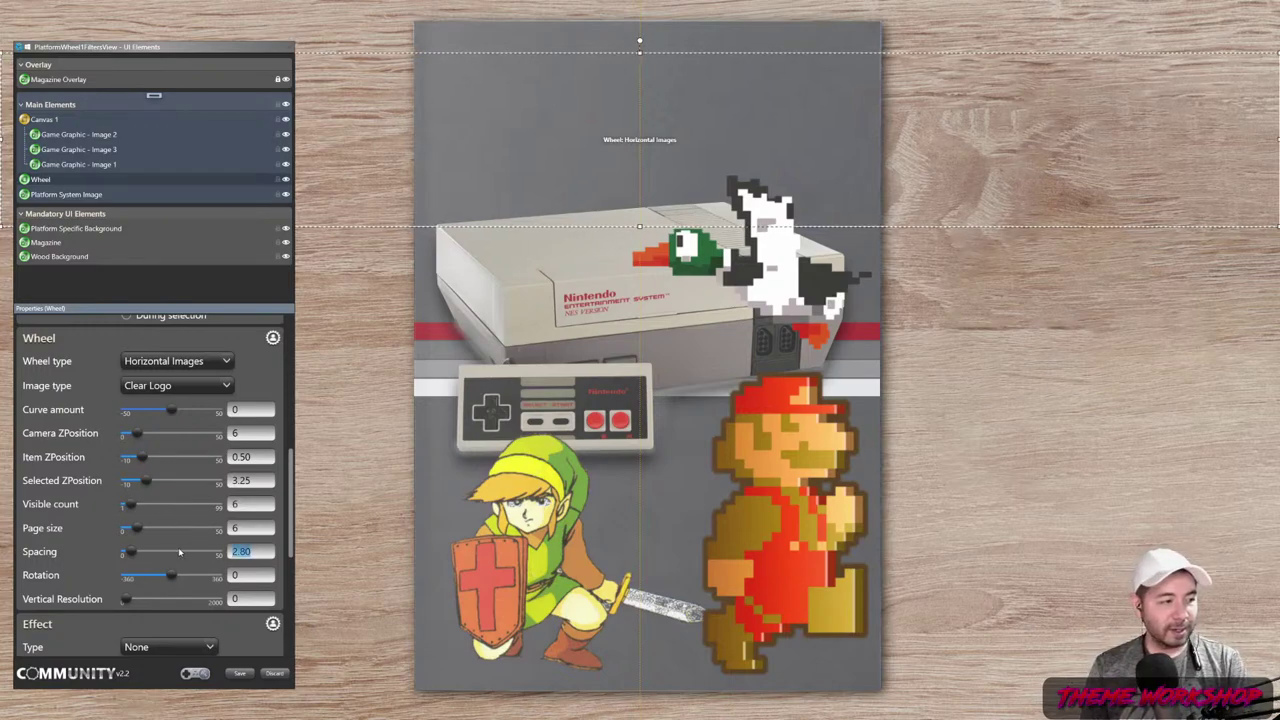
{"action": "type", "text": "4"}
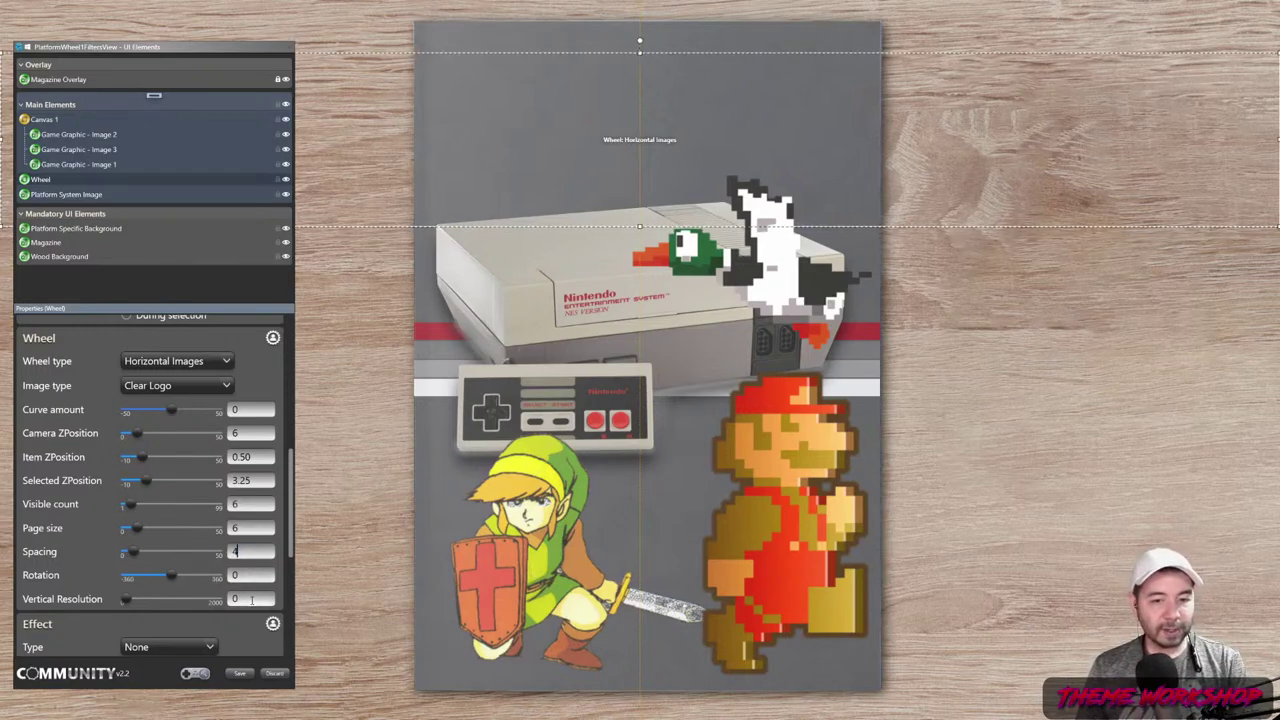
{"action": "left_click", "coordinate": [252, 600]}
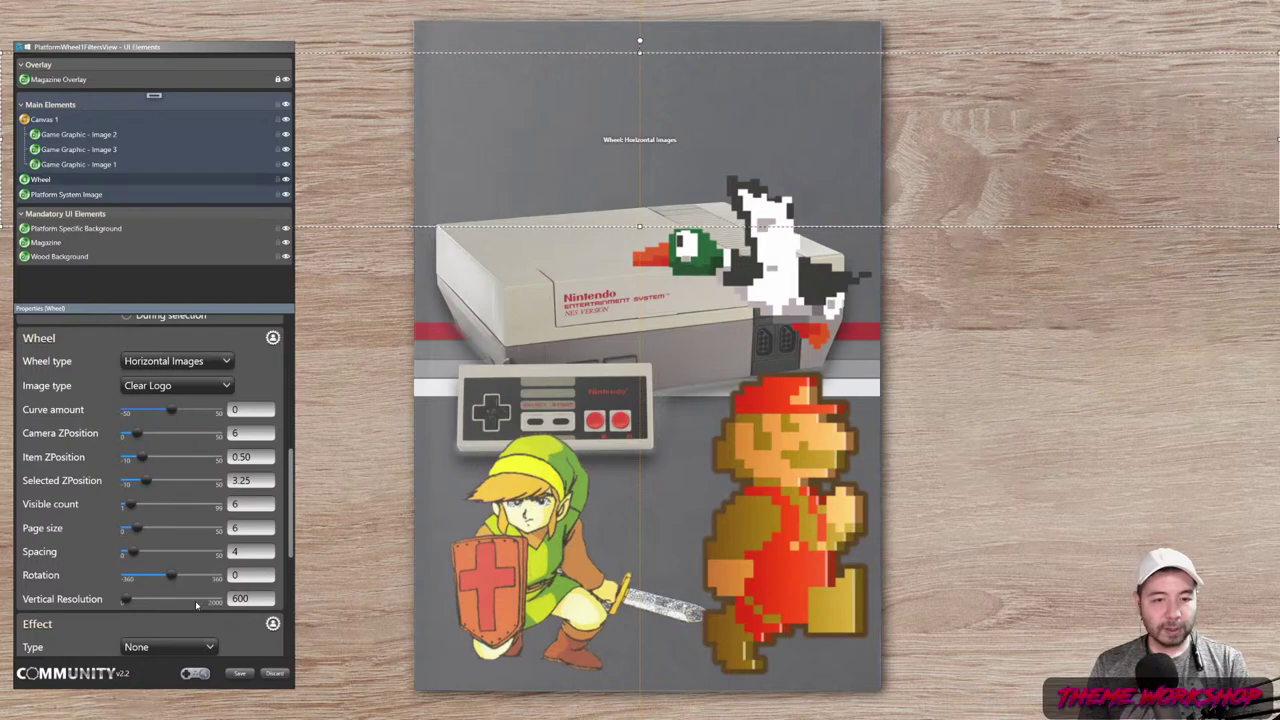
{"action": "type", "text": "600"}
{"action": "key", "text": "Return"}
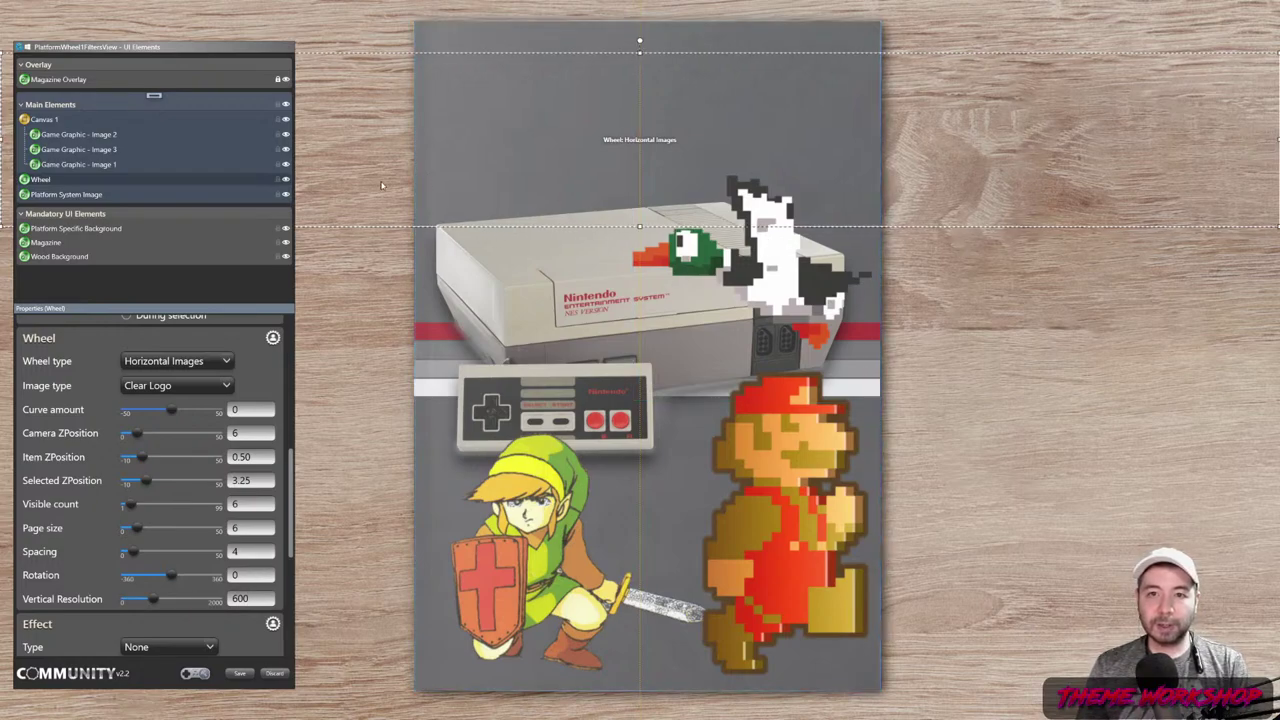
{"action": "left_click_drag", "start_coordinate": [639, 226], "coordinate": [639, 234]}
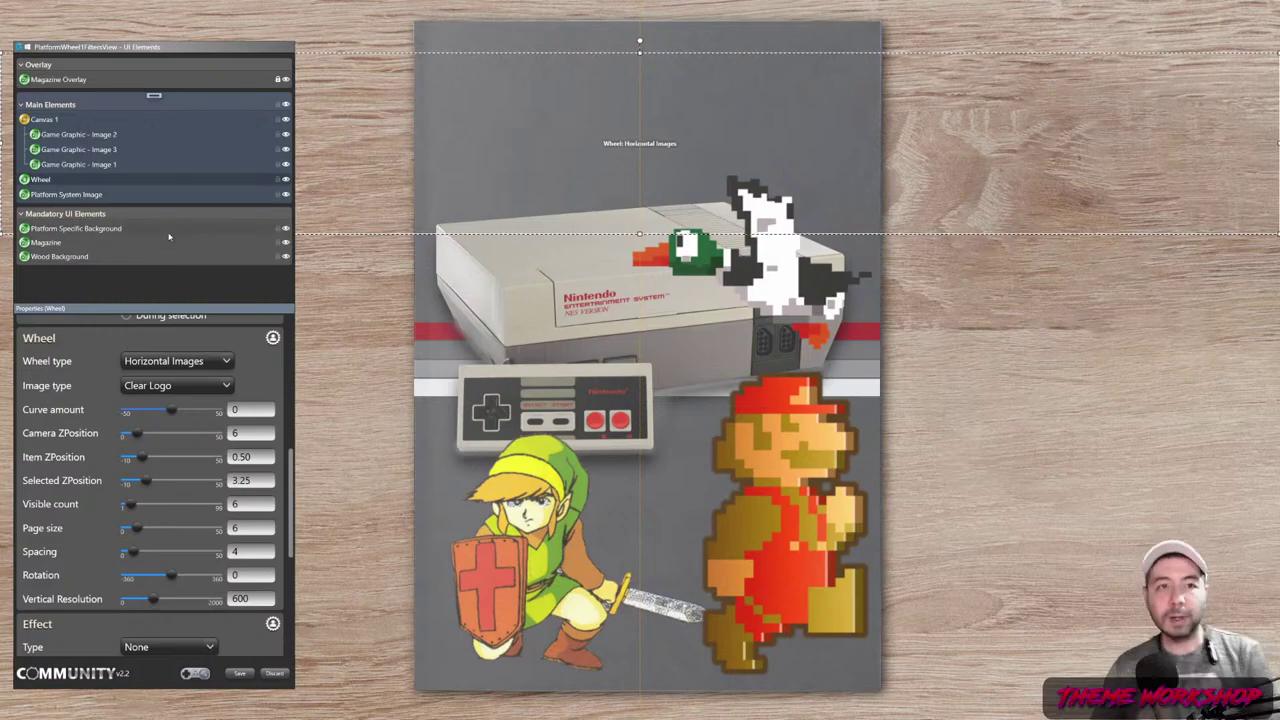
- Add a Text Scroller to the main elements and fit it as a strip across the magazine's upper edge, matching the magazine's width
{"action": "left_click", "coordinate": [153, 96]}
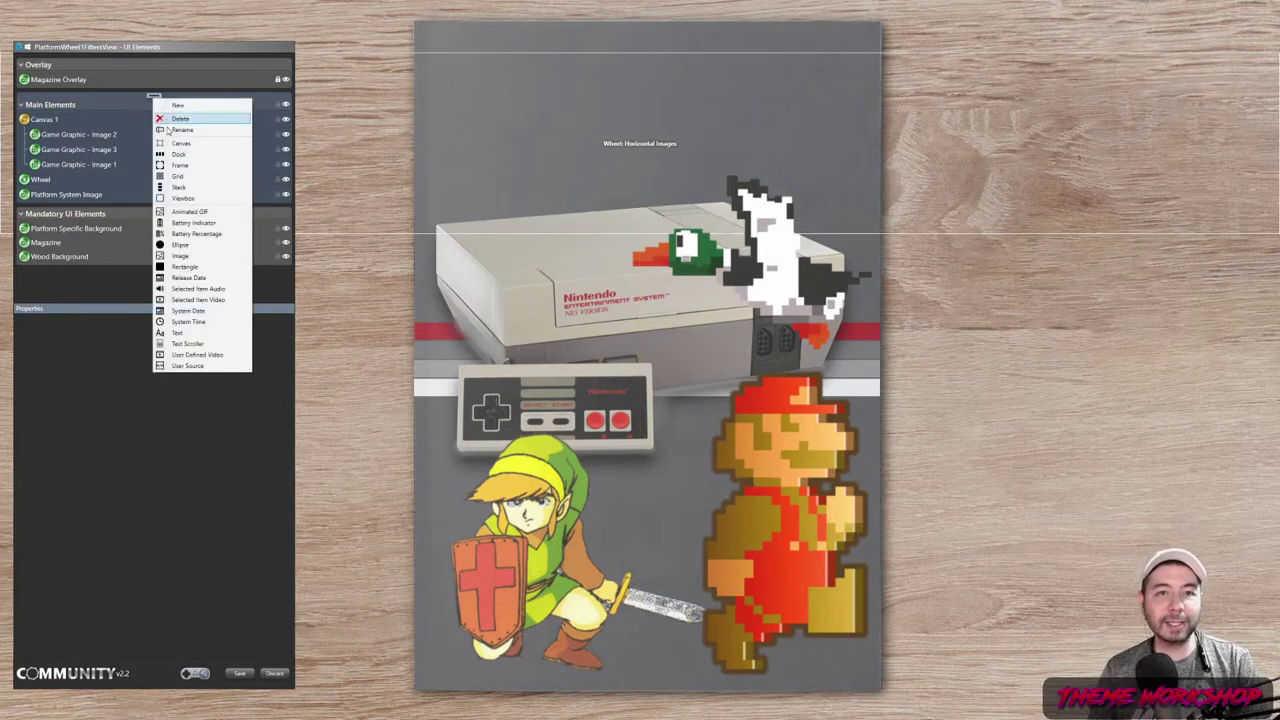
{"action": "left_click", "coordinate": [185, 344]}
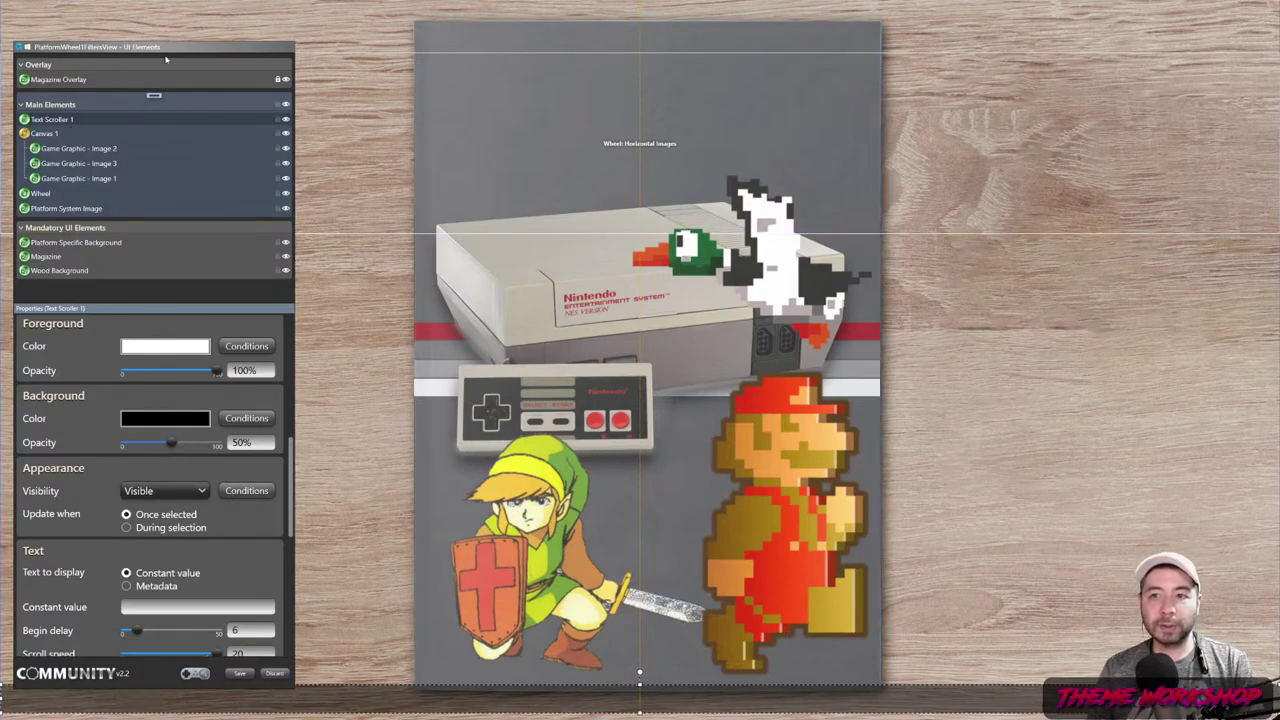
{"action": "mouse_move", "coordinate": [166, 47]}
{"action": "left_mouse_down"}
{"action": "mouse_move", "coordinate": [181, 469]}
{"action": "mouse_move", "coordinate": [147, 569]}
{"action": "mouse_move", "coordinate": [212, 36]}
{"action": "mouse_move", "coordinate": [166, 26]}
{"action": "left_mouse_up"}
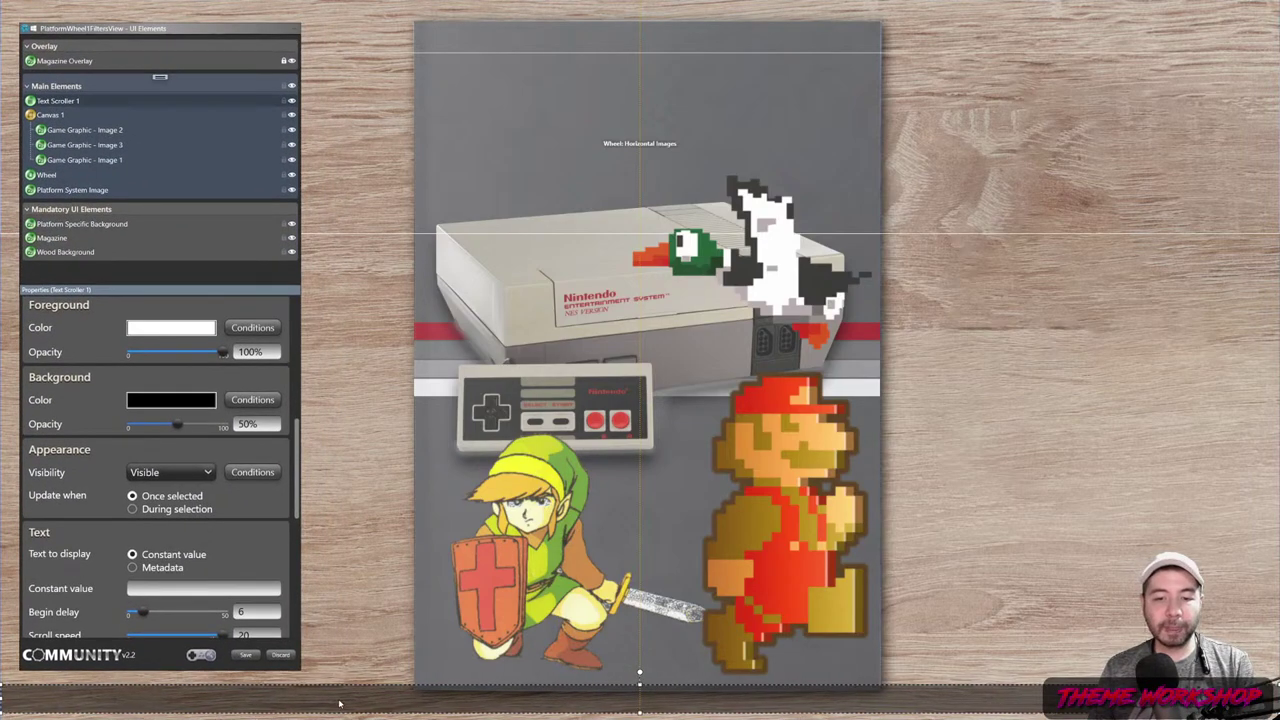
{"action": "left_click_drag", "start_coordinate": [339, 704], "coordinate": [380, 37]}
{"action": "mouse_move", "coordinate": [8, 70]}
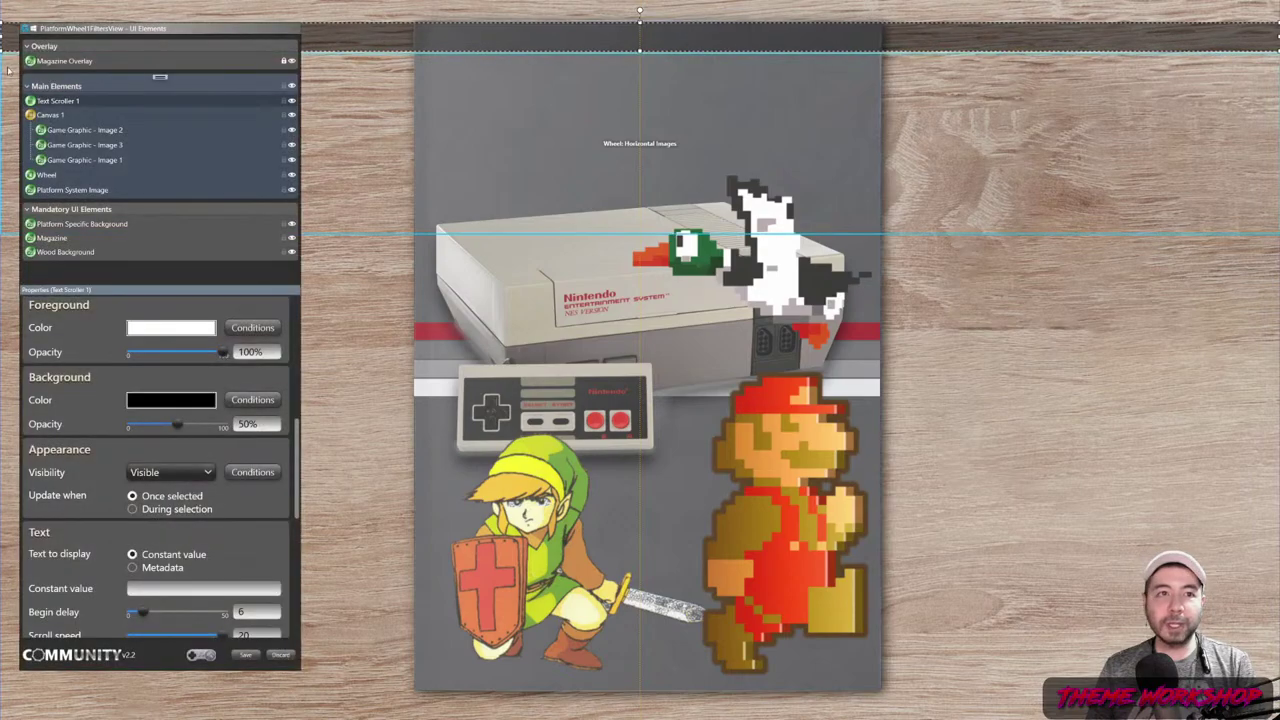
{"action": "left_click_drag", "start_coordinate": [3, 37], "coordinate": [410, 37]}
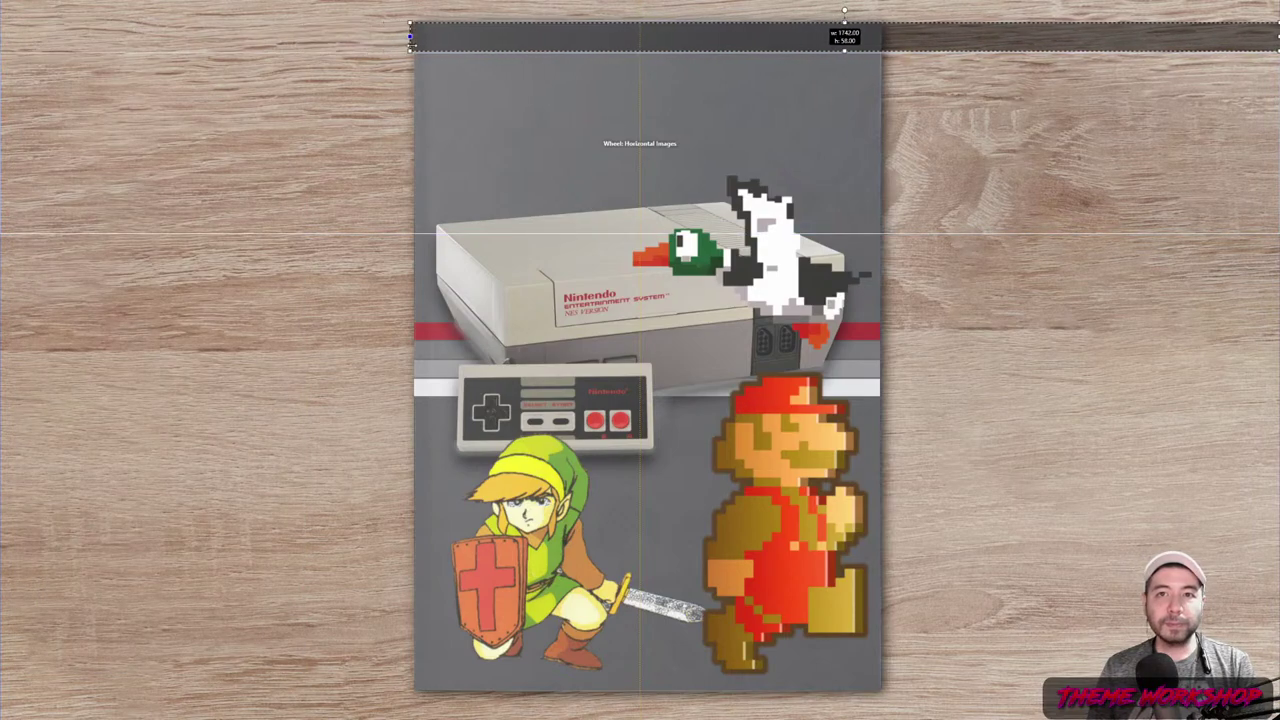
{"action": "left_click_drag", "start_coordinate": [1278, 37], "coordinate": [880, 40]}
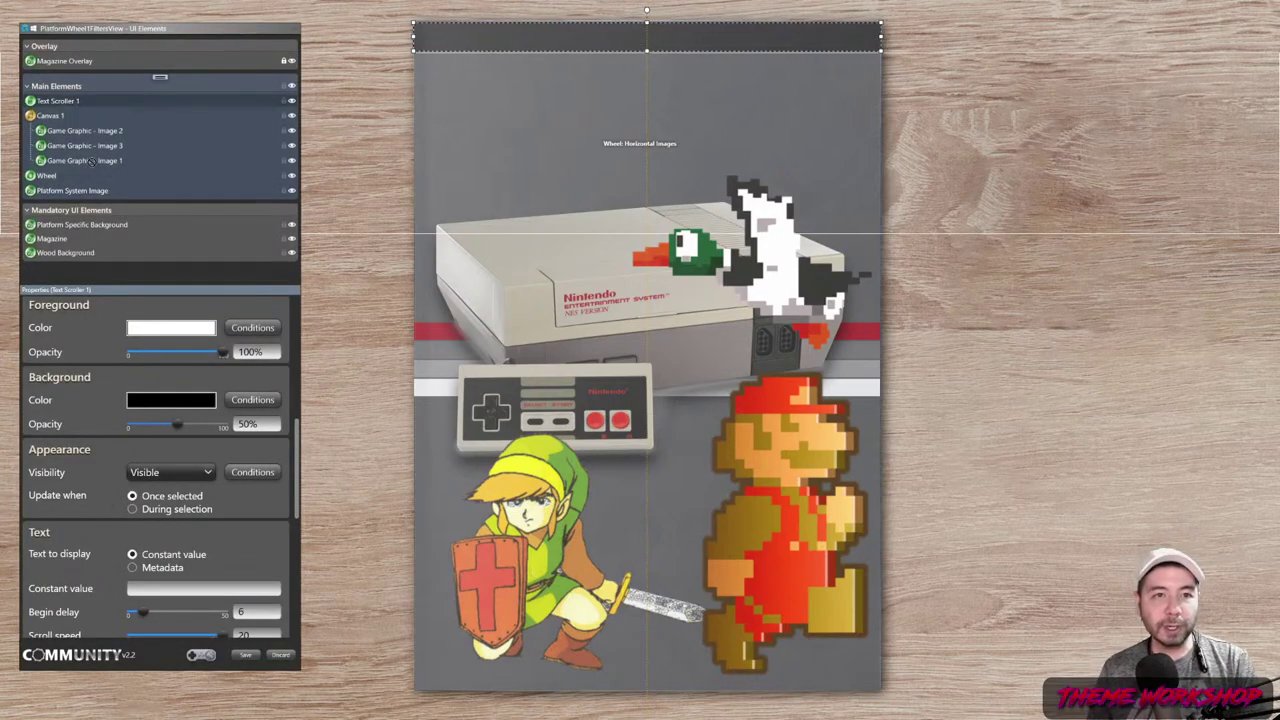
- Nest the Text Scroller inside Canvas 1 above the game graphics and align it with the magazine's upper edge
{"action": "left_click_drag", "start_coordinate": [63, 172], "coordinate": [40, 129]}
{"action": "mouse_move", "coordinate": [523, 36]}
{"action": "left_mouse_down"}
{"action": "mouse_move", "coordinate": [523, 252]}
{"action": "mouse_move", "coordinate": [520, 49]}
{"action": "left_mouse_up"}
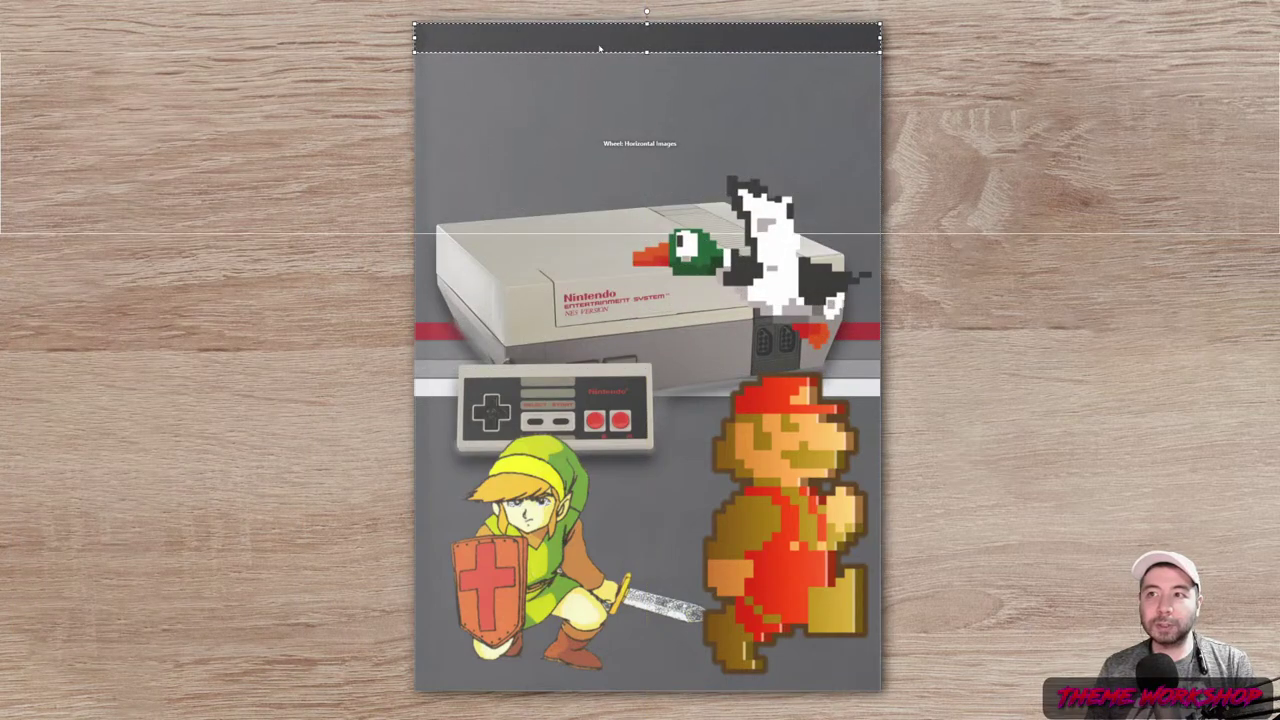
{"action": "left_click_drag", "start_coordinate": [600, 47], "coordinate": [640, 27]}
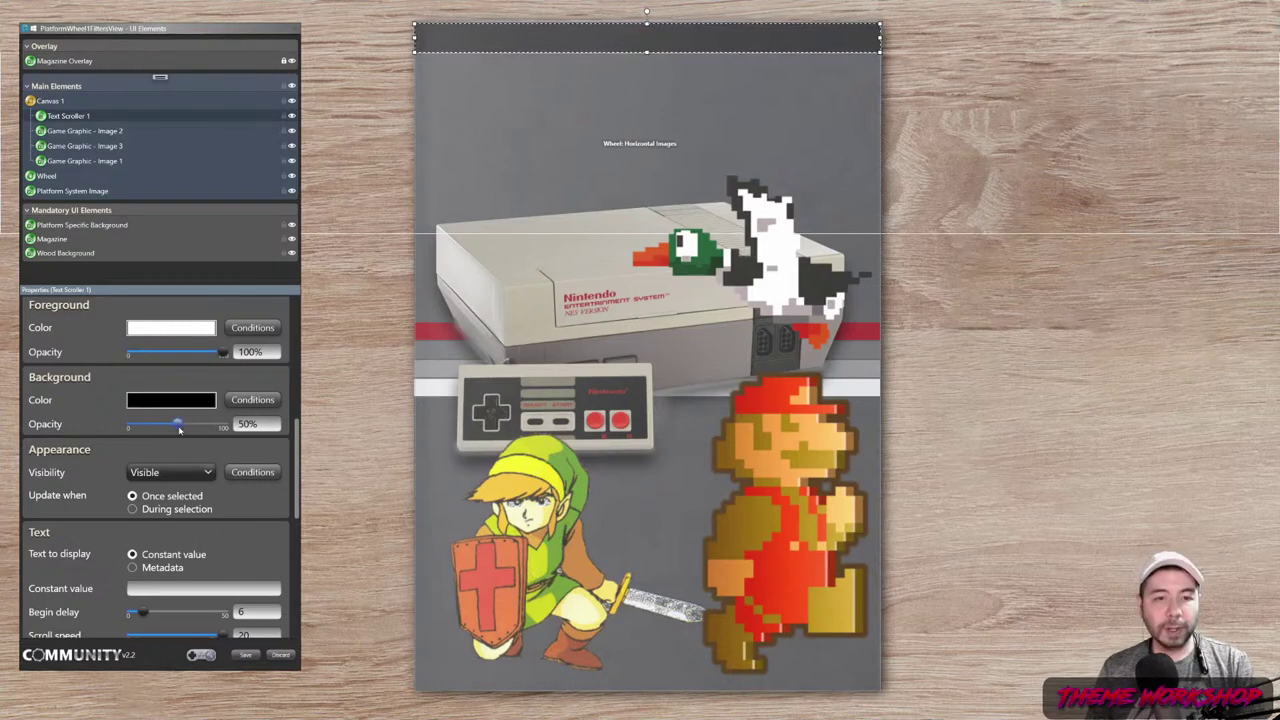
- Set the Text Scroller's background opacity to 0% and its font to Segoe UI Light Italic
{"action": "left_click_drag", "start_coordinate": [178, 425], "coordinate": [127, 430]}
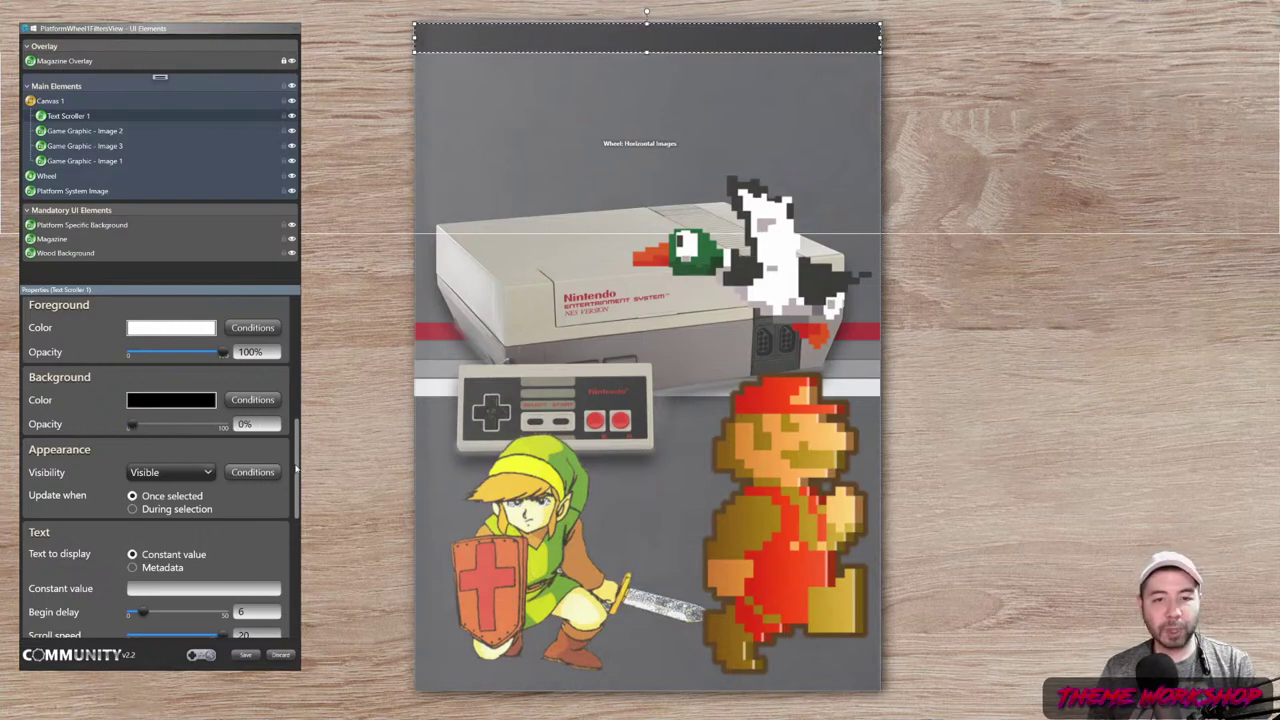
{"action": "scroll", "coordinate": [296, 470], "scroll_direction": "down", "scroll_amount": 4}
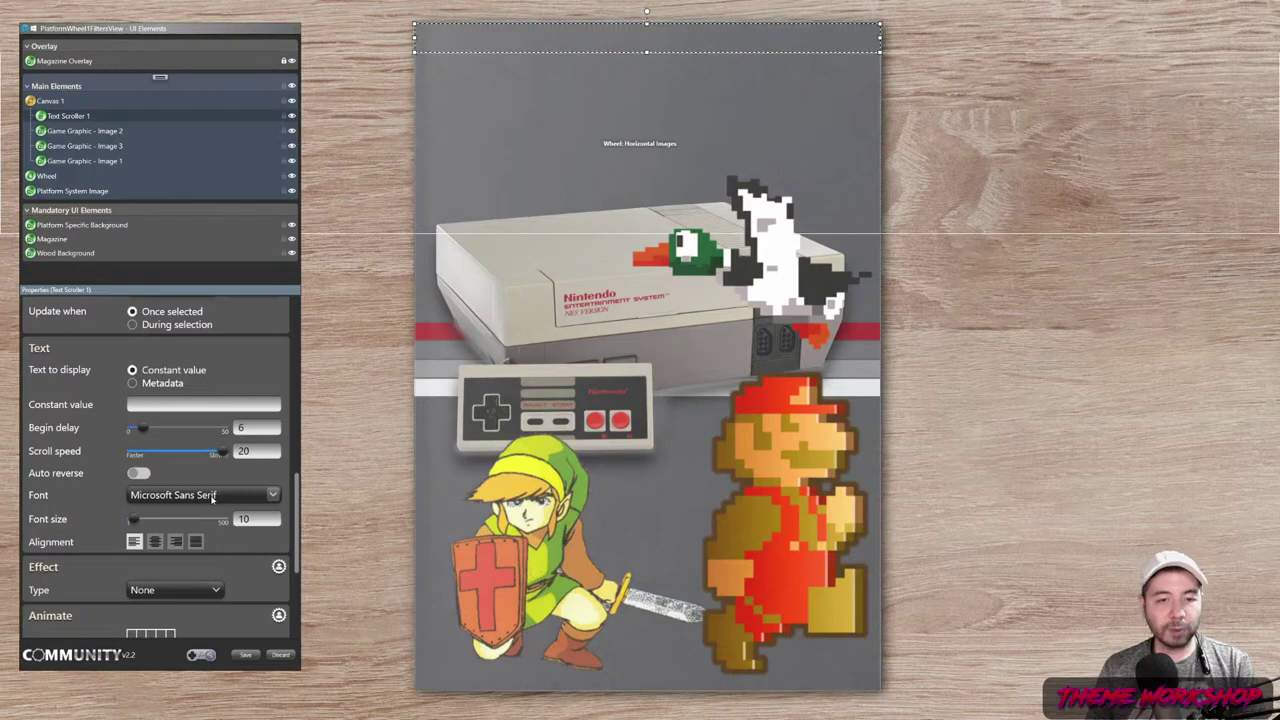
{"action": "left_click", "coordinate": [212, 497]}
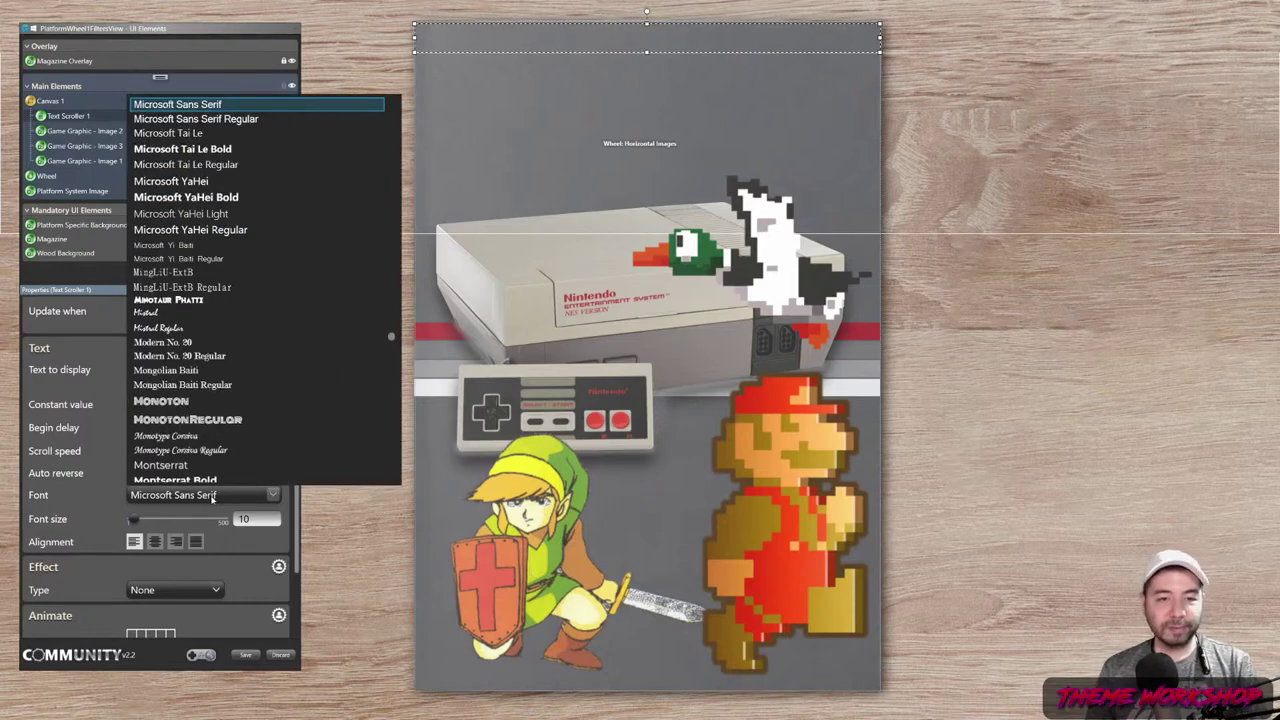
{"action": "type", "text": "sego"}
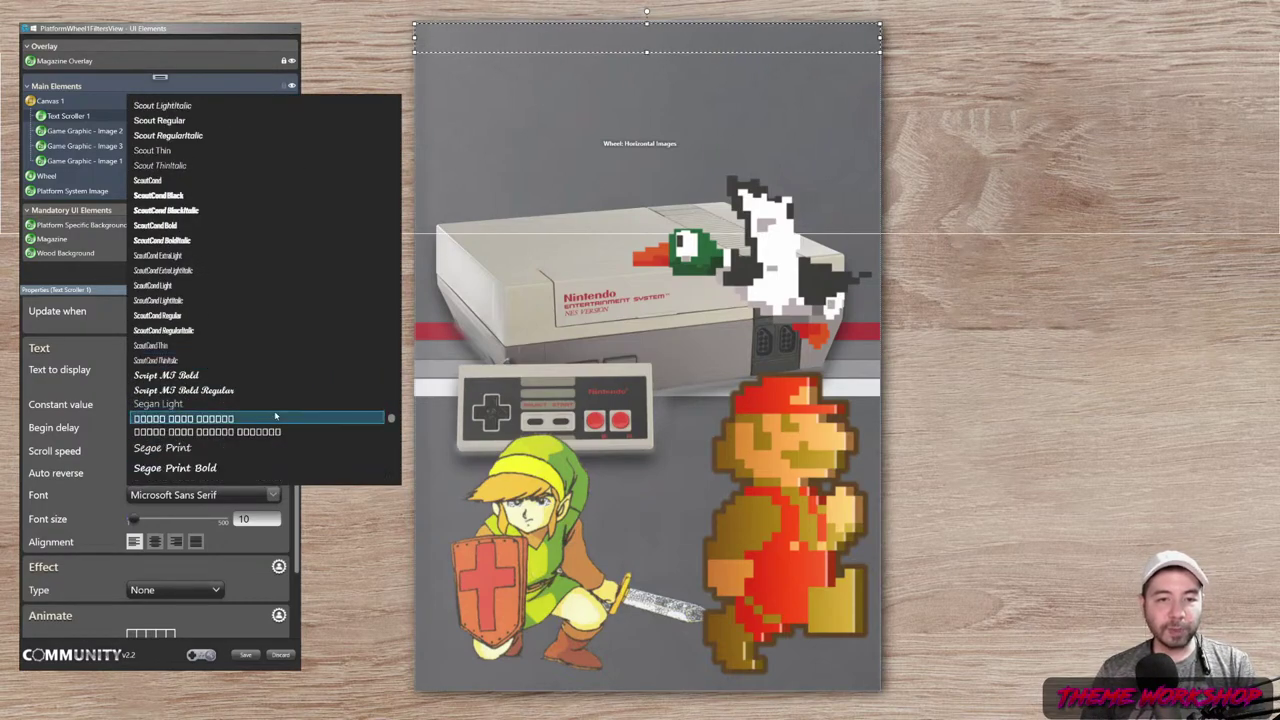
{"action": "scroll", "coordinate": [193, 412], "scroll_direction": "down", "scroll_amount": 3}
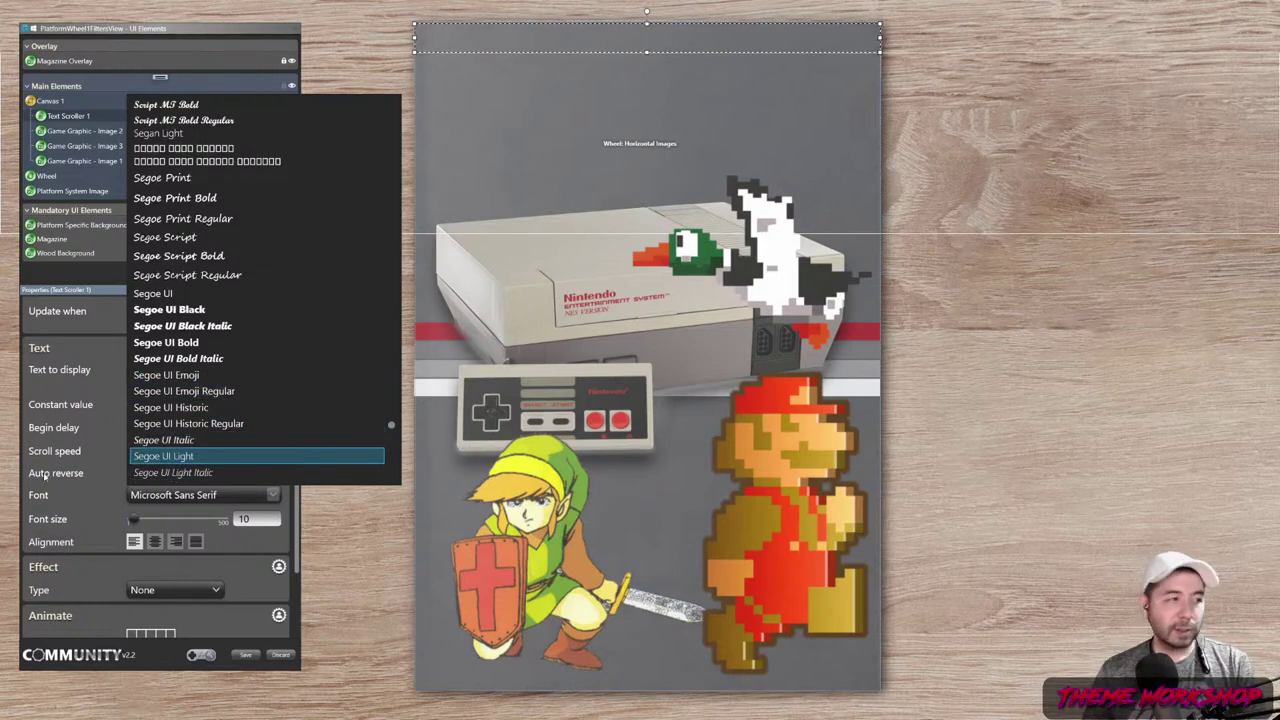
{"action": "key", "text": "Return"}
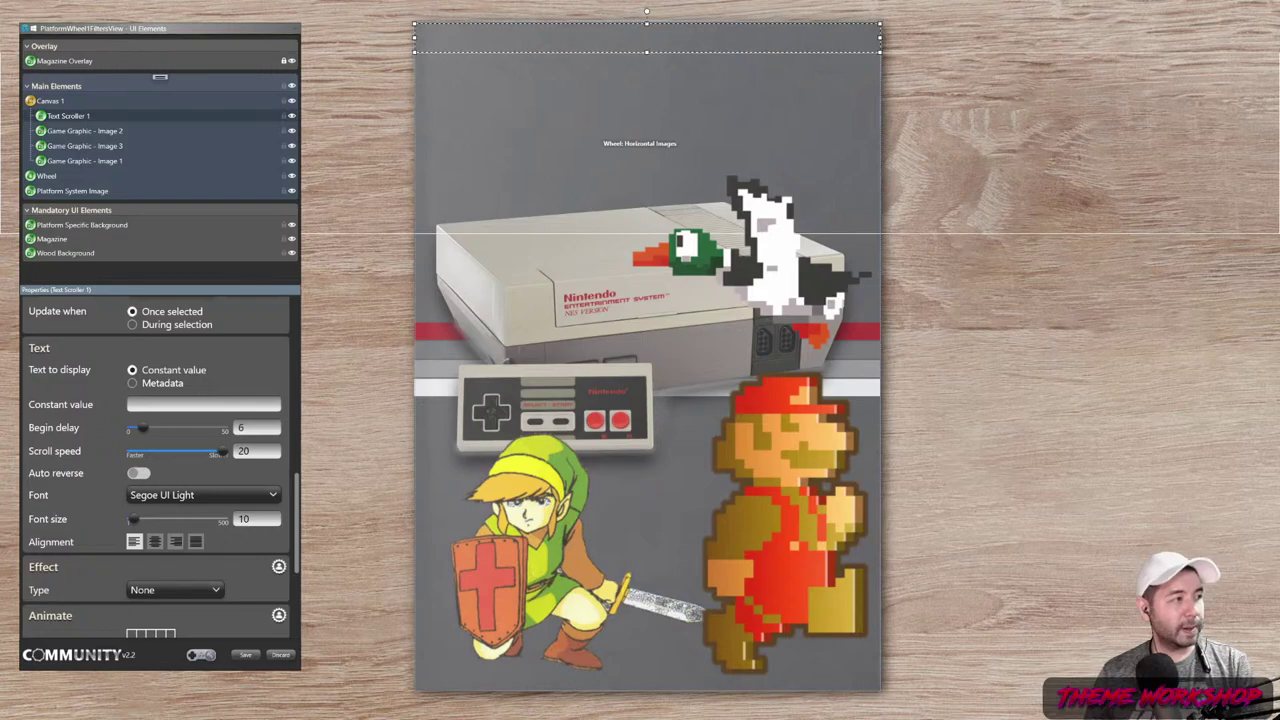
{"action": "left_click", "coordinate": [203, 495]}
{"action": "scroll", "coordinate": [230, 290], "scroll_direction": "down", "scroll_amount": 1}
{"action": "scroll", "coordinate": [230, 286], "scroll_direction": "up", "scroll_amount": 3}
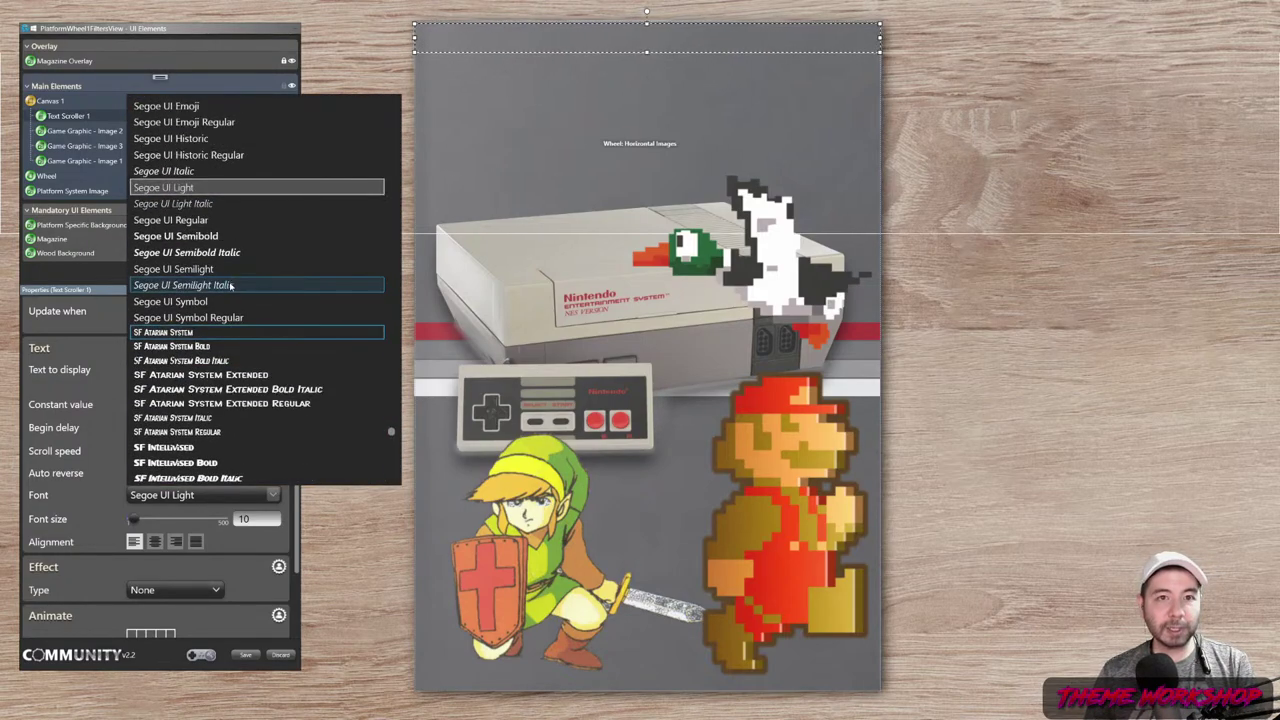
{"action": "key", "text": "Return"}
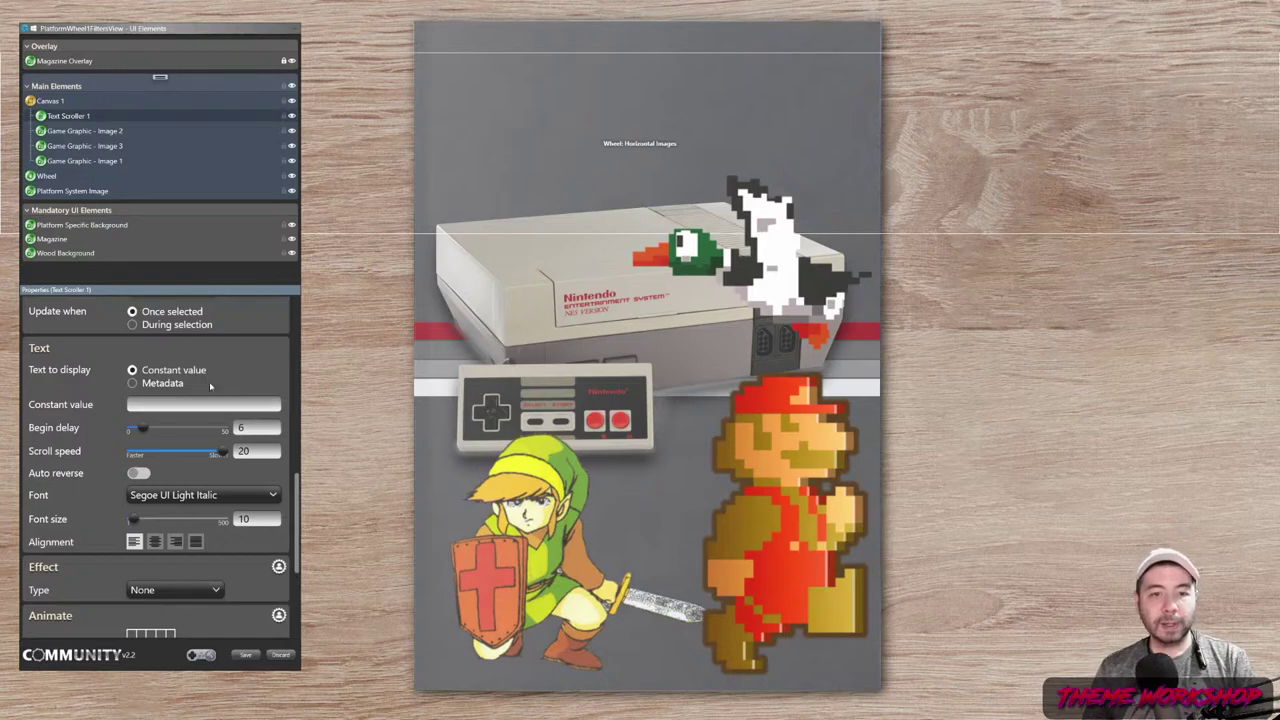
- Make the Text Scroller display the Platform notes metadata with the text format None
{"action": "left_click", "coordinate": [205, 405]}
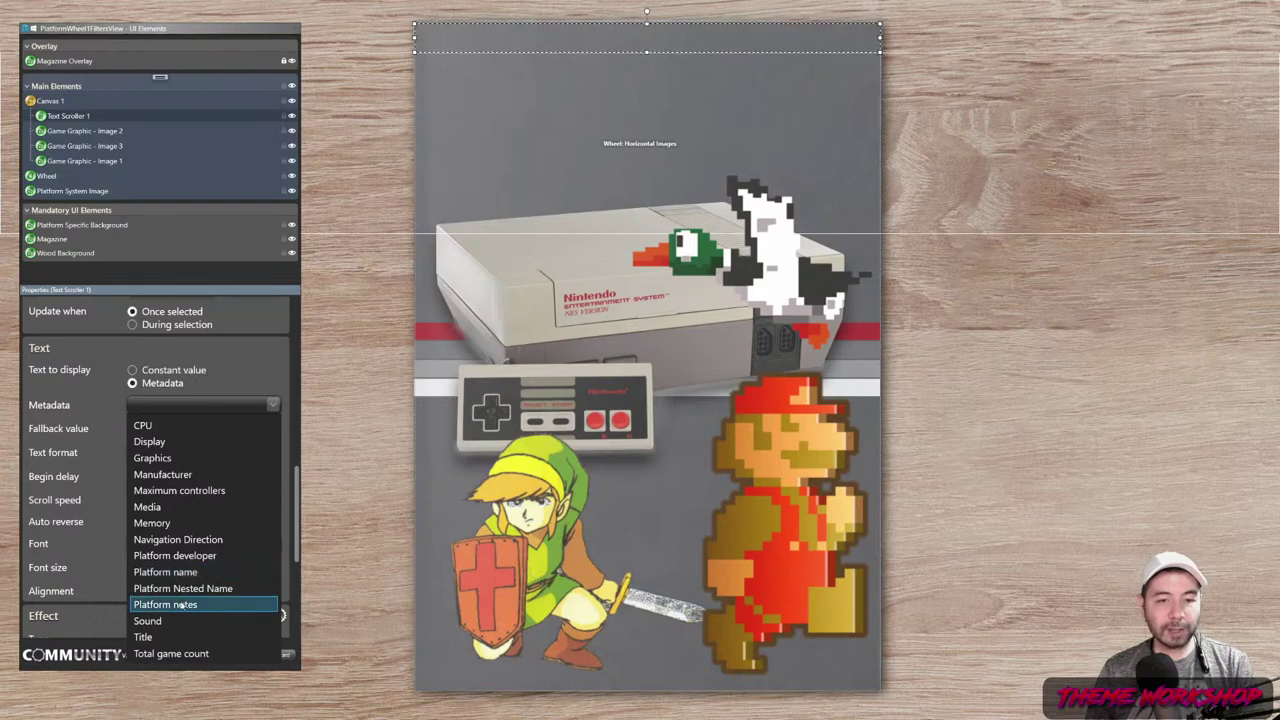
{"action": "left_click", "coordinate": [178, 604]}
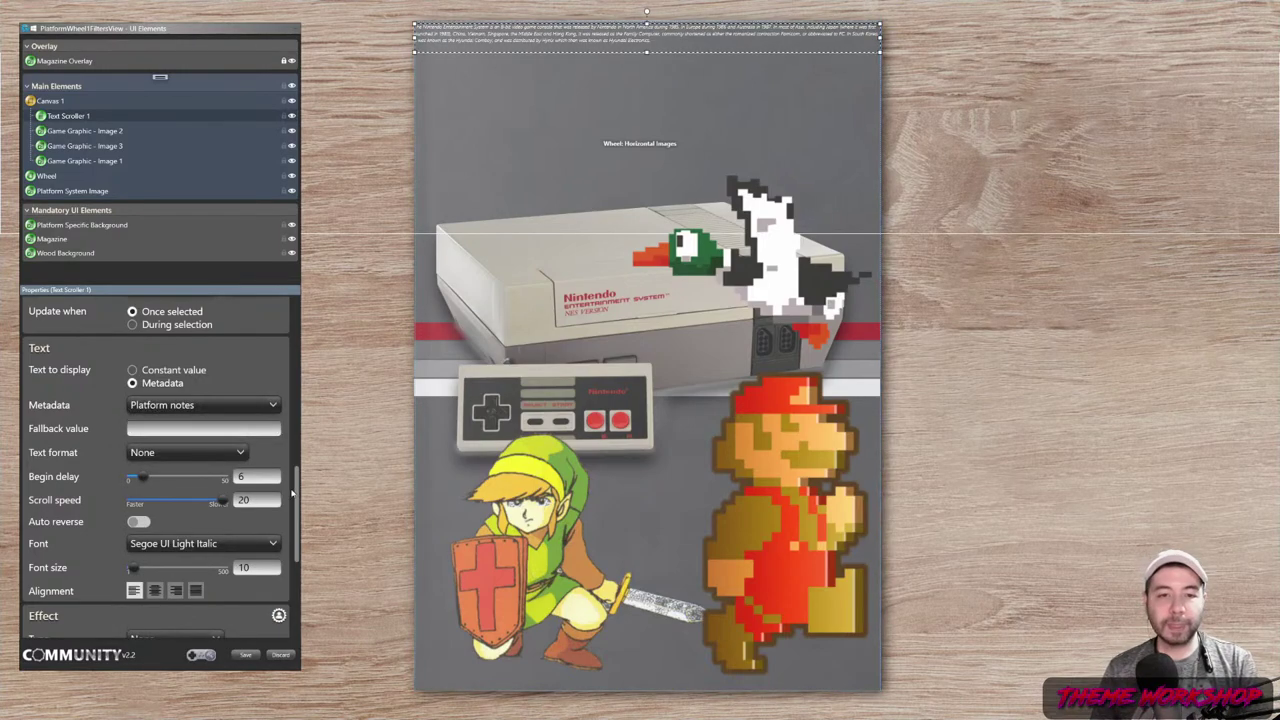
{"action": "scroll", "coordinate": [299, 495], "scroll_direction": "up", "scroll_amount": 2}
{"action": "scroll", "coordinate": [297, 505], "scroll_direction": "down", "scroll_amount": 4}
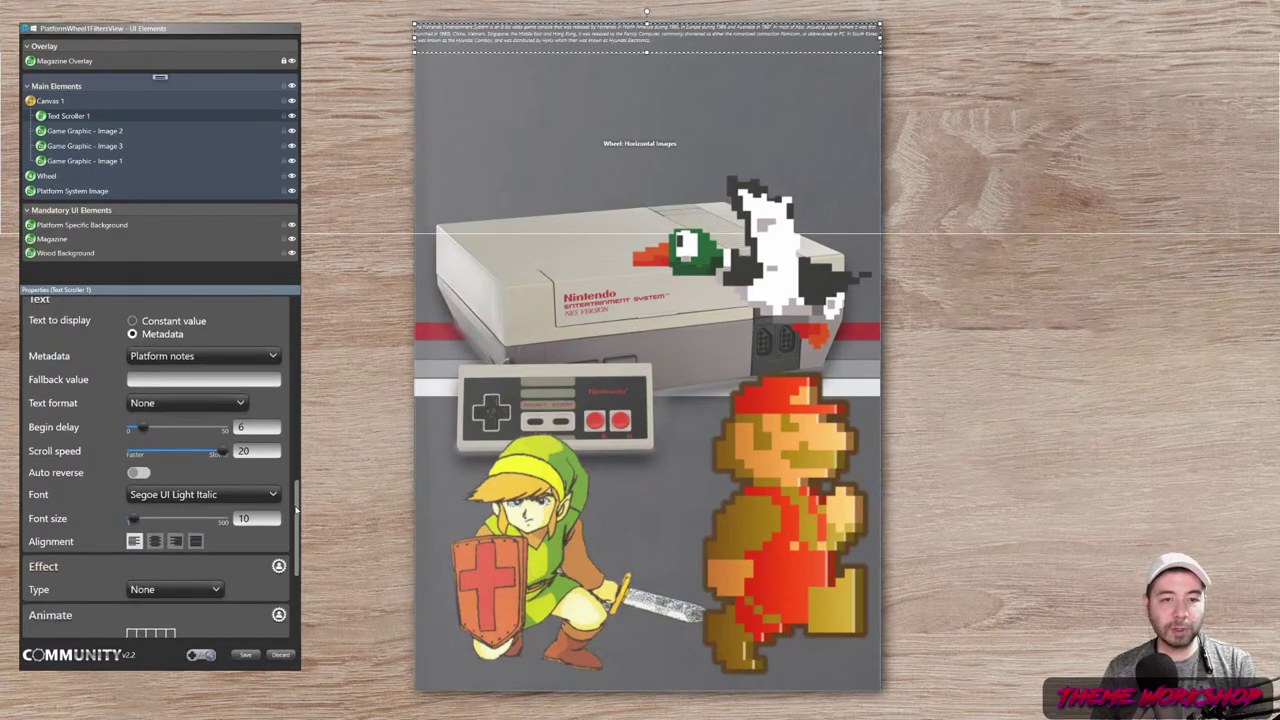
{"action": "left_click", "coordinate": [210, 389]}
{"action": "left_click", "coordinate": [160, 404]}
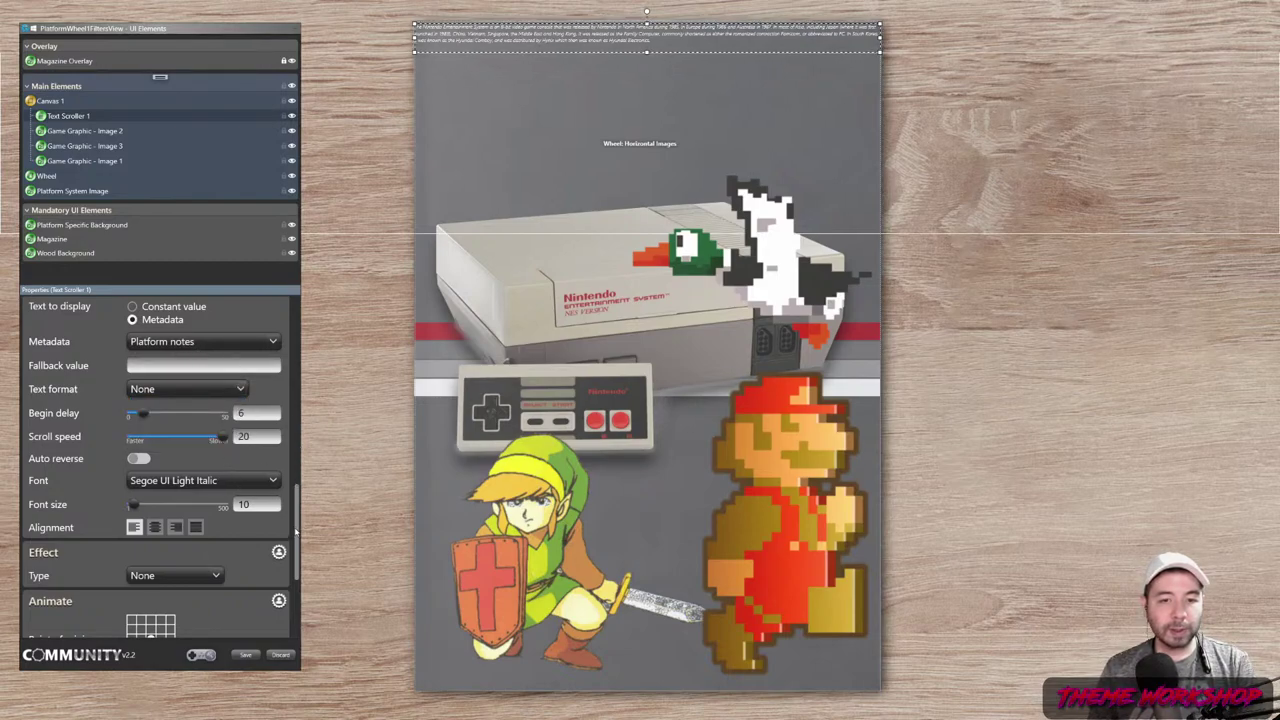
- Change the Text Scroller's orientation to Horizontal
{"action": "left_click_drag", "start_coordinate": [295, 533], "coordinate": [318, 394]}
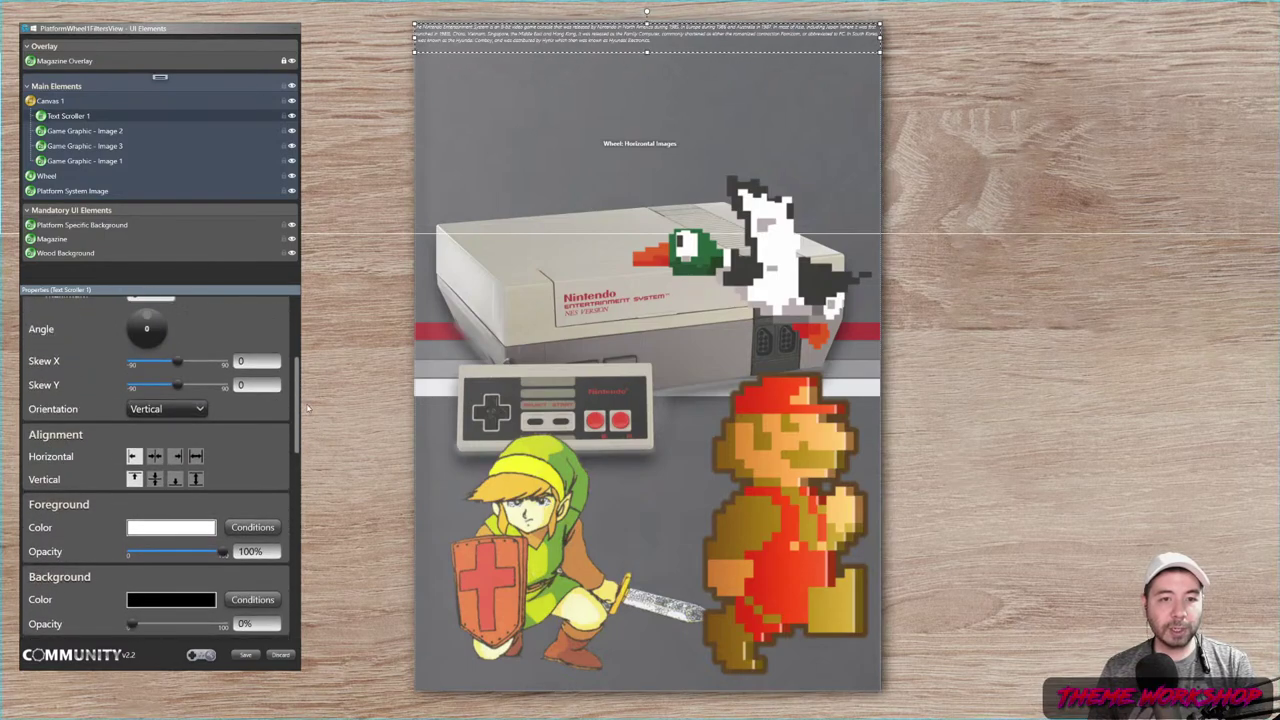
{"action": "left_click", "coordinate": [183, 411]}
{"action": "left_click", "coordinate": [160, 429]}
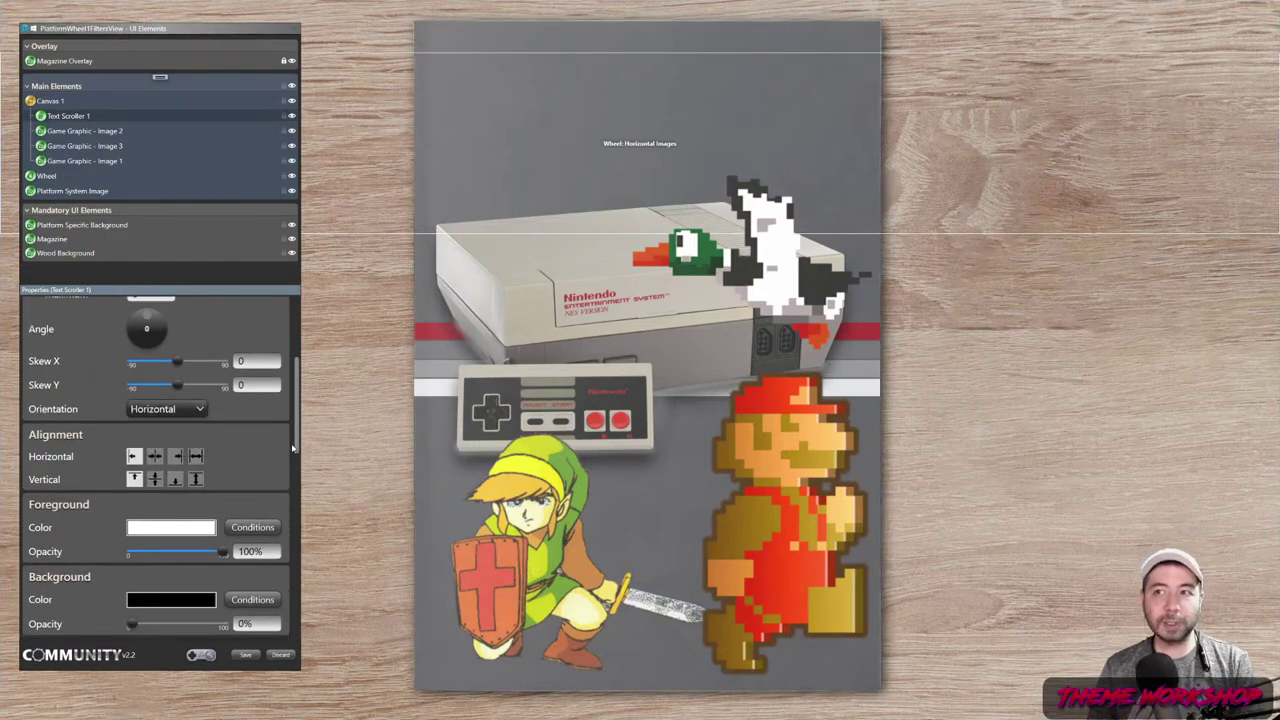
- Set the Text Scroller's font size to 35 and speed up its scrolling to about 0.88
{"action": "left_click_drag", "start_coordinate": [293, 449], "coordinate": [293, 550]}
{"action": "left_click", "coordinate": [245, 528]}
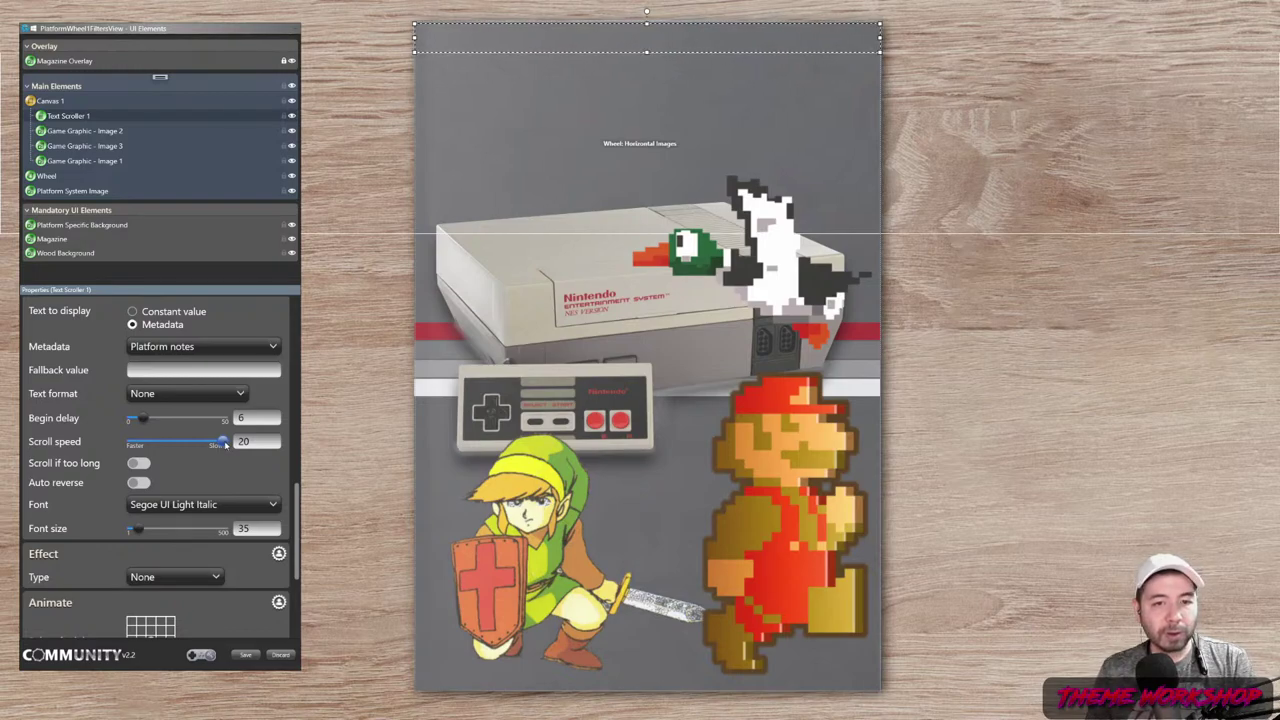
{"action": "left_click_drag", "start_coordinate": [224, 443], "coordinate": [140, 438]}
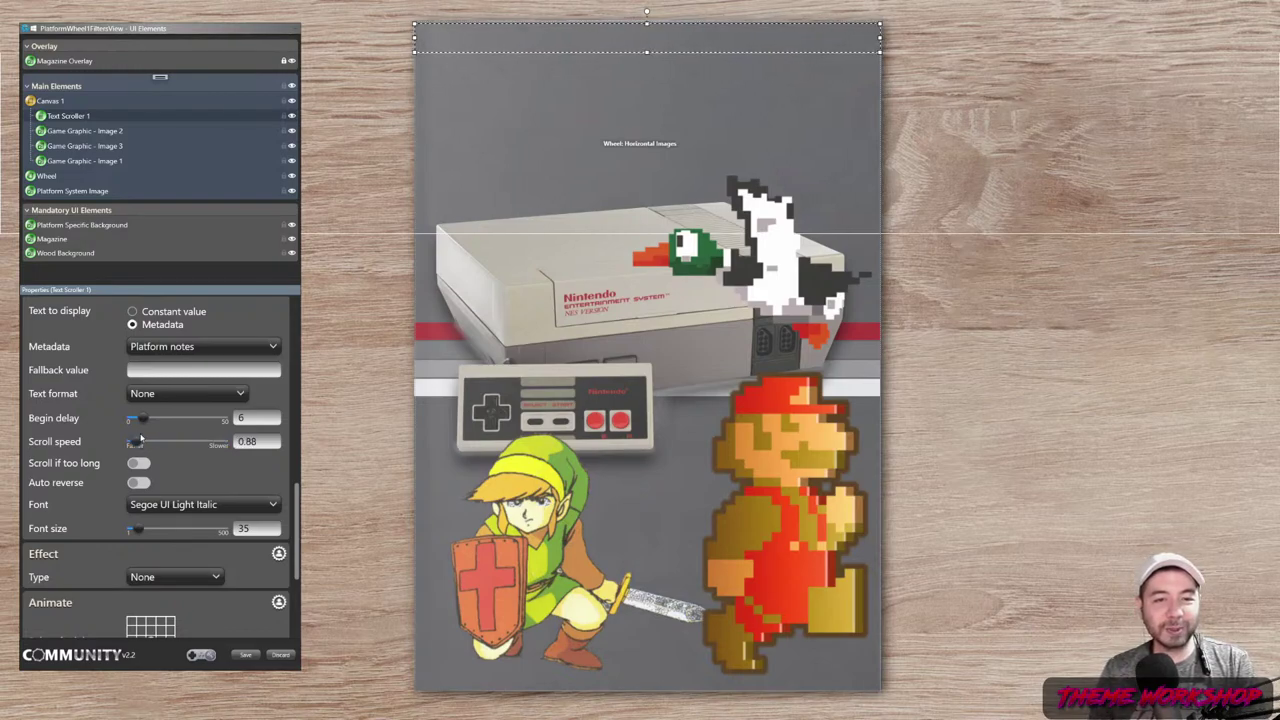